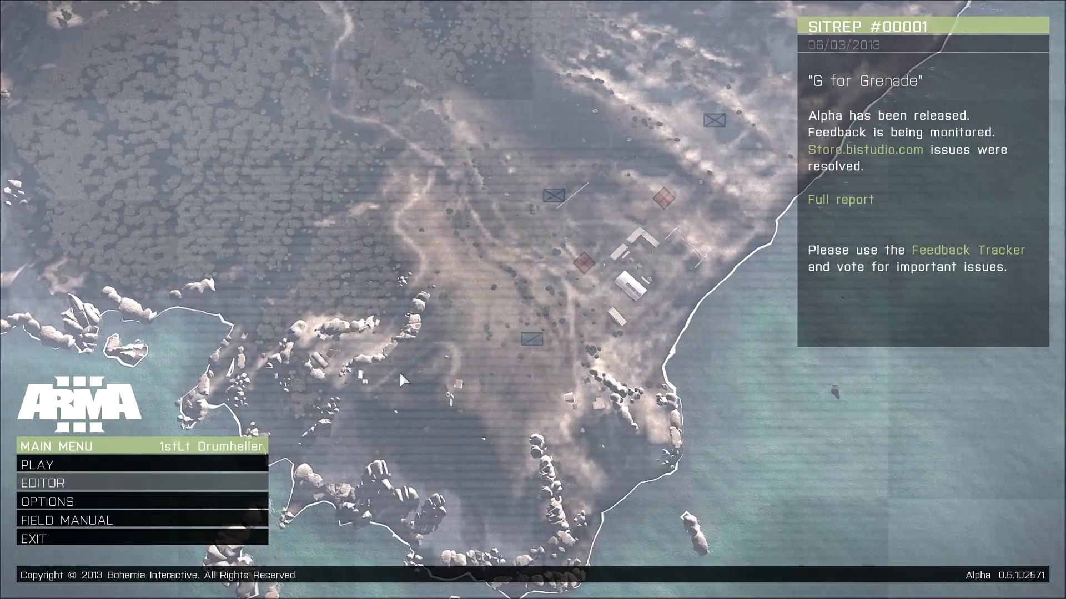
# Step: Open the mission editor and examine the map around Air Station Mike-26 and the roads beside it
pyautogui.click(165, 485)
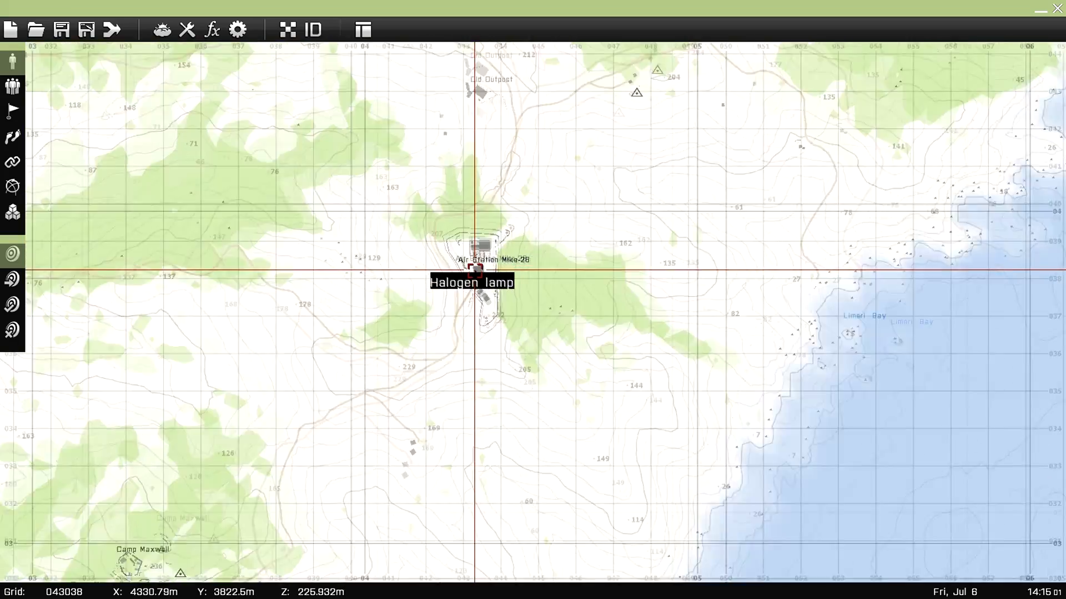
pyautogui.scroll(-4, 480, 261)
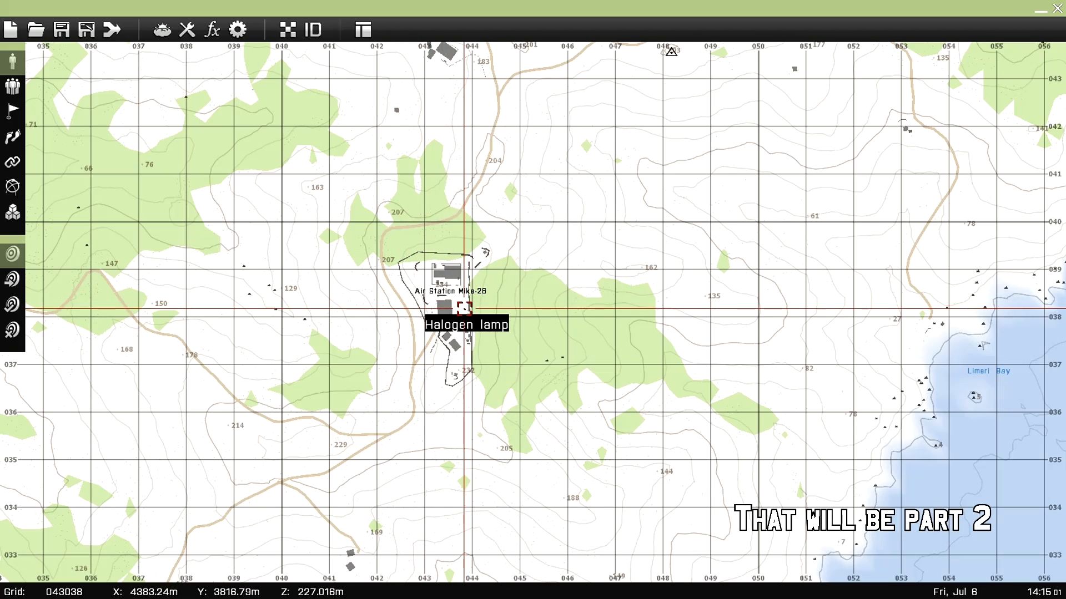
pyautogui.scroll(3, 465, 307)
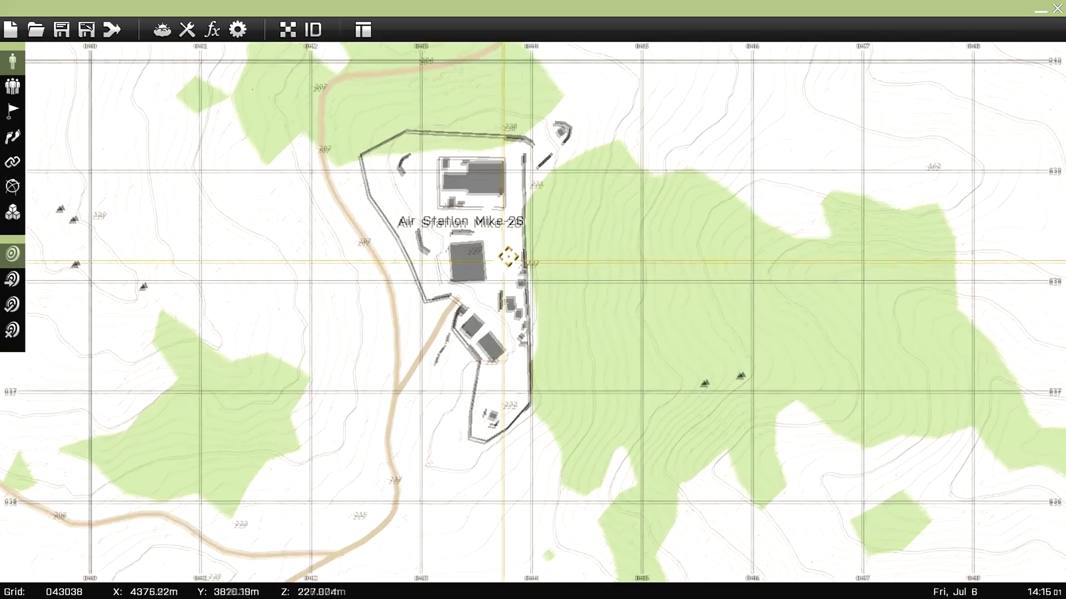
pyautogui.moveTo(503, 258); pyautogui.dragTo(497, 305, button='right')
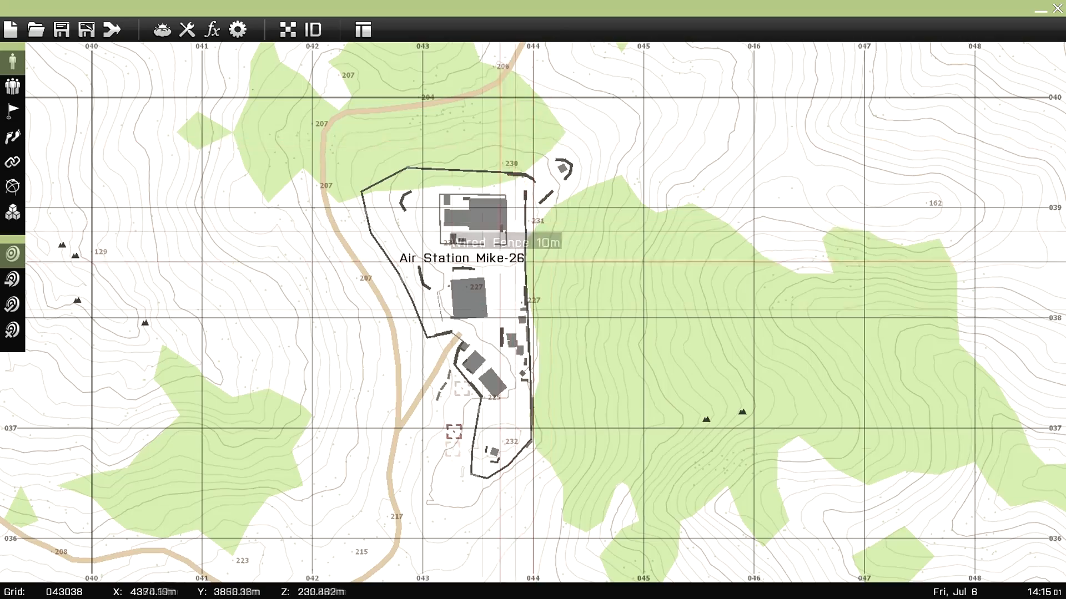
pyautogui.scroll(-3, 452, 438)
pyautogui.moveTo(438, 440); pyautogui.dragTo(462, 393, button='right')
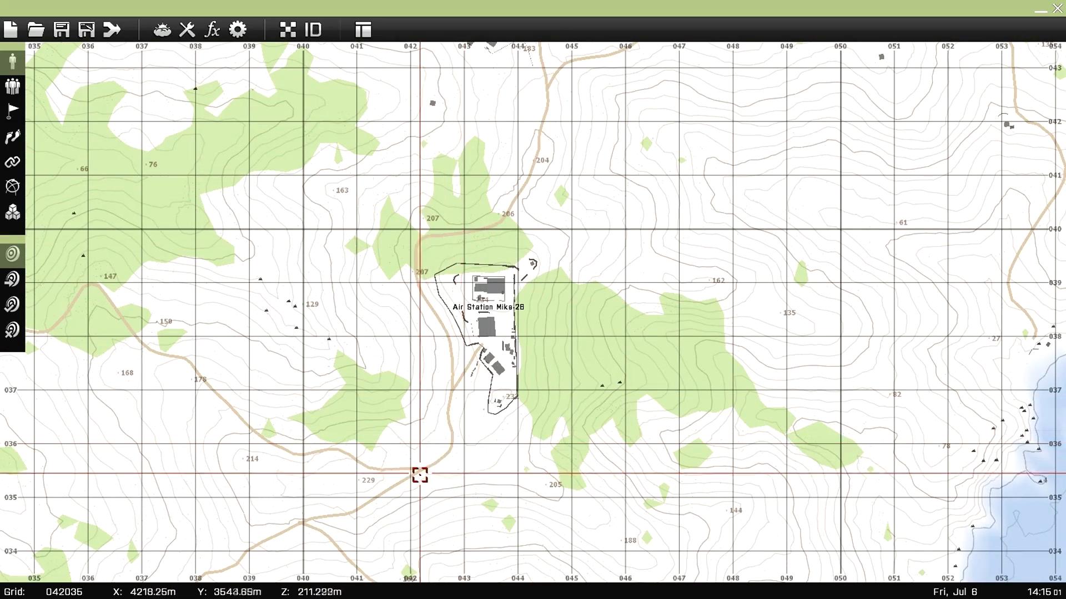
pyautogui.scroll(2, 432, 422)
pyautogui.scroll(3, 436, 426)
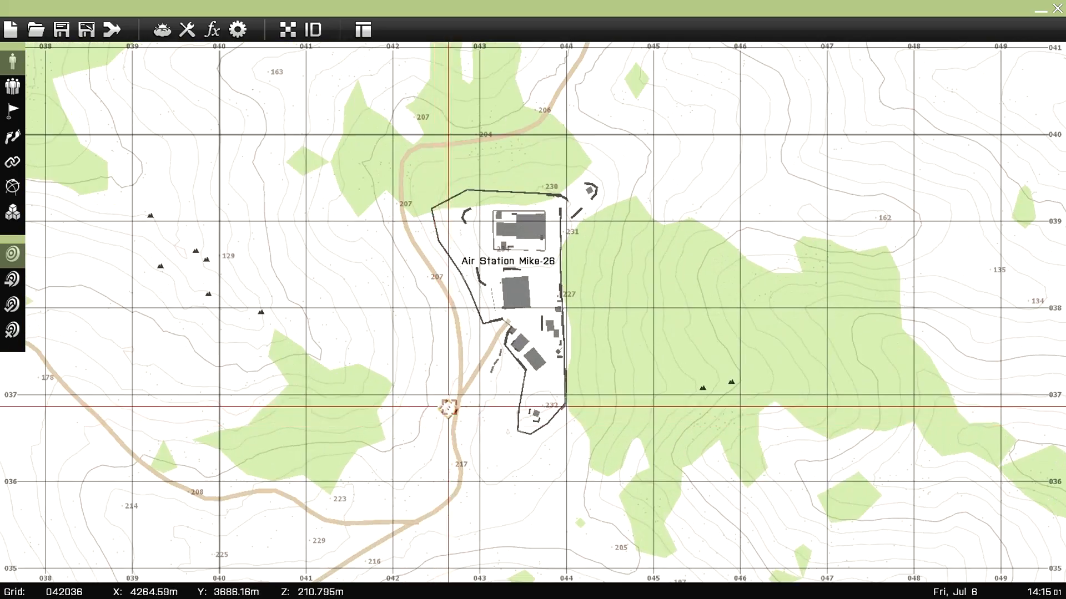
pyautogui.moveTo(433, 426); pyautogui.dragTo(417, 416, button='right')
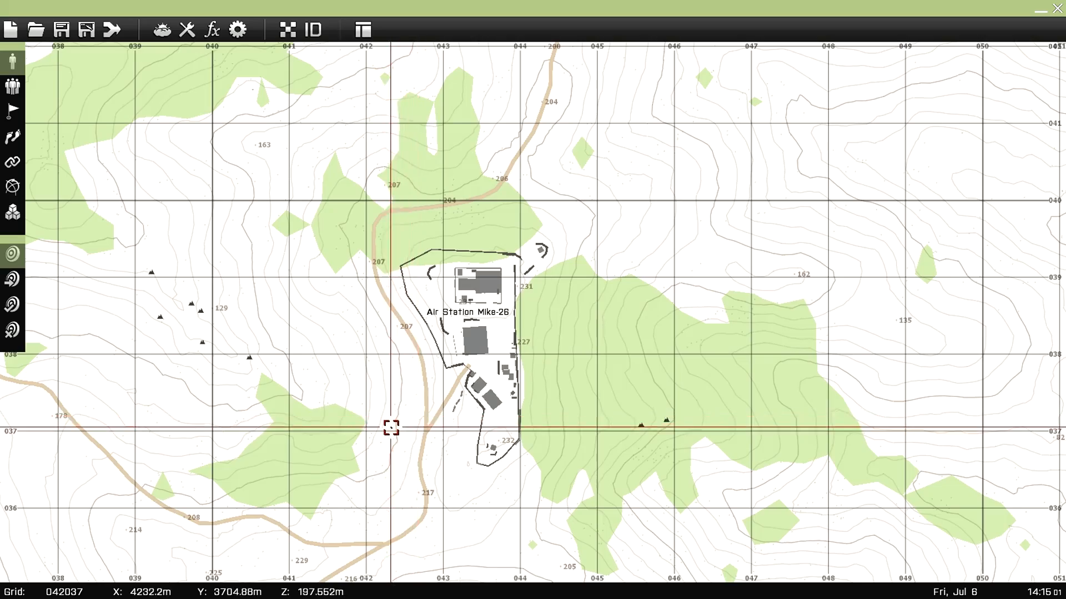
# Step: Examine the island's layout and its named camps, ending with a close view of the Camp Maxwell compound
pyautogui.scroll(-5, 438, 338)
pyautogui.moveTo(438, 338); pyautogui.dragTo(561, 136, button='right')
pyautogui.moveTo(527, 224); pyautogui.dragTo(367, 463, button='right')
pyautogui.moveTo(402, 433); pyautogui.dragTo(421, 289, button='right')
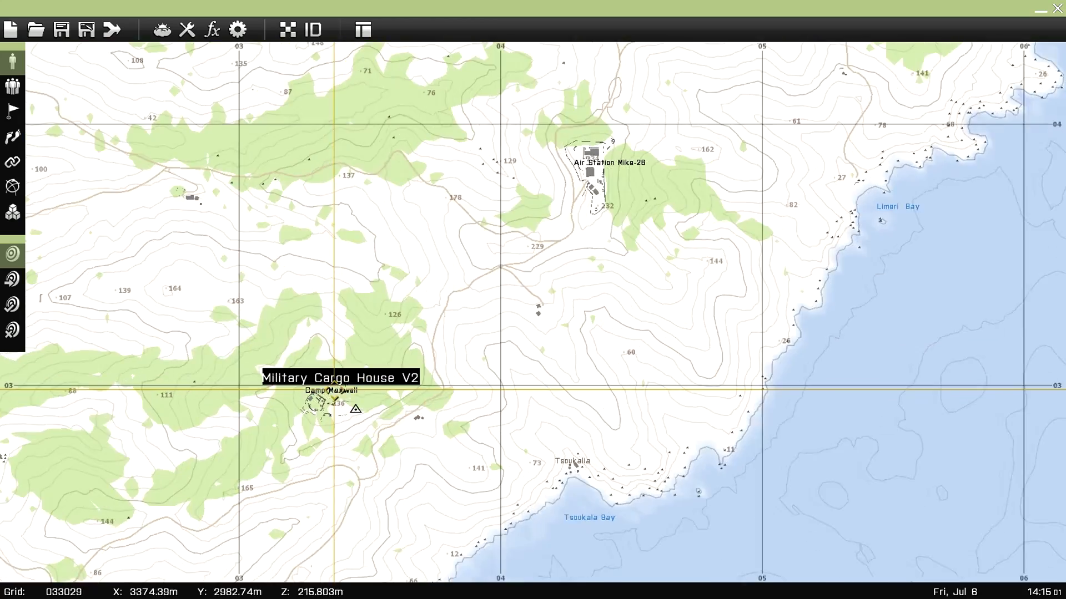
pyautogui.scroll(-5, 355, 419)
pyautogui.scroll(5, 357, 435)
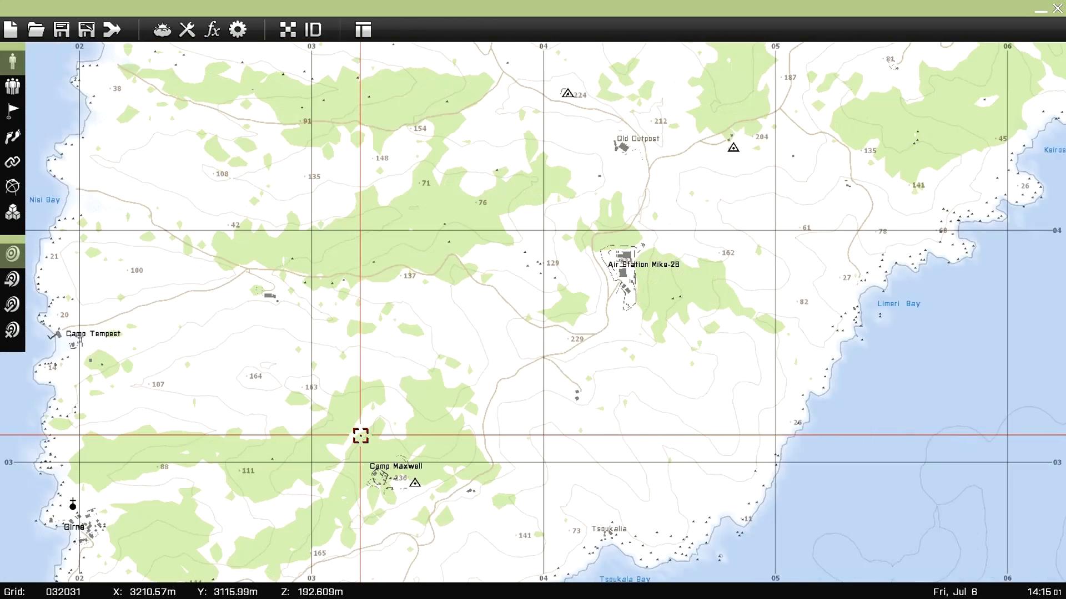
pyautogui.moveTo(360, 436); pyautogui.dragTo(303, 315, button='right')
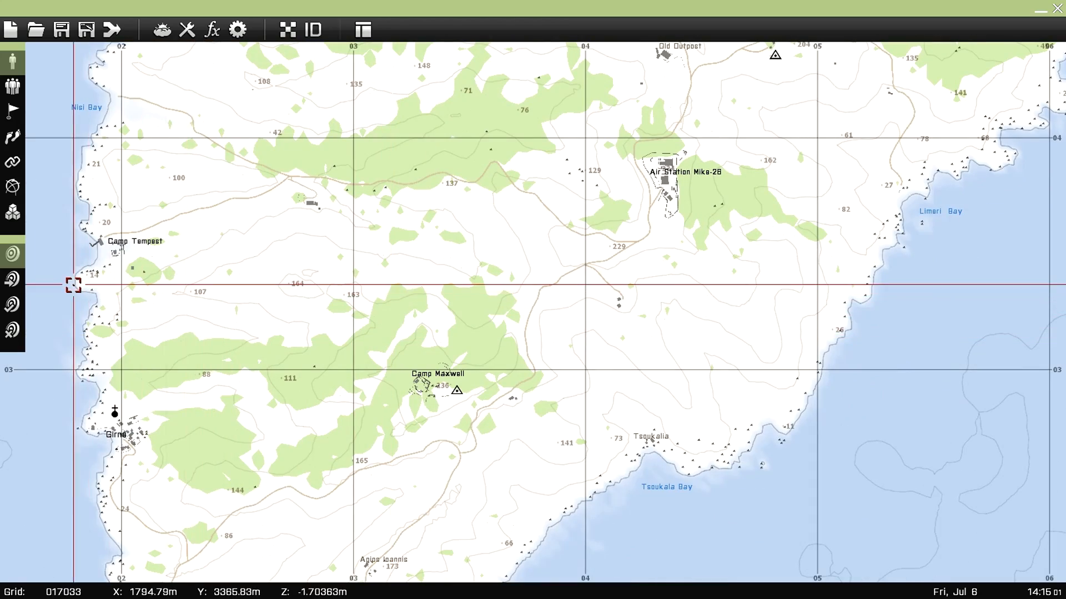
pyautogui.scroll(-5, 500, 426)
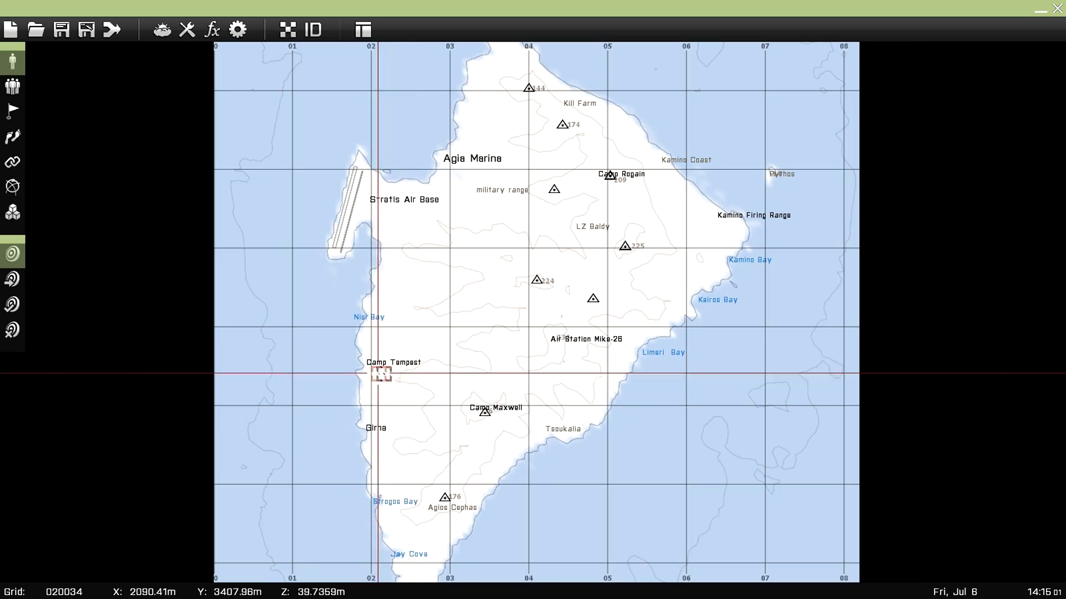
pyautogui.scroll(5, 487, 432)
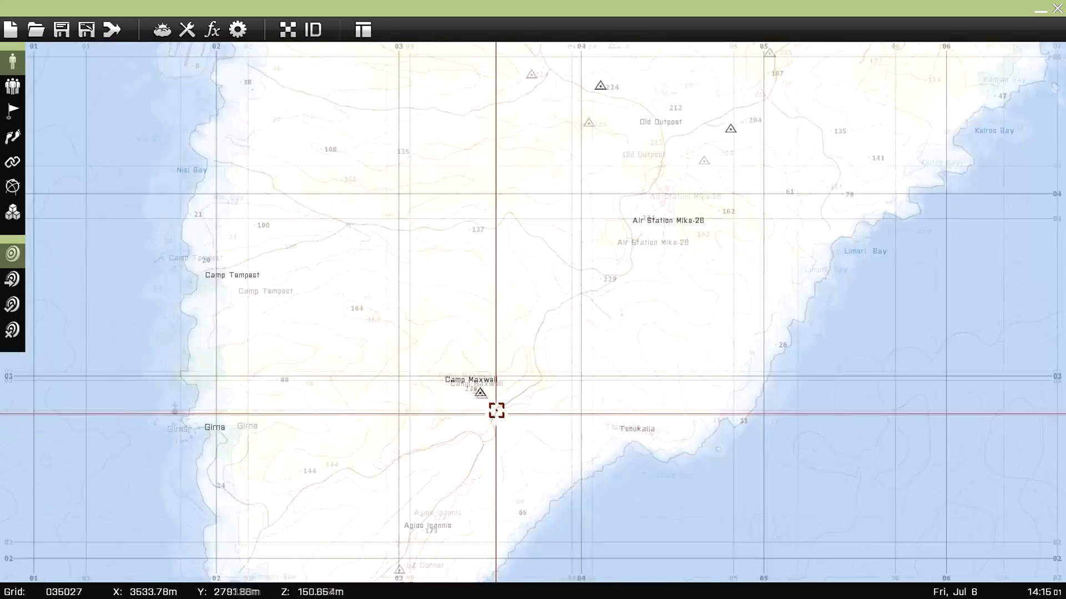
pyautogui.scroll(5, 398, 362)
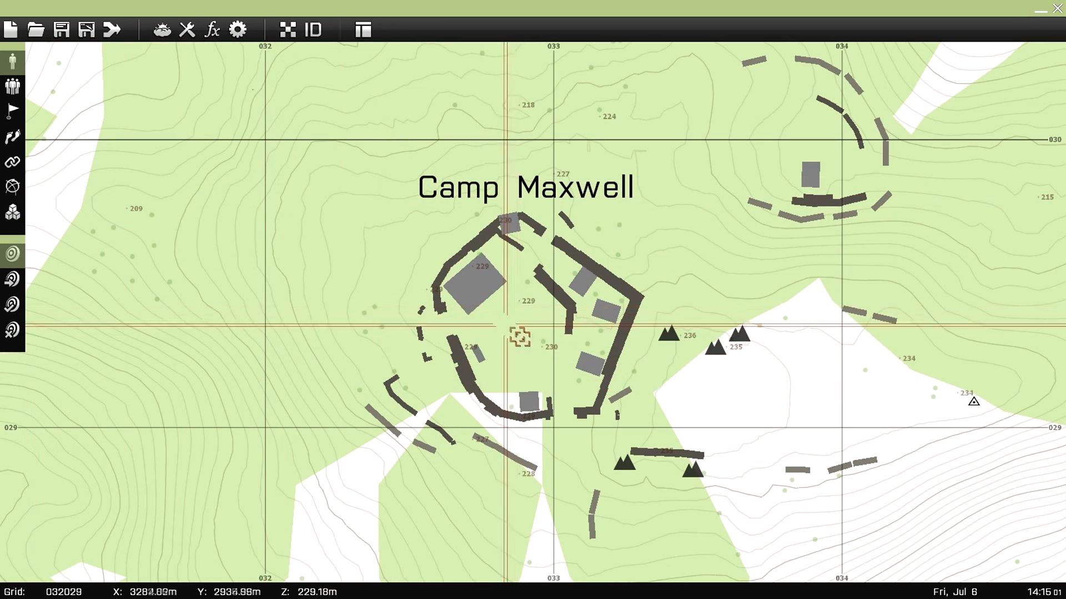
pyautogui.moveTo(516, 328); pyautogui.dragTo(472, 351, button='right')
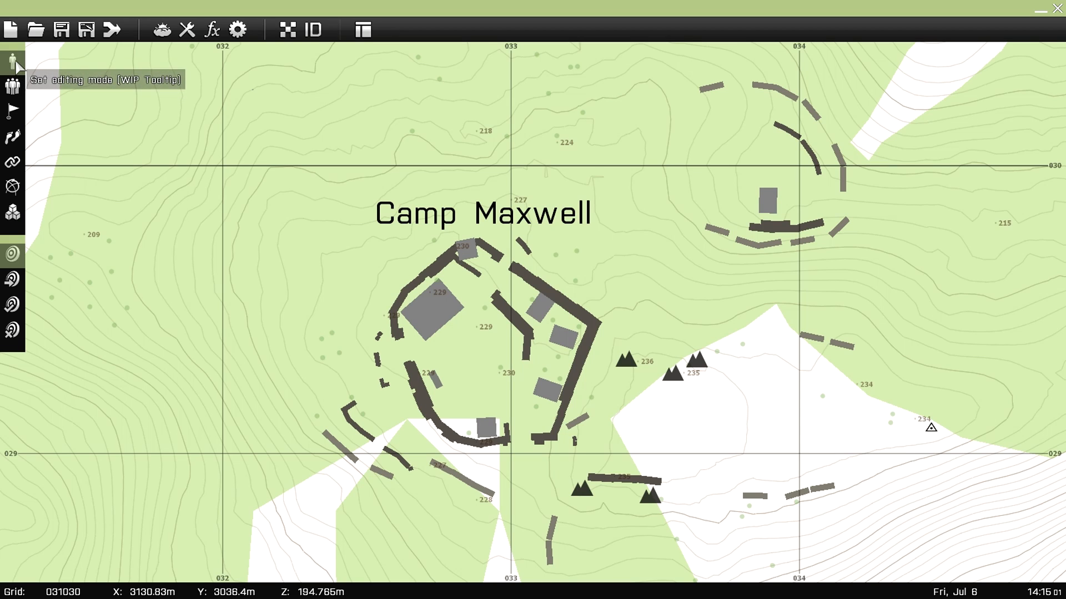
# Step: Go through the Units, Groups, Triggers, Waypoints and Sync editing modes, finishing in Markers mode
pyautogui.click(15, 63)
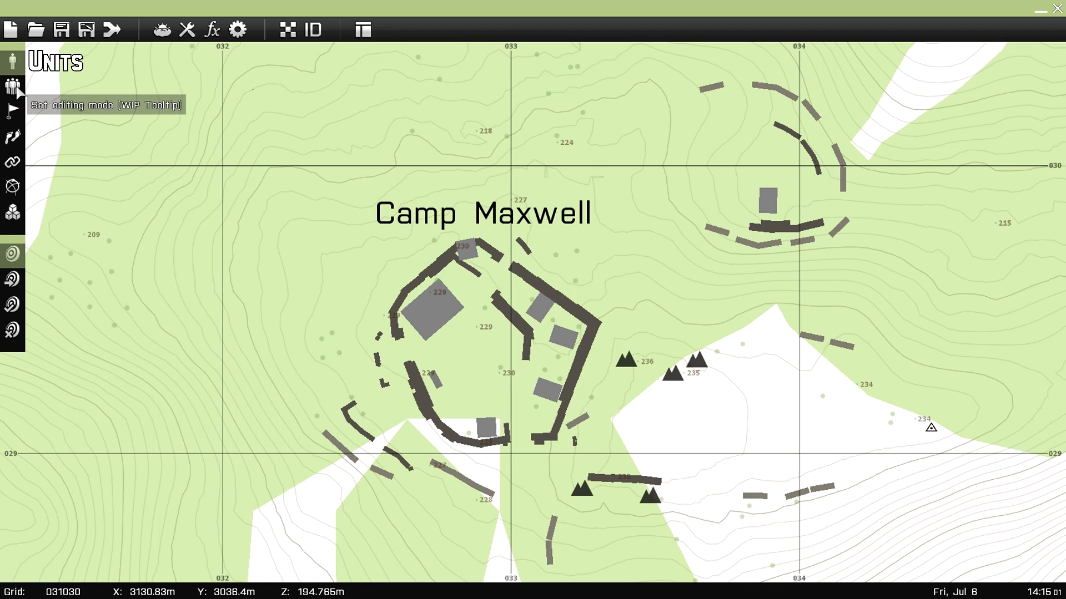
pyautogui.click(14, 89)
pyautogui.click(14, 111)
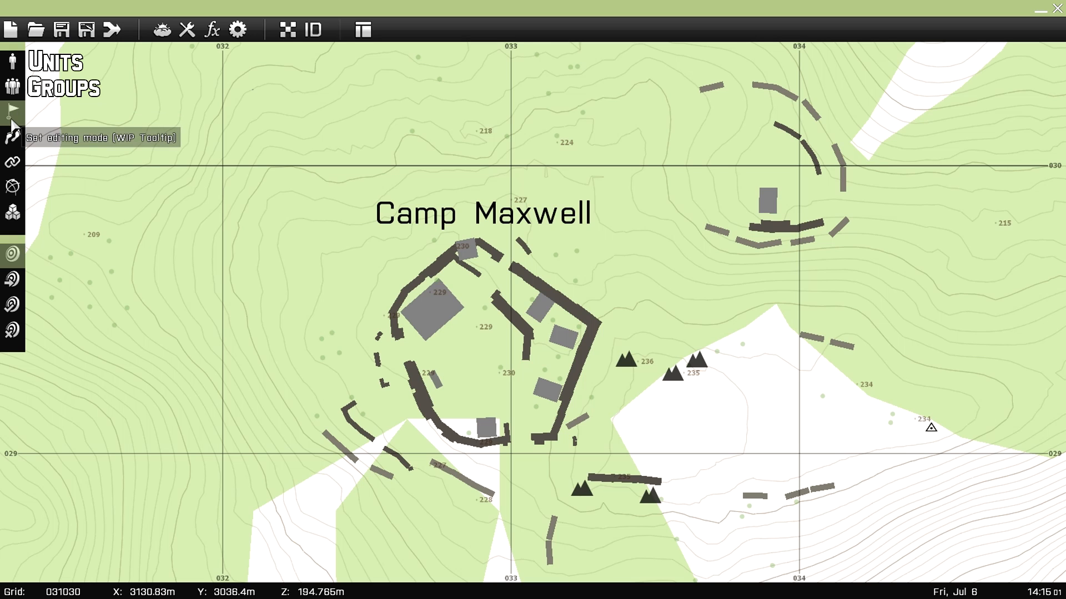
pyautogui.click(12, 120)
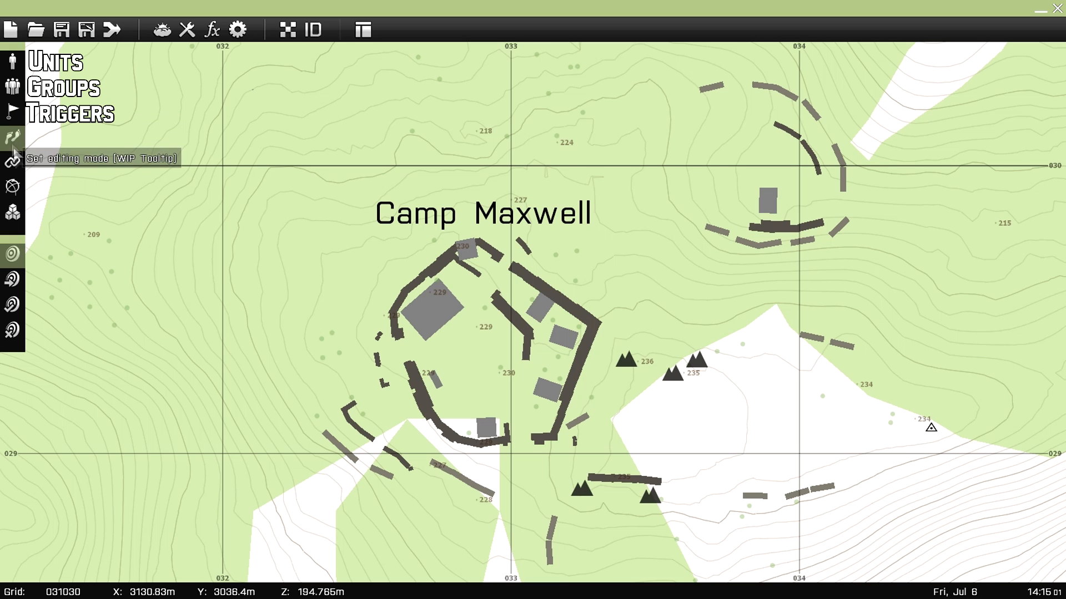
pyautogui.click(12, 142)
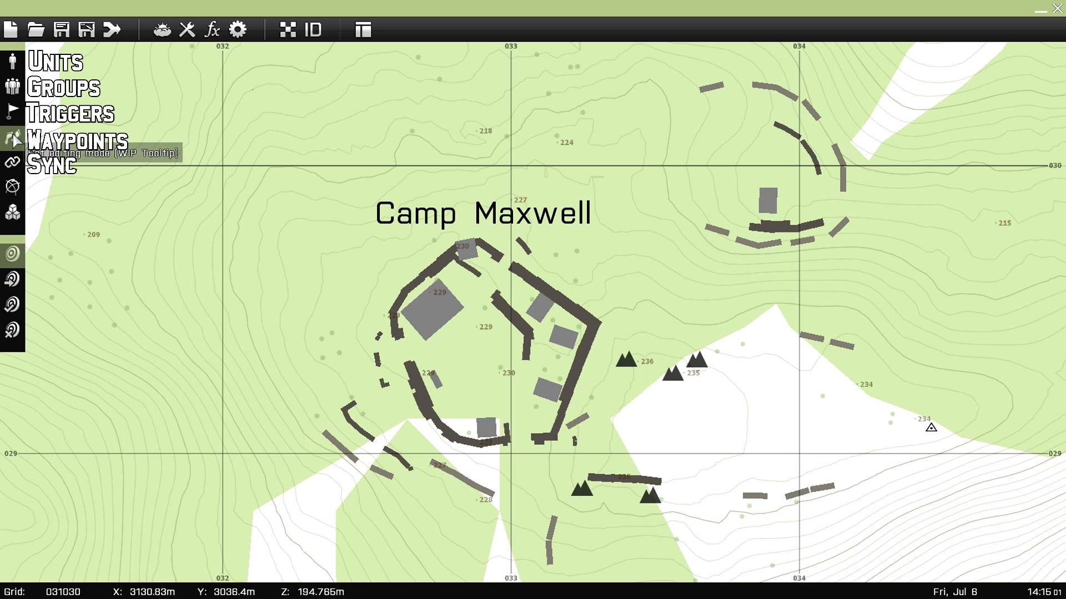
pyautogui.click(14, 163)
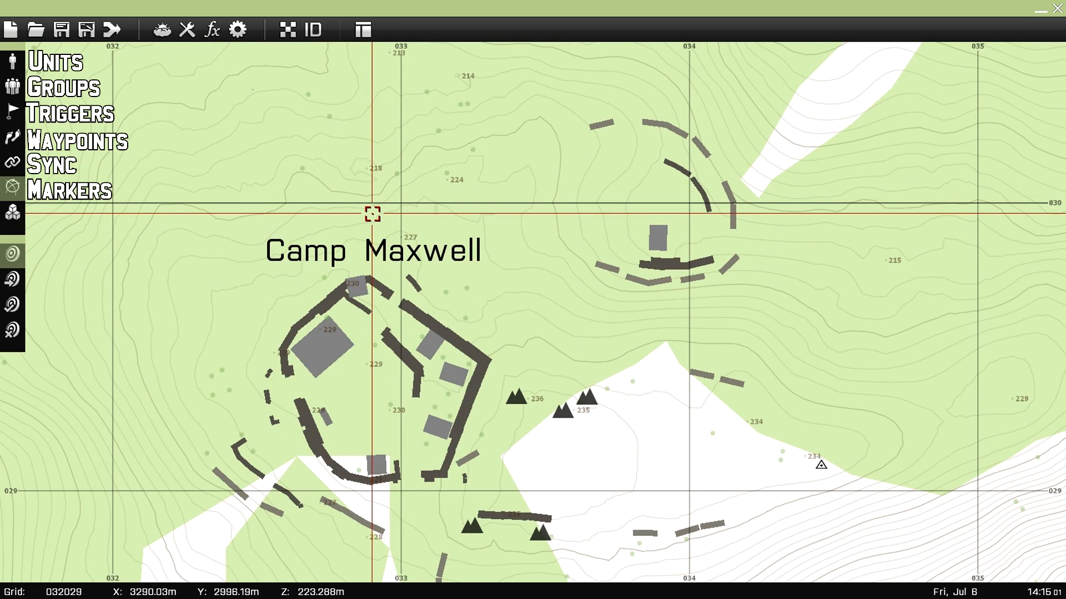
# Step: Start a new icon marker just north of Camp Maxwell and choose the USA flag as its icon
pyautogui.doubleClick(373, 214)
pyautogui.click(416, 287)
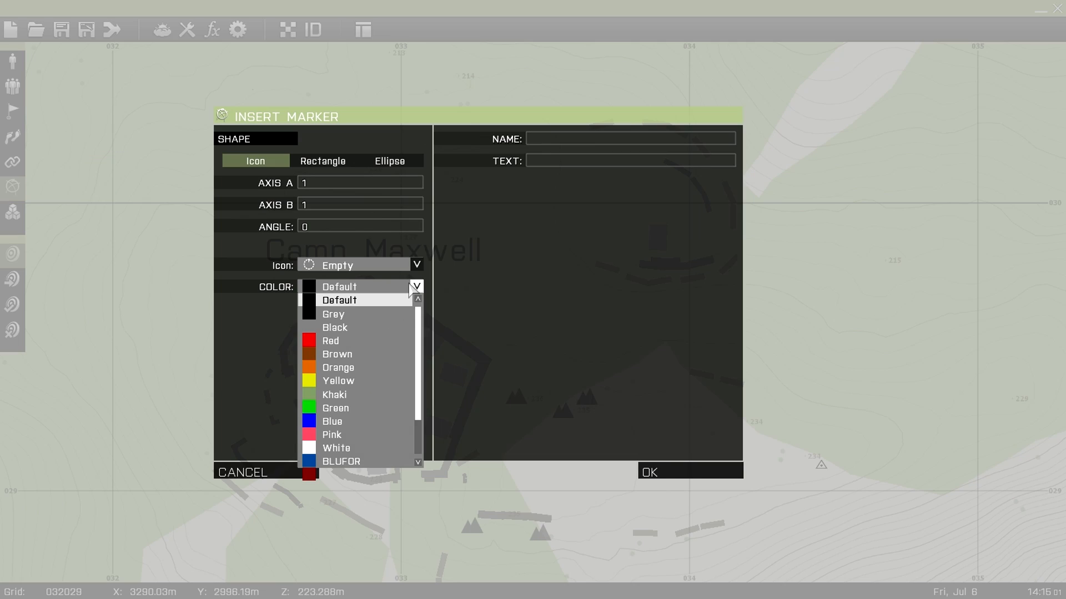
pyautogui.click(409, 268)
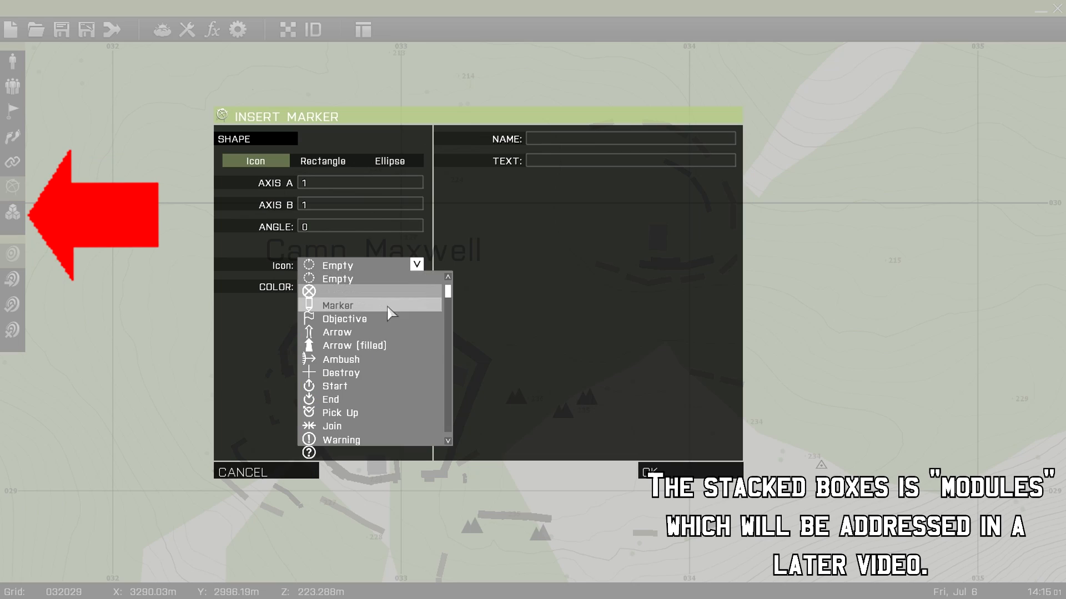
pyautogui.scroll(-10, 436, 314)
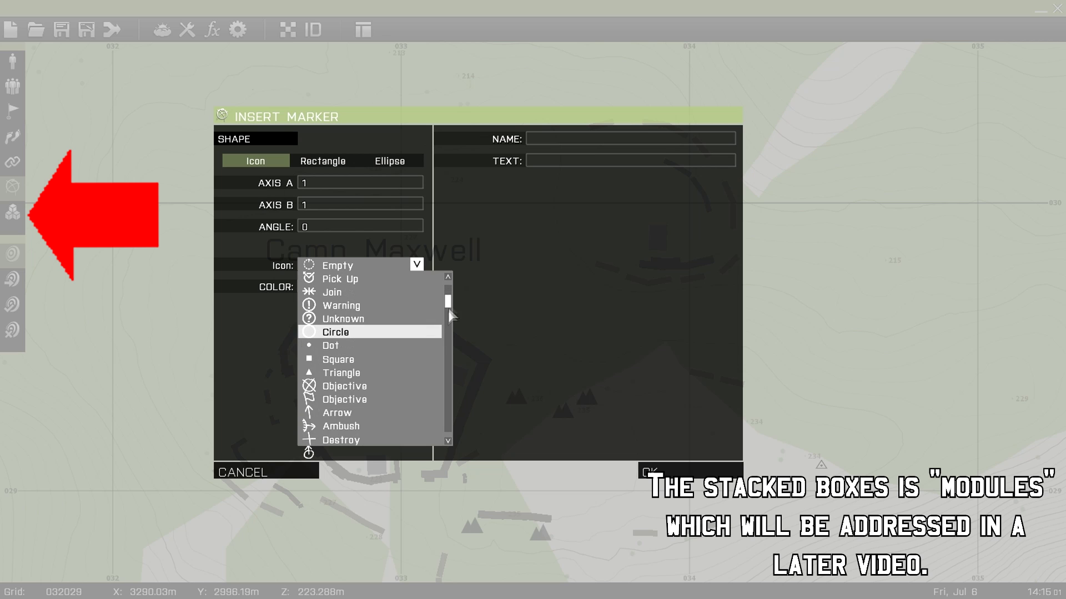
pyautogui.moveTo(442, 363); pyautogui.dragTo(442, 402)
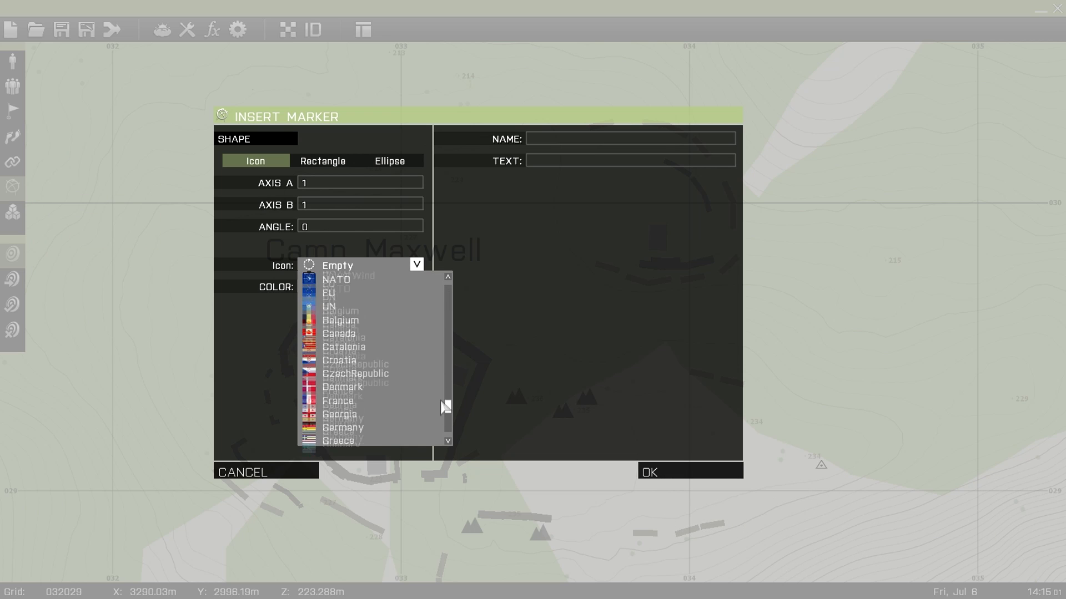
pyautogui.scroll(-4, 374, 381)
pyautogui.scroll(5, 376, 383)
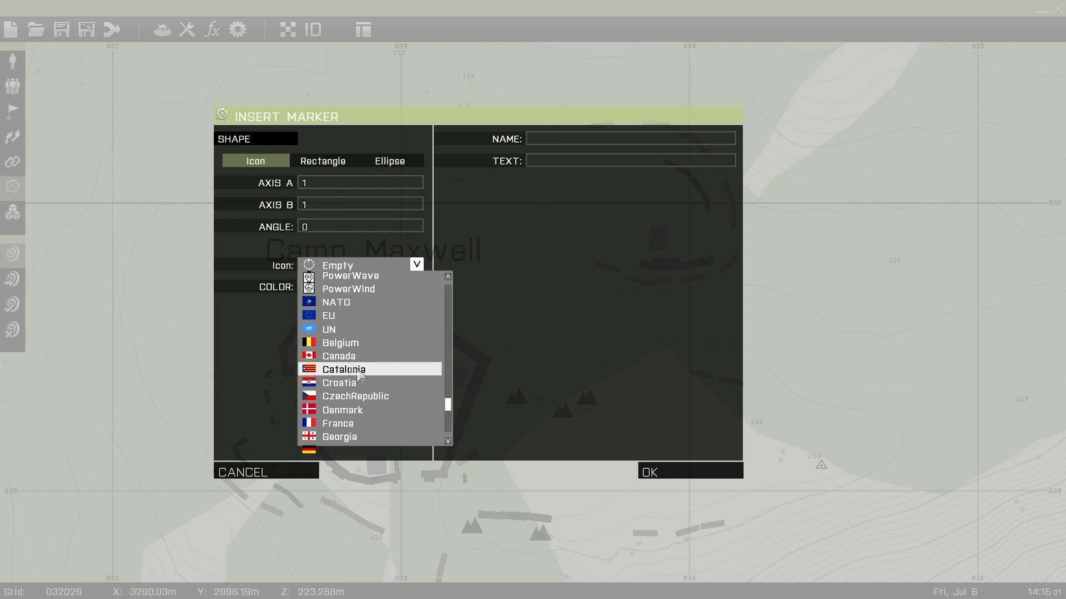
pyautogui.scroll(-6, 361, 374)
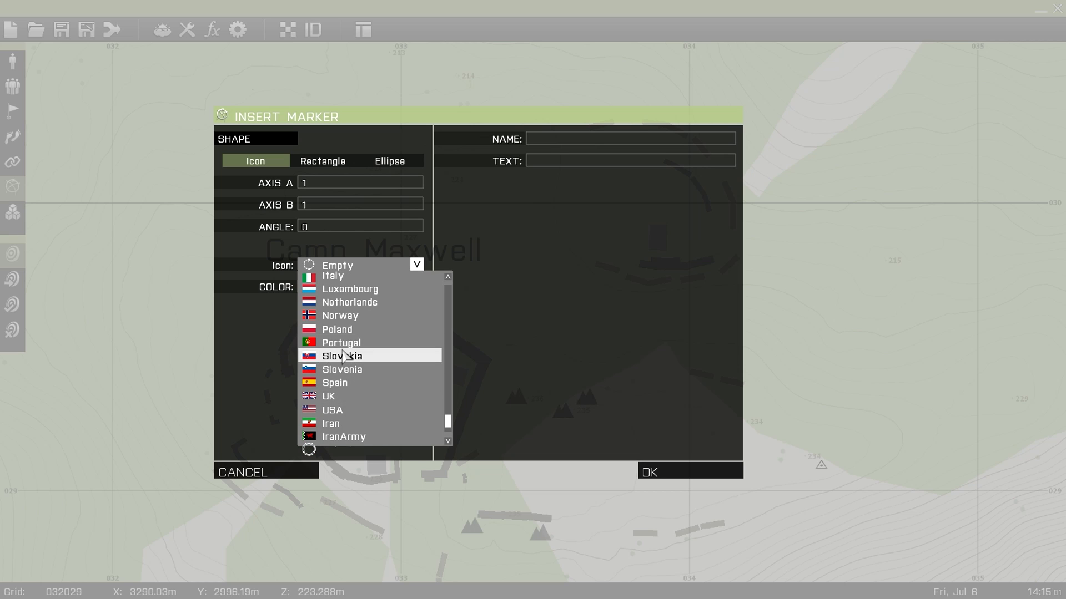
pyautogui.click(345, 413)
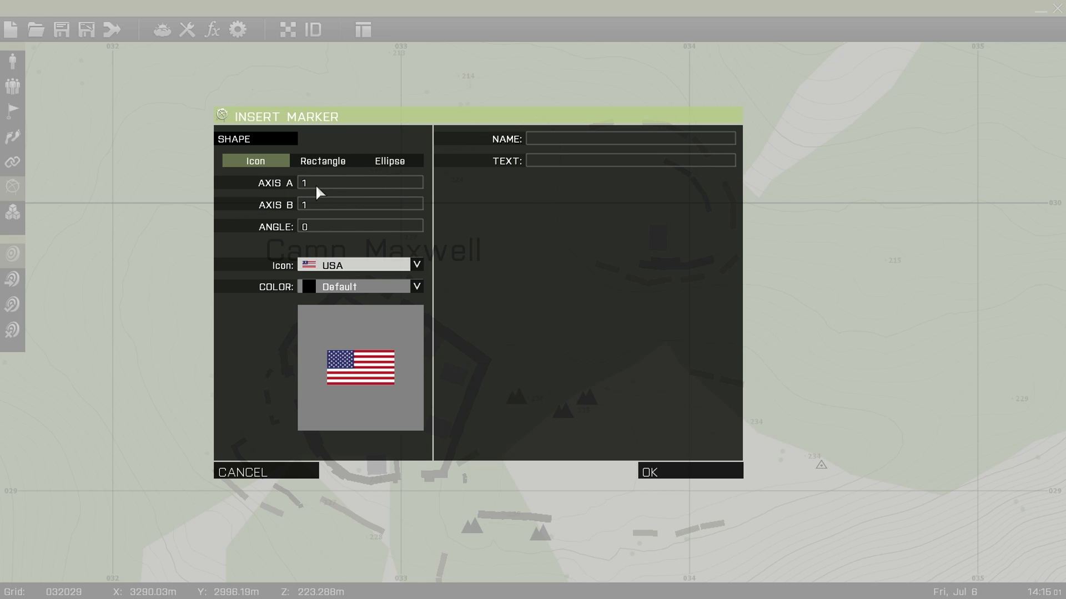
# Step: Name the USA flag marker 'Merica and place it on the map
pyautogui.click(301, 182)
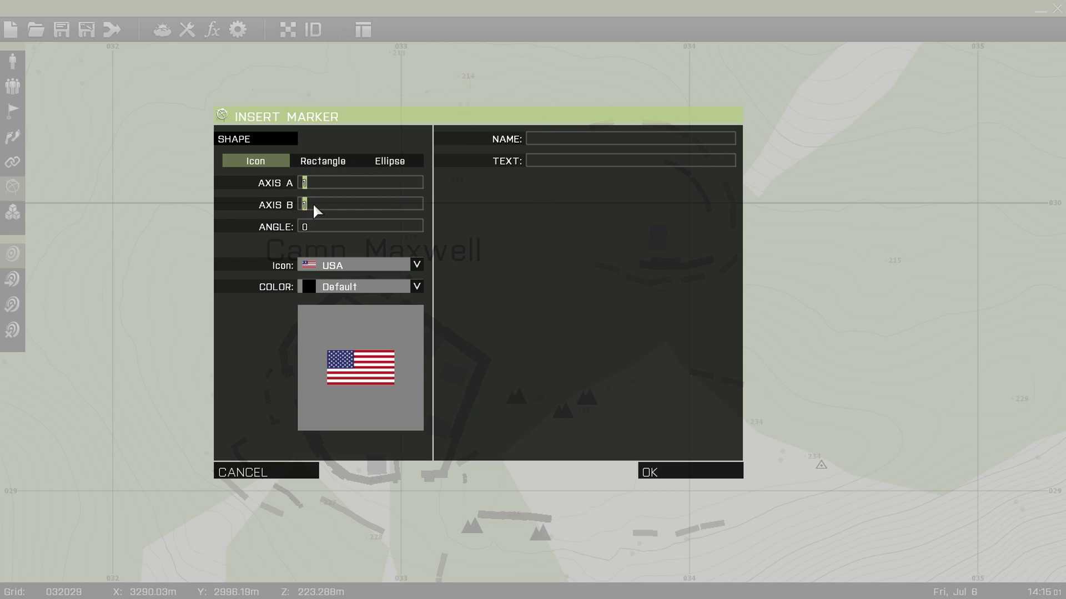
pyautogui.click(649, 472)
pyautogui.click(458, 274)
pyautogui.write("'Merica")
pyautogui.click(672, 475)
# Step: Set Axis A and Axis B of the USA flag marker to 2, and move the marker just west of Camp Maxwell
pyautogui.scroll(-8, 407, 290)
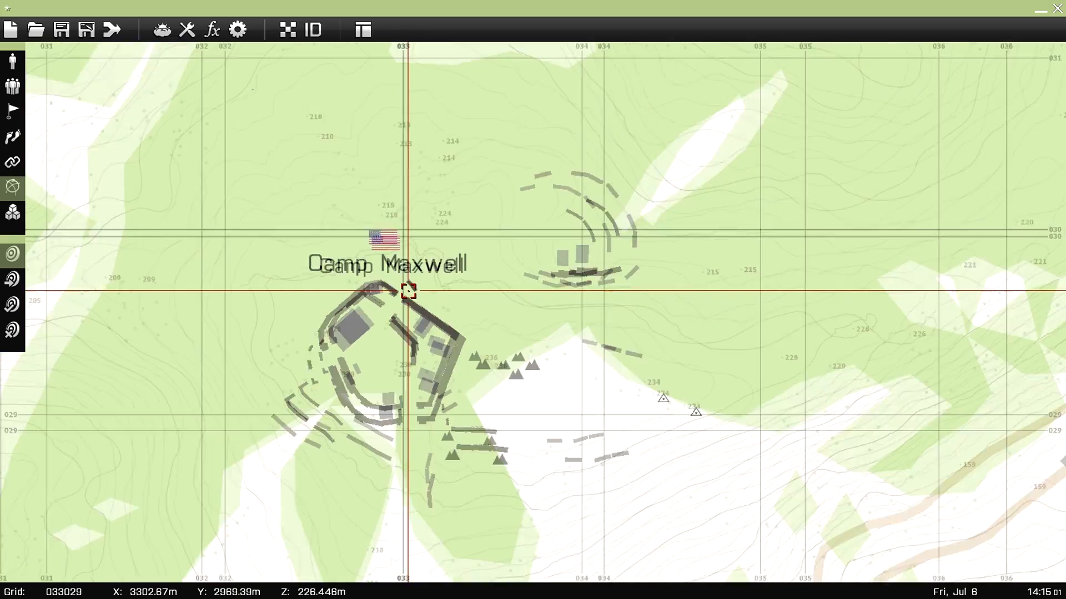
pyautogui.scroll(5, 408, 295)
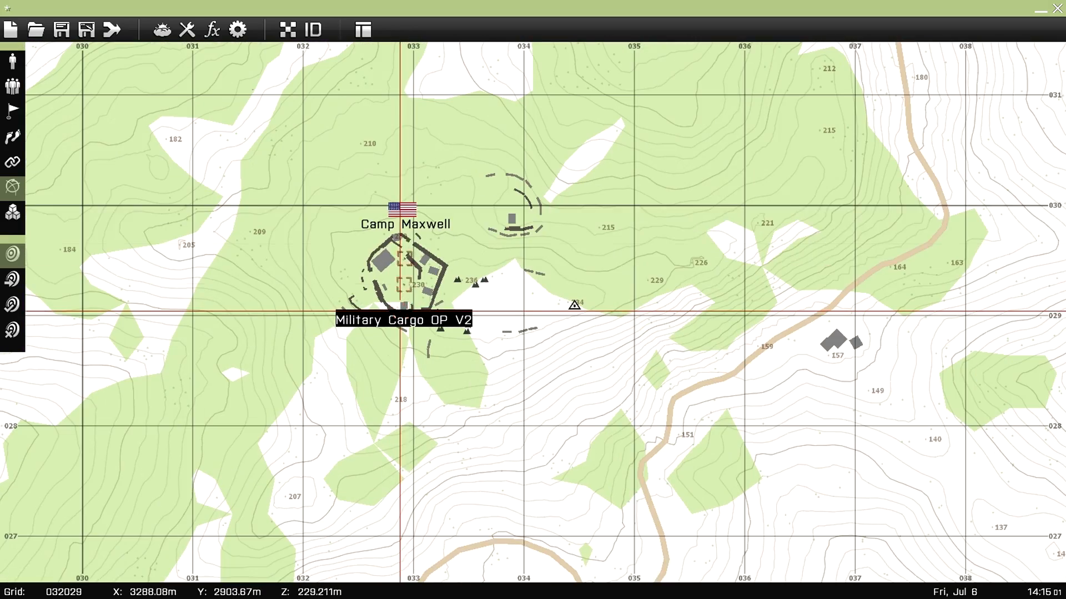
pyautogui.doubleClick(385, 219)
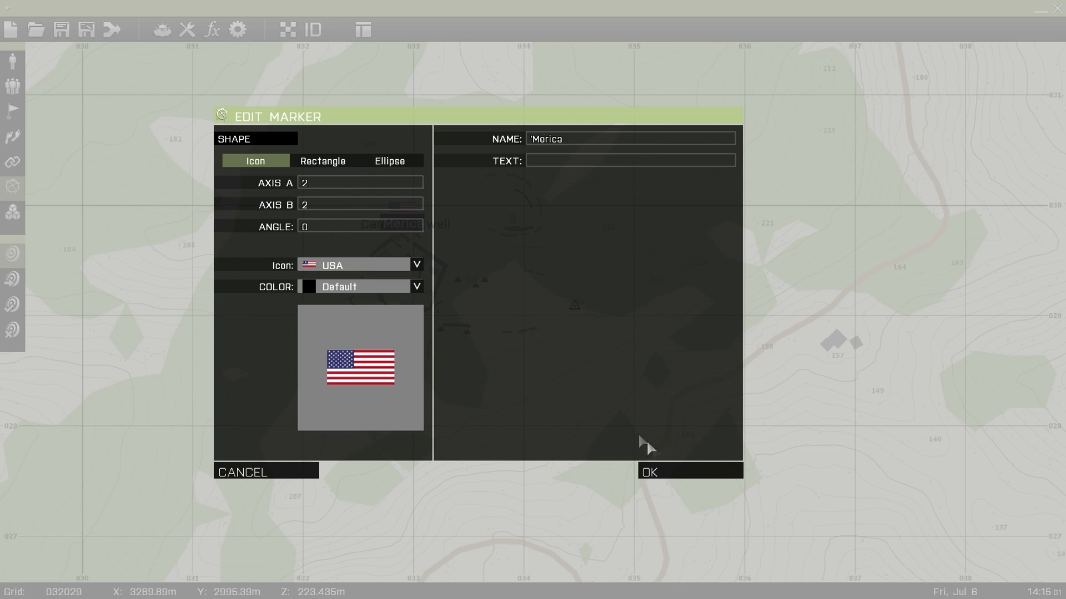
pyautogui.click(673, 472)
pyautogui.scroll(-3, 405, 302)
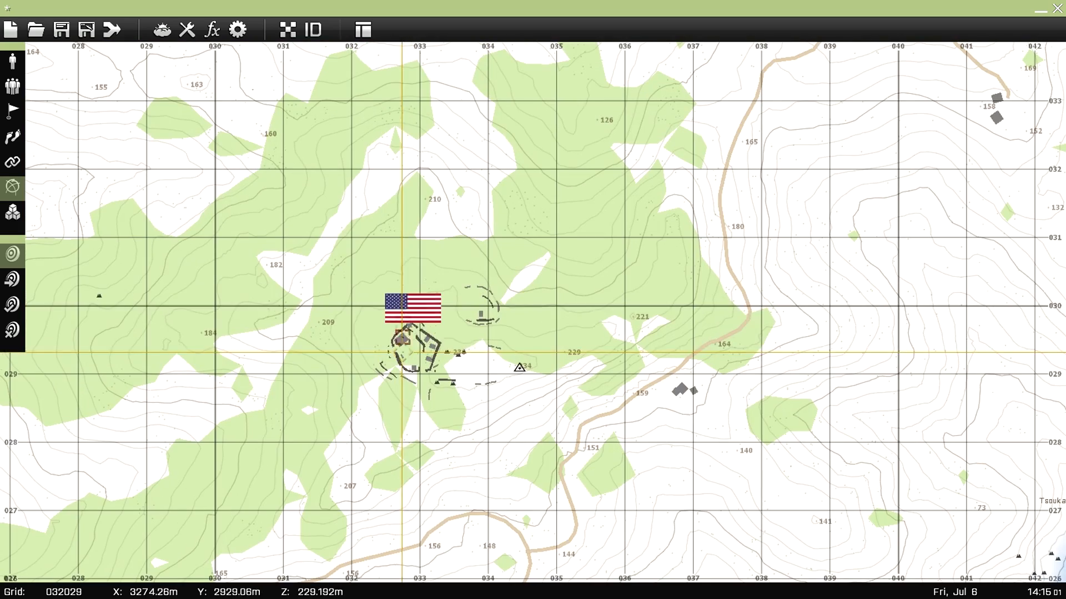
pyautogui.moveTo(412, 289); pyautogui.dragTo(340, 347)
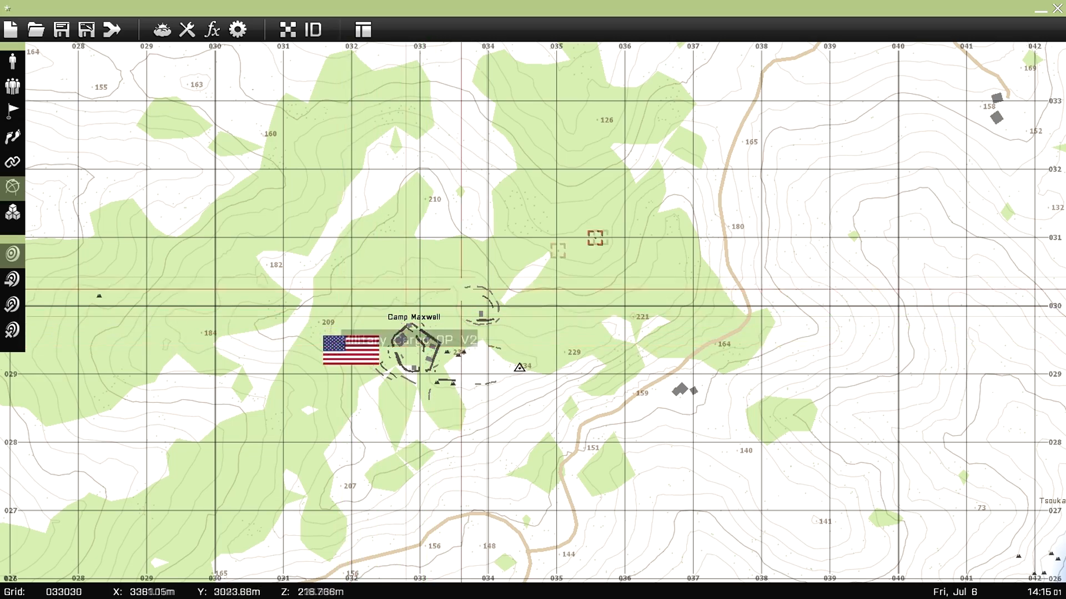
# Step: Start a new icon marker just east of Air Station Mike-26 and choose the IranArmy flag as its icon
pyautogui.moveTo(655, 178); pyautogui.dragTo(439, 338, button='right')
pyautogui.scroll(-3, 439, 338)
pyautogui.moveTo(602, 175); pyautogui.dragTo(557, 325, button='right')
pyautogui.scroll(3, 557, 324)
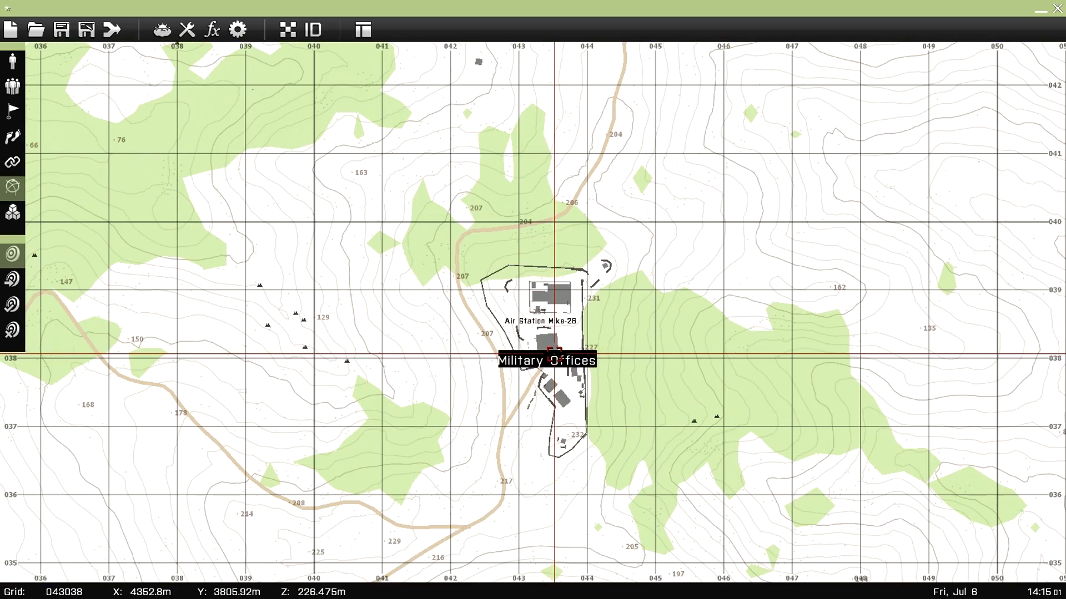
pyautogui.doubleClick(605, 365)
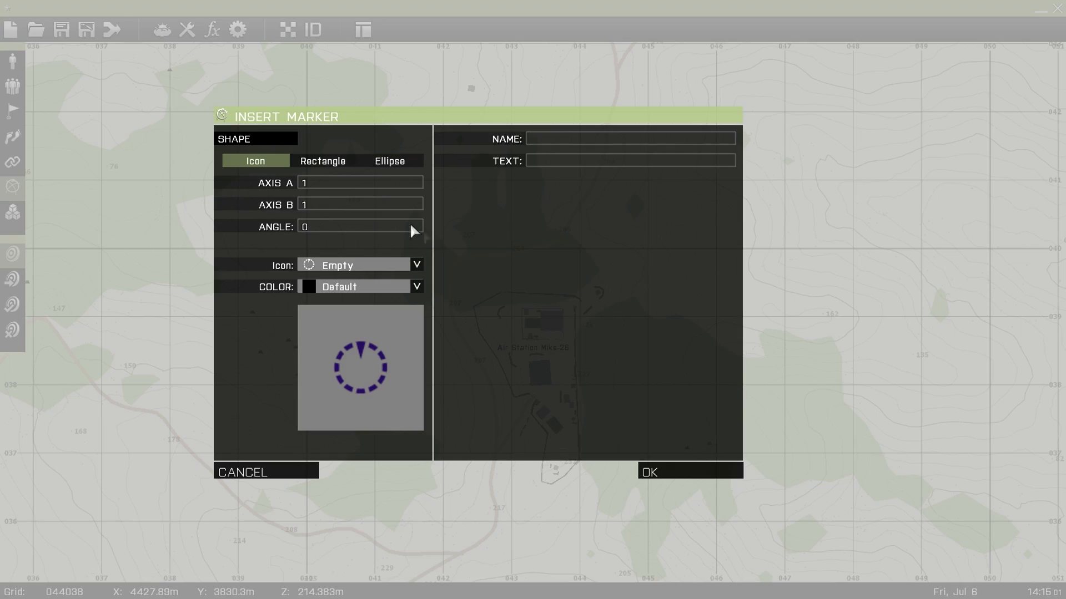
pyautogui.click(417, 287)
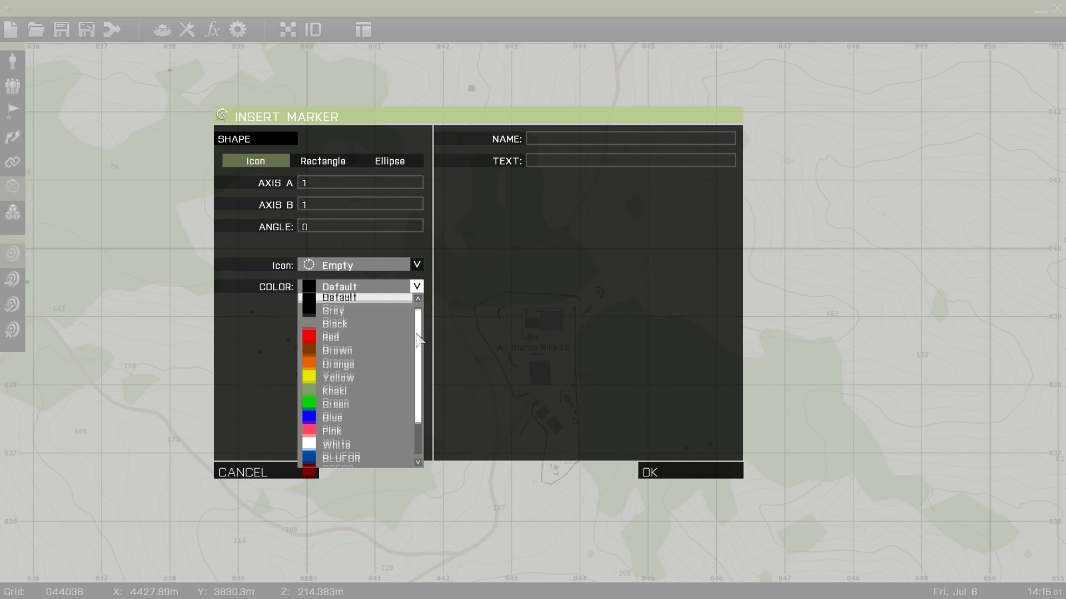
pyautogui.click(416, 265)
pyautogui.moveTo(448, 299)
pyautogui.mouseDown()
pyautogui.moveTo(438, 427)
pyautogui.moveTo(389, 413)
pyautogui.mouseUp()
pyautogui.click(367, 381)
# Step: Name the IranArmy marker Bad Guys, set its Axis A and Axis B to 2, and place it on the map
pyautogui.click(665, 475)
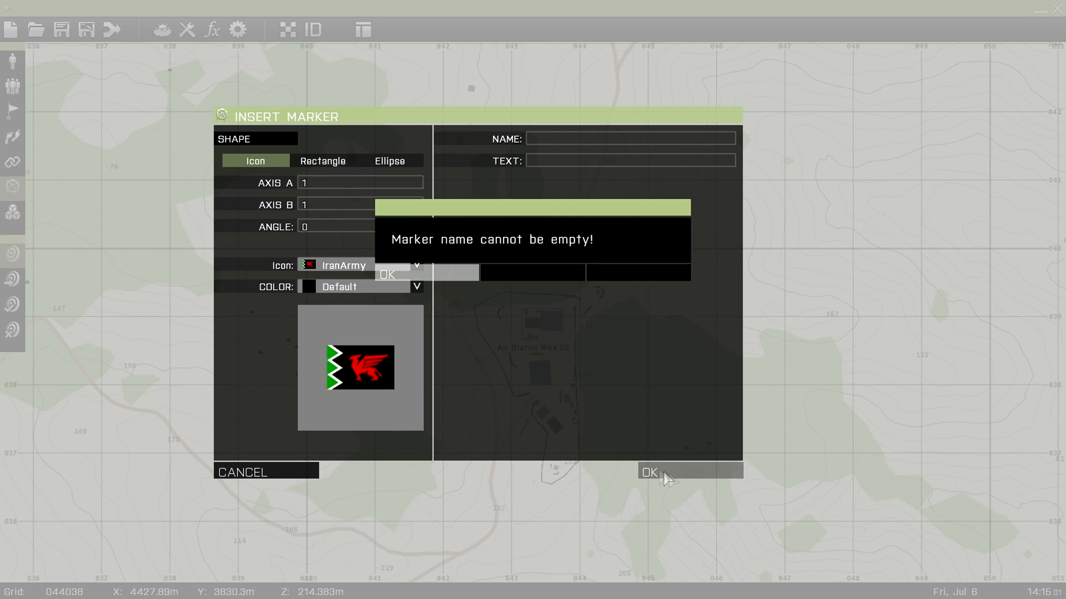
pyautogui.click(460, 266)
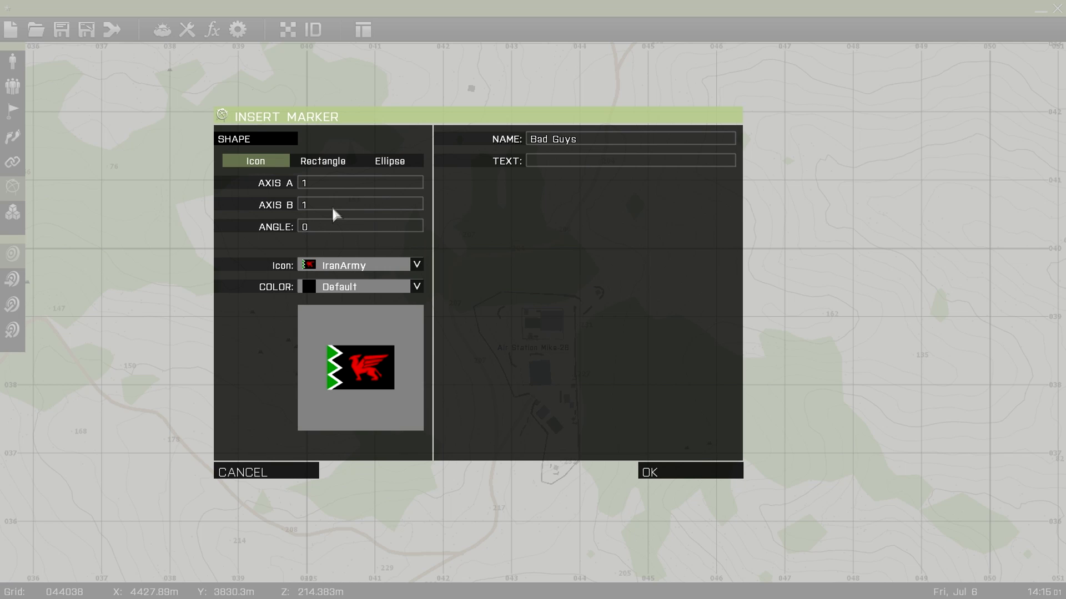
pyautogui.write('2')
pyautogui.moveTo(323, 181); pyautogui.dragTo(297, 181)
pyautogui.write('2')
pyautogui.click(697, 476)
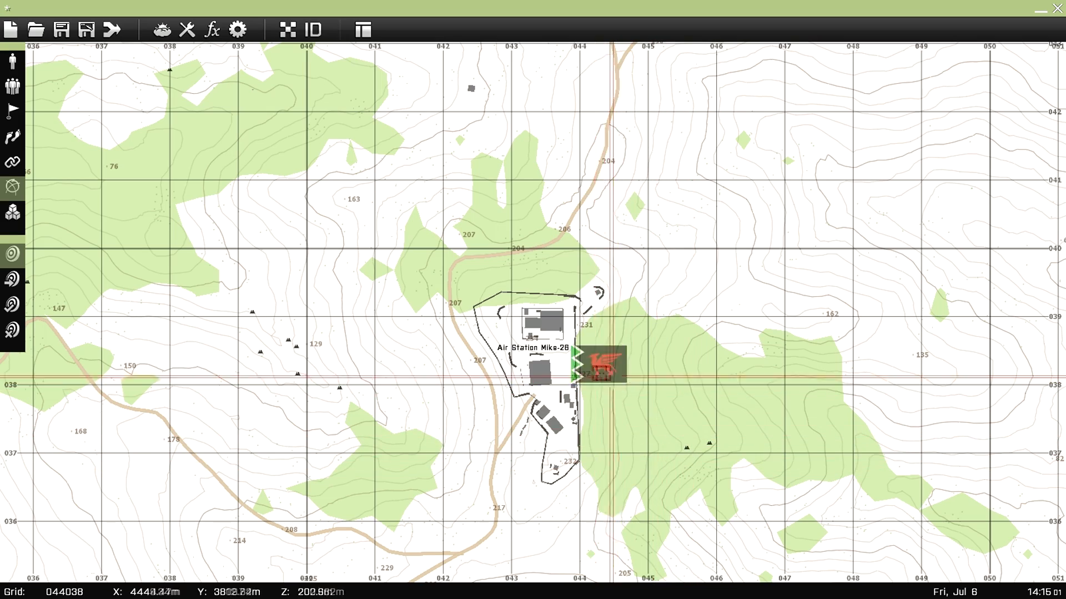
# Step: Examine where the two flag markers sit on the island, at Camp Maxwell and Air Station Mike-26
pyautogui.scroll(-3, 376, 394)
pyautogui.moveTo(249, 426); pyautogui.dragTo(445, 245, button='right')
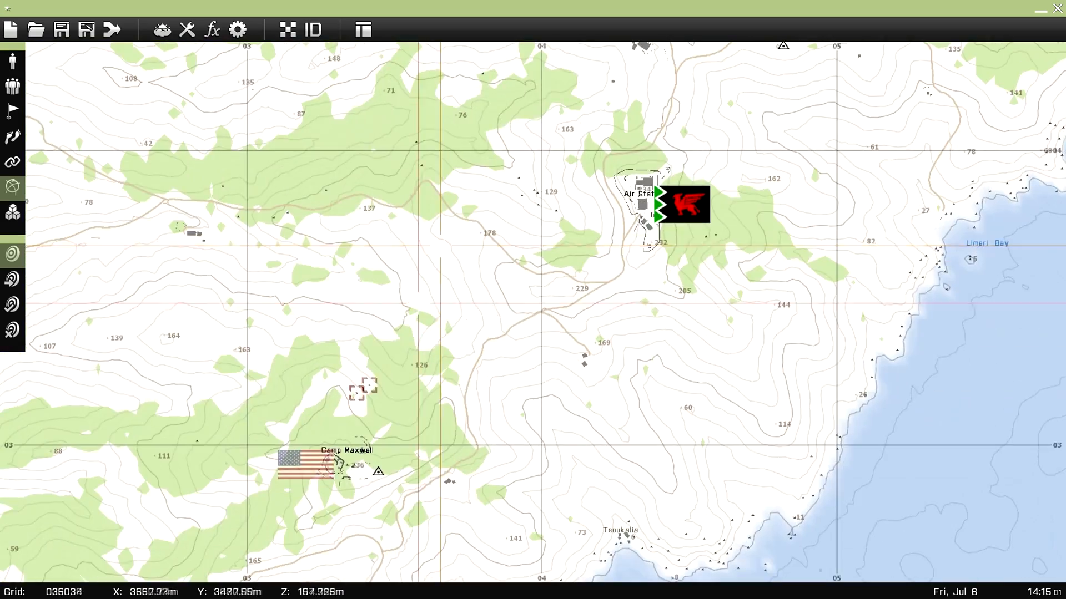
pyautogui.moveTo(446, 318); pyautogui.dragTo(461, 309, button='right')
pyautogui.moveTo(379, 414); pyautogui.dragTo(401, 350, button='right')
pyautogui.scroll(-2, 401, 350)
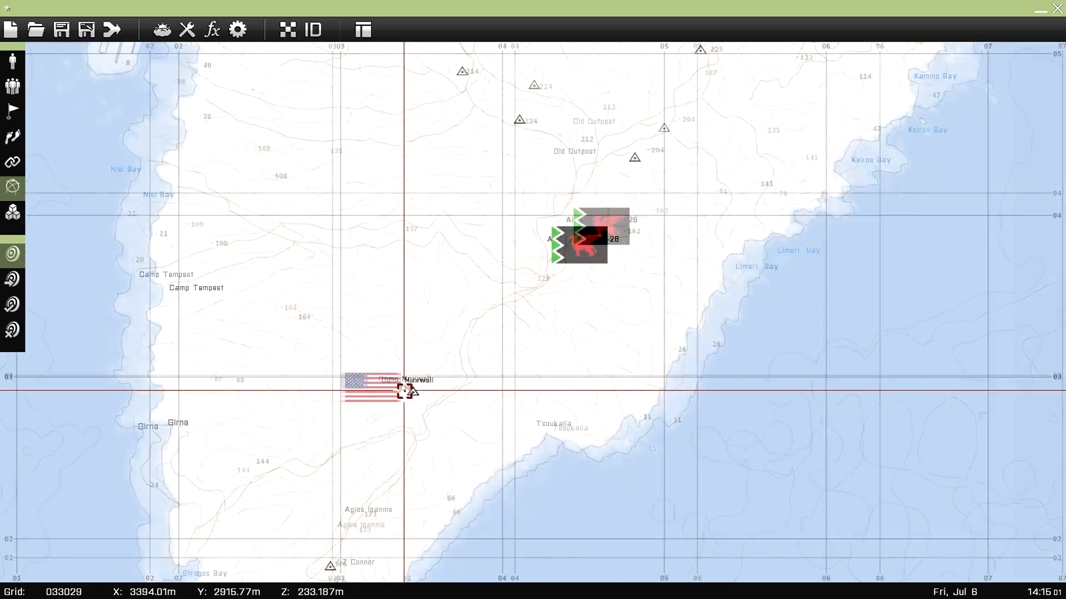
pyautogui.scroll(-4, 404, 391)
pyautogui.scroll(5, 404, 390)
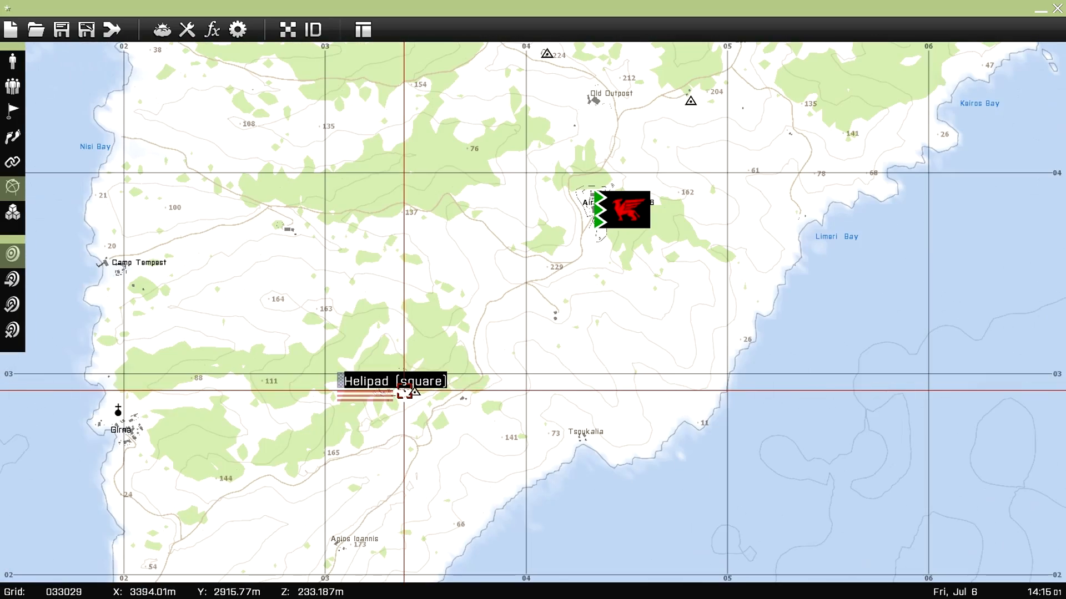
pyautogui.scroll(3, 363, 389)
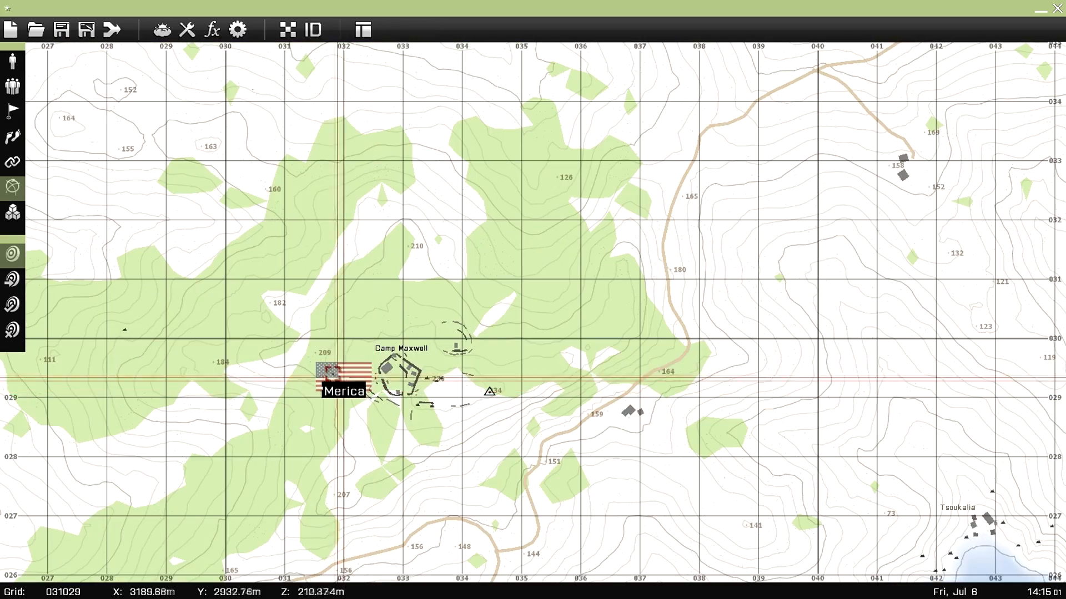
# Step: In Units mode, place a BLUFOR Rifleman as the player inside Camp Maxwell, and delete that unit again
pyautogui.scroll(3, 368, 376)
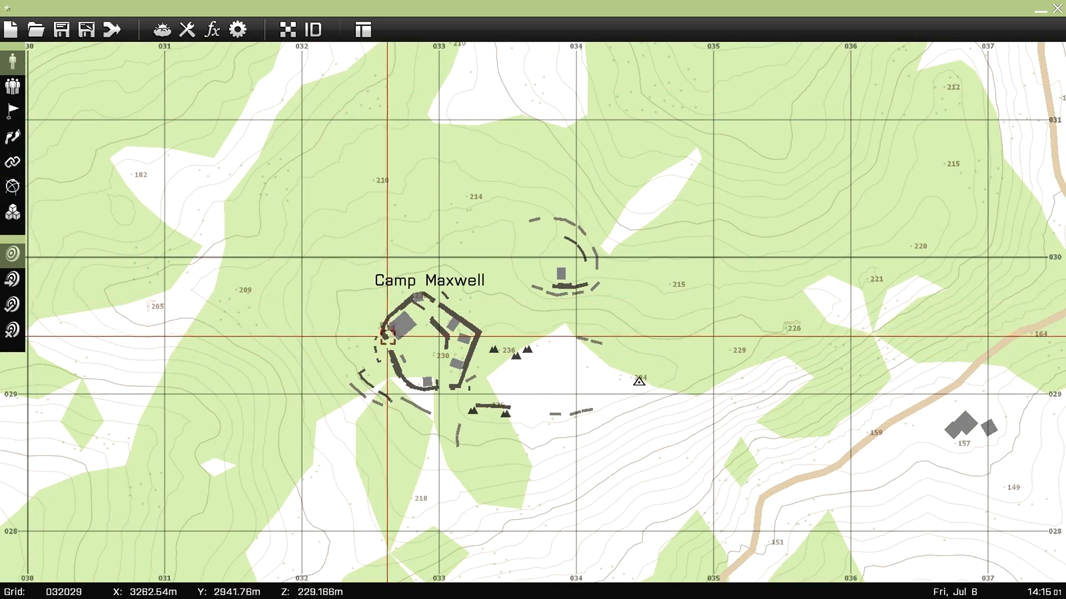
pyautogui.scroll(3, 383, 323)
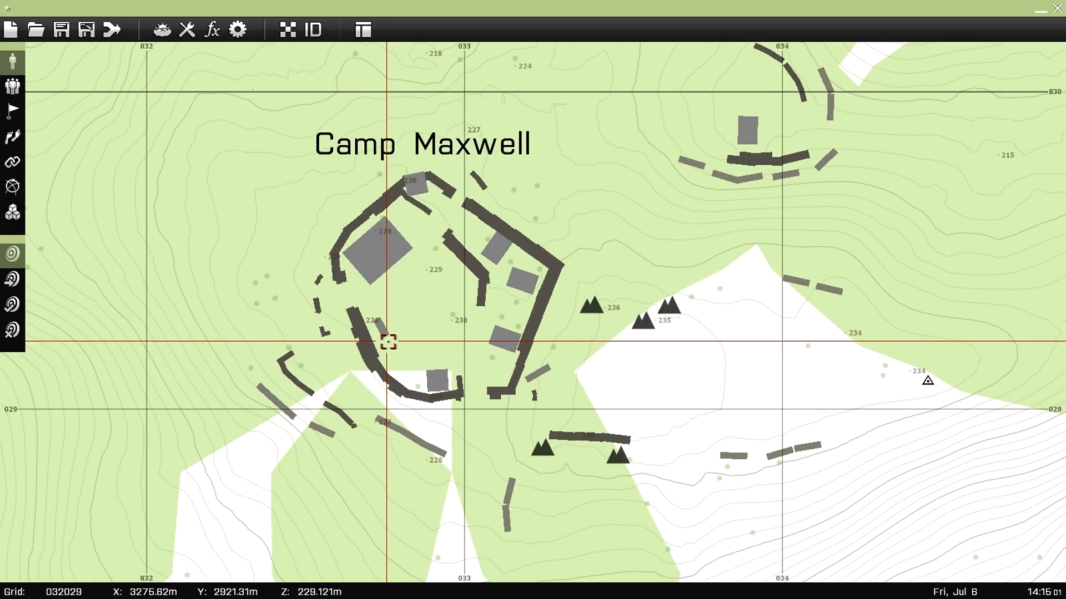
pyautogui.doubleClick(415, 328)
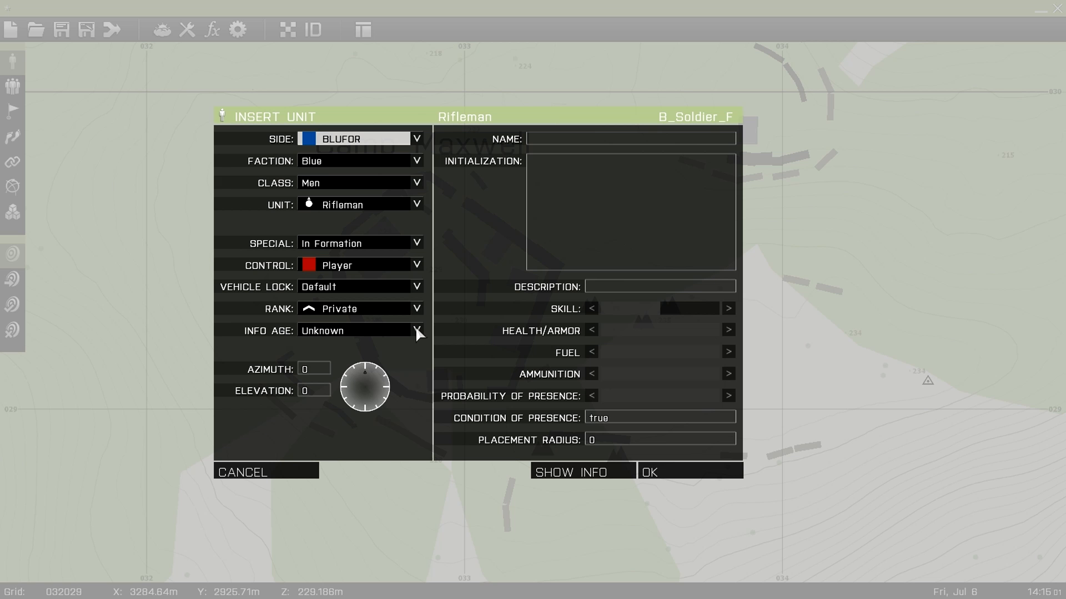
pyautogui.click(683, 474)
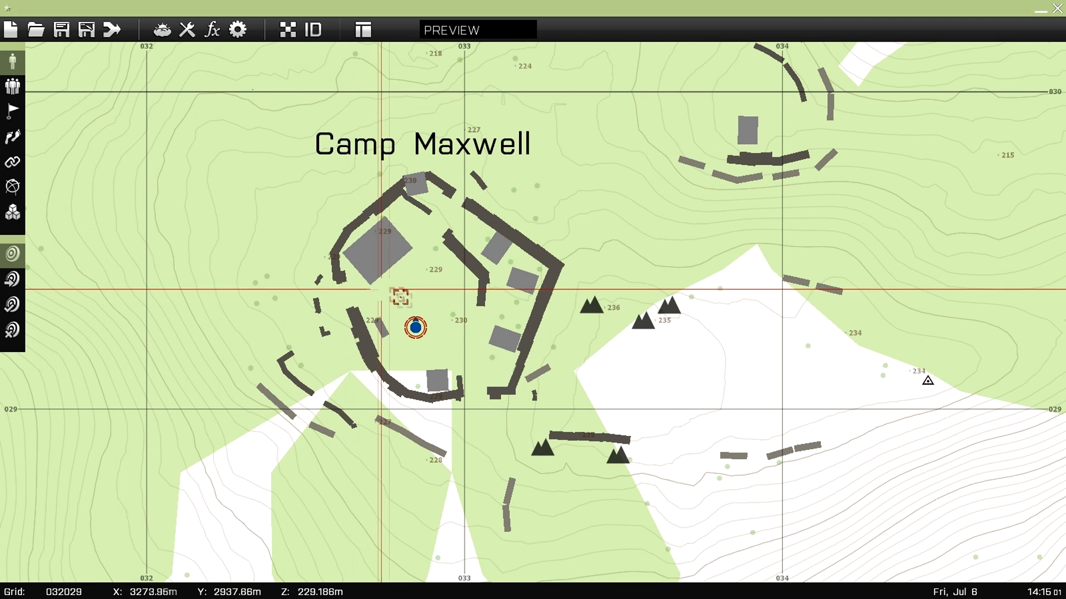
pyautogui.press('Delete')
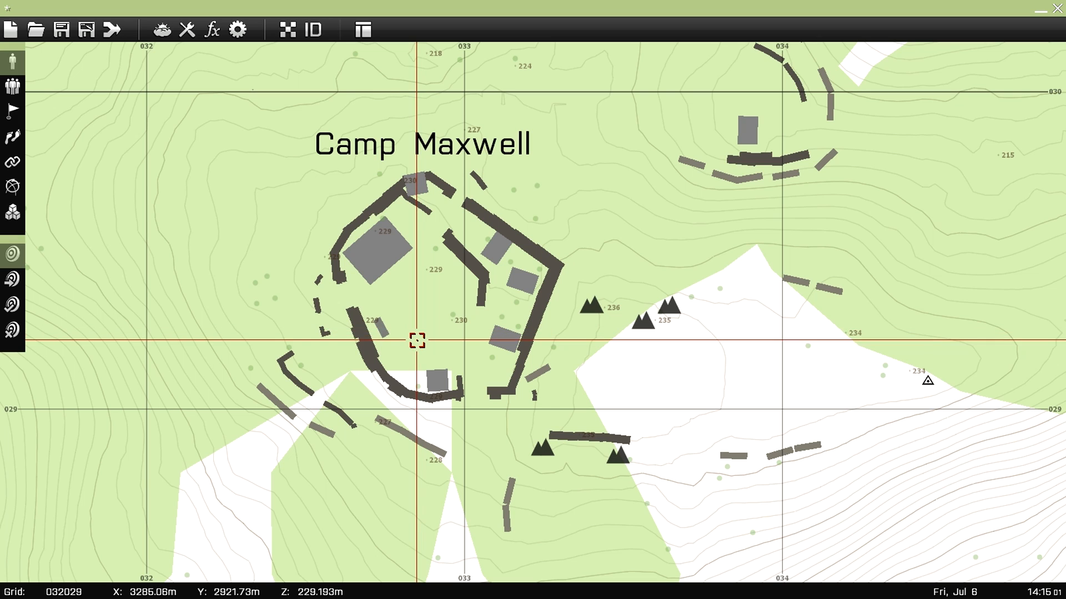
# Step: Start a new unit inside Camp Maxwell, try the Independent side with its Green Army faction, and return the side to BLUFOR
pyautogui.doubleClick(417, 341)
pyautogui.click(377, 138)
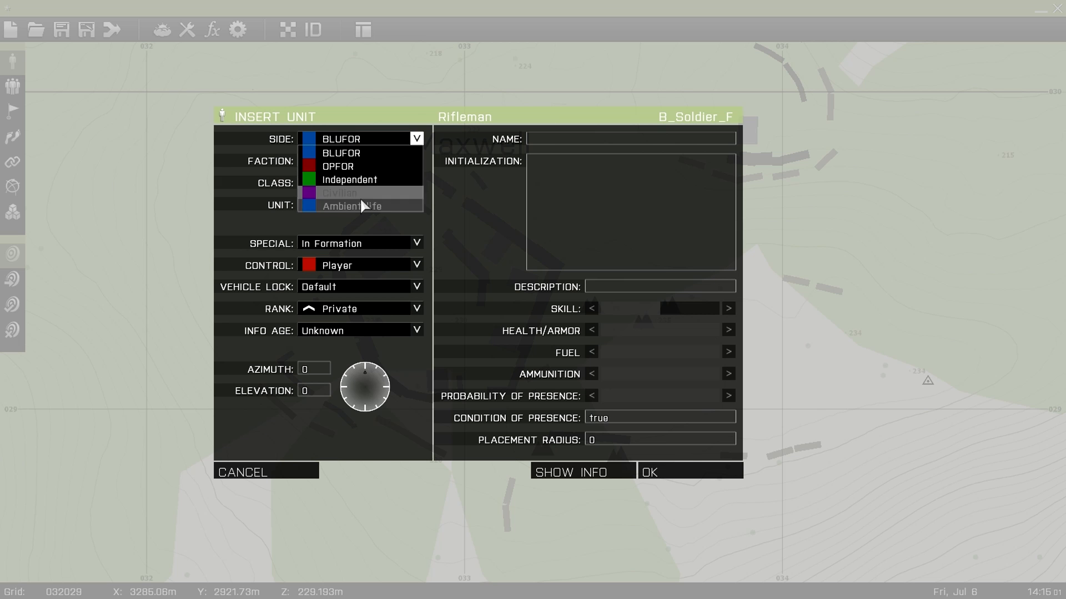
pyautogui.click(360, 181)
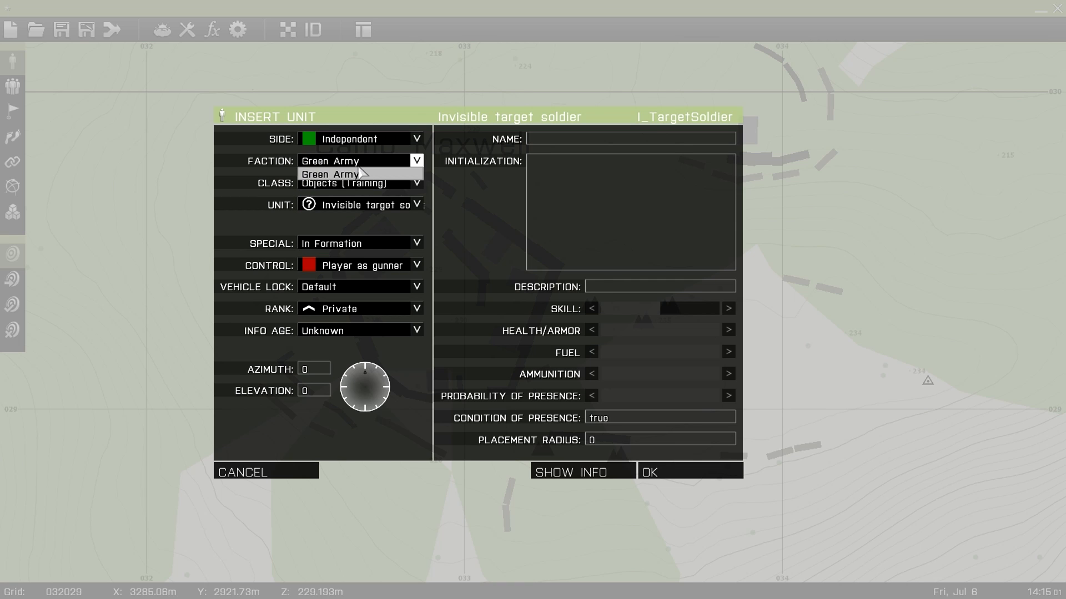
pyautogui.click(359, 174)
pyautogui.click(360, 182)
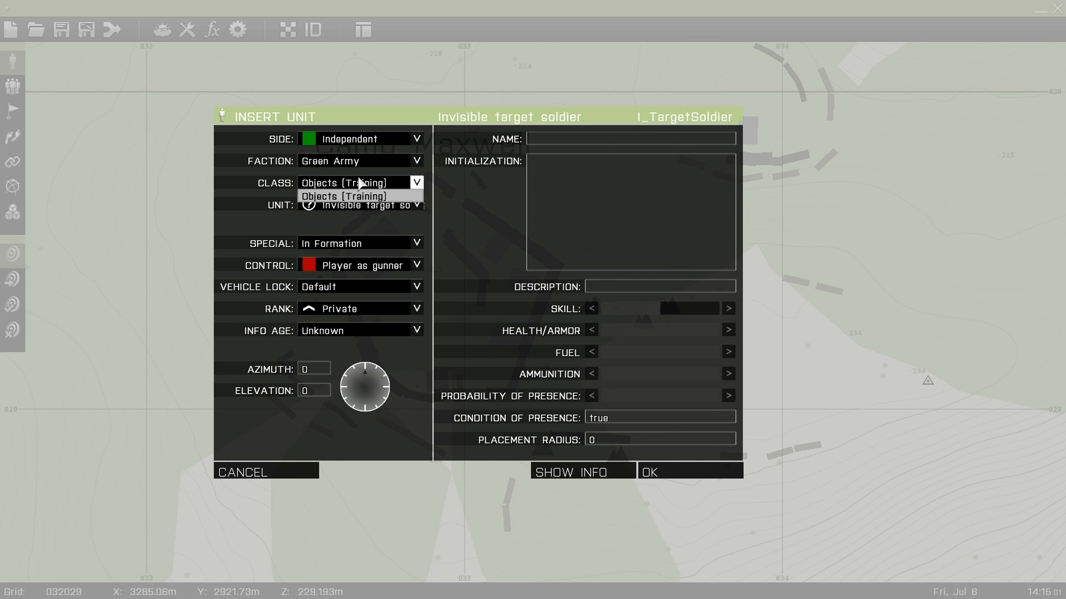
pyautogui.click(363, 143)
pyautogui.click(353, 148)
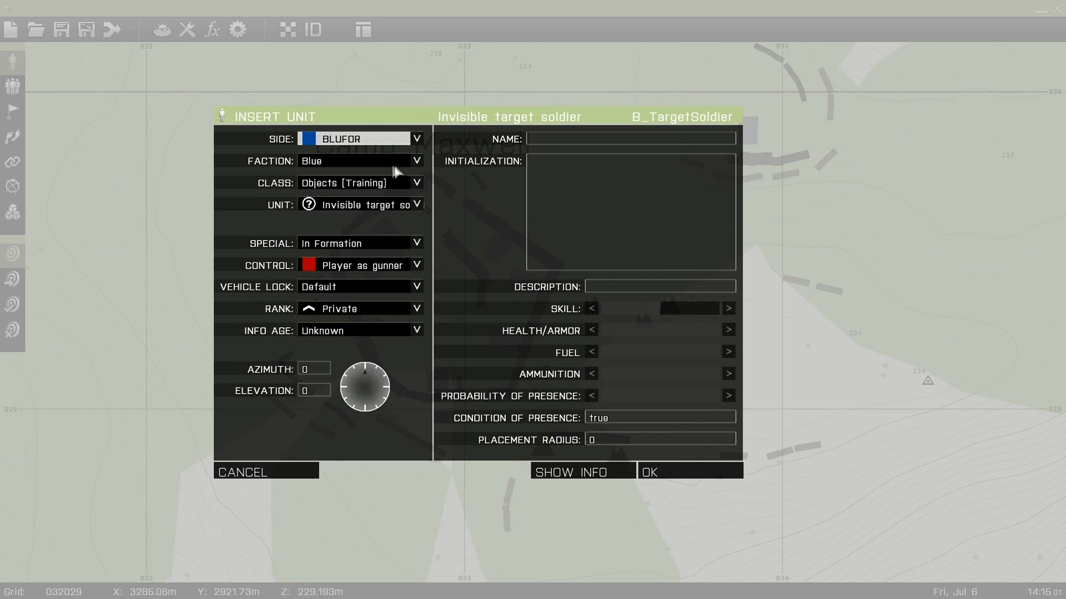
pyautogui.click(416, 204)
pyautogui.click(358, 217)
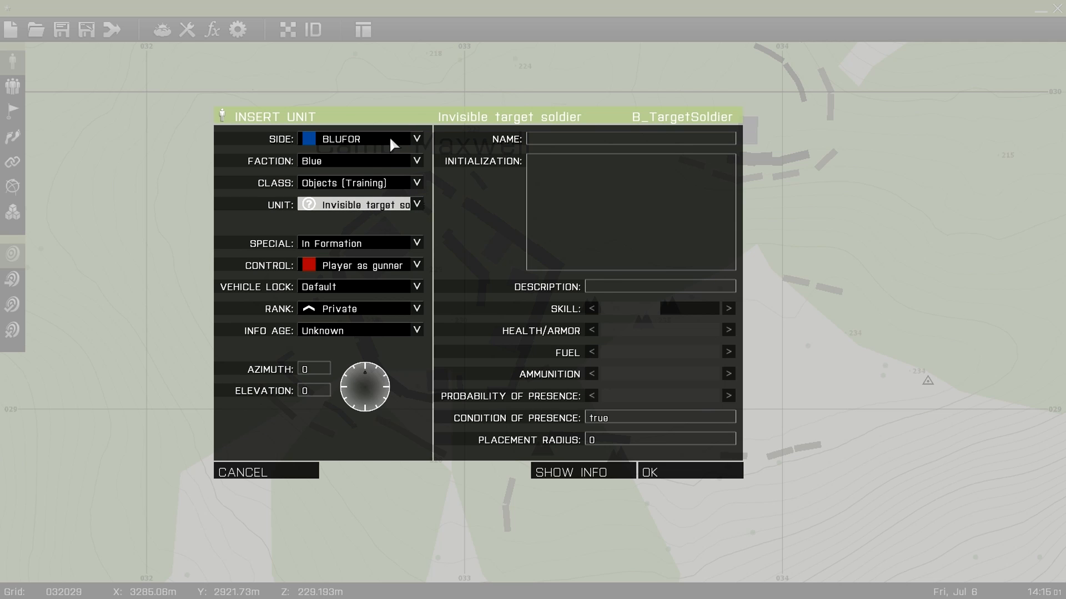
# Step: Set the new unit's class to Men and its type to Grenadier, and place it inside Camp Maxwell
pyautogui.click(381, 177)
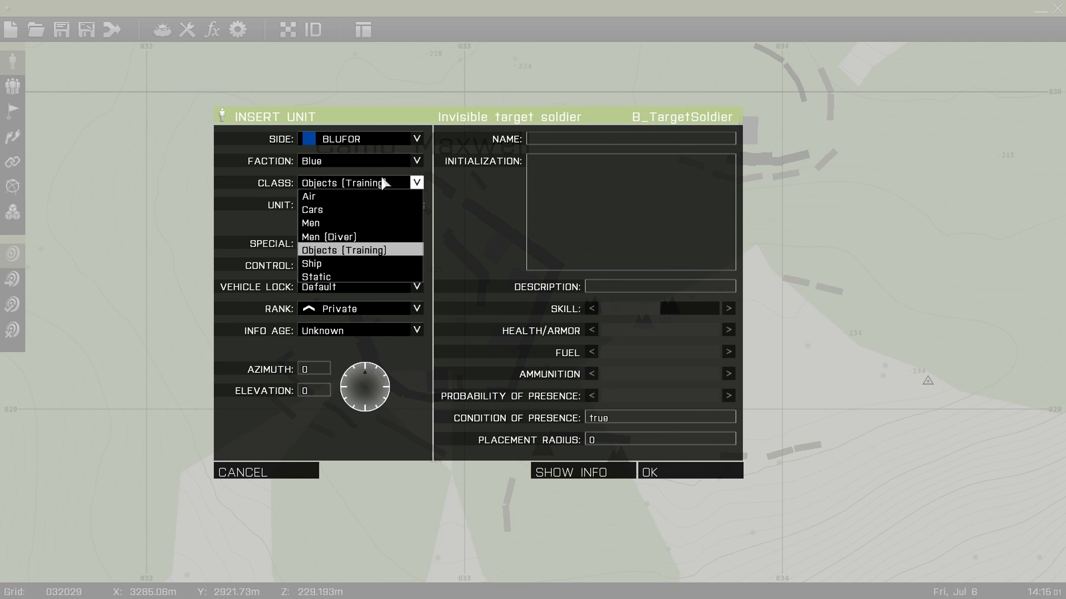
pyautogui.click(366, 219)
pyautogui.click(358, 205)
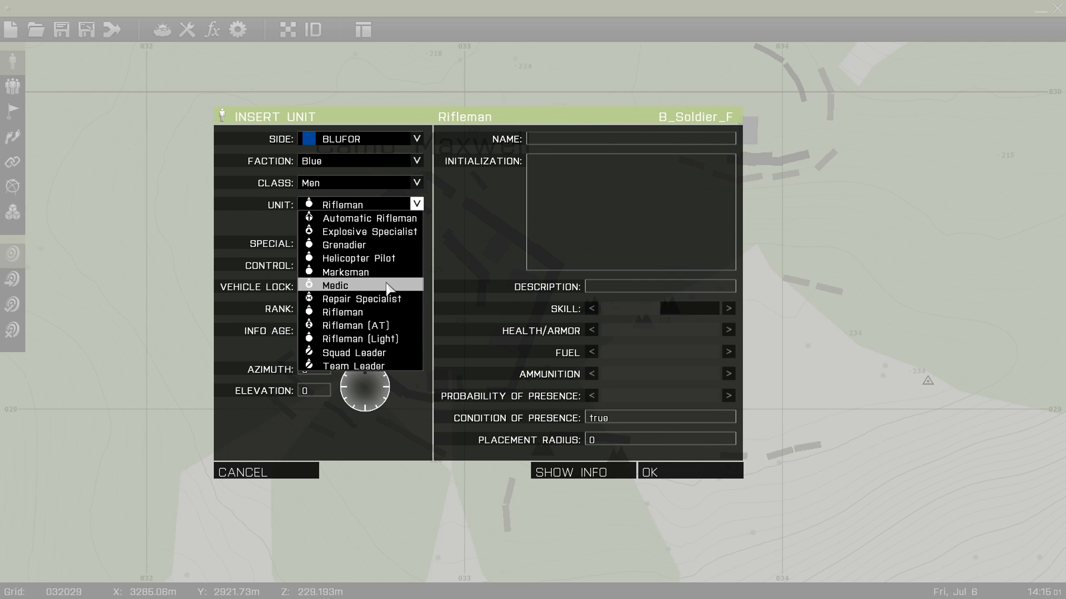
pyautogui.click(378, 245)
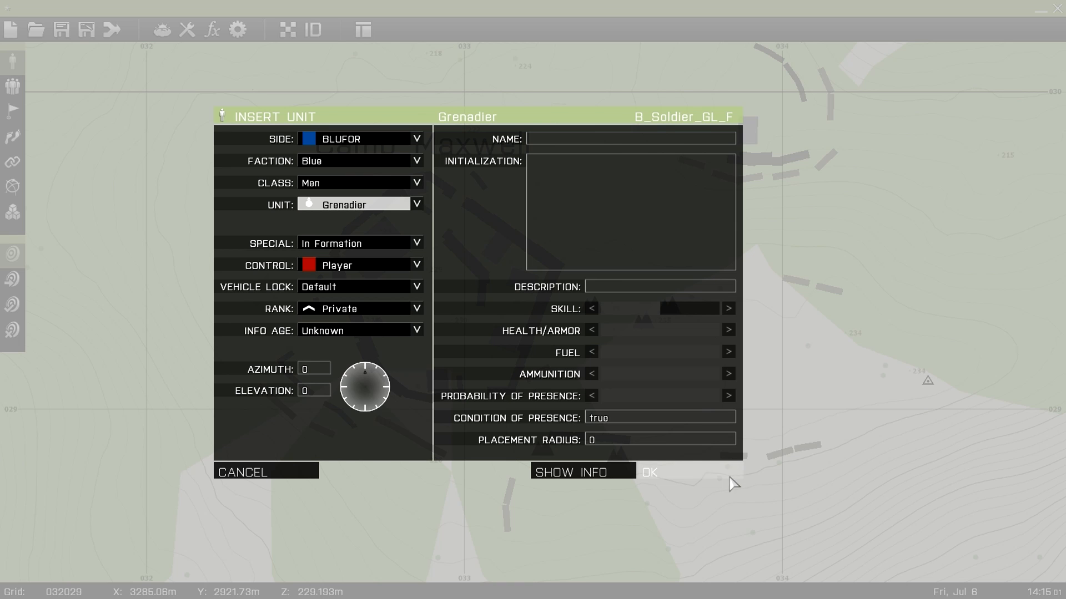
pyautogui.click(705, 476)
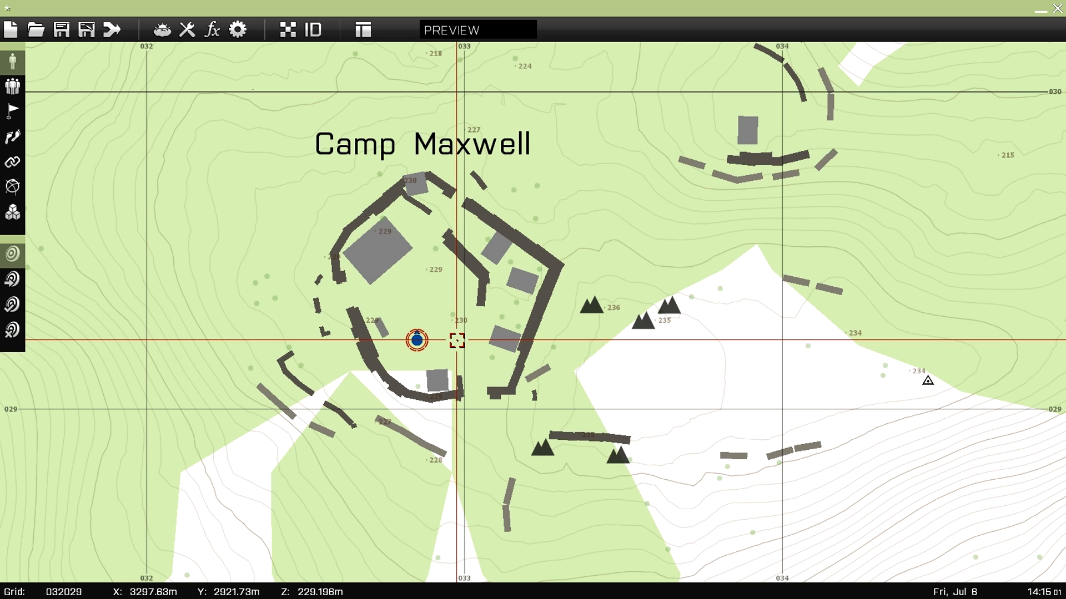
# Step: Try setting the Grenadier's control to Non Playable
pyautogui.doubleClick(417, 339)
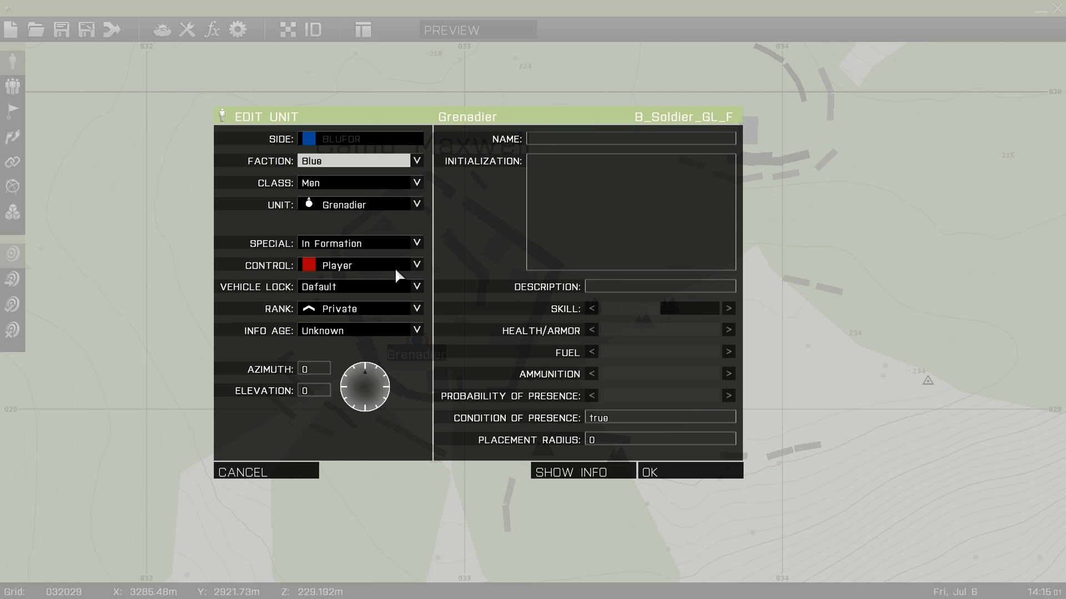
pyautogui.click(395, 268)
pyautogui.click(391, 276)
pyautogui.click(663, 471)
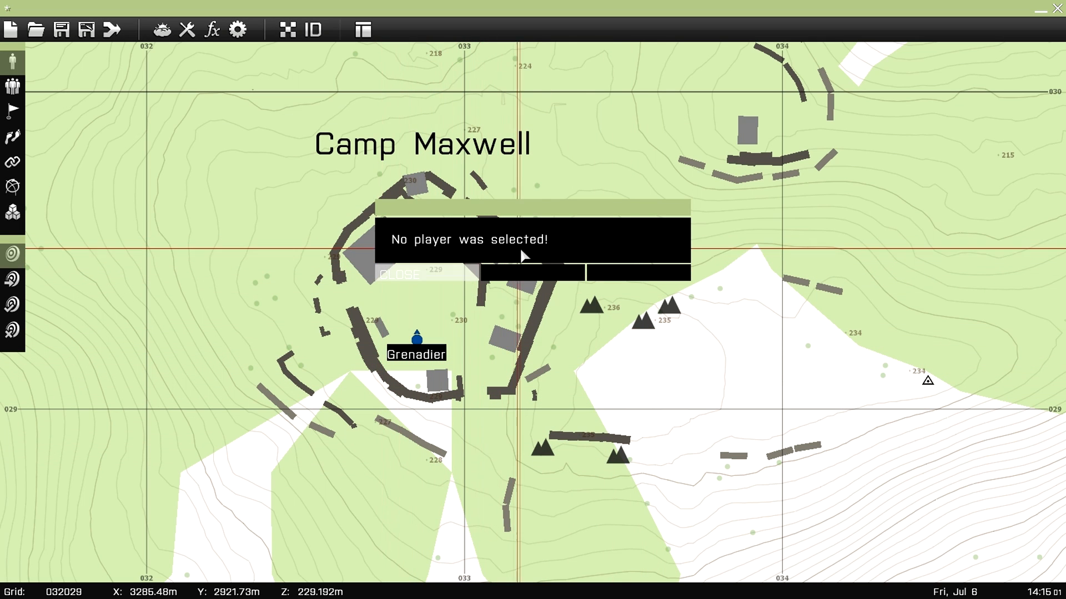
pyautogui.click(449, 274)
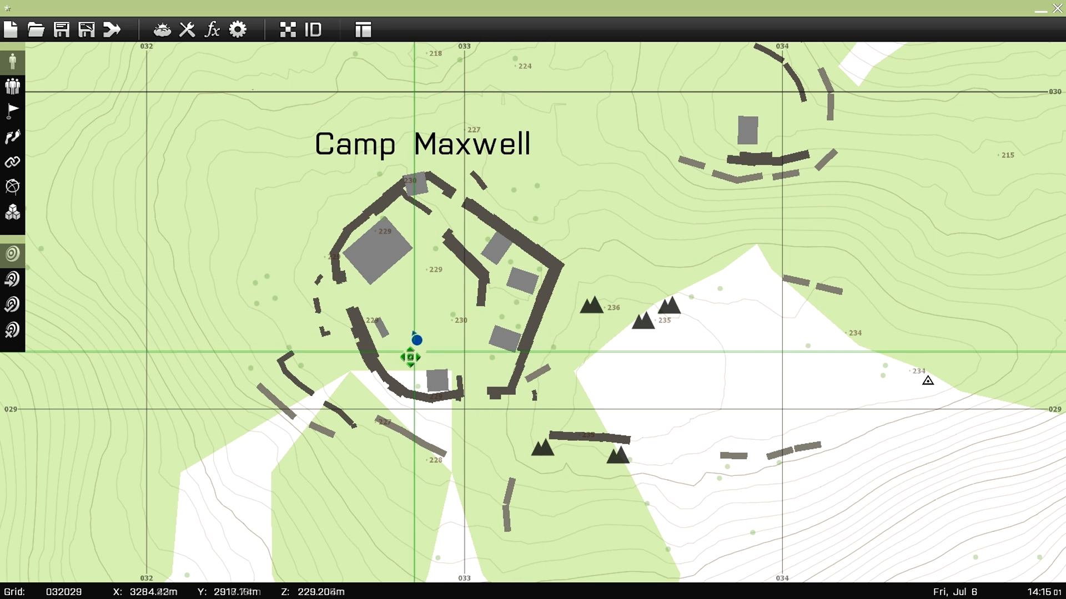
# Step: Set the control of the Grenadier in Camp Maxwell to Player
pyautogui.scroll(2, 388, 369)
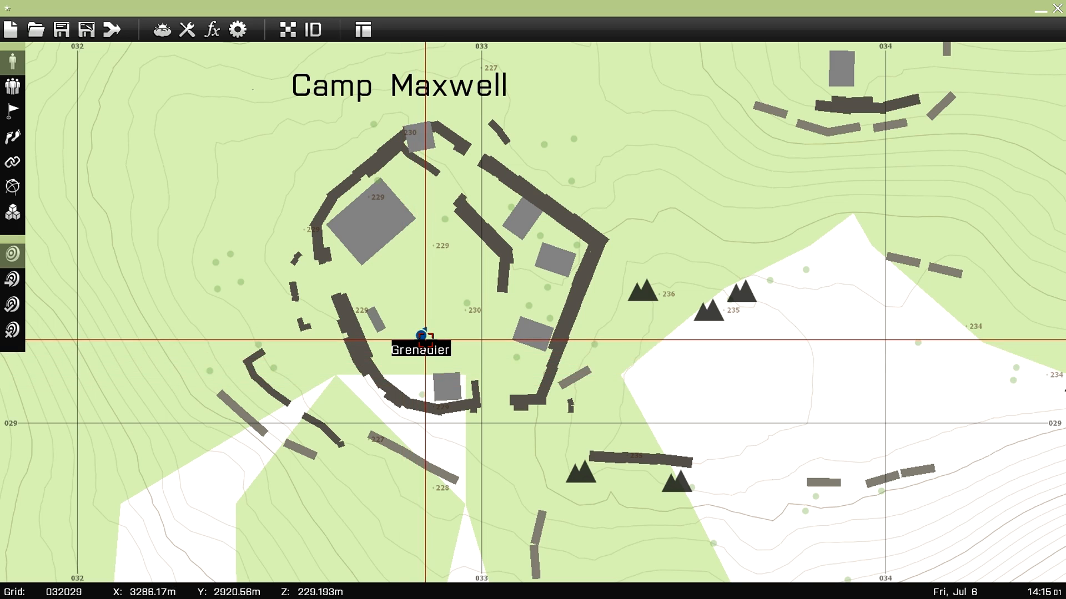
pyautogui.doubleClick(423, 336)
pyautogui.click(361, 266)
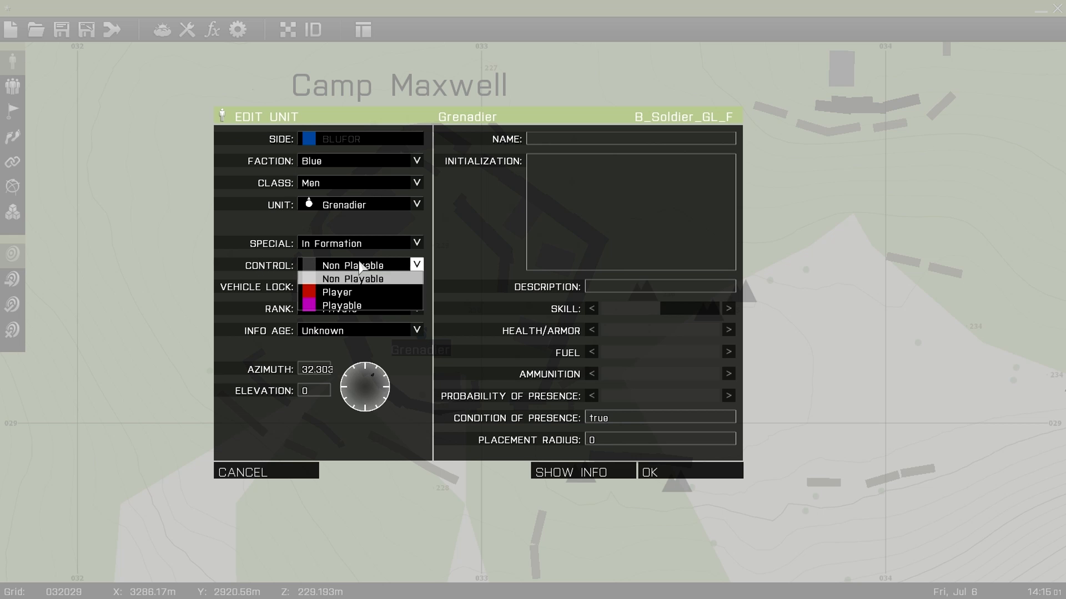
pyautogui.click(358, 293)
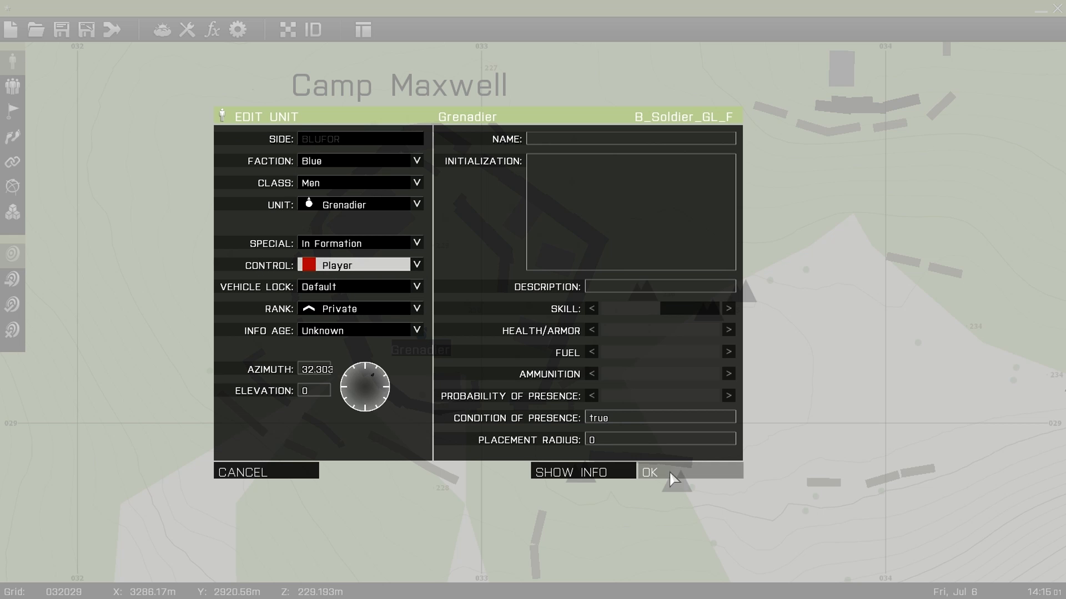
pyautogui.click(672, 475)
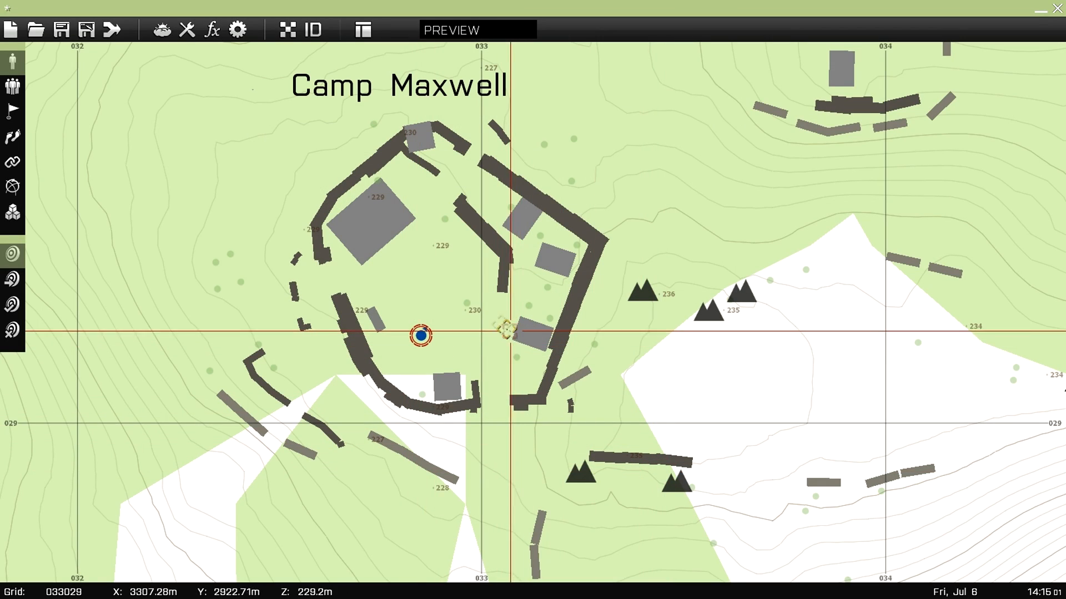
# Step: In Groups mode, insert a BLUFOR Infantry Rifle Squad inside Camp Maxwell, just northeast of the Grenadier
pyautogui.moveTo(511, 332); pyautogui.dragTo(496, 309, button='right')
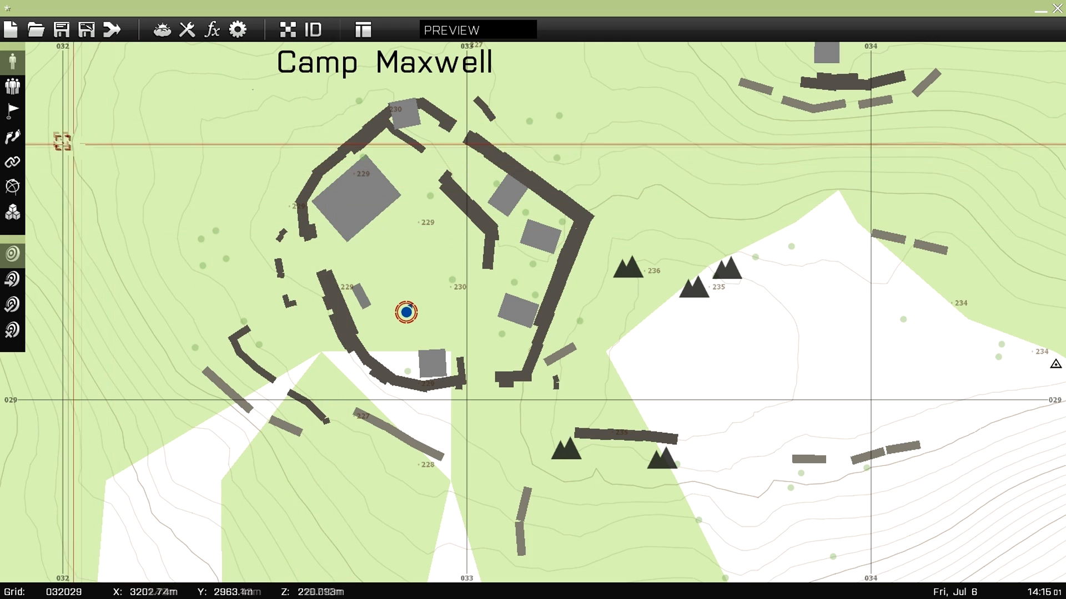
pyautogui.click(20, 94)
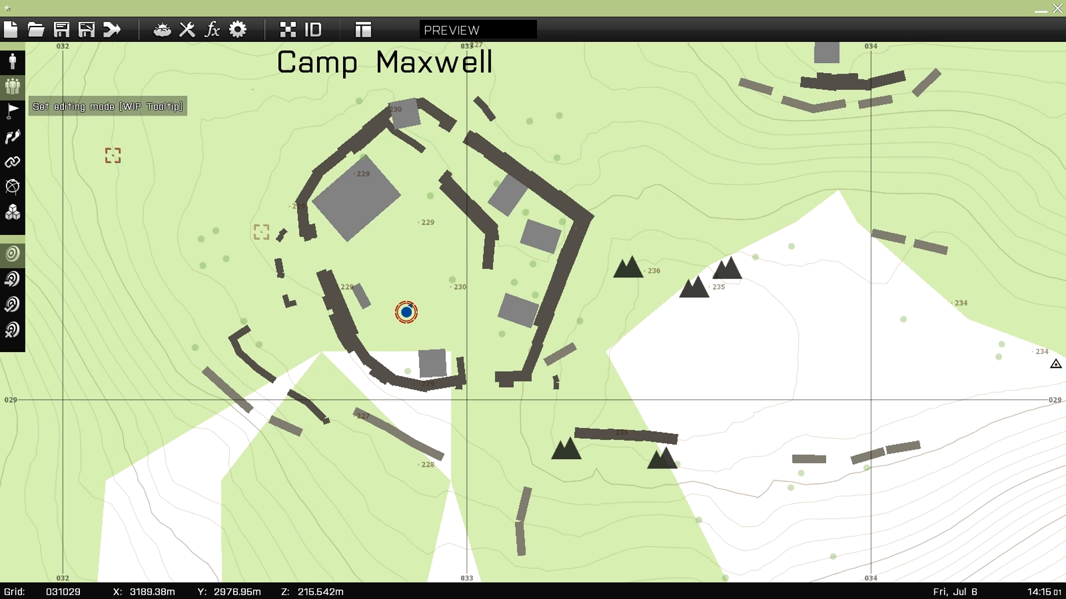
pyautogui.doubleClick(424, 285)
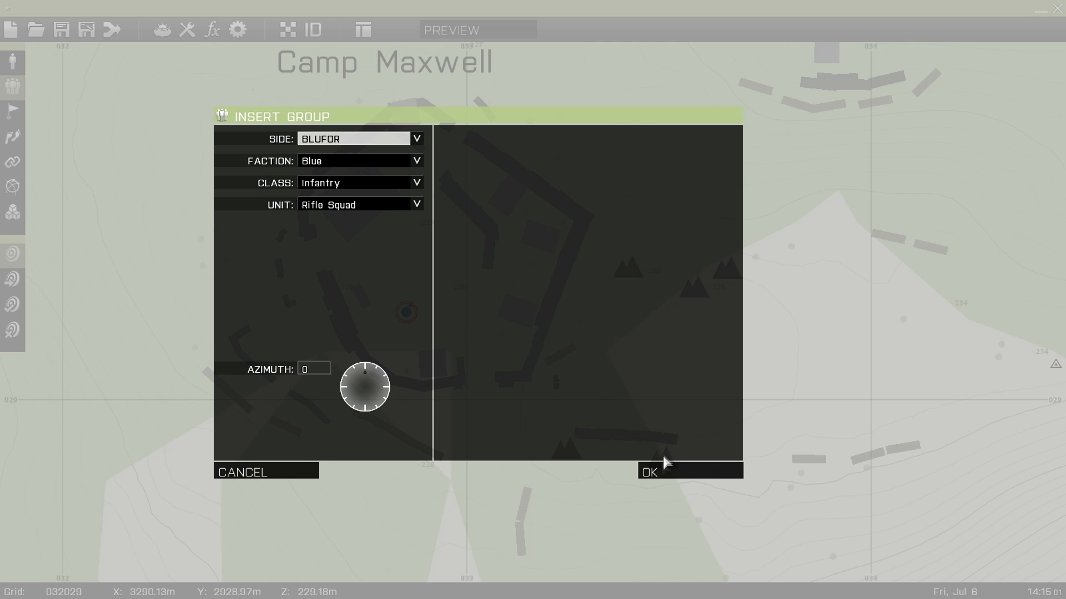
pyautogui.click(660, 473)
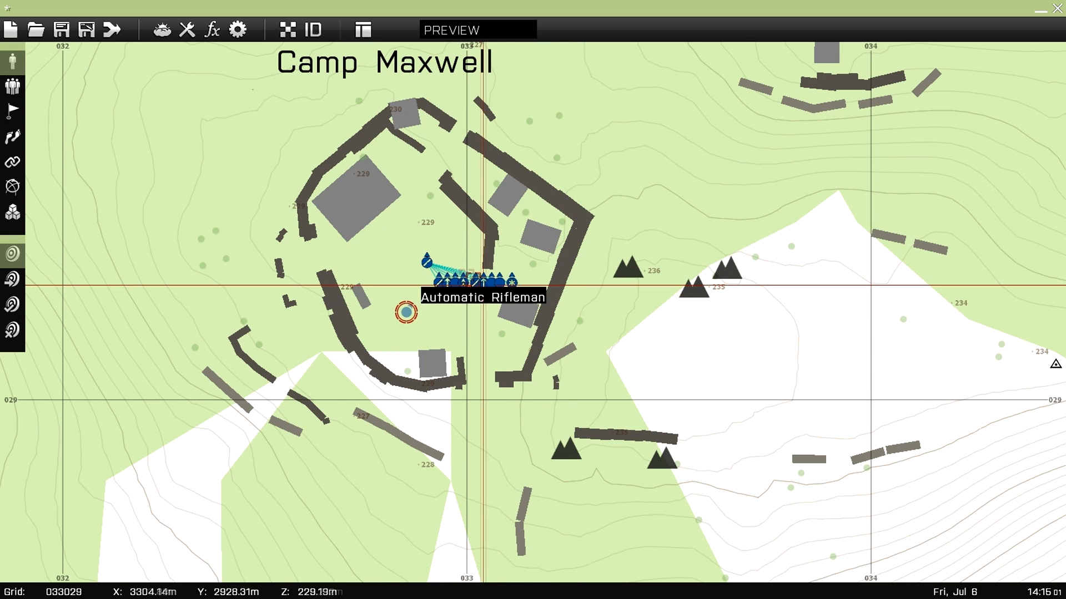
# Step: Turn the rifle squad to face roughly south with its line running west, and set the Squad Leader's control to Playable
pyautogui.moveTo(426, 261)
pyautogui.mouseDown()
pyautogui.moveTo(438, 231)
pyautogui.moveTo(444, 244)
pyautogui.moveTo(423, 238)
pyautogui.moveTo(469, 285)
pyautogui.moveTo(496, 293)
pyautogui.moveTo(450, 277)
pyautogui.moveTo(464, 275)
pyautogui.moveTo(472, 243)
pyautogui.moveTo(455, 231)
pyautogui.moveTo(424, 237)
pyautogui.moveTo(444, 254)
pyautogui.moveTo(444, 275)
pyautogui.mouseUp()
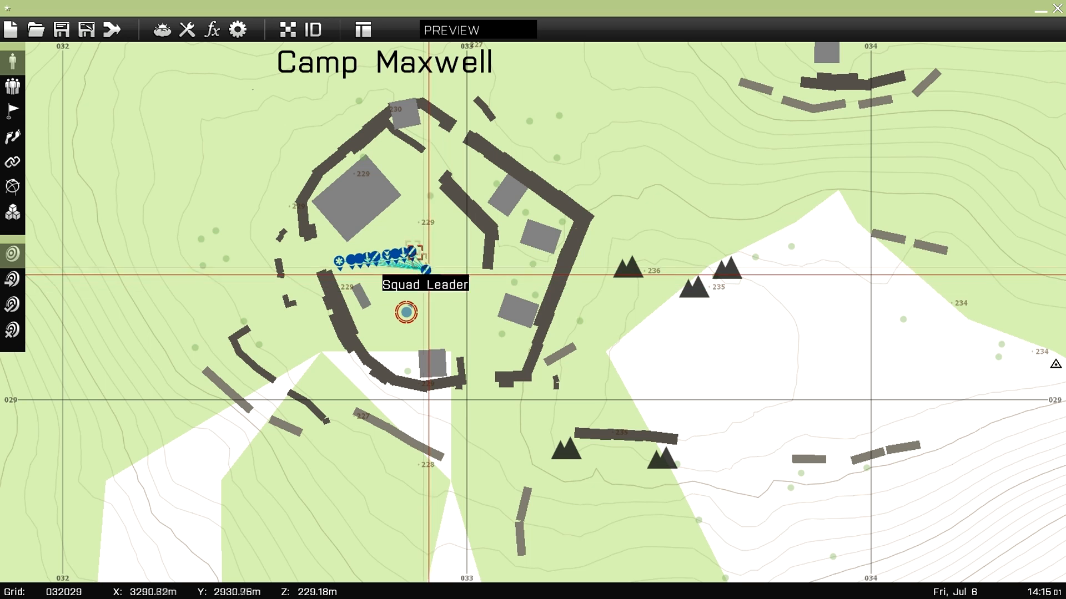
pyautogui.doubleClick(428, 272)
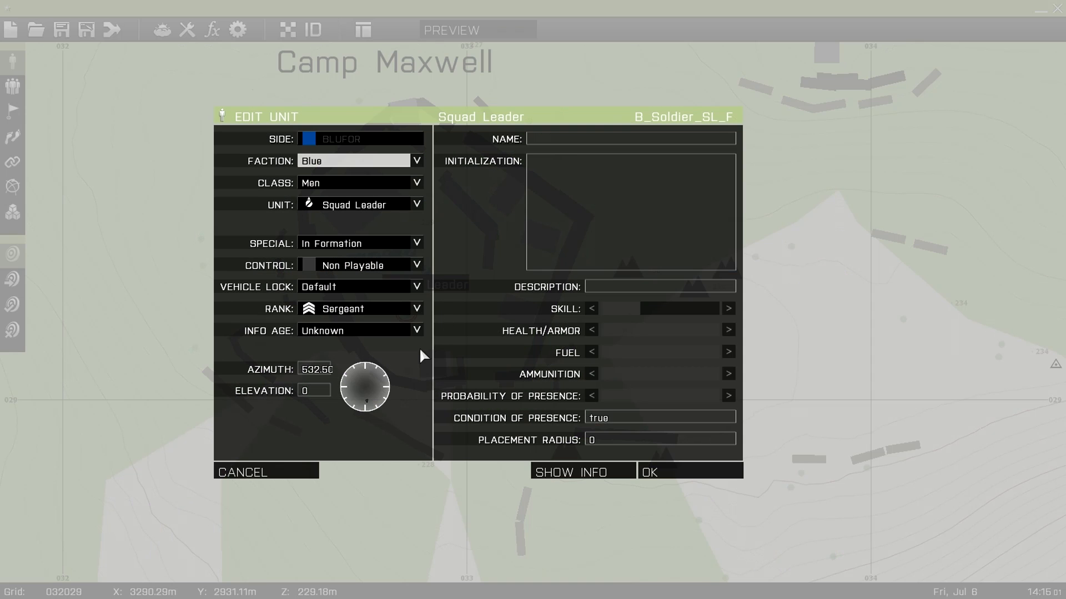
pyautogui.click(375, 266)
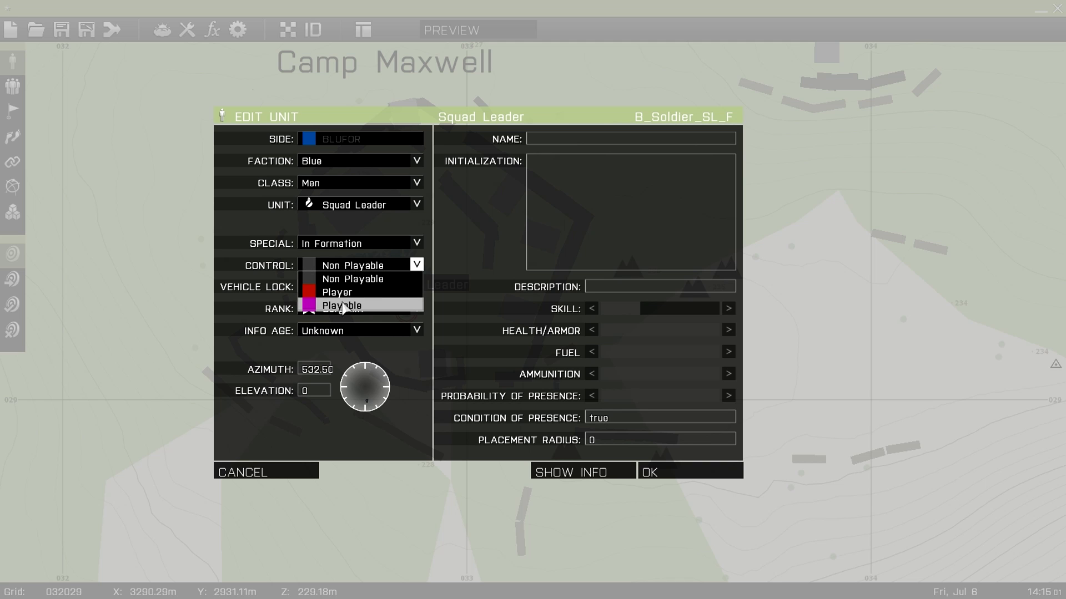
pyautogui.click(345, 307)
pyautogui.click(657, 471)
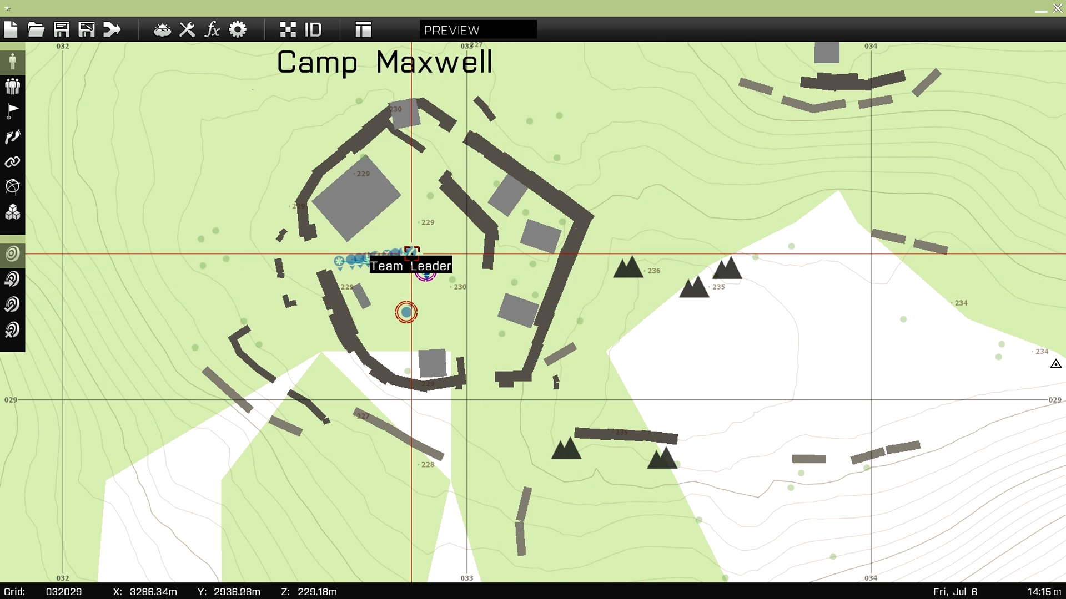
# Step: Set the control of the Team Leader nearest the Squad Leader and of the adjacent Automatic Rifleman to Playable
pyautogui.doubleClick(386, 245)
pyautogui.click(366, 266)
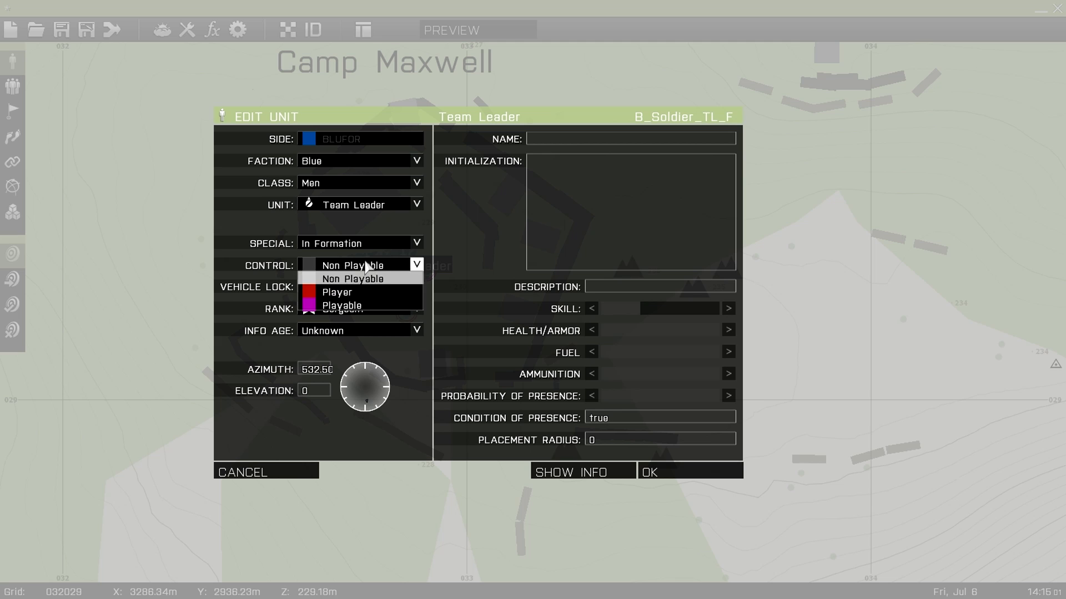
pyautogui.click(344, 306)
pyautogui.click(657, 471)
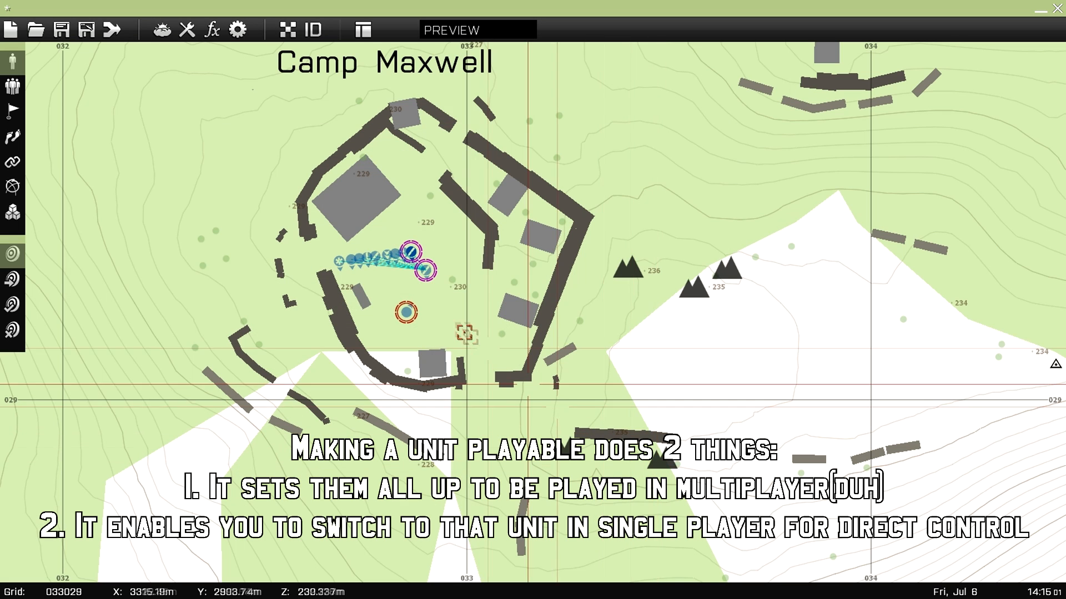
pyautogui.doubleClick(401, 251)
pyautogui.click(402, 265)
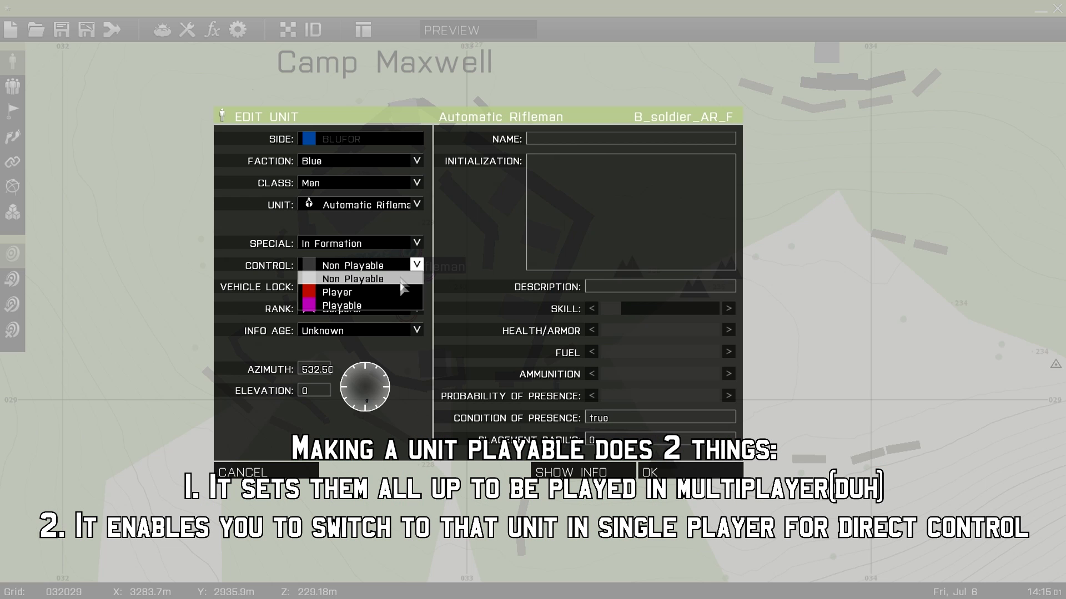
pyautogui.click(355, 305)
pyautogui.click(657, 471)
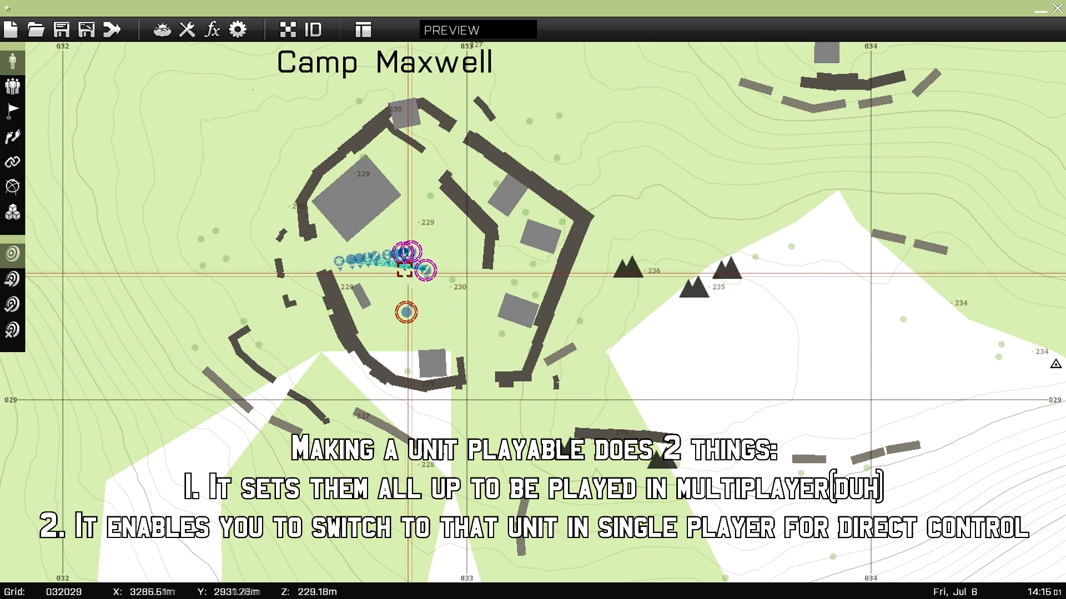
# Step: Set the control of the squad's Grenadier just west of the Automatic Rifleman and of the neighbouring Rifleman (AT) to Playable
pyautogui.scroll(5, 404, 272)
pyautogui.doubleClick(411, 251)
pyautogui.click(414, 265)
pyautogui.click(388, 307)
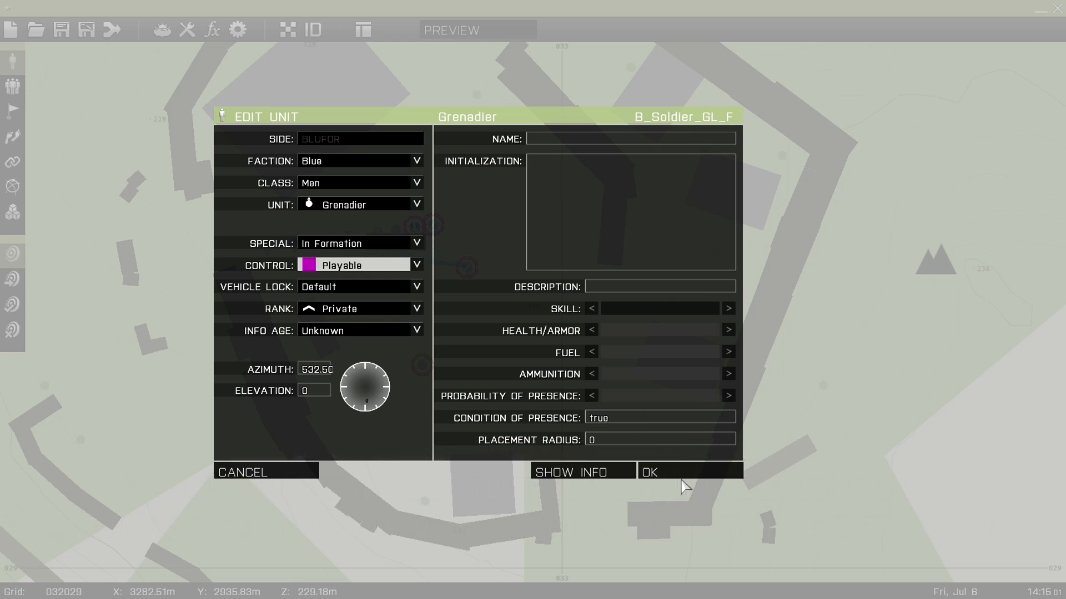
pyautogui.click(665, 472)
pyautogui.doubleClick(382, 238)
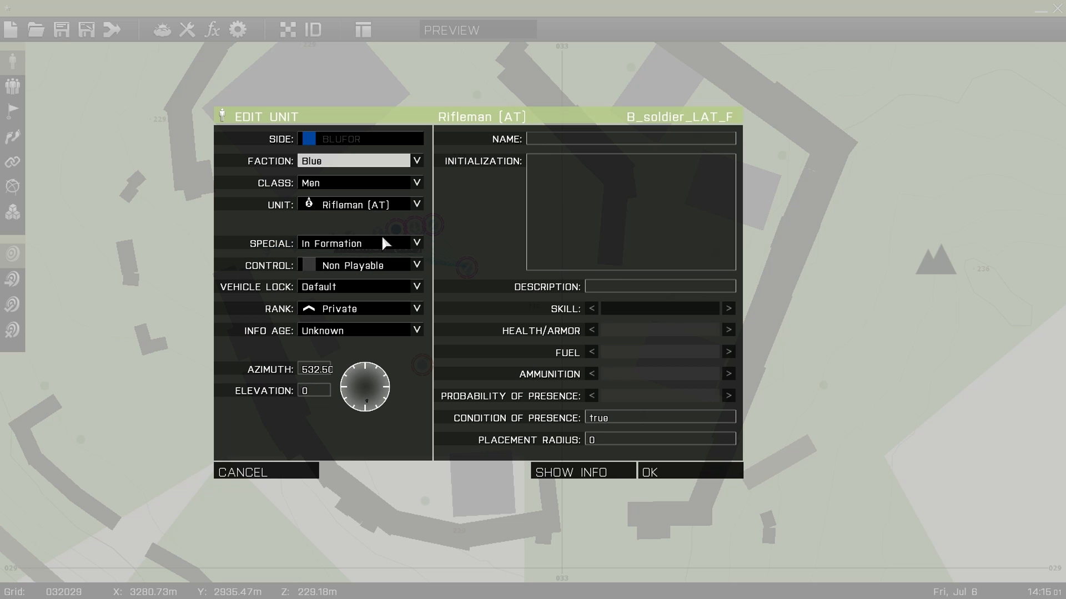
pyautogui.click(392, 265)
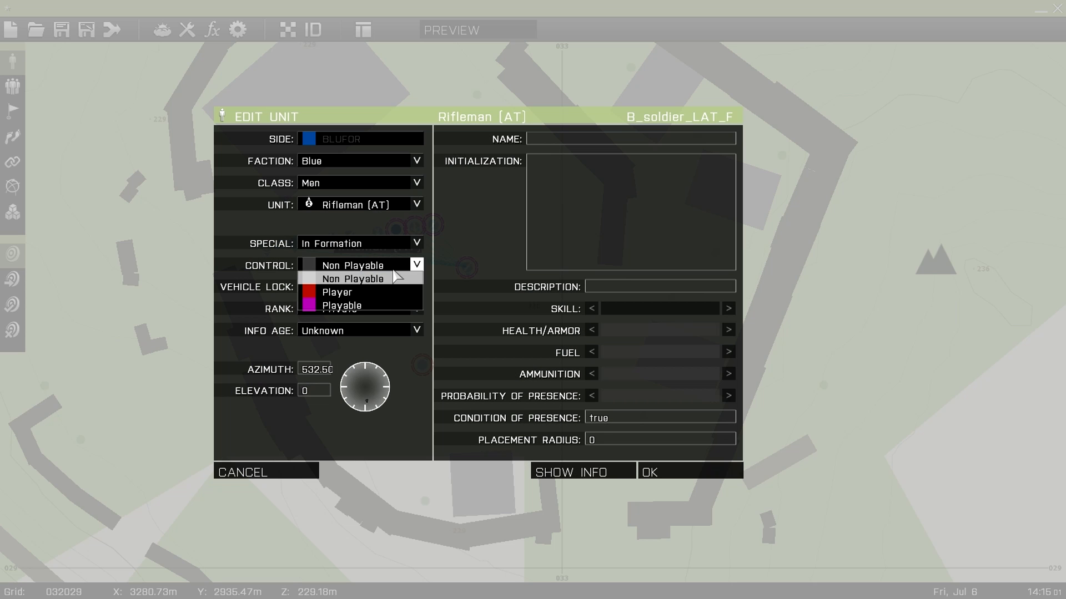
pyautogui.click(388, 306)
pyautogui.click(665, 473)
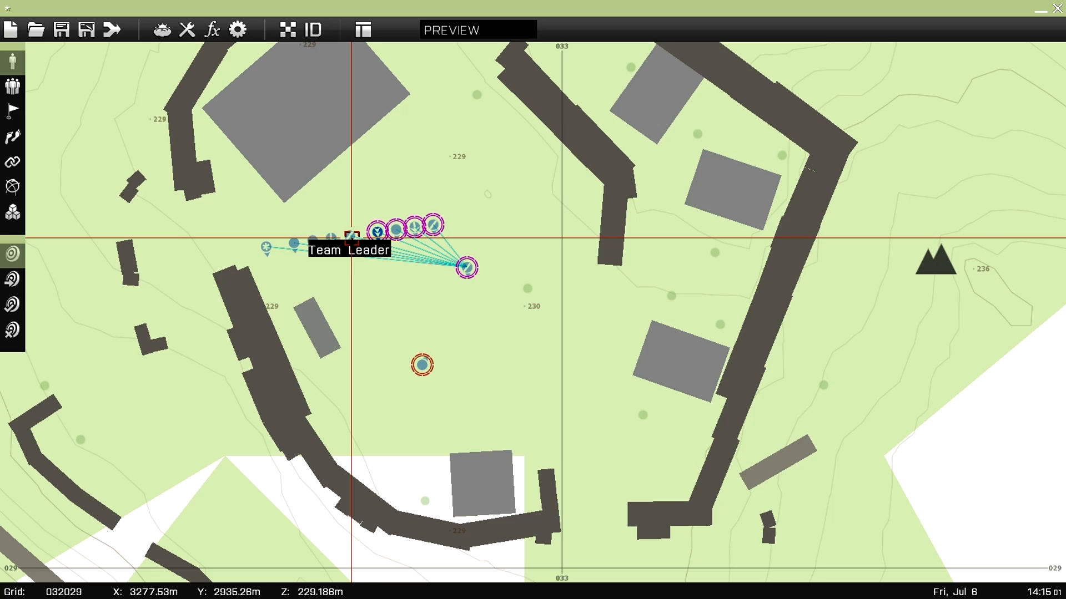
# Step: Set the control of the squad's second Team Leader, just west of the Rifleman (AT), to Playable
pyautogui.doubleClick(376, 230)
pyautogui.click(392, 265)
pyautogui.click(355, 306)
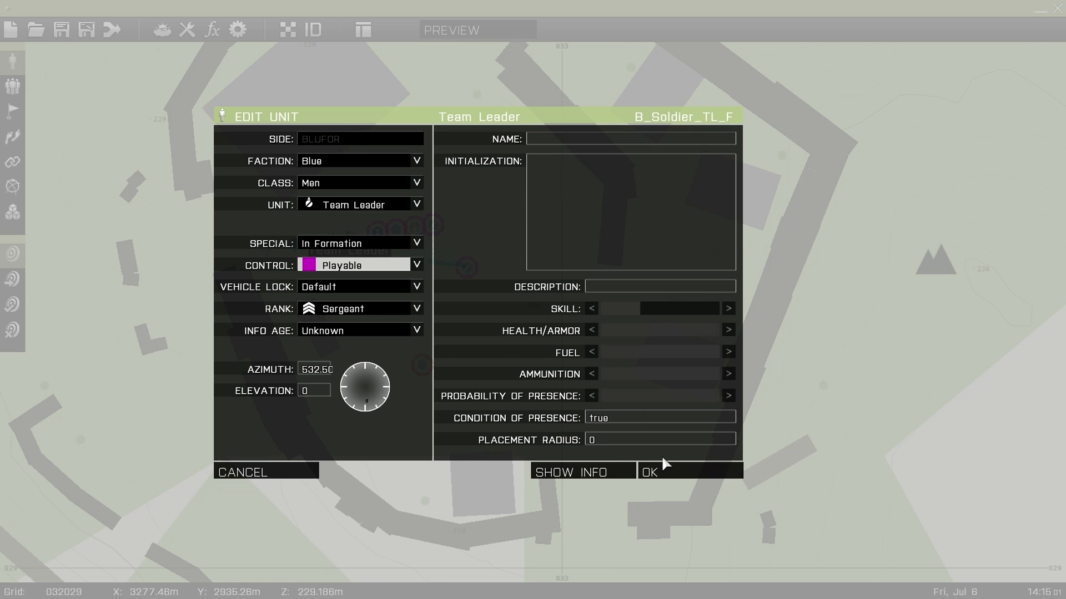
pyautogui.click(664, 472)
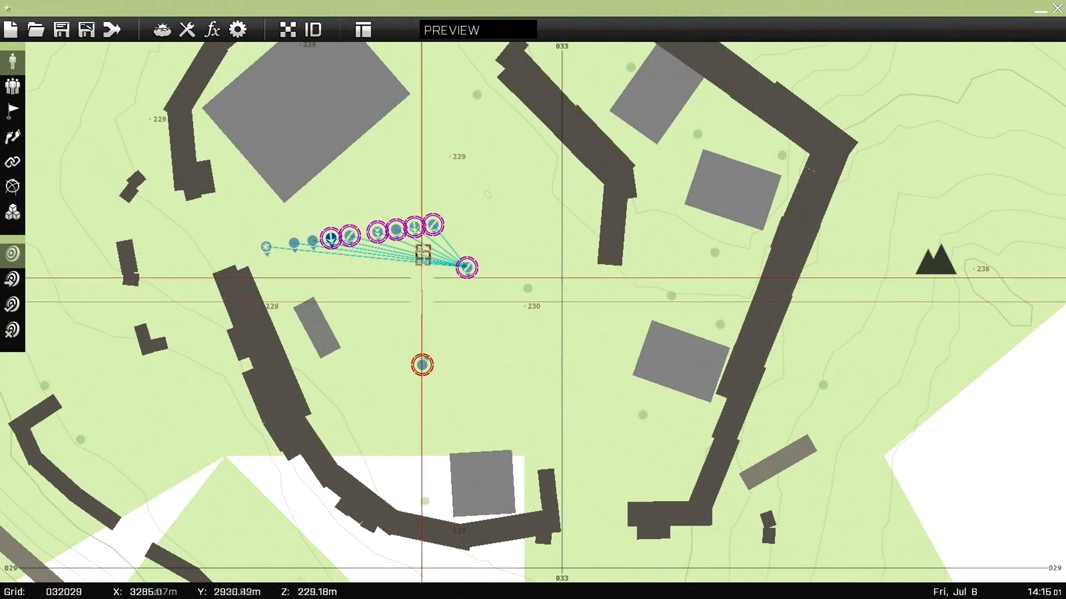
# Step: Set the control of the squad's second Grenadier and of the next unit to its west to Playable
pyautogui.doubleClick(313, 242)
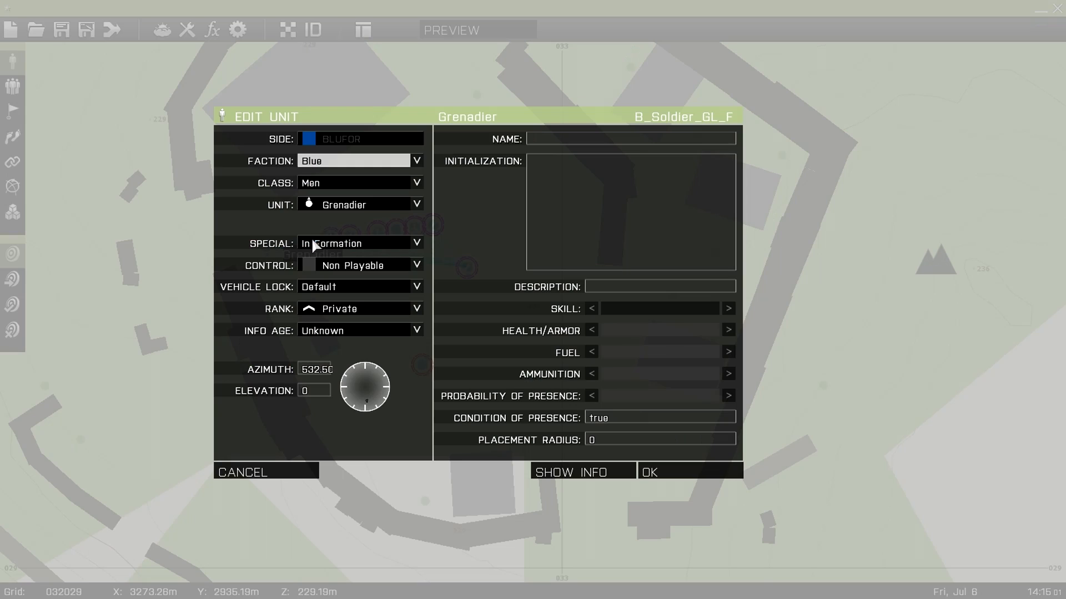
pyautogui.click(346, 265)
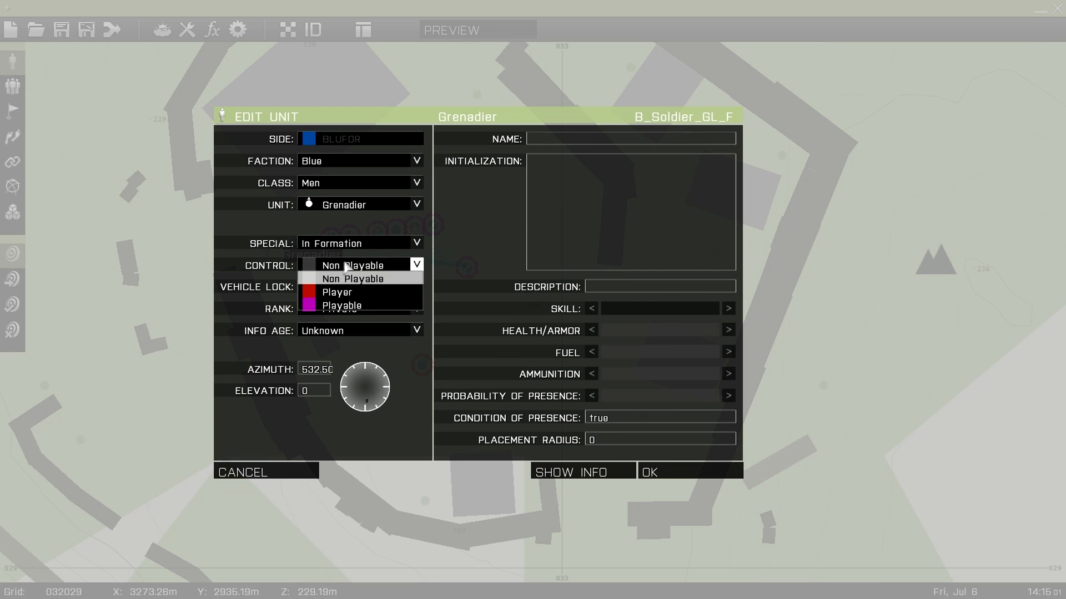
pyautogui.click(351, 305)
pyautogui.click(667, 471)
pyautogui.doubleClick(291, 245)
pyautogui.click(355, 269)
pyautogui.click(333, 305)
pyautogui.click(687, 472)
# Step: Set the control of the Medic at the western end of the squad to Playable
pyautogui.doubleClick(268, 248)
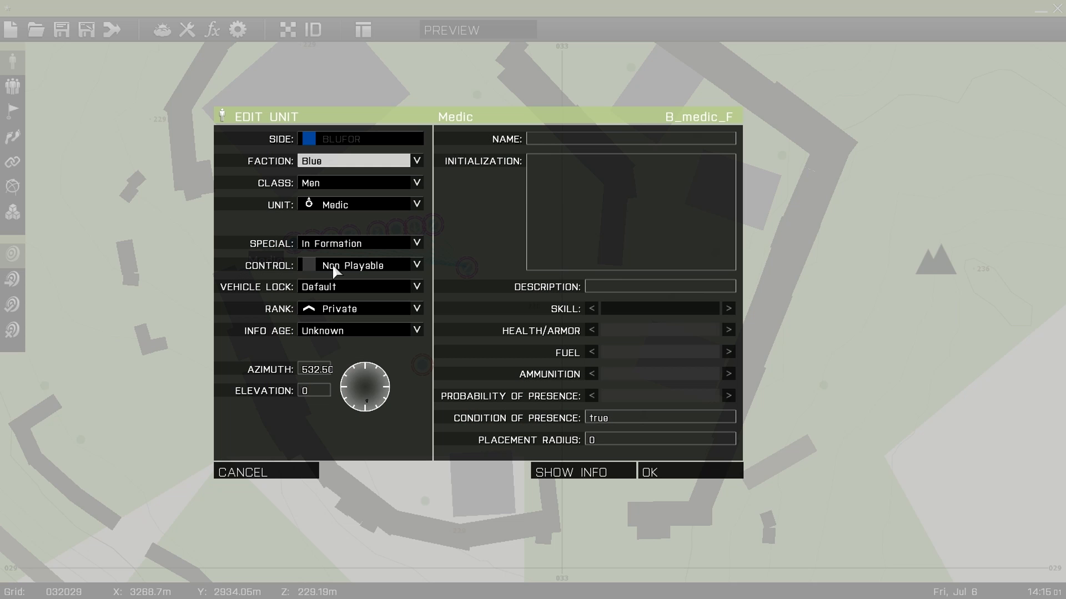
pyautogui.click(358, 270)
pyautogui.click(366, 305)
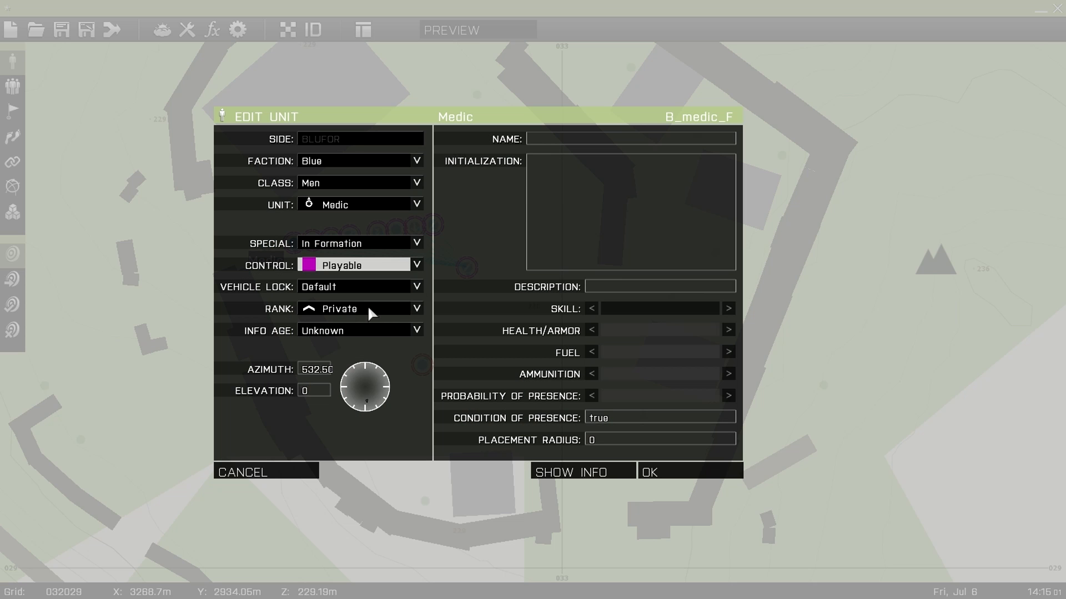
pyautogui.click(739, 473)
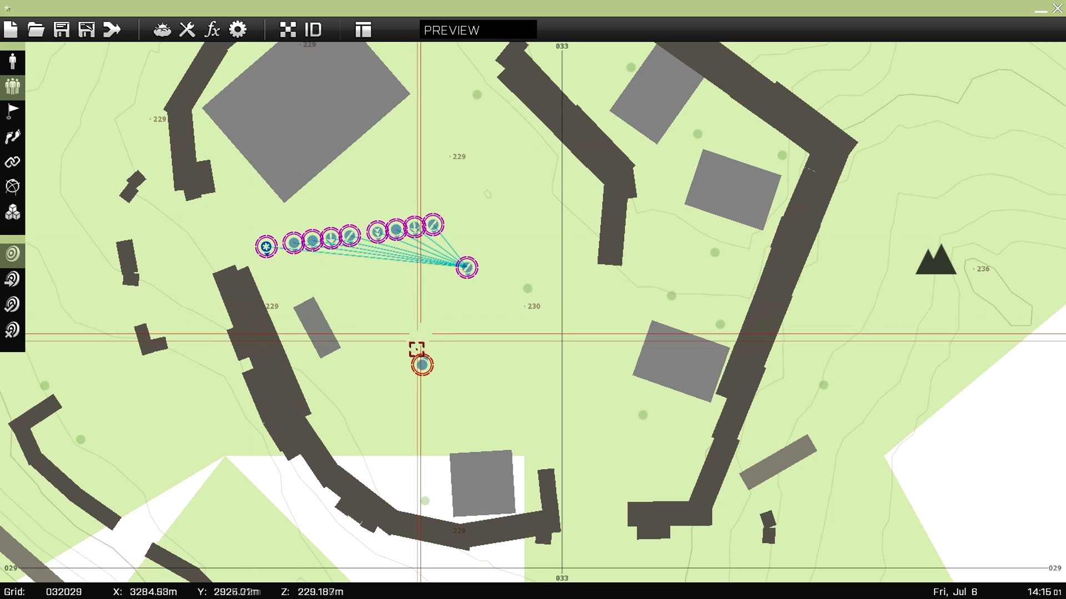
# Step: In Groups mode, link the player Grenadier to the Squad Leader so that it joins the rifle squad
pyautogui.keyDown('shift'); pyautogui.moveTo(421, 364); pyautogui.dragTo(466, 269); pyautogui.keyUp('shift')
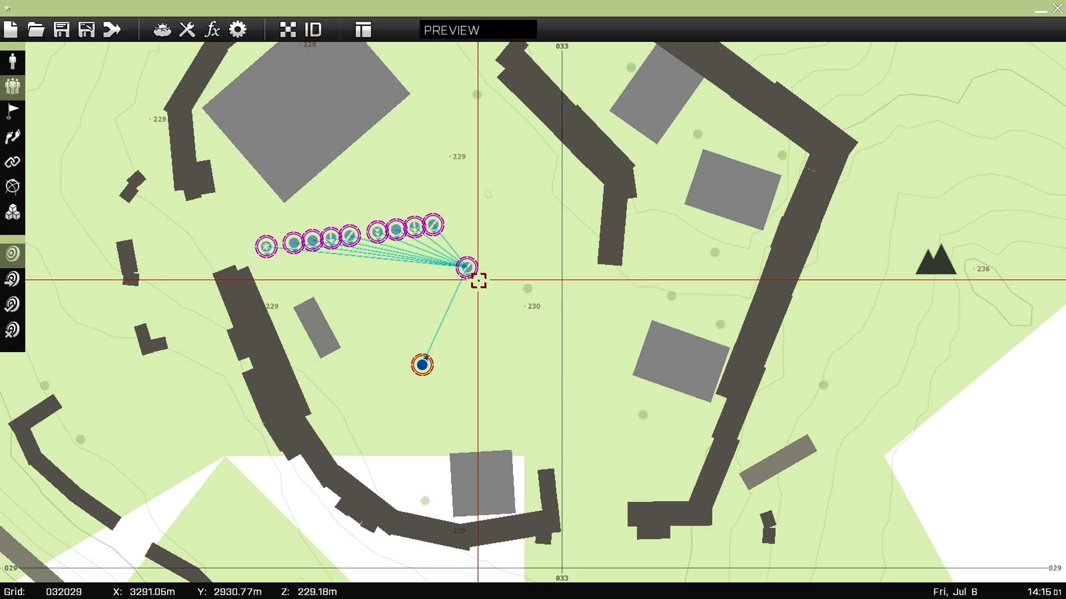
pyautogui.scroll(-2, 453, 387)
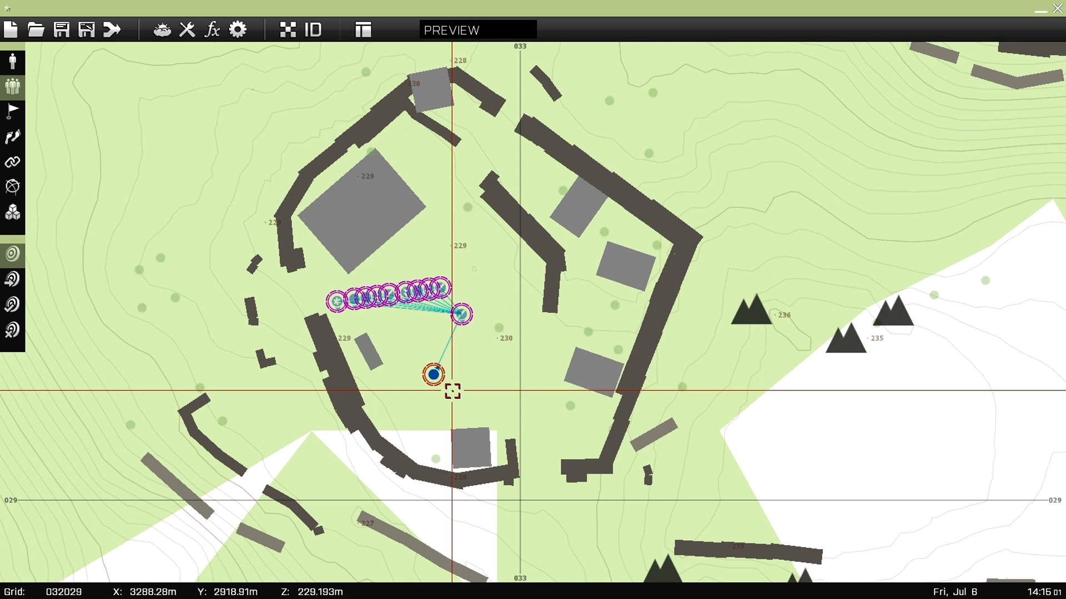
pyautogui.moveTo(462, 381); pyautogui.dragTo(469, 417, button='right')
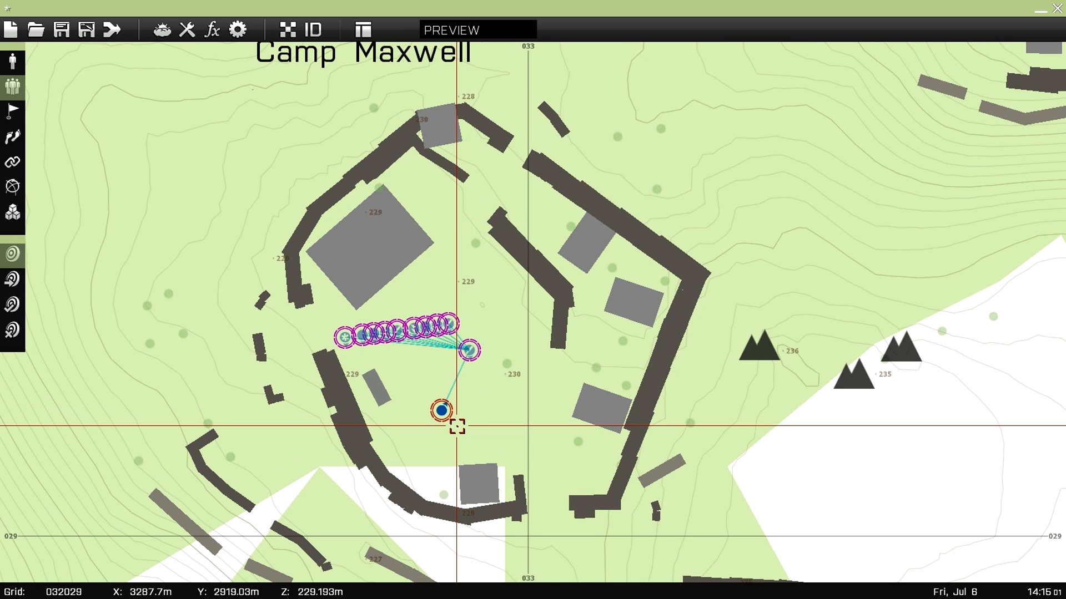
pyautogui.scroll(2, 456, 427)
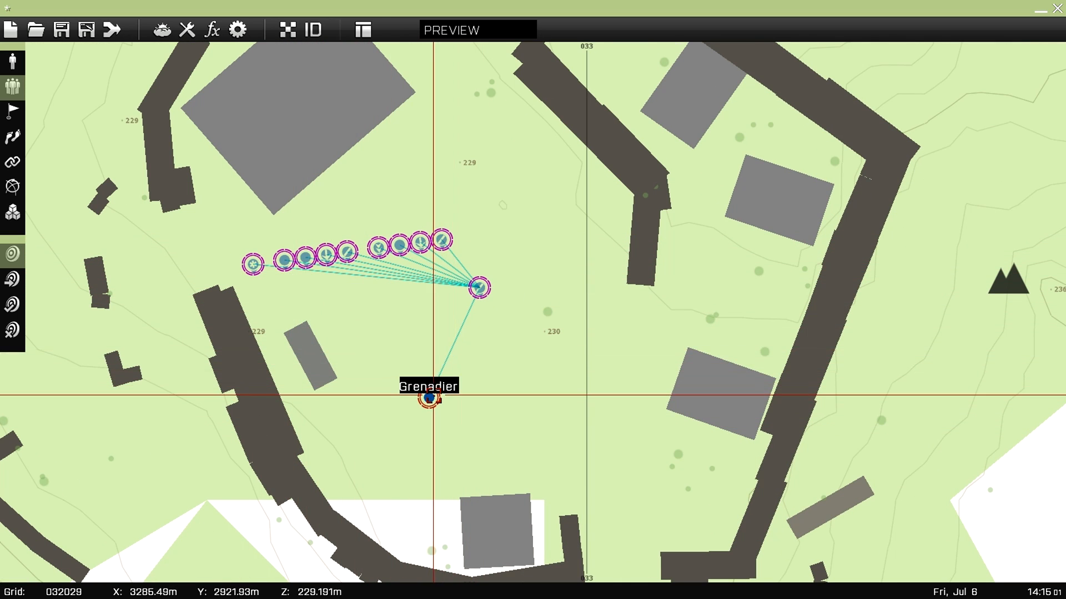
# Step: Check the rank settings of the player Grenadier and of the Squad Leader
pyautogui.doubleClick(429, 398)
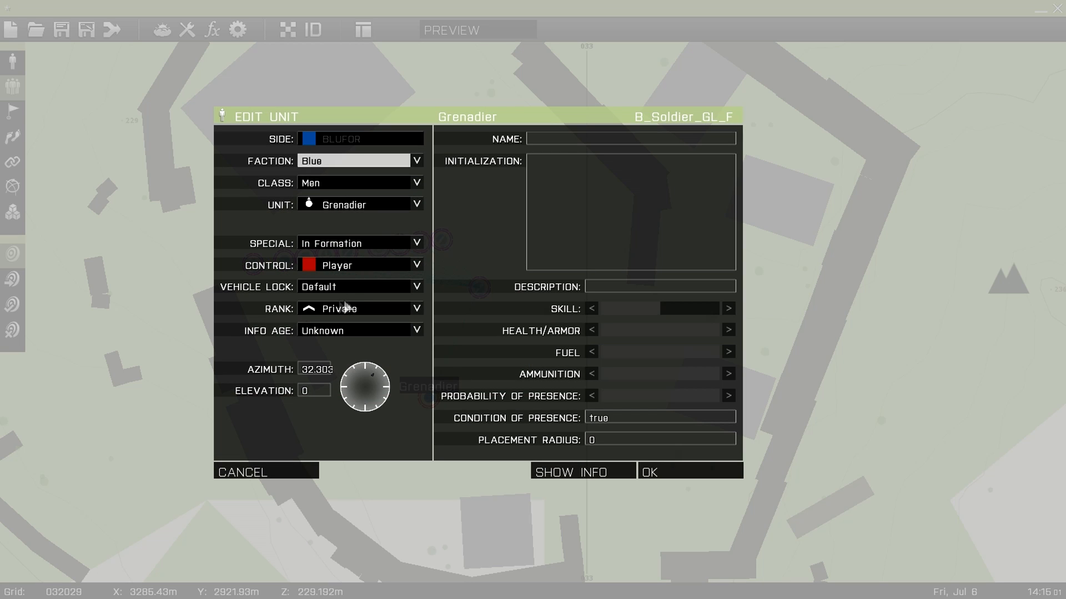
pyautogui.click(366, 314)
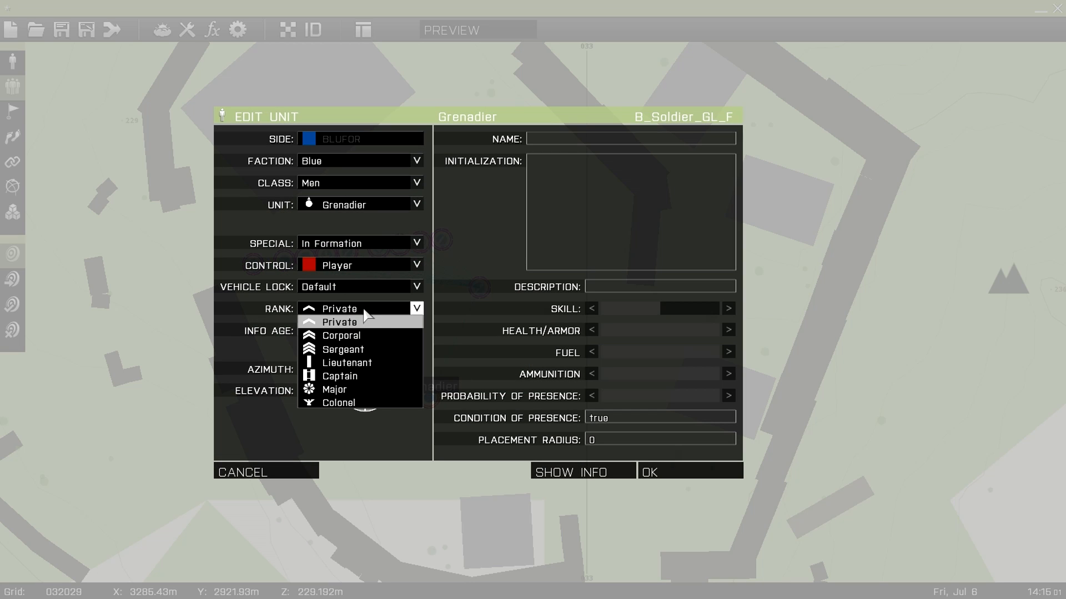
pyautogui.click(365, 312)
pyautogui.click(655, 476)
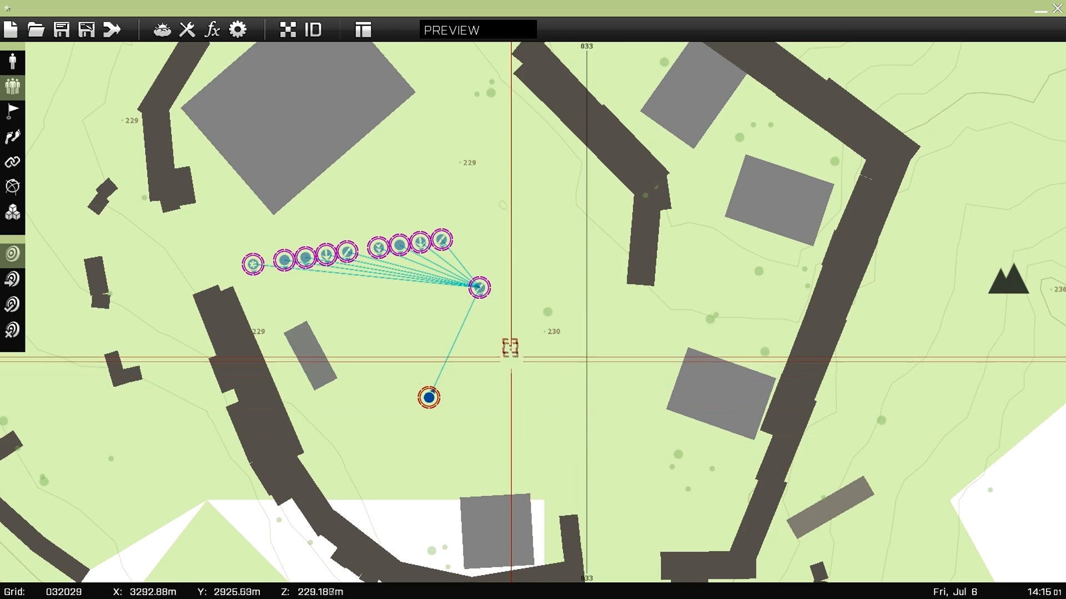
pyautogui.doubleClick(476, 287)
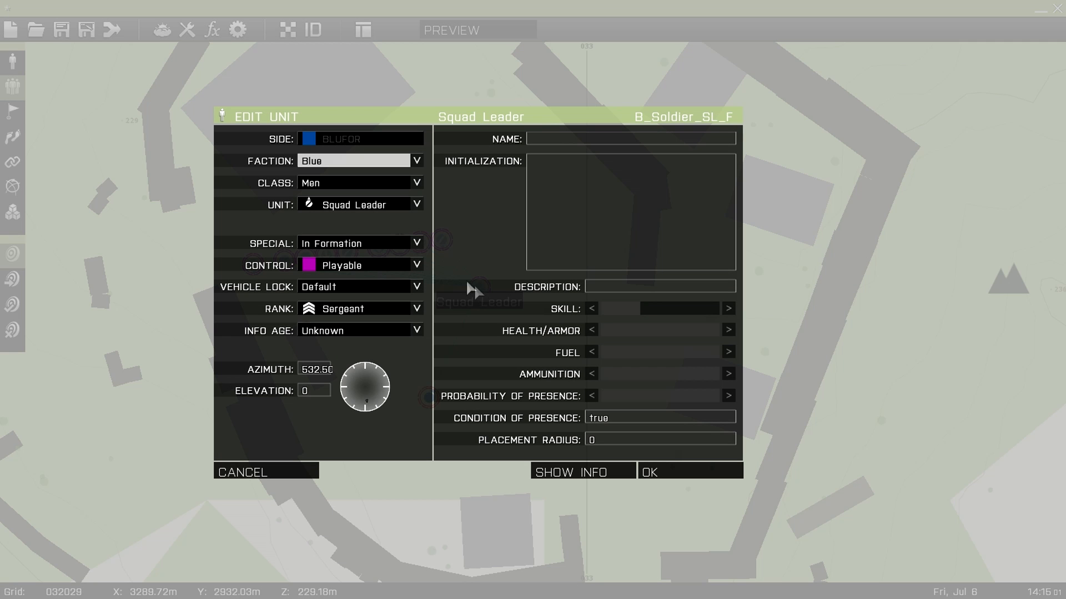
pyautogui.click(655, 473)
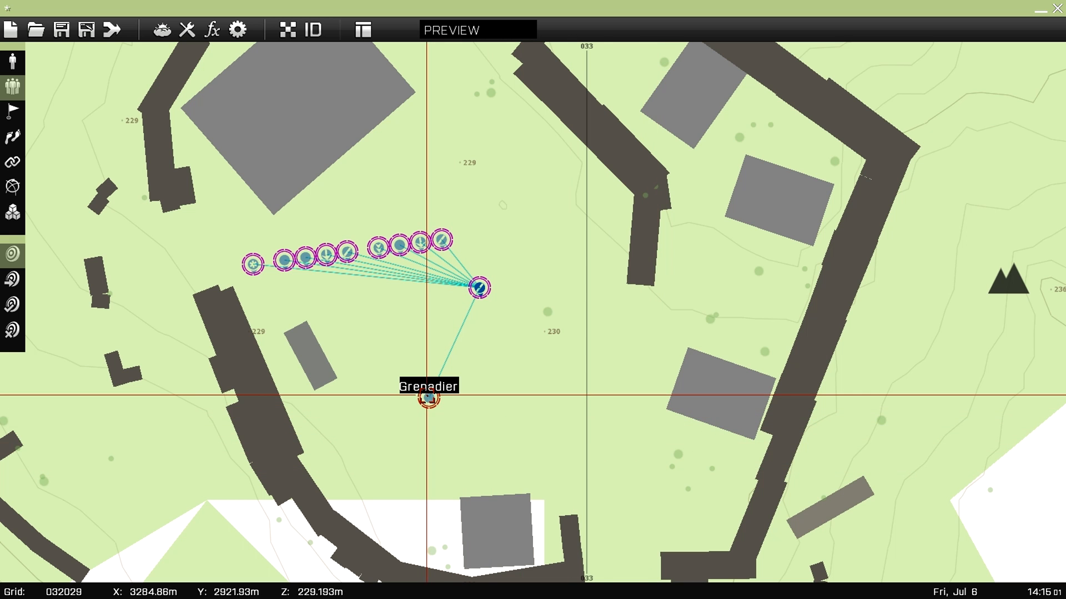
pyautogui.doubleClick(428, 397)
pyautogui.click(393, 309)
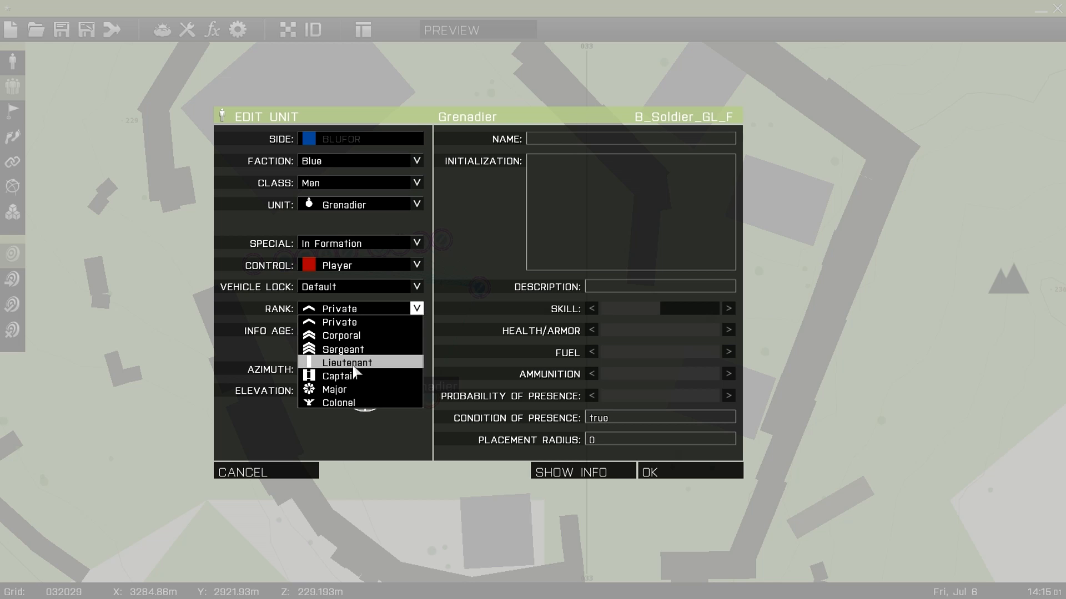
pyautogui.click(349, 364)
pyautogui.click(314, 472)
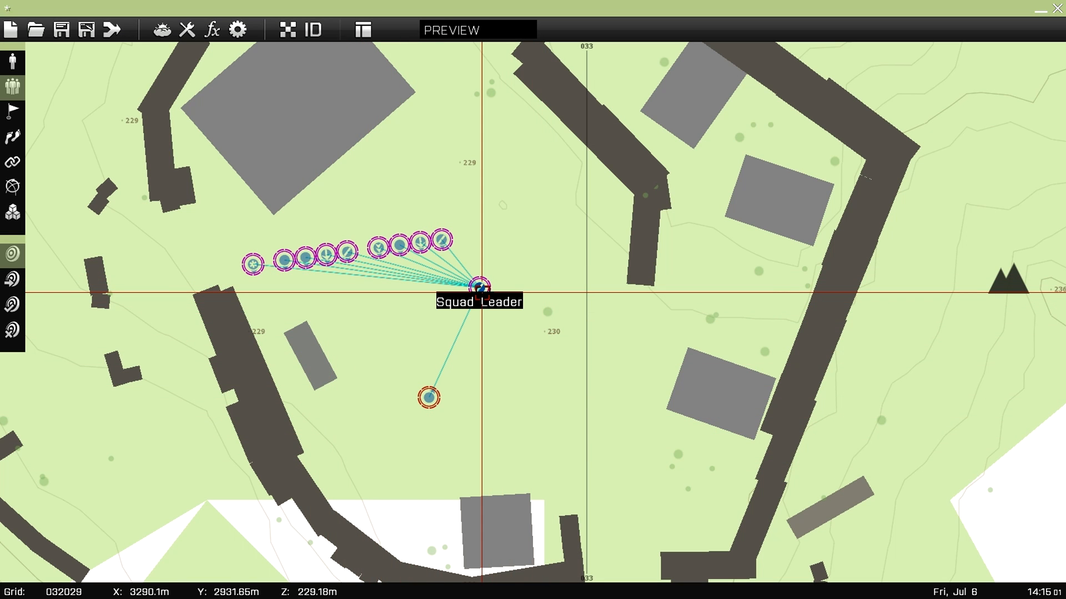
# Step: Set the player Grenadier's rank to Lieutenant
pyautogui.doubleClick(428, 397)
pyautogui.click(368, 310)
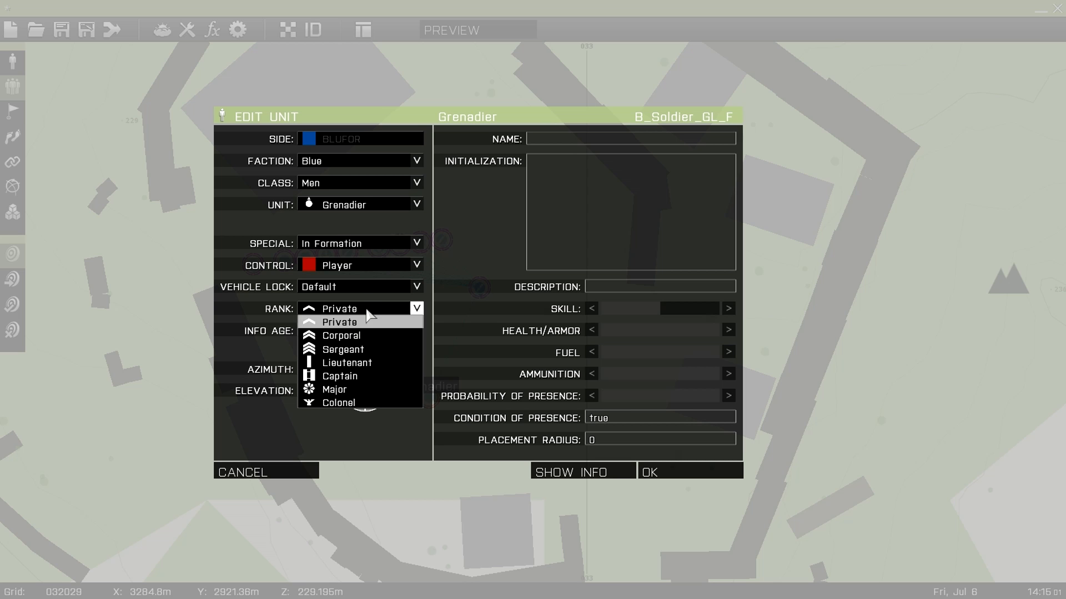
pyautogui.click(350, 363)
pyautogui.click(661, 473)
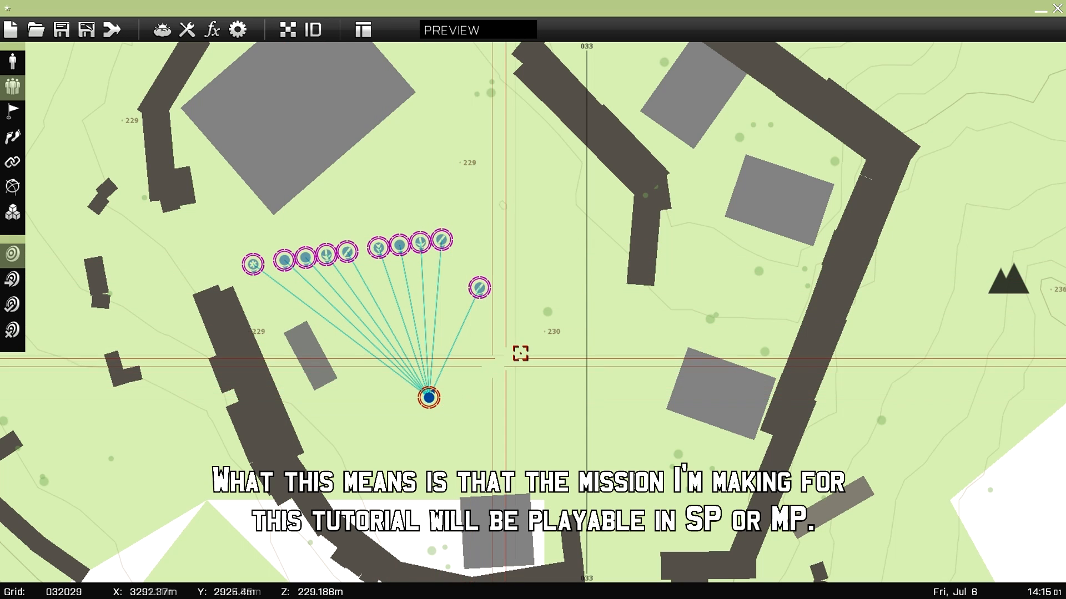
pyautogui.moveTo(516, 355); pyautogui.dragTo(521, 406, button='right')
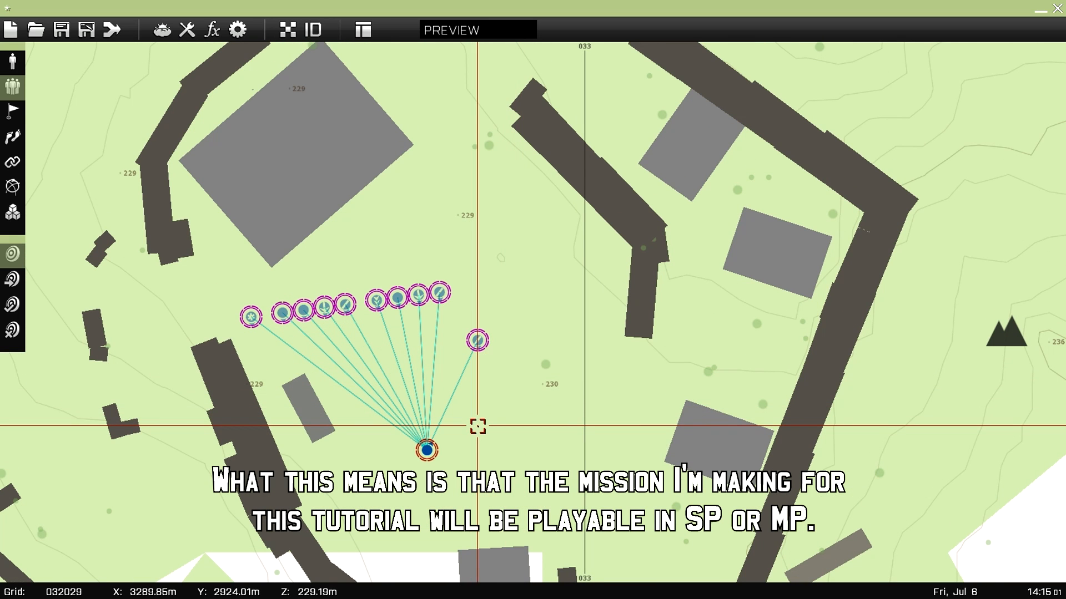
pyautogui.moveTo(375, 300); pyautogui.dragTo(415, 233, button='right')
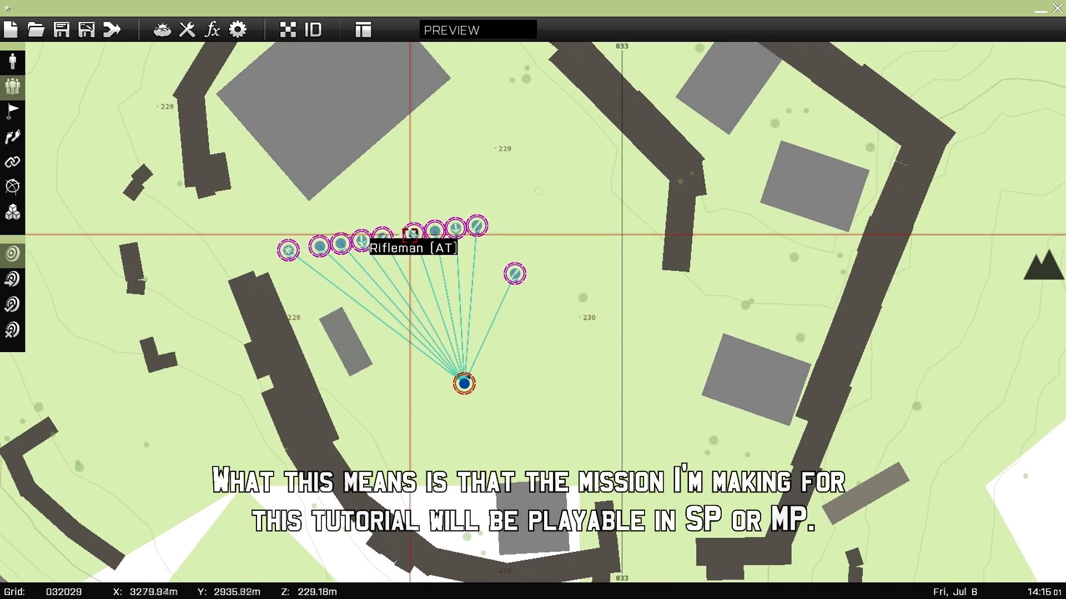
pyautogui.scroll(-2, 394, 249)
pyautogui.scroll(3, 395, 249)
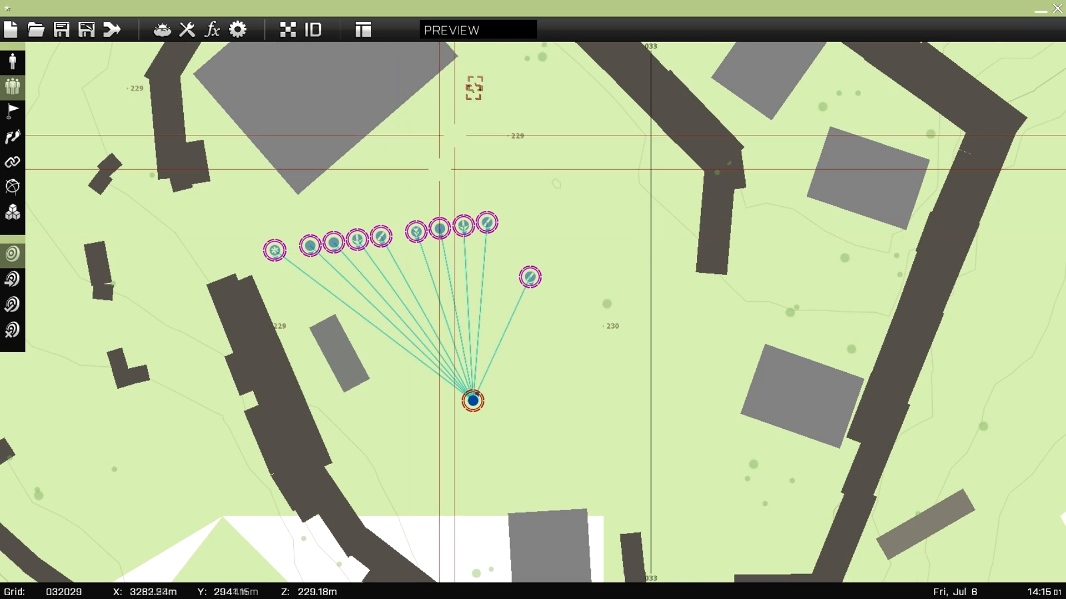
# Step: Preview the mission as leader of the squad, walk forward with it, and abort back to the editor
pyautogui.click(467, 34)
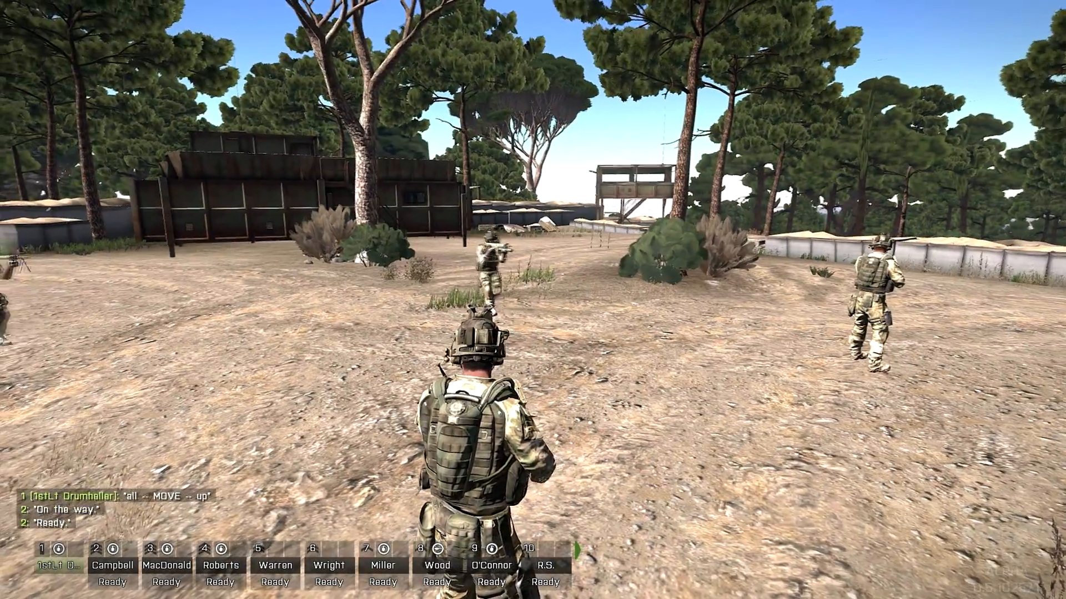
pyautogui.press('w')
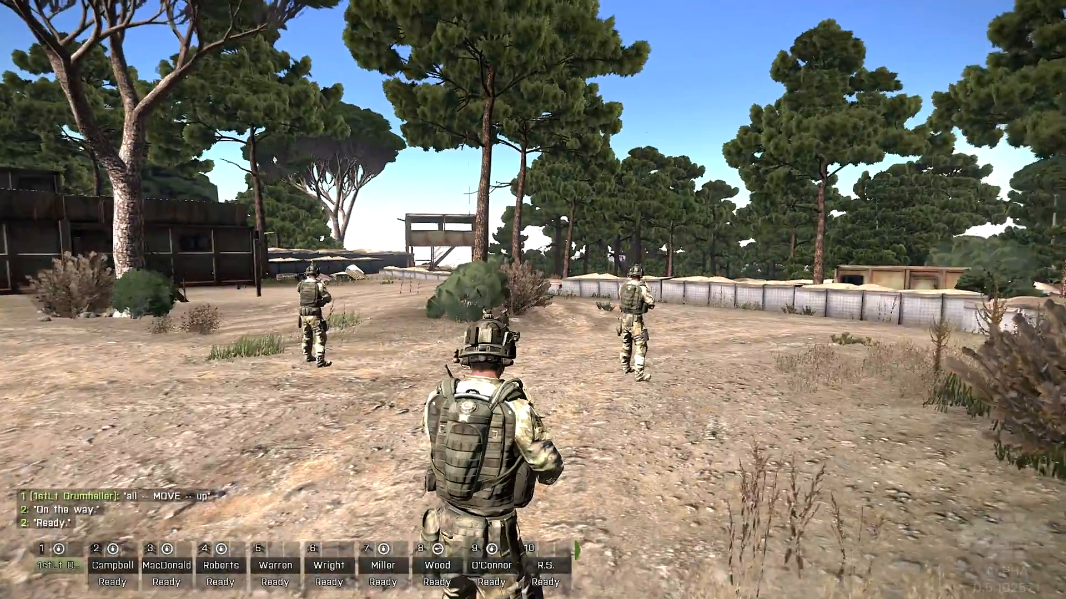
pyautogui.press('Escape')
pyautogui.click(158, 539)
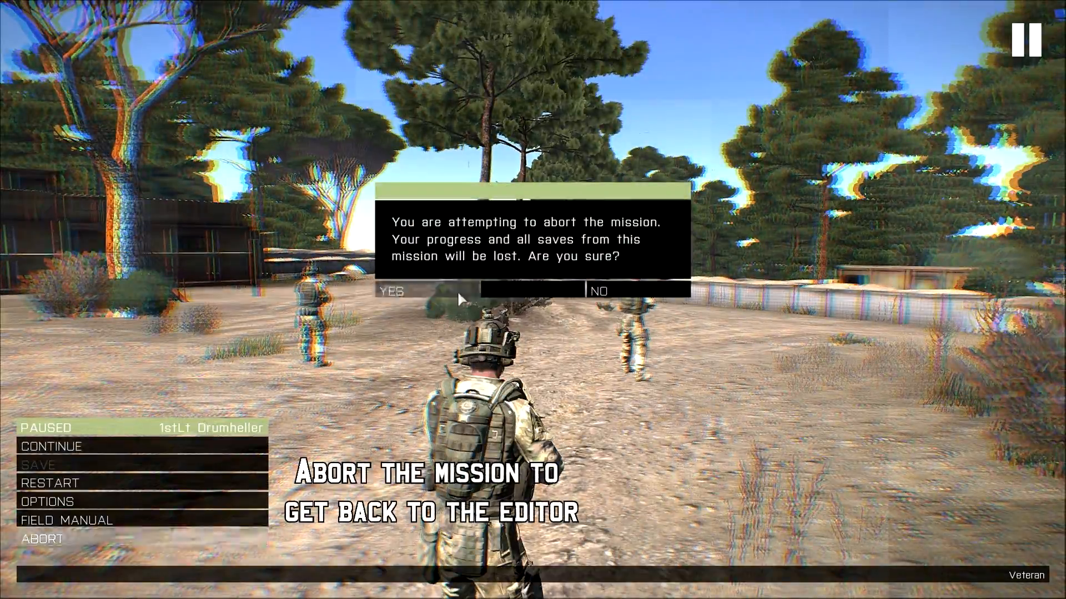
pyautogui.click(457, 291)
# Step: Set the Squad Leader's Special option to None
pyautogui.scroll(-2, 489, 490)
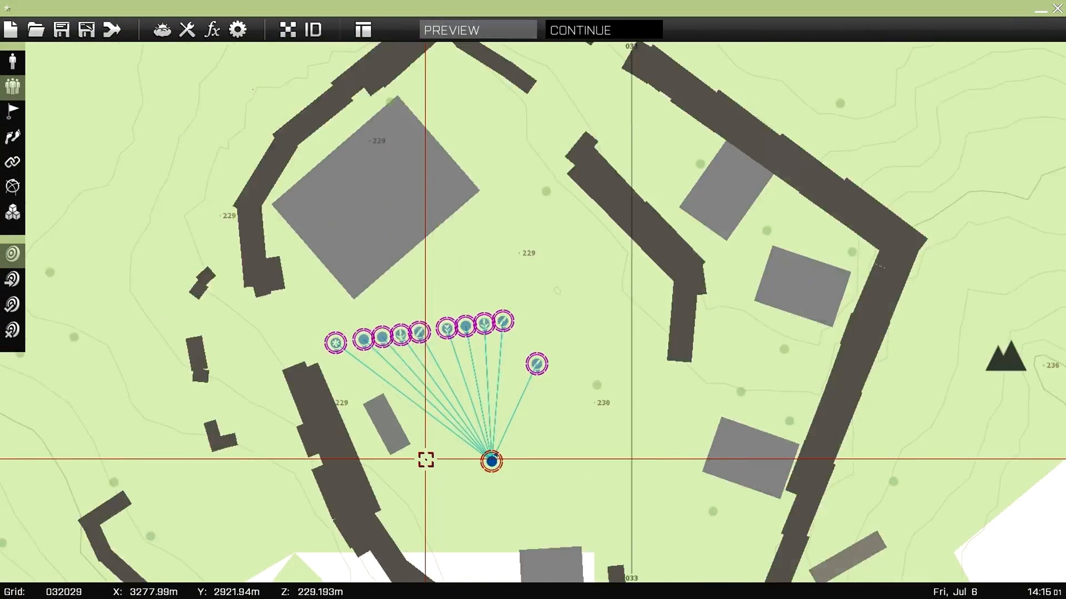
pyautogui.scroll(3, 424, 459)
pyautogui.doubleClick(585, 322)
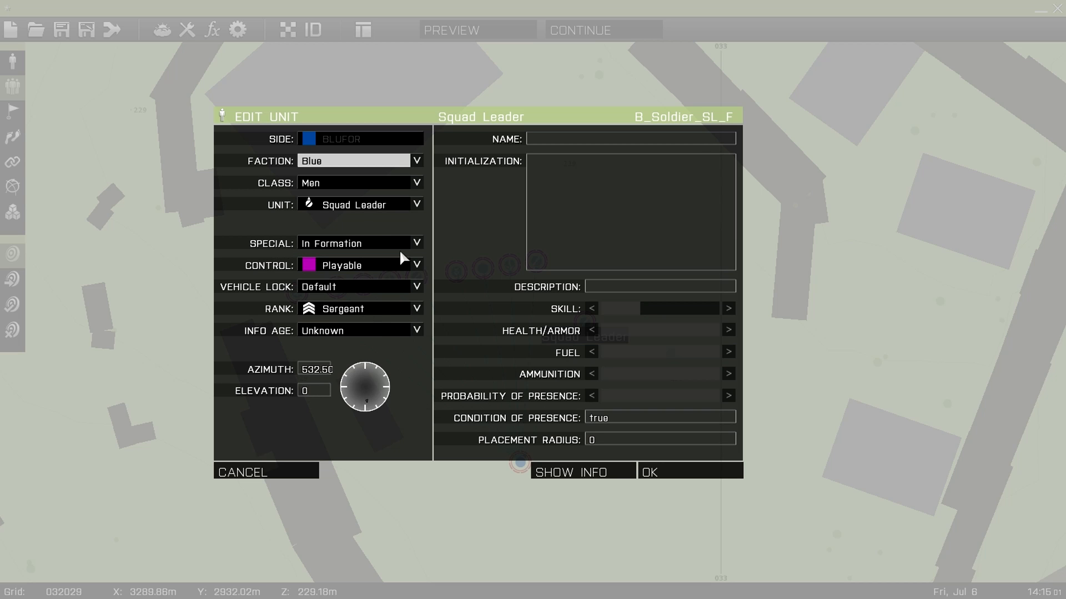
pyautogui.click(353, 245)
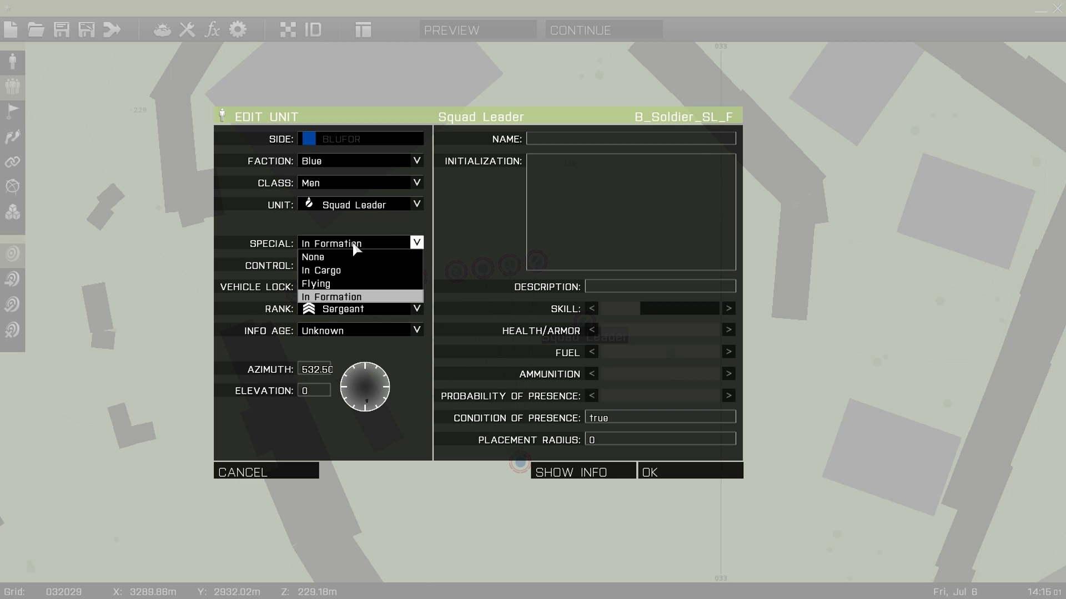
pyautogui.click(319, 257)
pyautogui.click(668, 471)
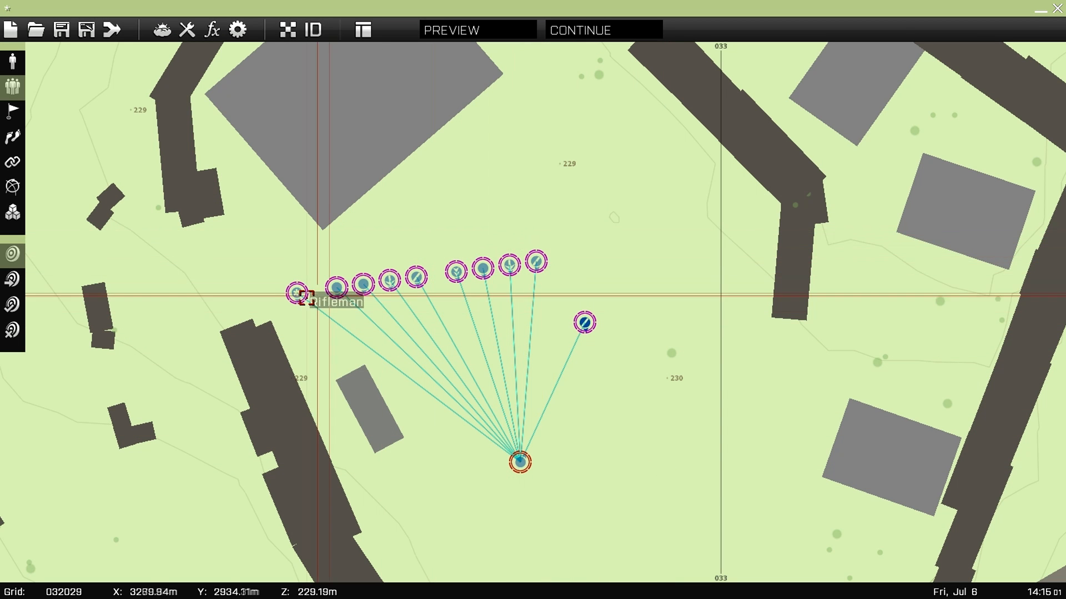
# Step: Unlink the player Grenadier from the rifle squad and switch back to Units mode
pyautogui.moveTo(434, 575); pyautogui.dragTo(478, 385, button='right')
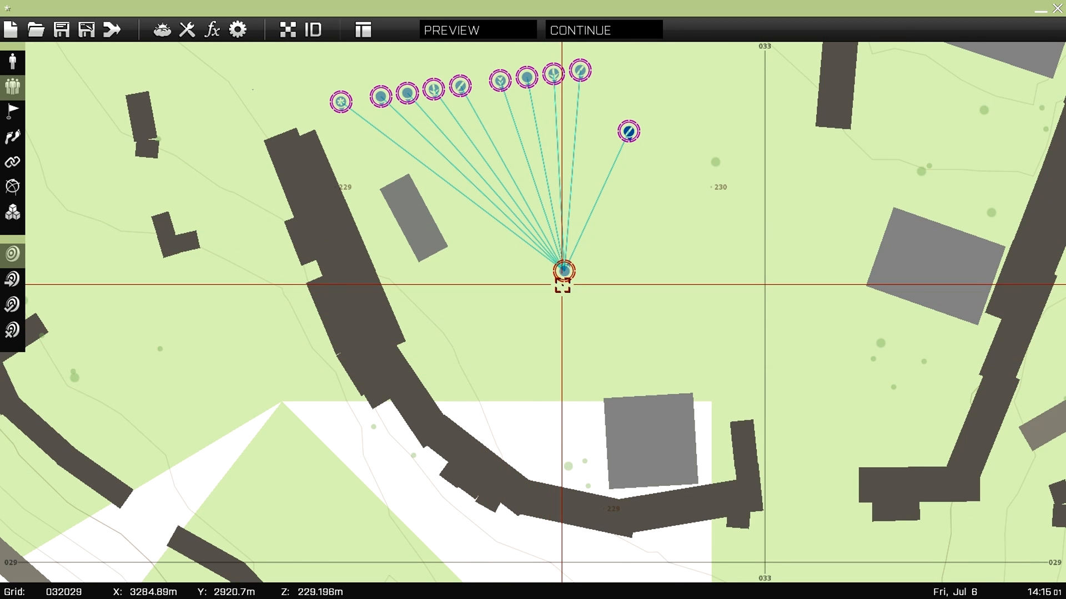
pyautogui.click(563, 270)
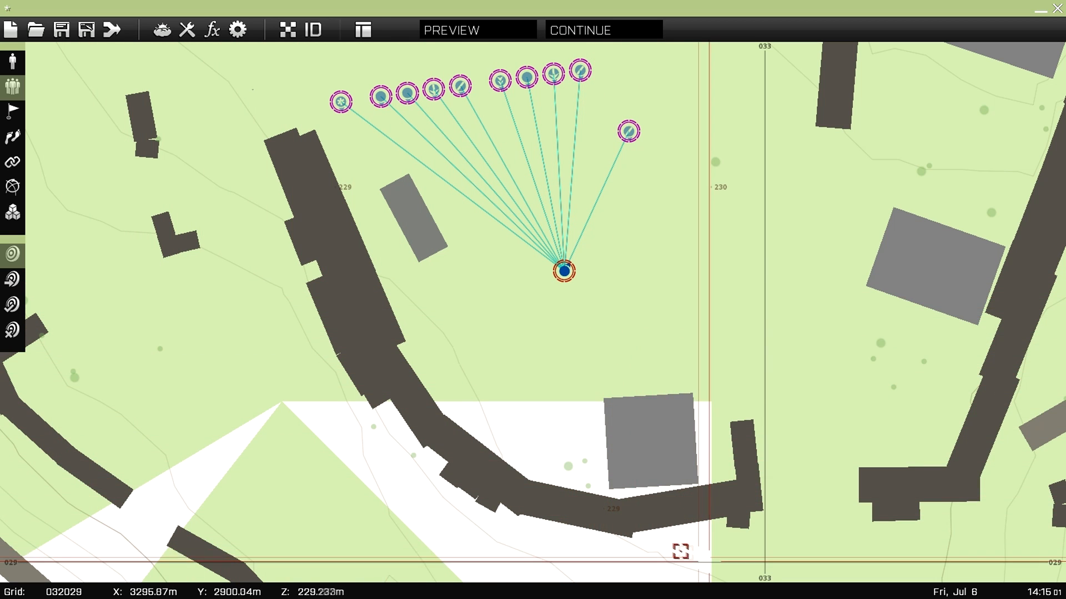
pyautogui.moveTo(689, 555); pyautogui.dragTo(690, 458, button='right')
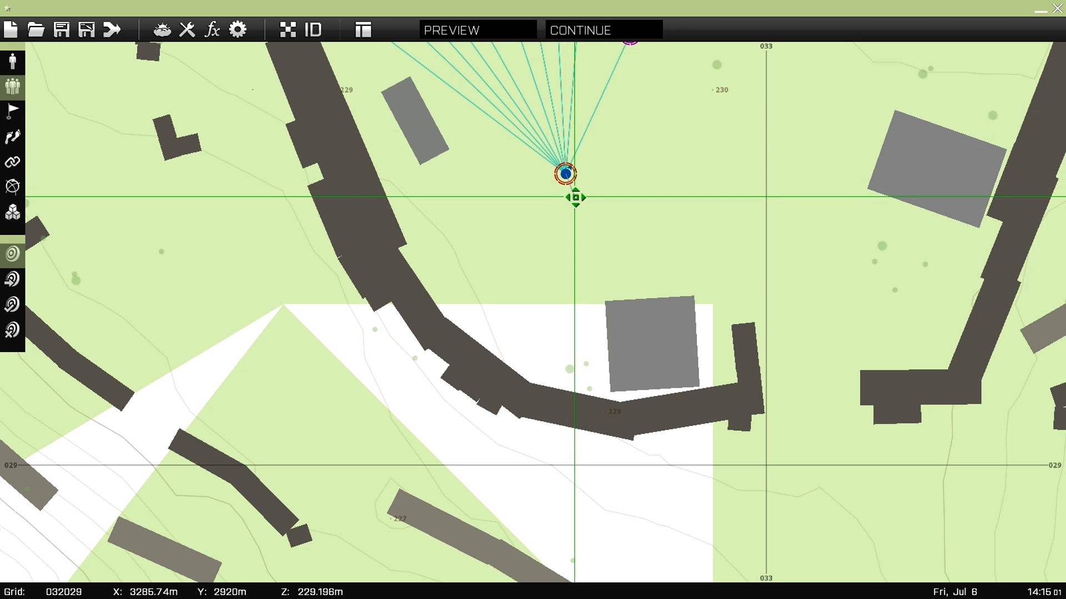
pyautogui.moveTo(610, 141); pyautogui.dragTo(633, 246, button='right')
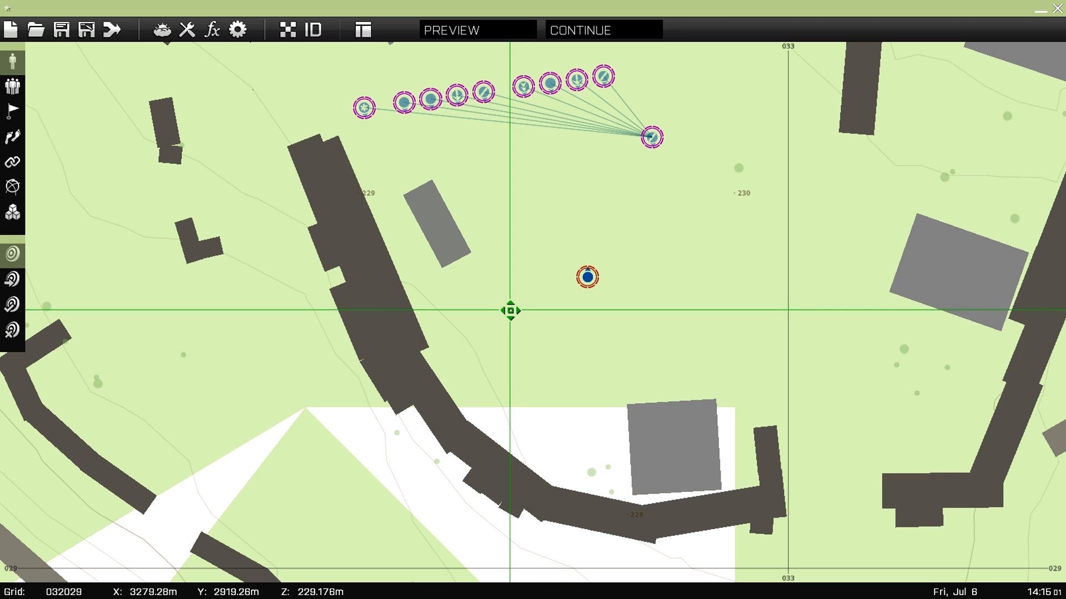
# Step: Set the Special option of the Team Leader at the eastern end of the squad line to None
pyautogui.moveTo(587, 330); pyautogui.dragTo(587, 249, button='right')
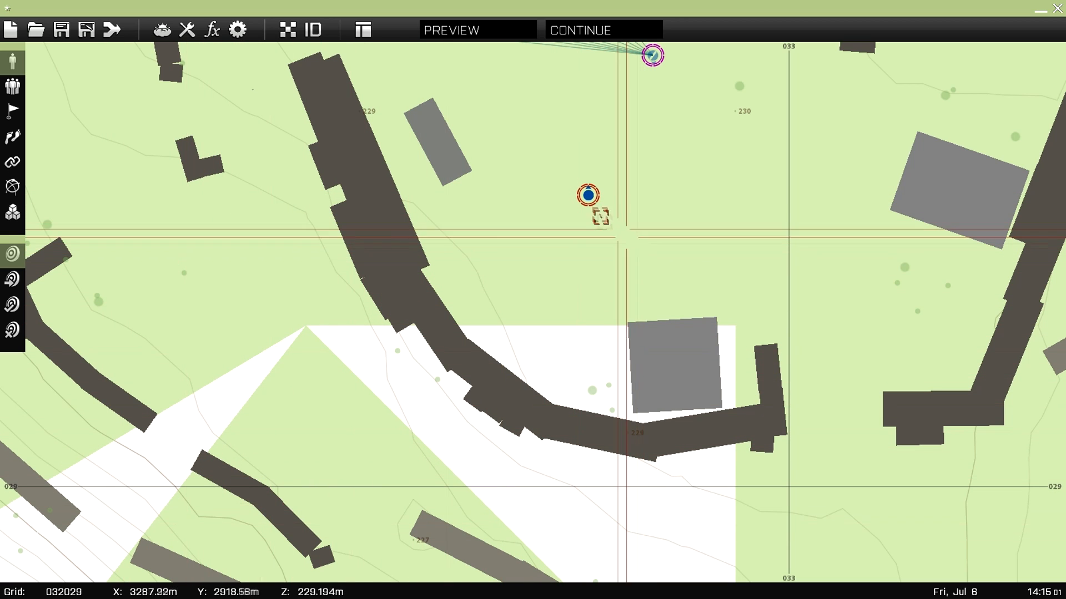
pyautogui.moveTo(837, 490); pyautogui.dragTo(816, 338, button='right')
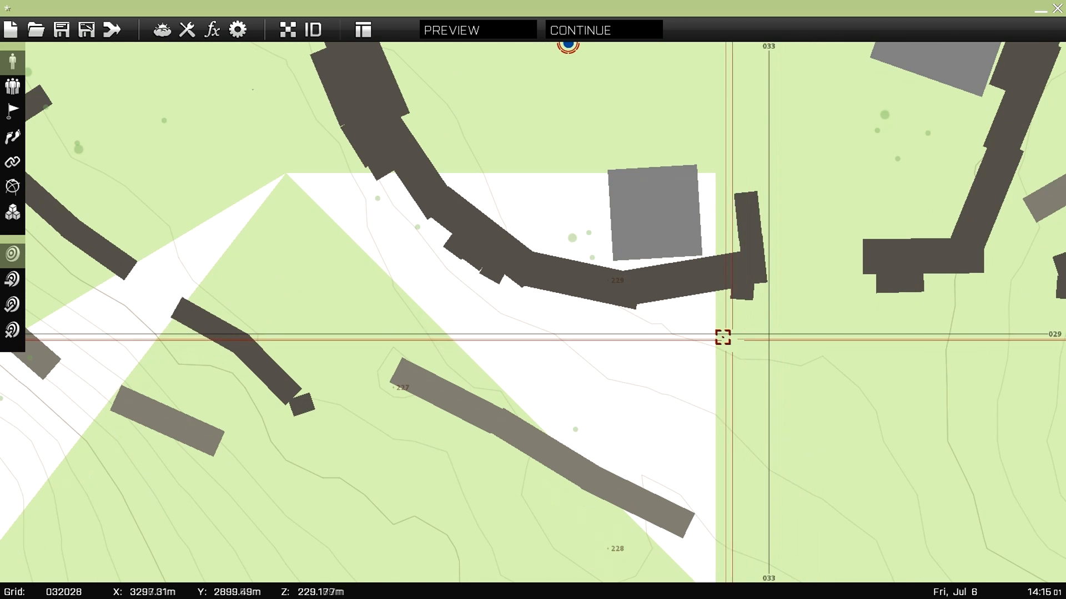
pyautogui.scroll(-2, 718, 336)
pyautogui.moveTo(781, 274); pyautogui.dragTo(728, 557, button='right')
pyautogui.scroll(2, 552, 362)
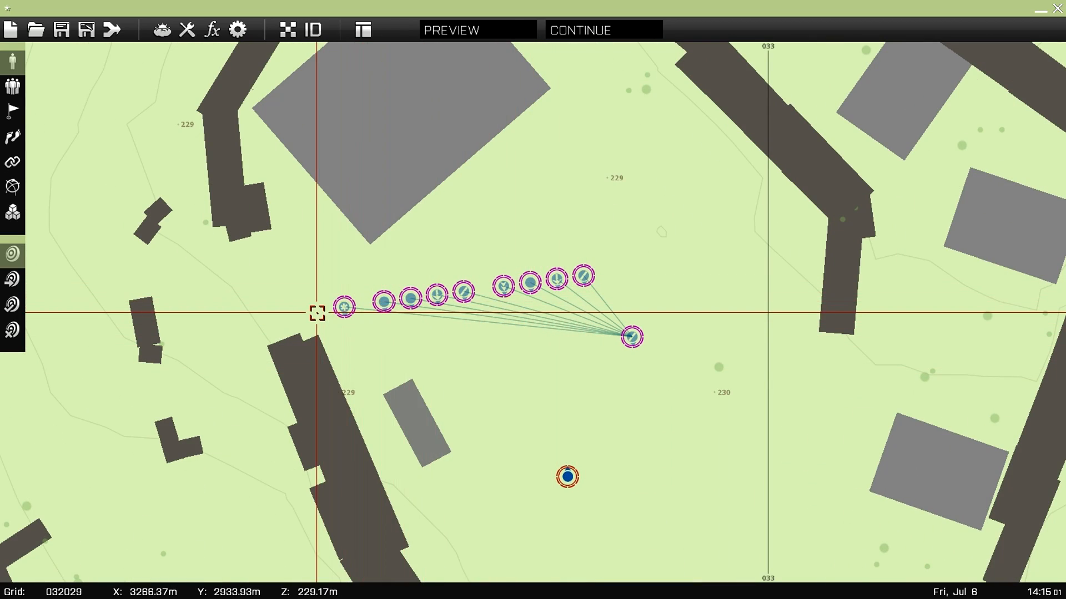
pyautogui.doubleClick(589, 284)
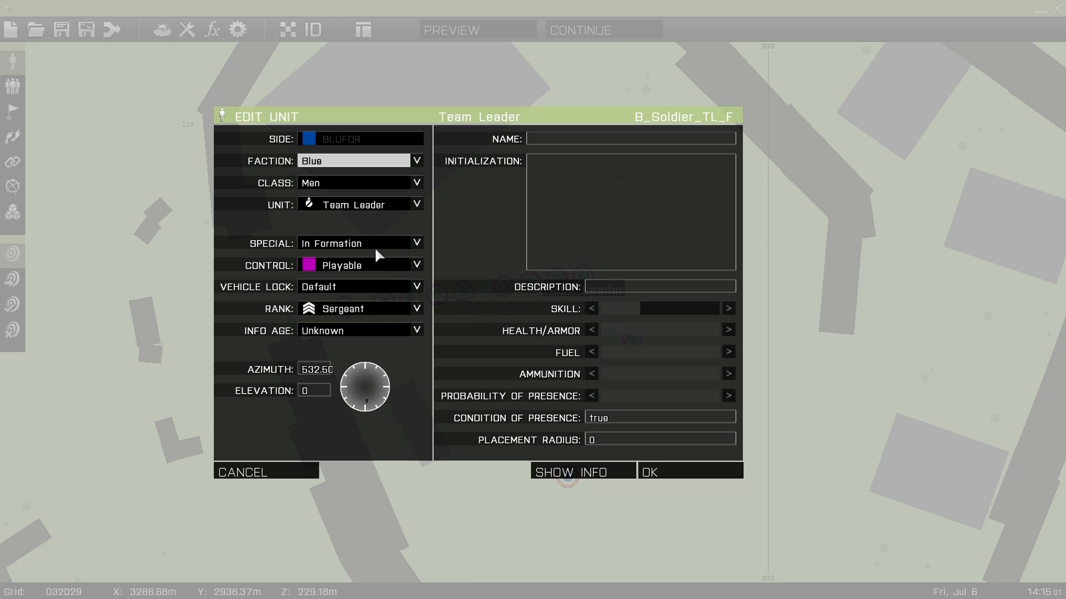
pyautogui.click(327, 245)
pyautogui.click(330, 255)
pyautogui.click(664, 472)
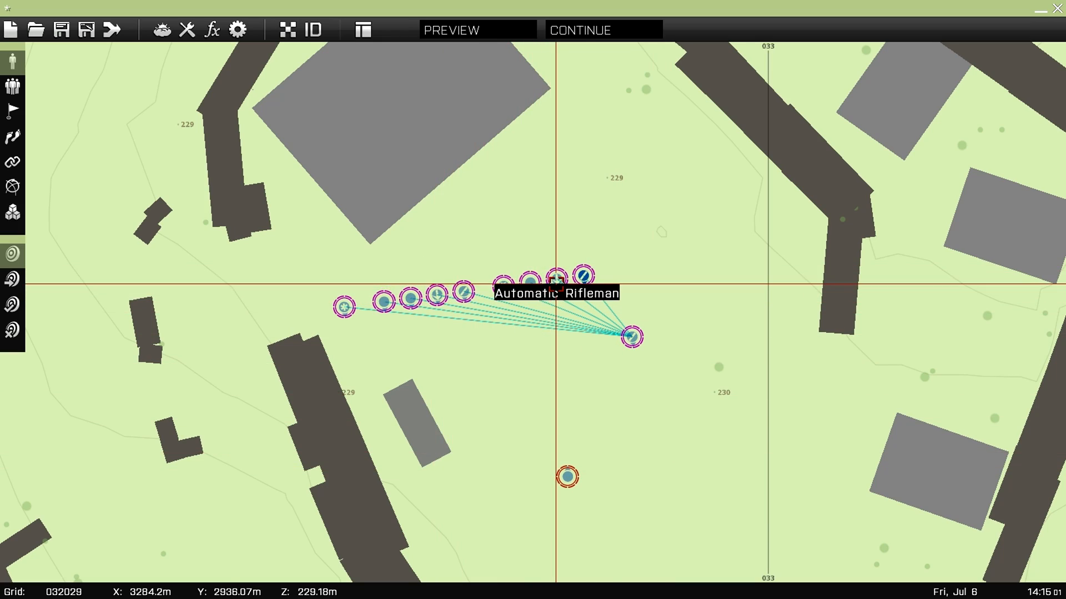
# Step: Set the Special option of the Automatic Rifleman beside the eastern Team Leader to None
pyautogui.doubleClick(528, 289)
pyautogui.click(328, 243)
pyautogui.click(331, 252)
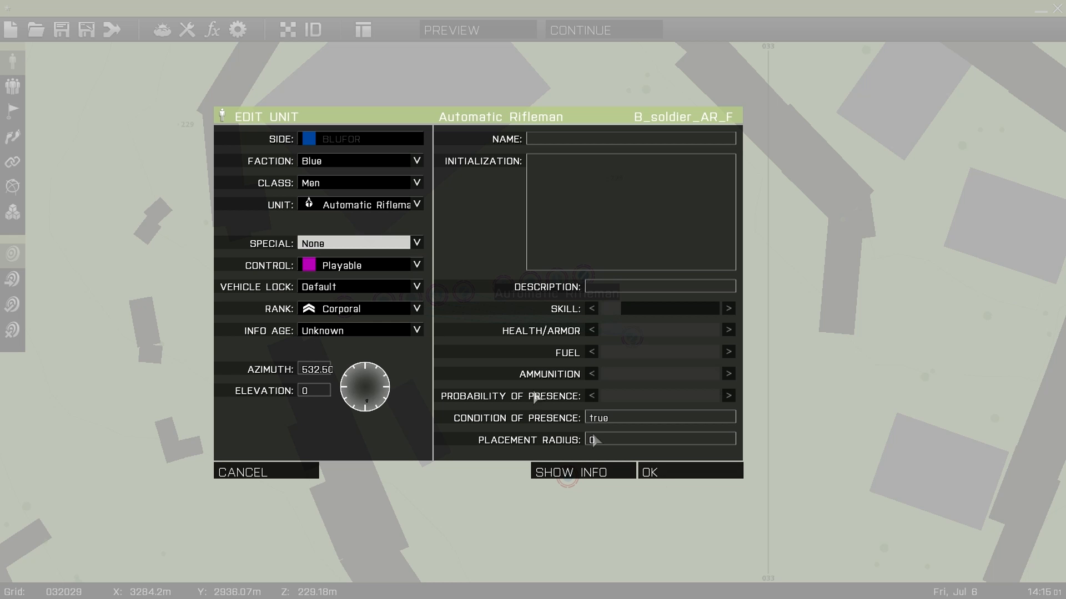
pyautogui.click(677, 481)
# Step: Set the Special option of the squad Grenadier west of that Automatic Rifleman to None
pyautogui.doubleClick(528, 285)
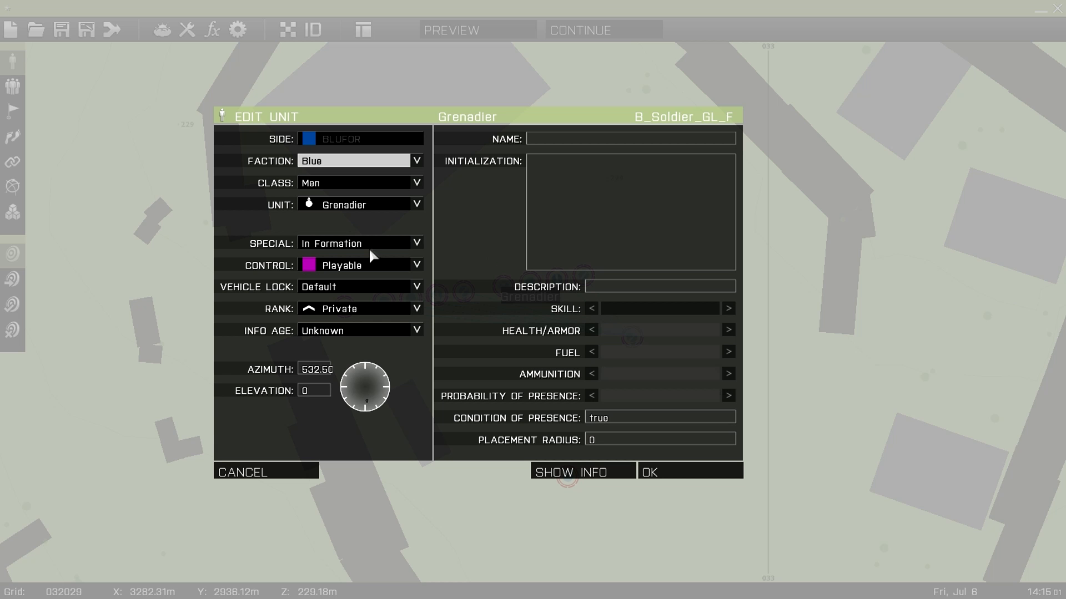
pyautogui.click(365, 242)
pyautogui.click(333, 254)
pyautogui.click(666, 472)
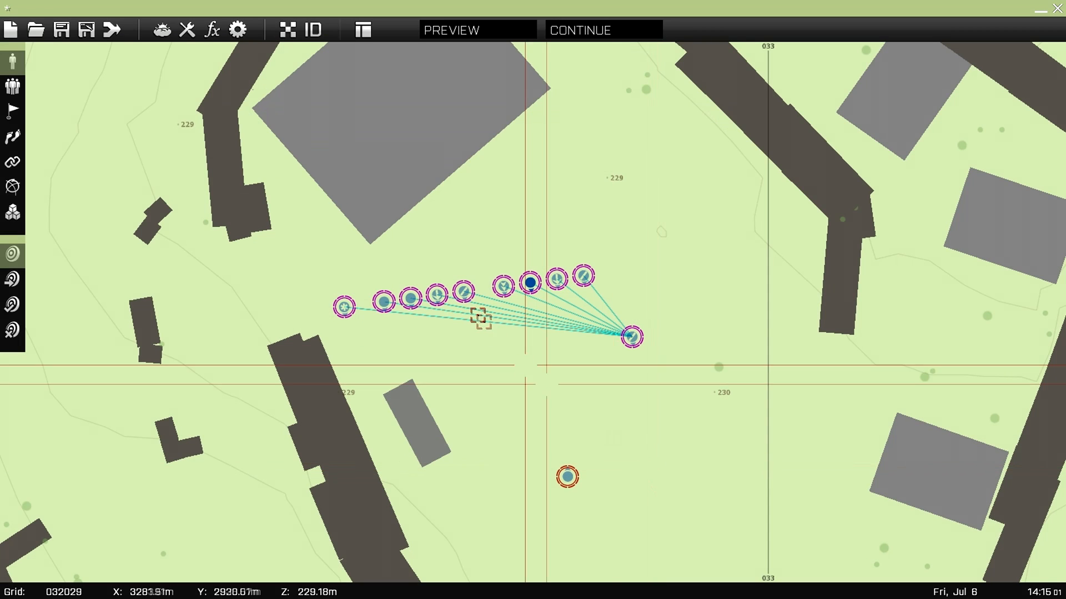
# Step: Set the Special option of the squad's Rifleman (AT) to None
pyautogui.doubleClick(503, 287)
pyautogui.click(386, 245)
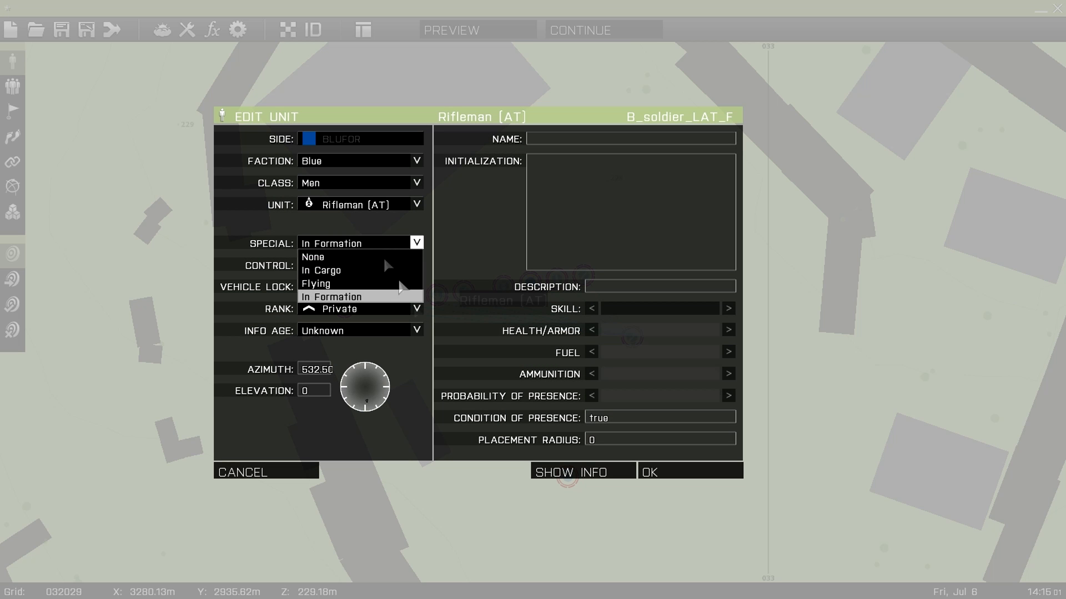
pyautogui.click(327, 257)
pyautogui.click(666, 471)
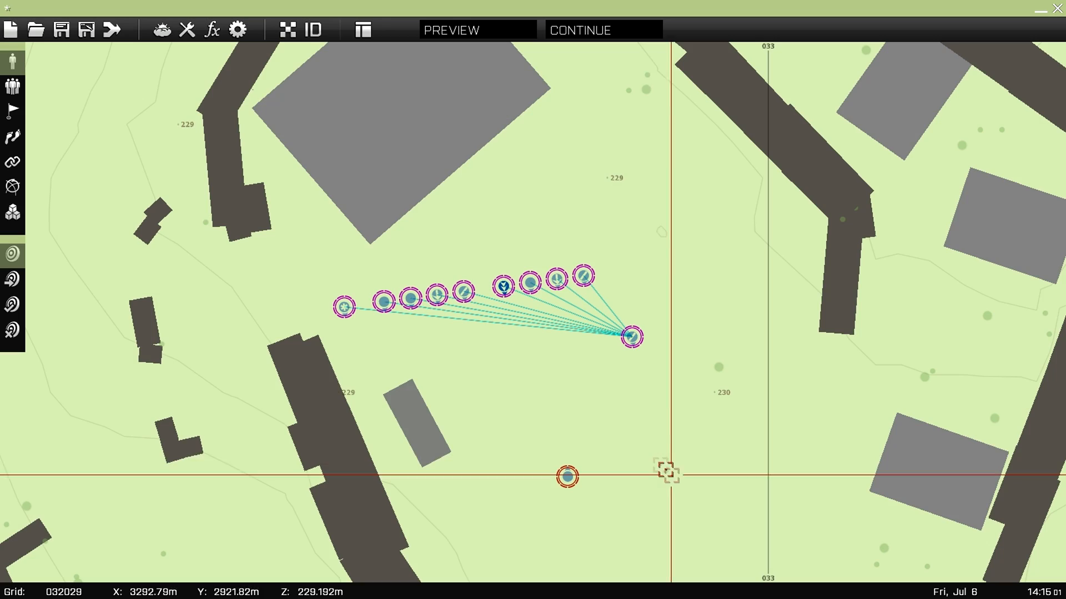
# Step: Insert a non-playable BLUFOR Rifleman (AT) with Special set to None just east of the player Grenadier
pyautogui.moveTo(662, 454); pyautogui.dragTo(602, 364, button='right')
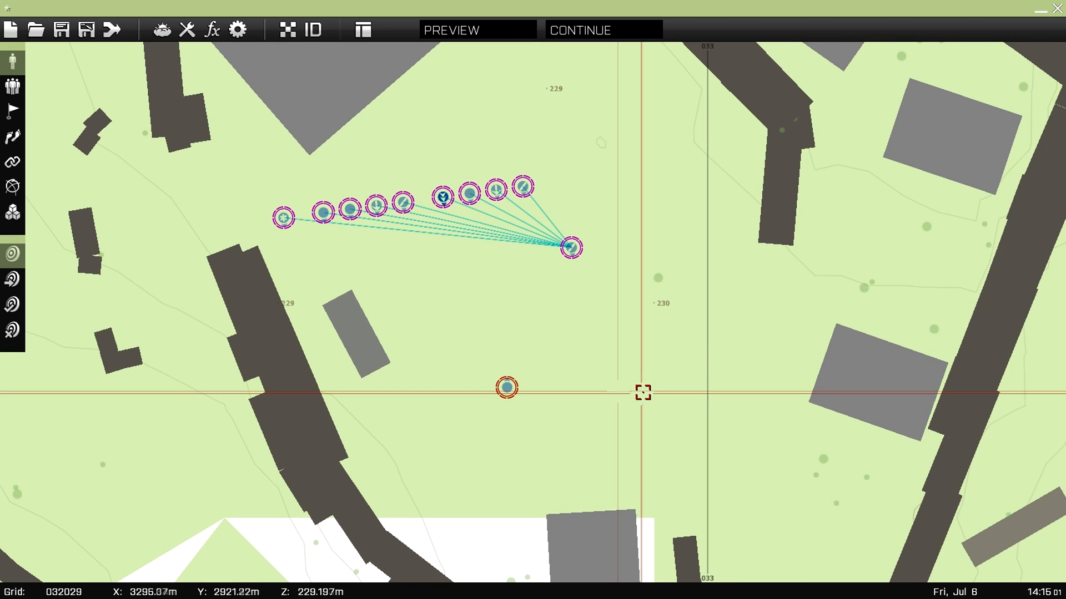
pyautogui.doubleClick(580, 393)
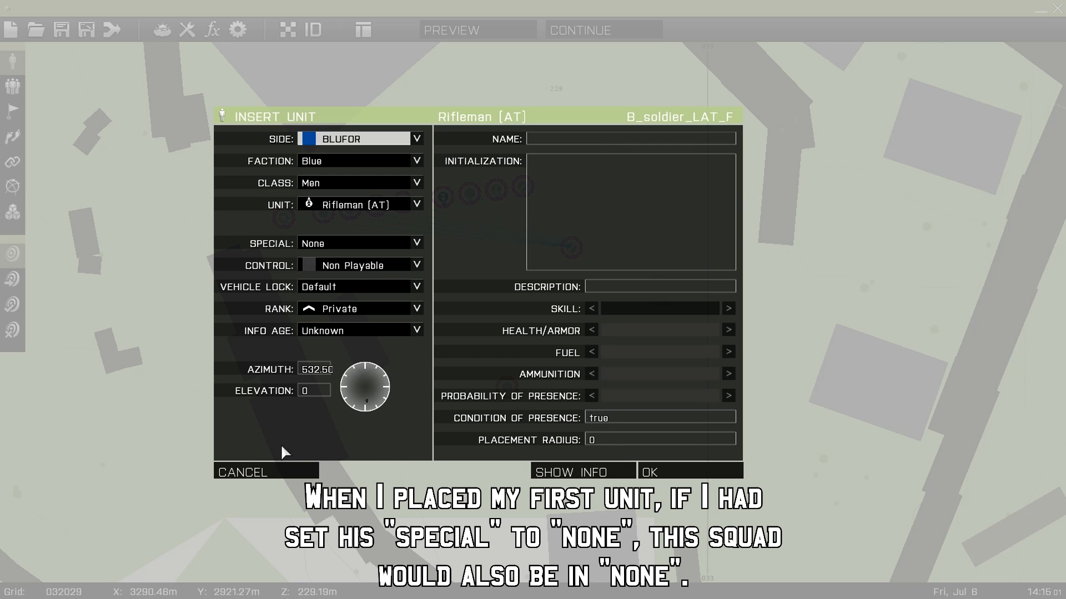
pyautogui.click(280, 471)
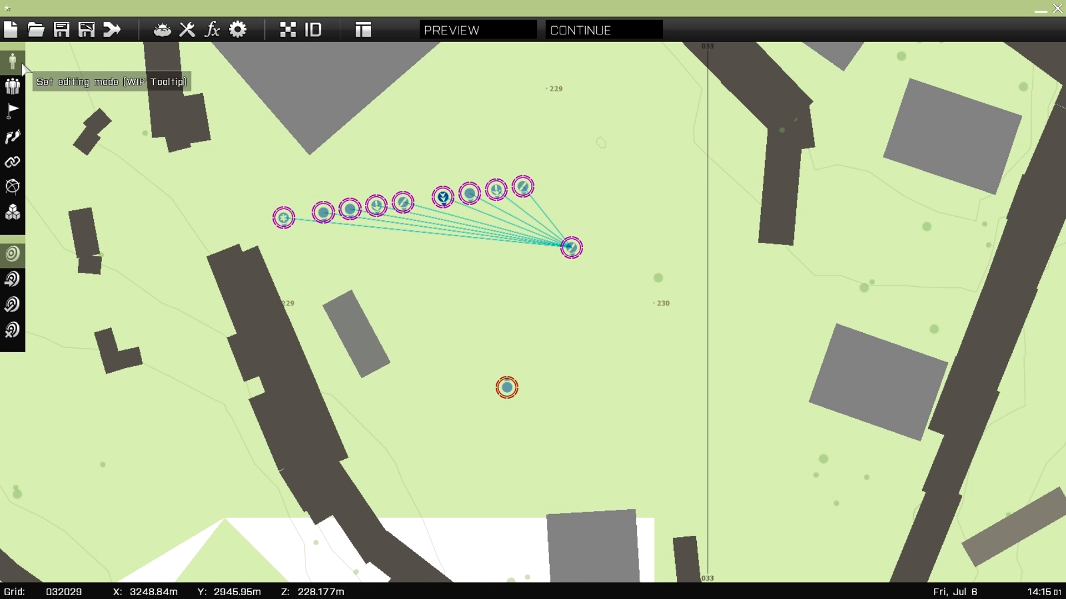
pyautogui.doubleClick(568, 387)
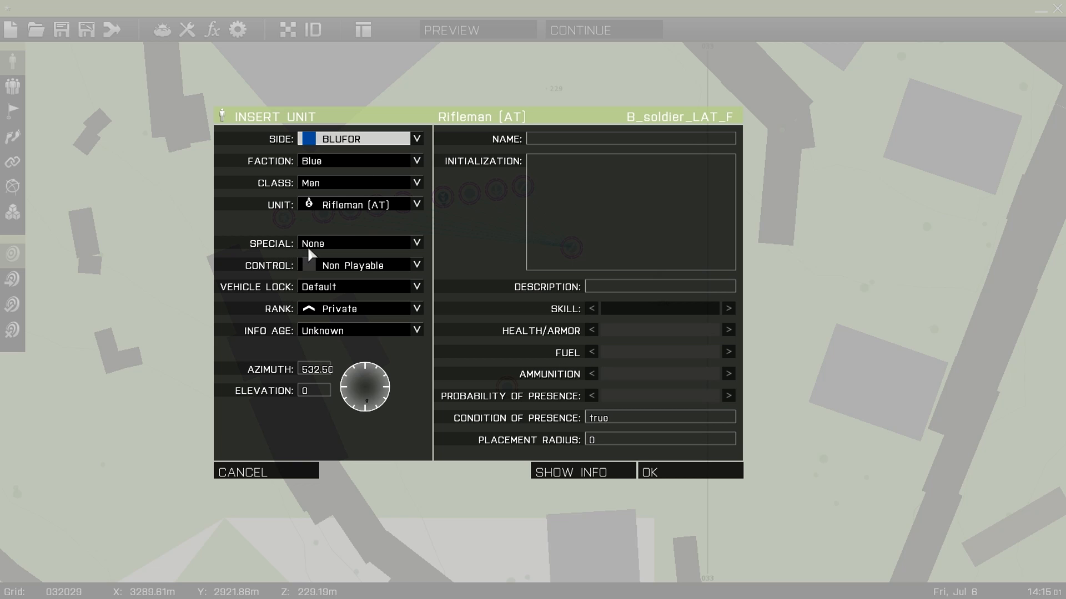
pyautogui.click(686, 475)
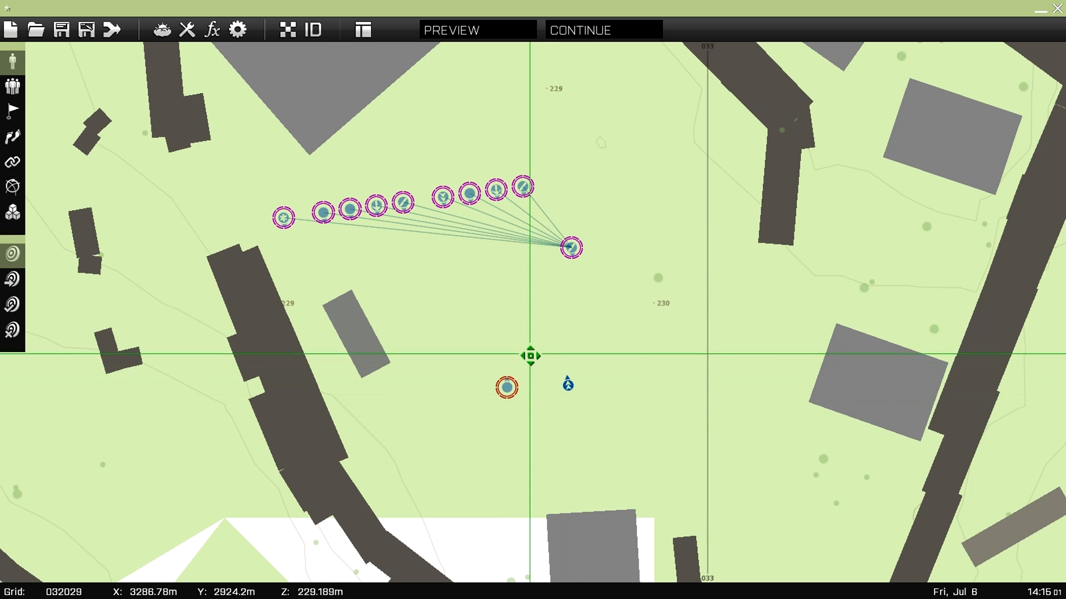
# Step: Check the Special settings of the squad's eastern Grenadier and its Rifleman (AT)
pyautogui.doubleClick(469, 194)
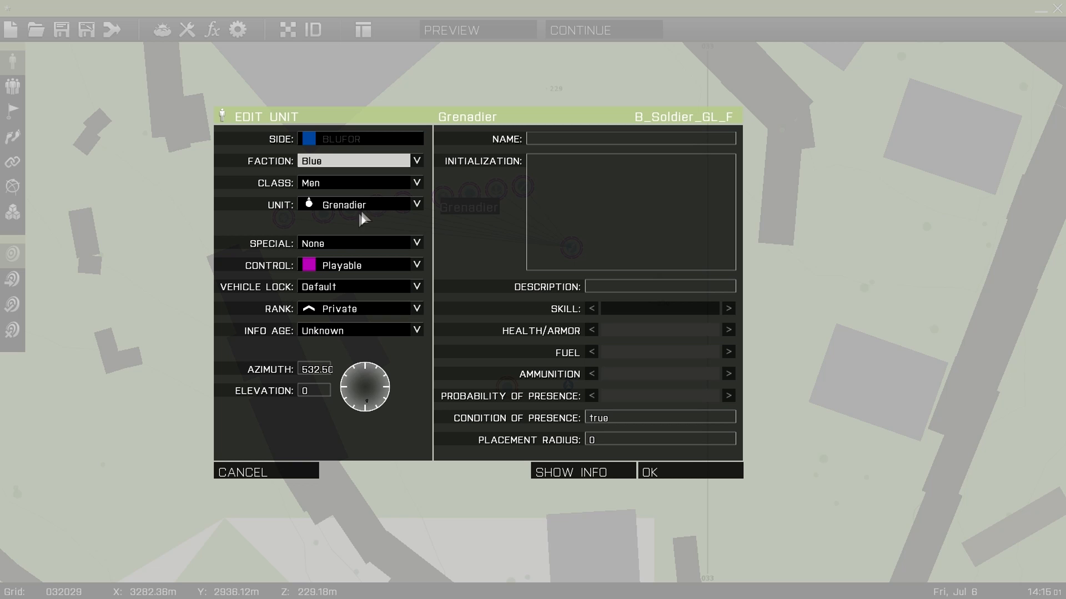
pyautogui.click(686, 473)
pyautogui.doubleClick(443, 194)
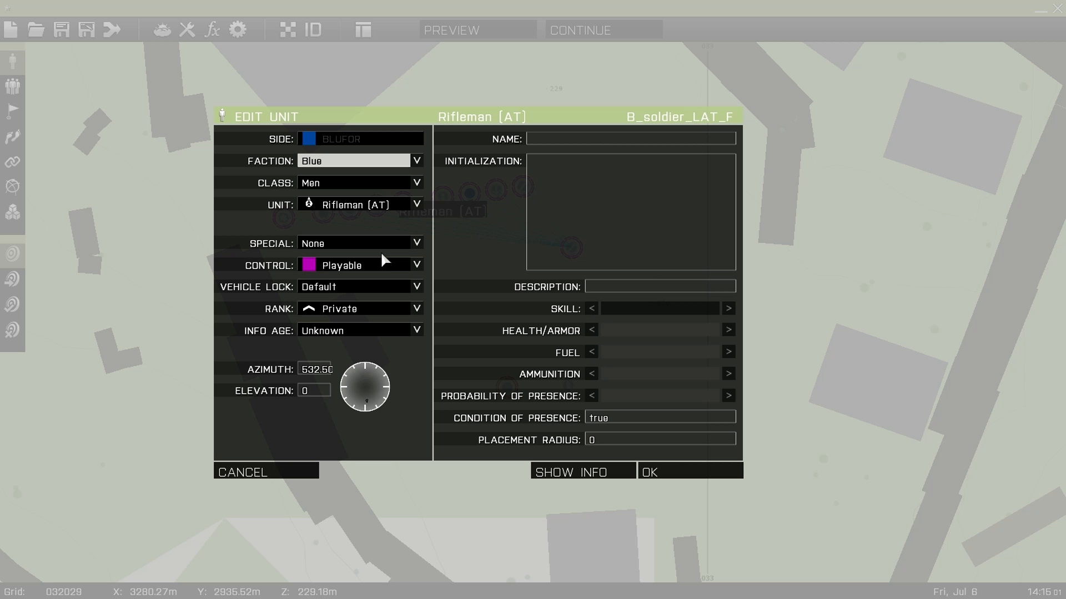
pyautogui.click(686, 473)
# Step: Set the Special option to None for the western Team Leader and the squad members west of it
pyautogui.doubleClick(402, 201)
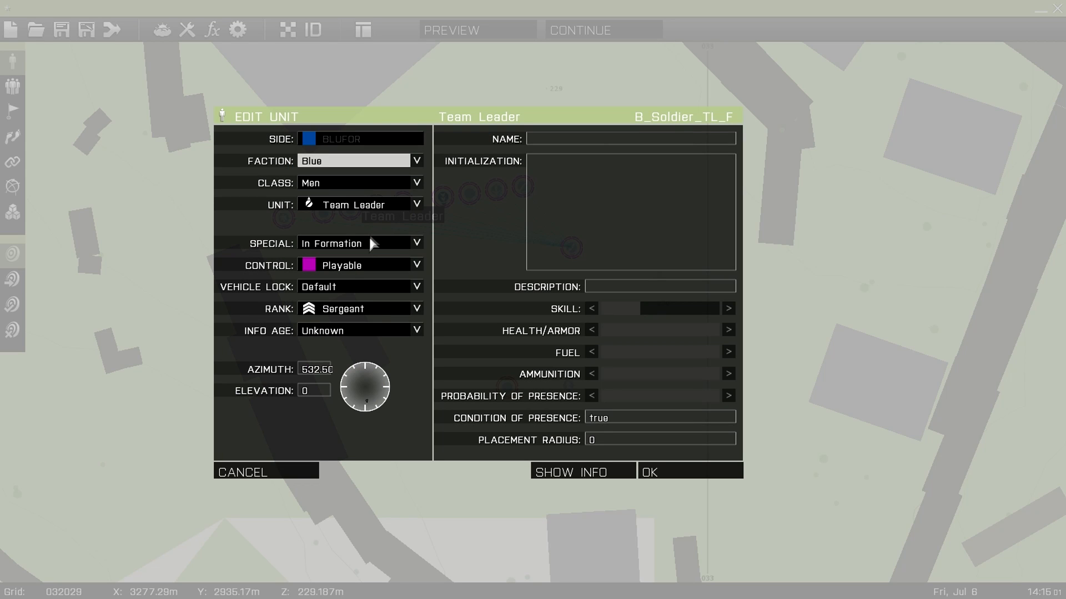
pyautogui.click(371, 243)
pyautogui.click(333, 257)
pyautogui.click(665, 471)
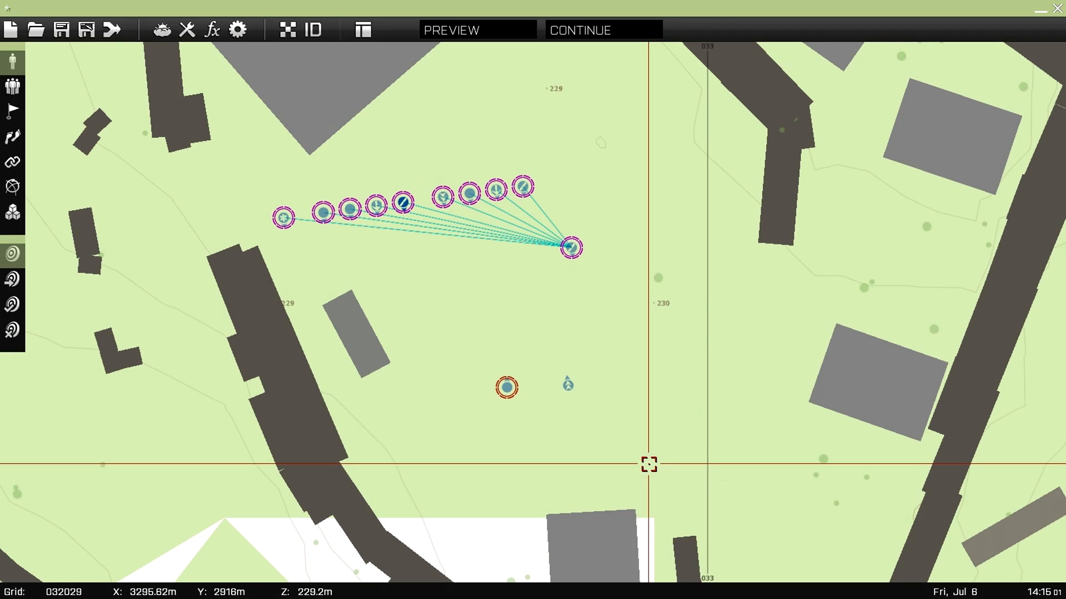
pyautogui.doubleClick(374, 210)
pyautogui.click(327, 243)
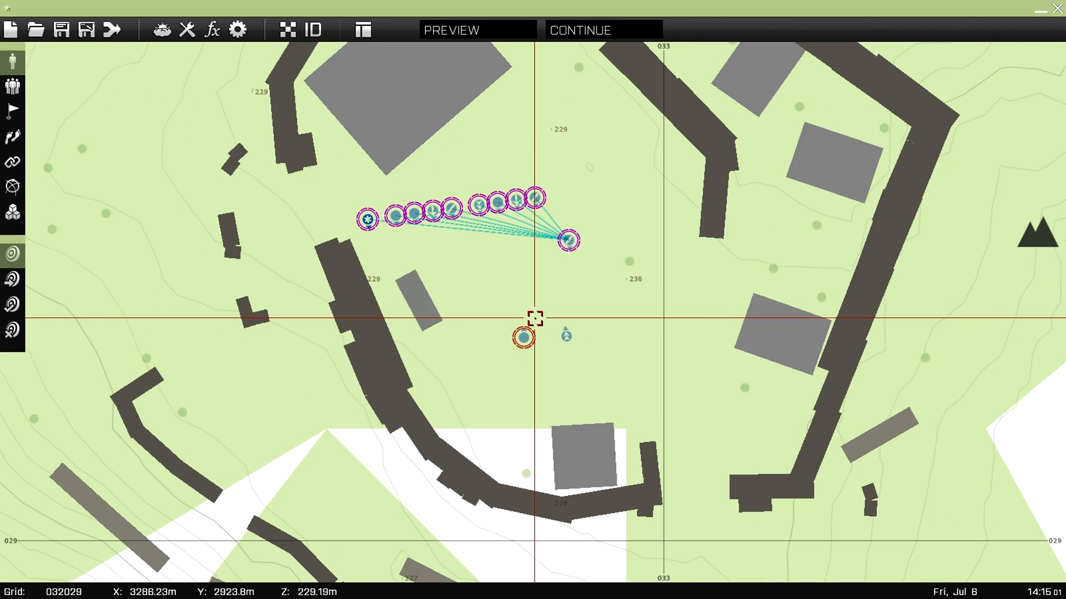
# Step: Preview the mission in third person and walk around to inspect where the squad members stand
pyautogui.click(440, 29)
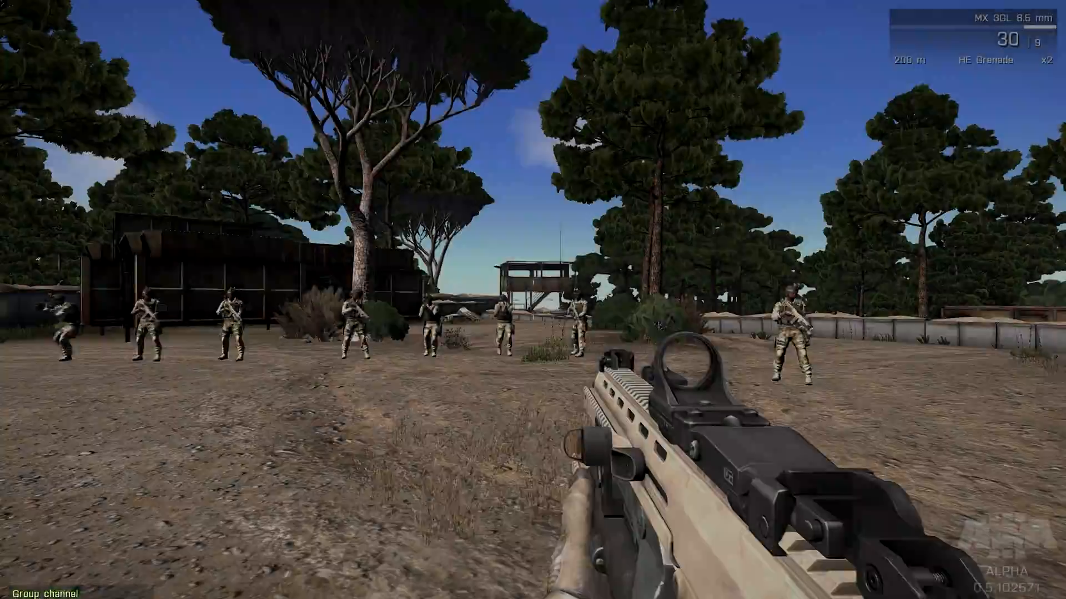
pyautogui.press('KP_Enter')
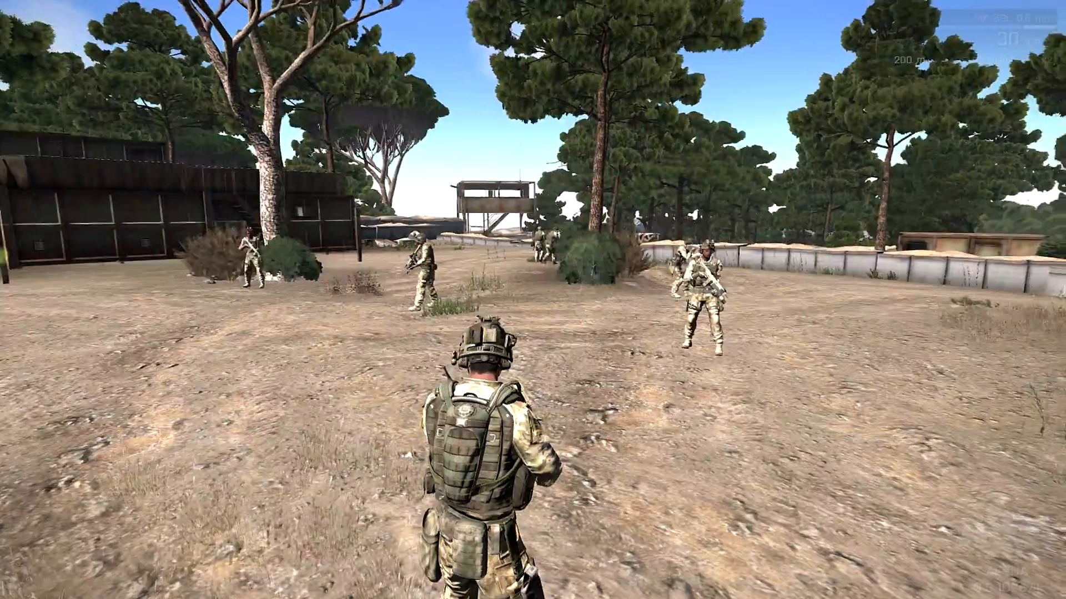
pyautogui.press('w')
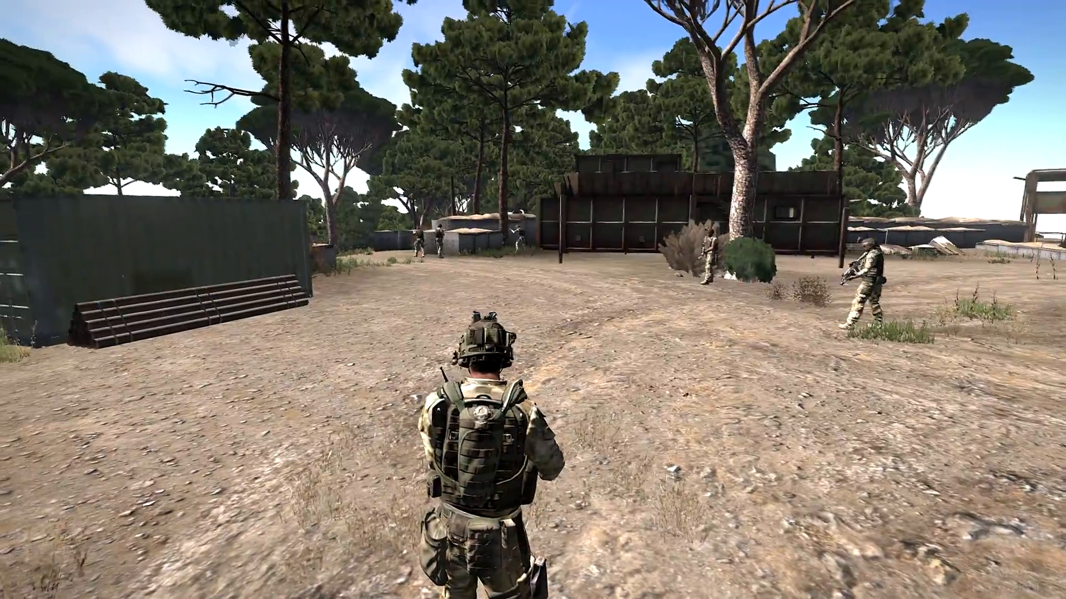
pyautogui.press('w')
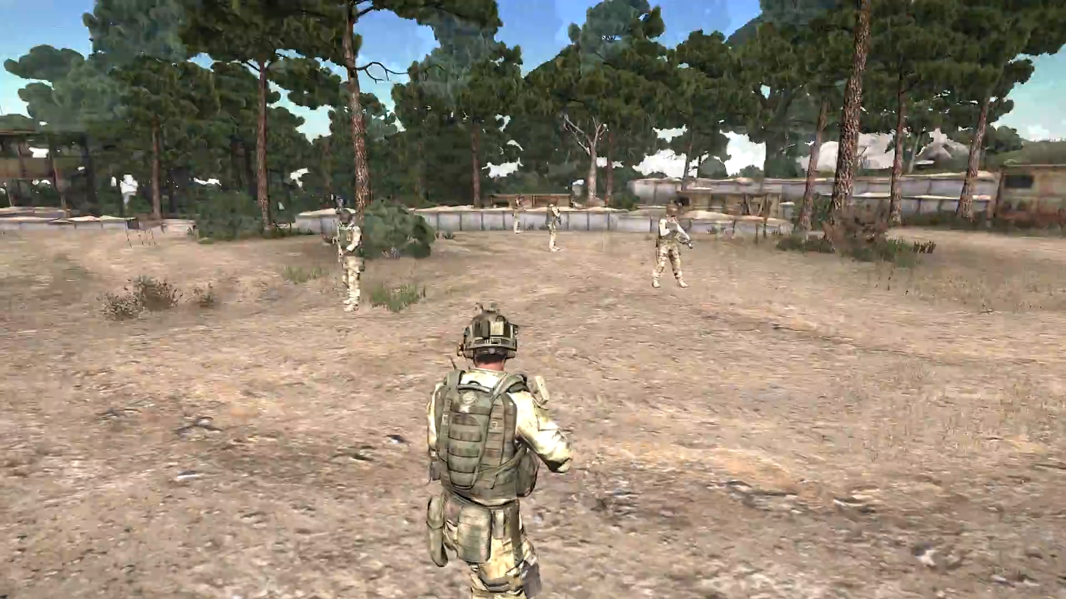
# Step: Finish inspecting the squad members' positions in the preview and return to the mission editor
pyautogui.press('w')
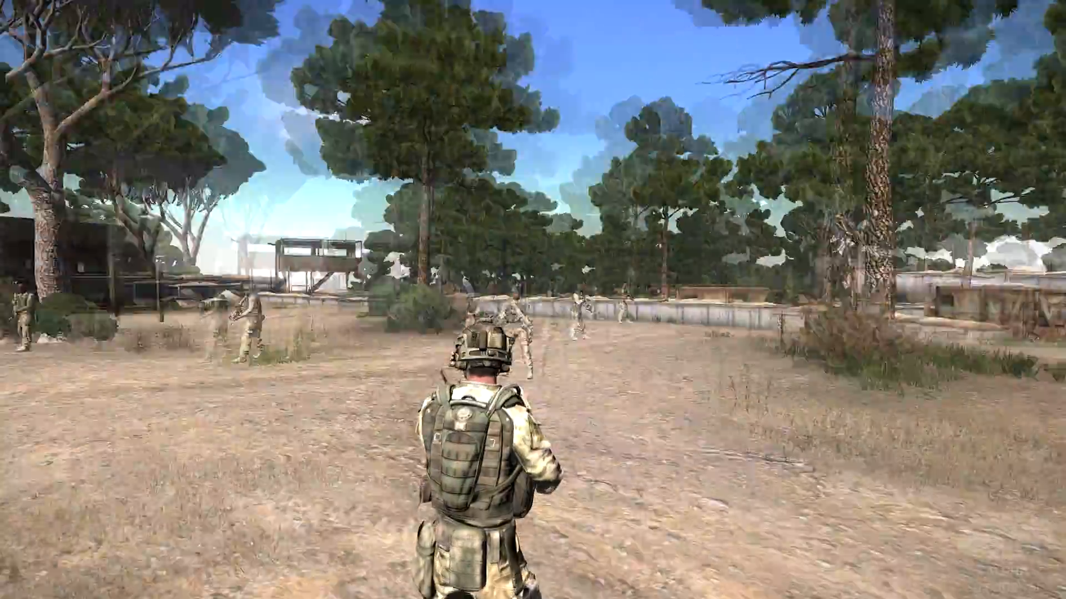
pyautogui.press('Escape')
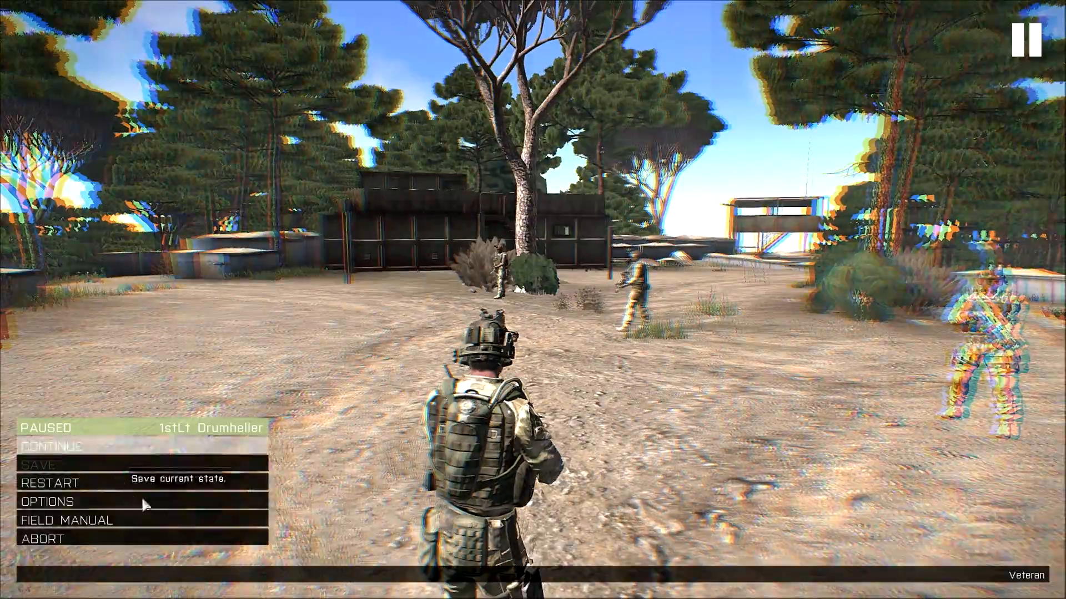
pyautogui.click(206, 539)
pyautogui.press('Return')
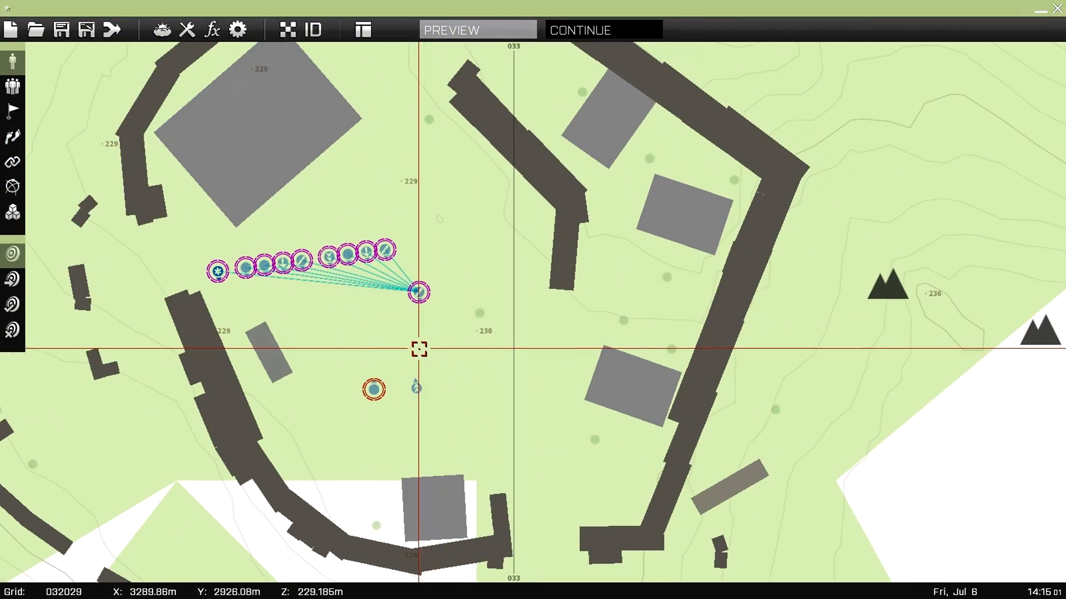
pyautogui.scroll(-3, 419, 348)
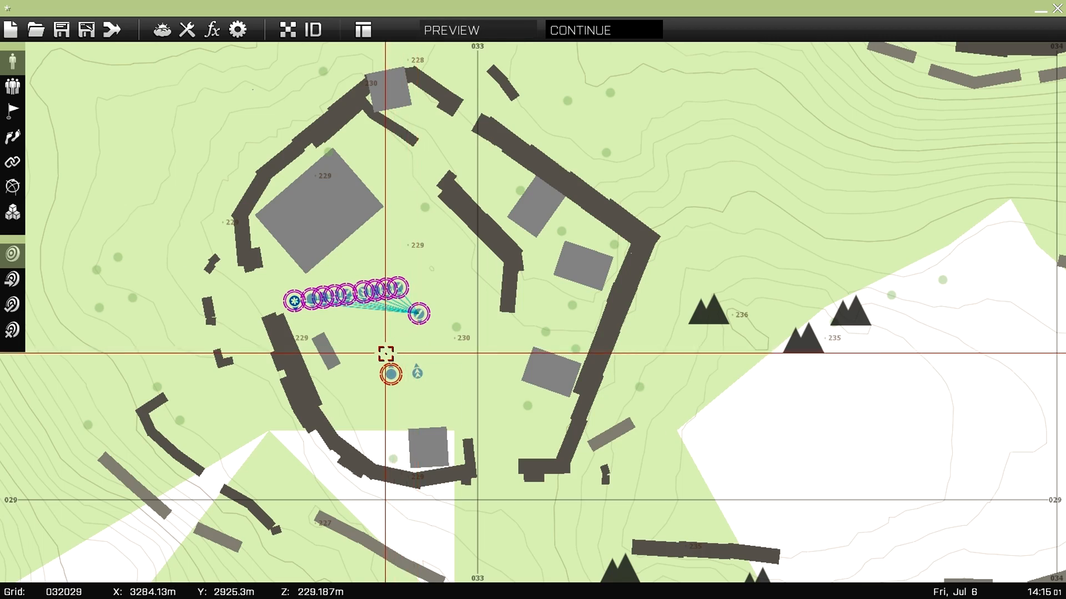
pyautogui.scroll(4, 385, 354)
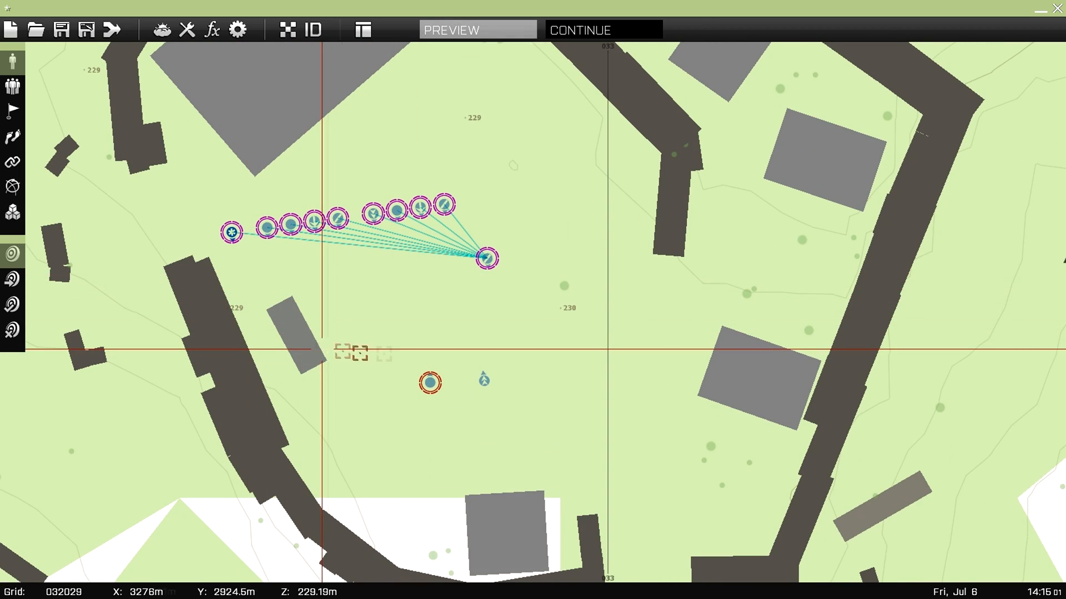
pyautogui.moveTo(406, 344); pyautogui.dragTo(407, 371, button='right')
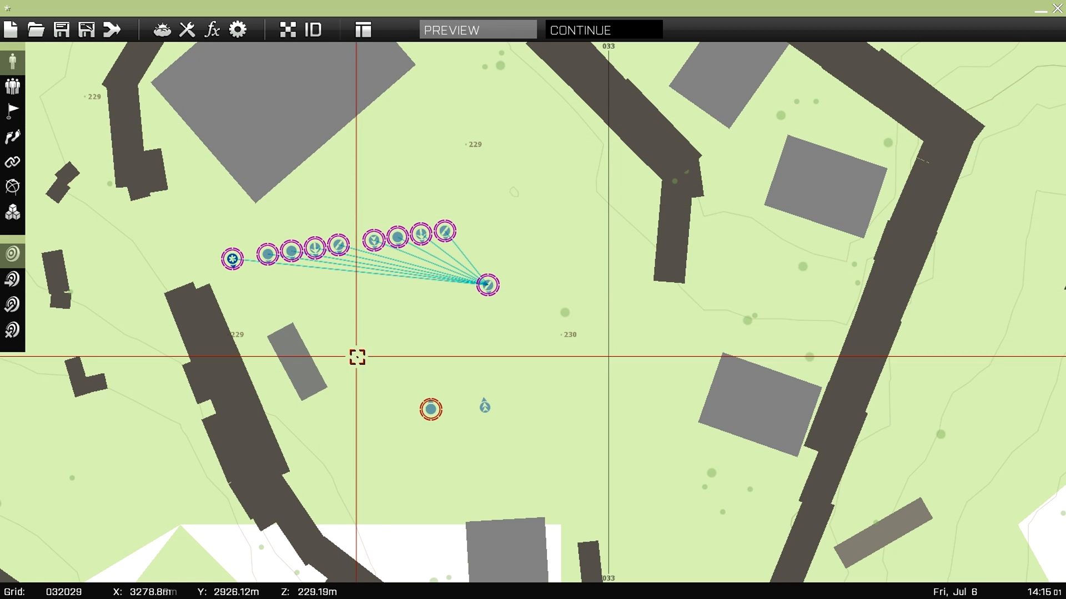
pyautogui.doubleClick(331, 321)
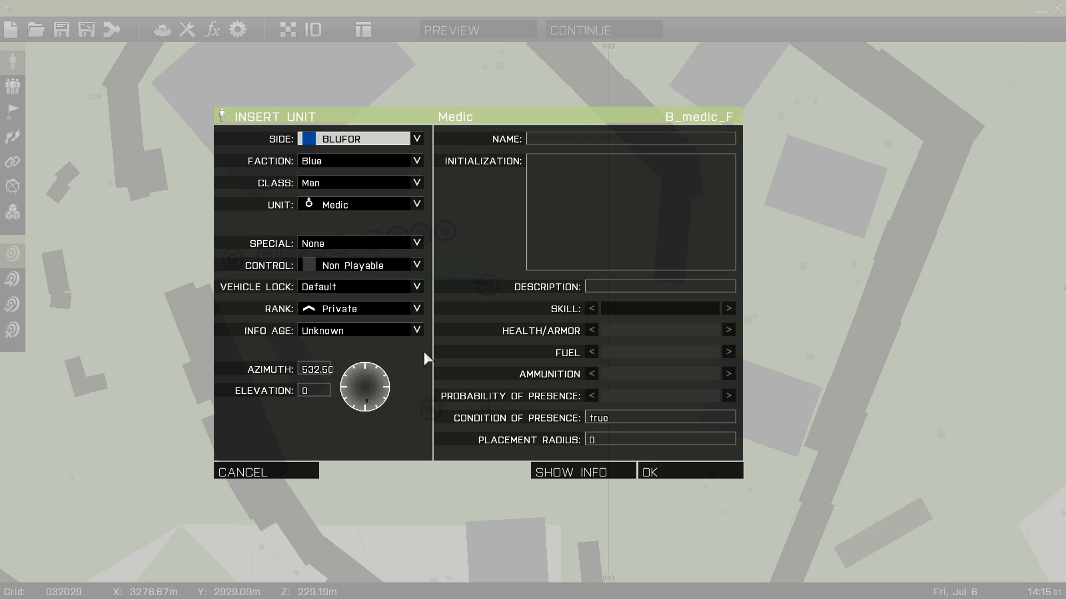
pyautogui.click(416, 139)
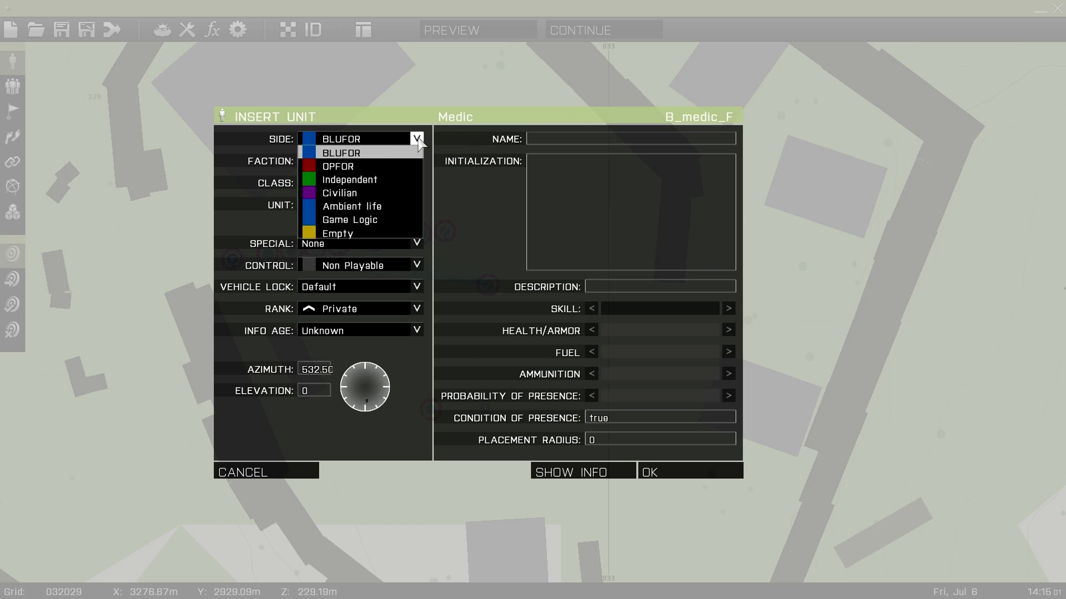
pyautogui.click(346, 234)
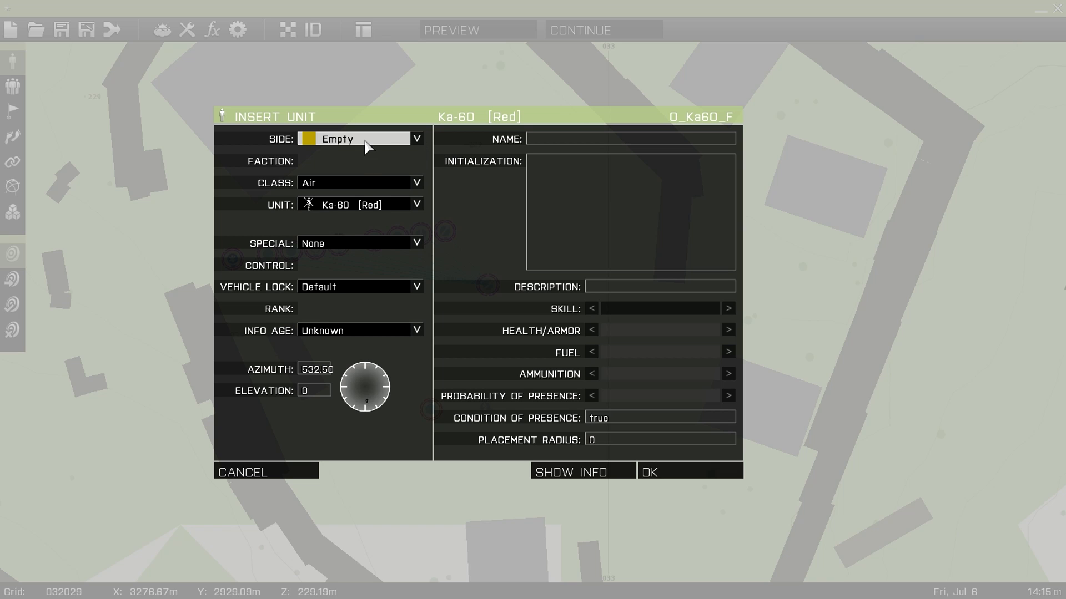
pyautogui.click(401, 143)
pyautogui.click(377, 153)
pyautogui.click(350, 142)
pyautogui.click(345, 233)
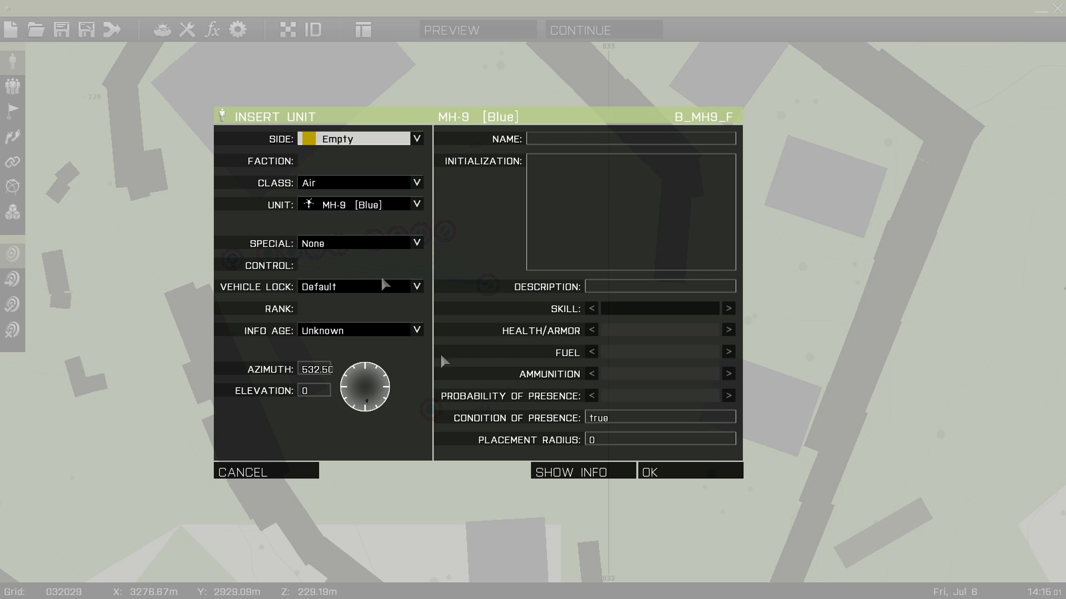
pyautogui.click(284, 476)
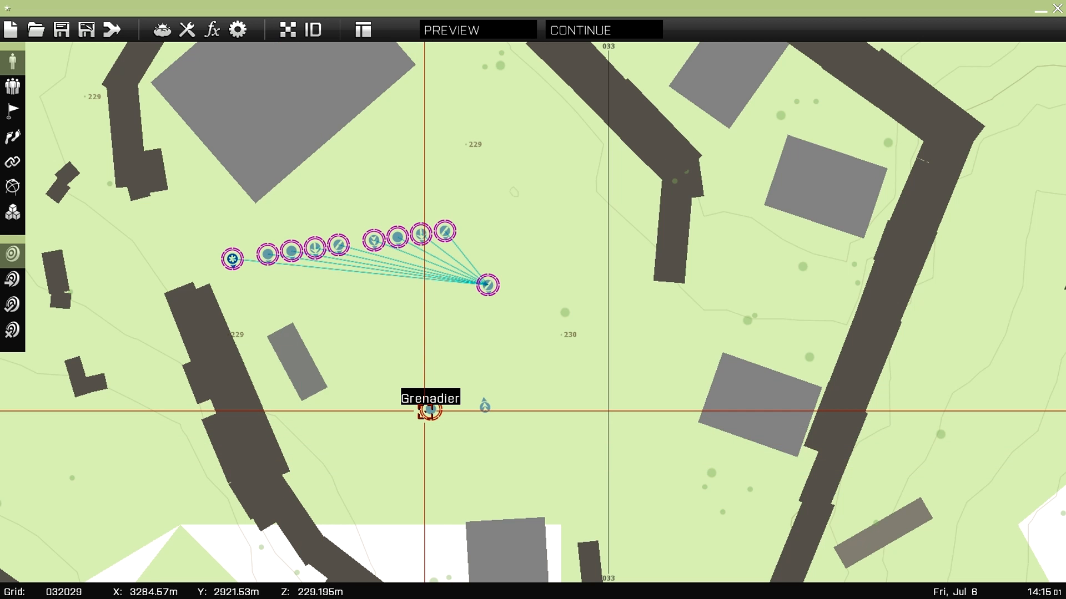
# Step: Insert a BLUFOR Grenadier with Player control and Private rank south of the squad line, near the small building
pyautogui.doubleClick(341, 328)
pyautogui.click(367, 140)
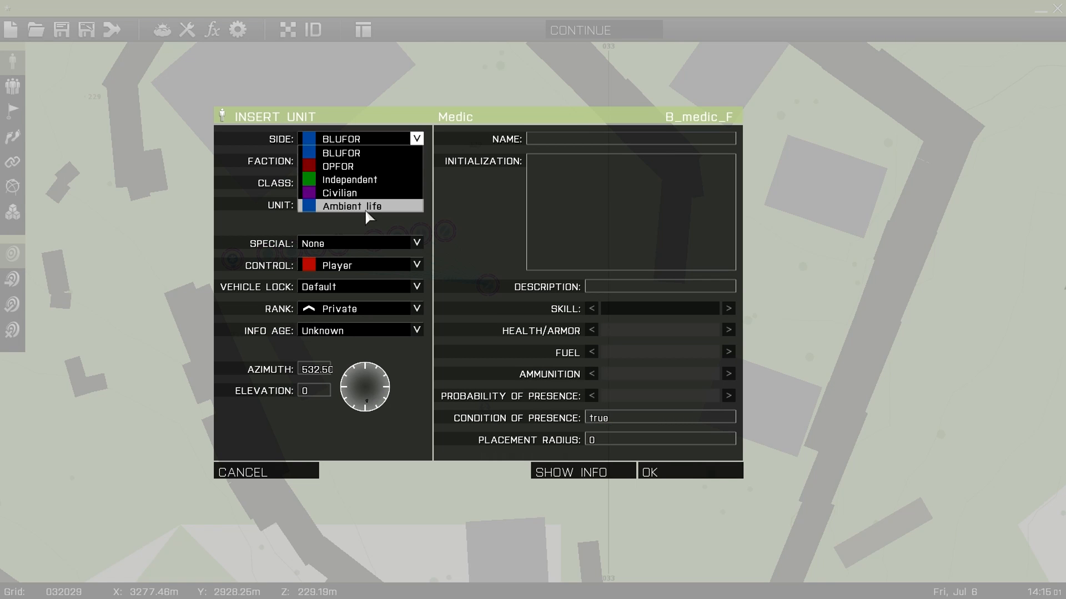
pyautogui.click(378, 154)
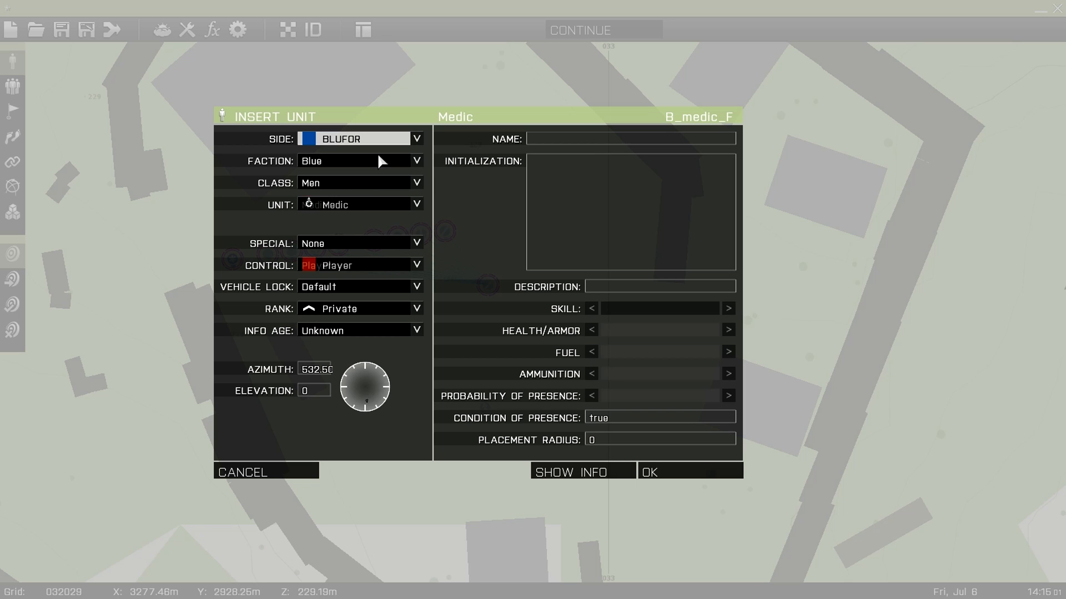
pyautogui.click(352, 201)
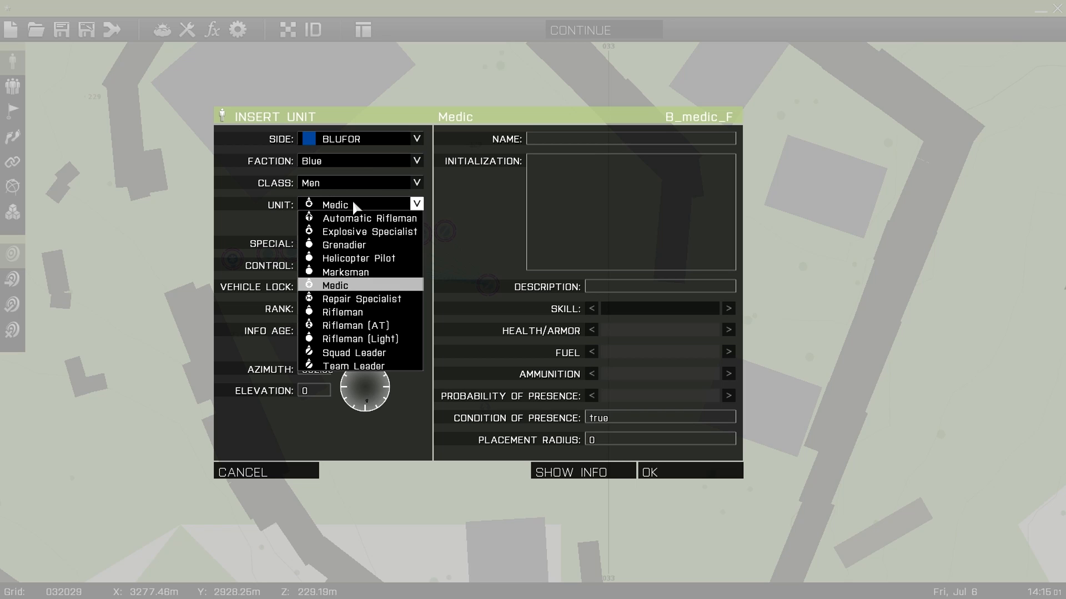
pyautogui.click(351, 244)
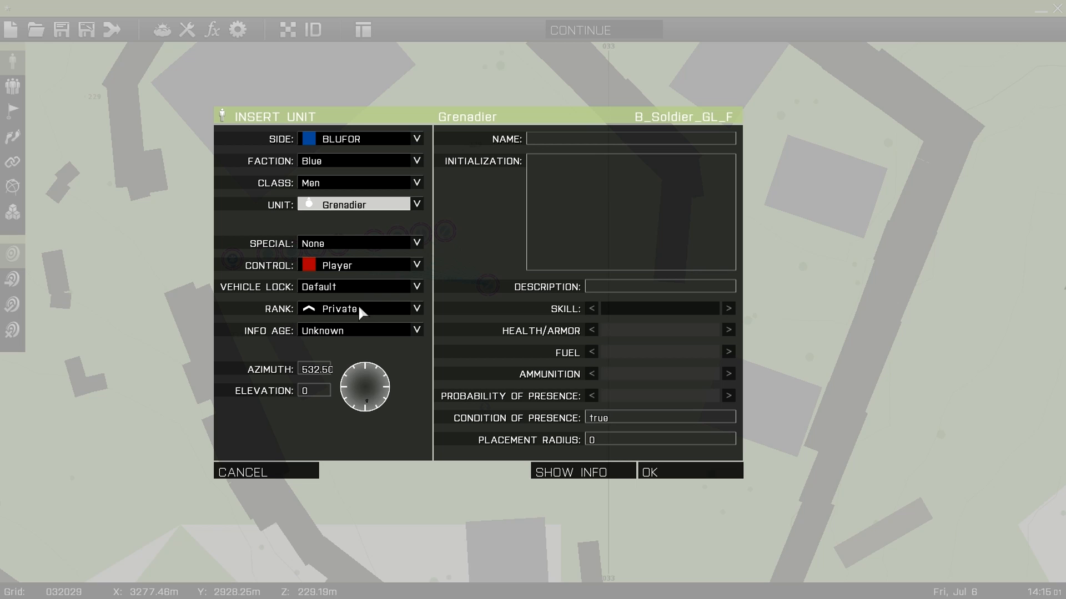
pyautogui.click(670, 479)
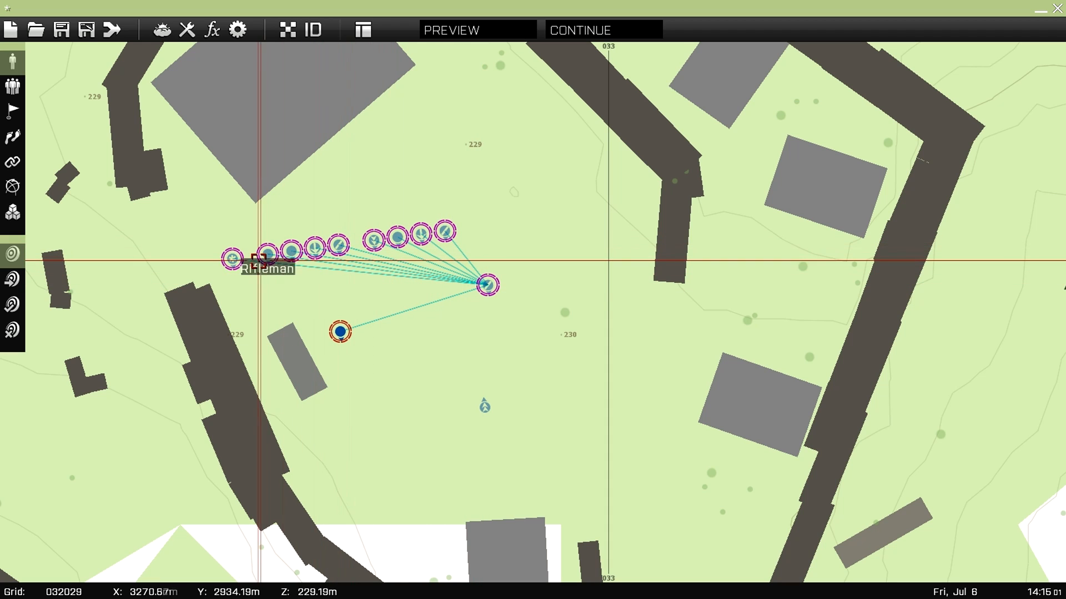
# Step: Unlink the player Grenadier from the rifle squad's group and move it southeast into the open ground
pyautogui.press('F2')
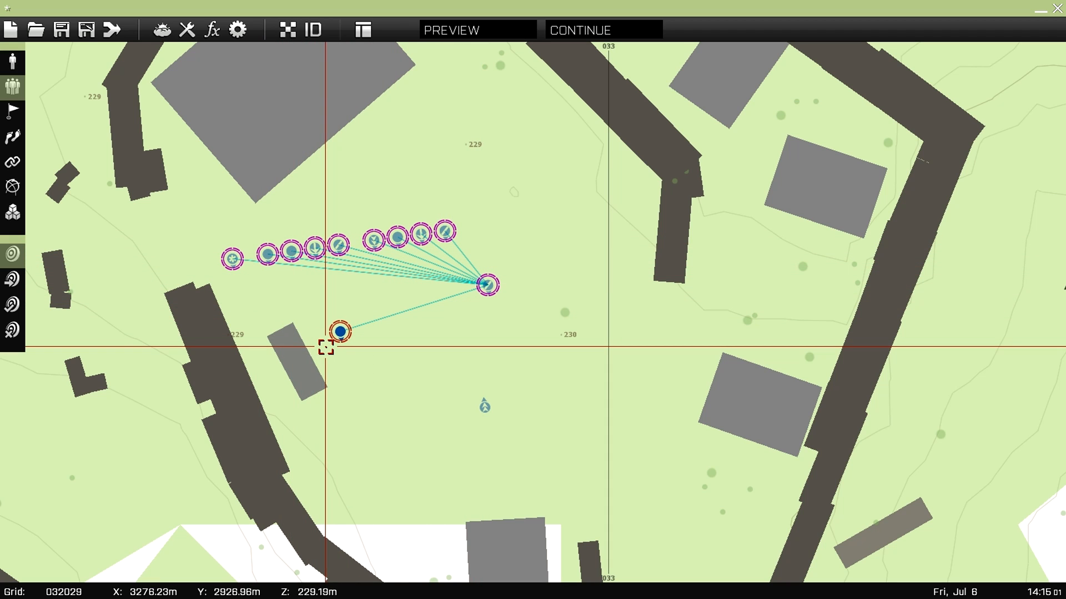
pyautogui.moveTo(341, 332); pyautogui.dragTo(355, 396)
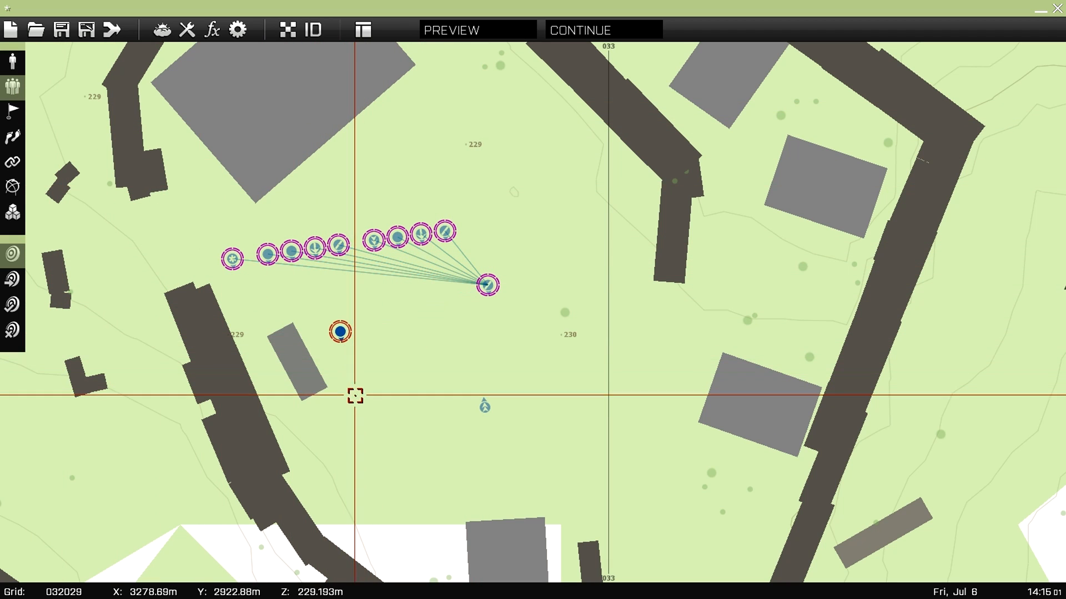
pyautogui.press('F1')
pyautogui.moveTo(340, 332); pyautogui.dragTo(434, 406)
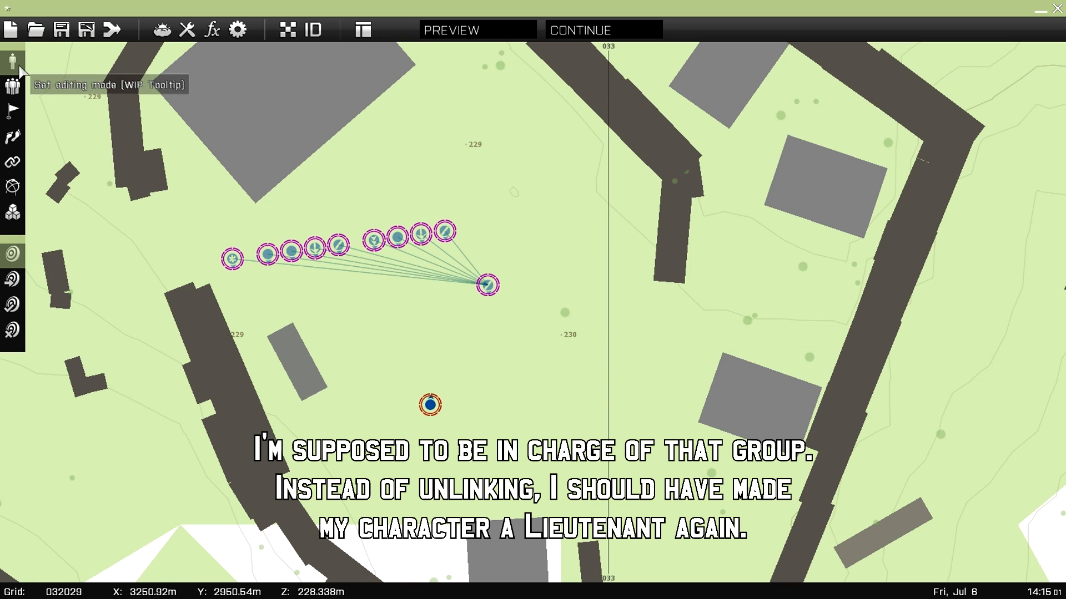
# Step: Insert an empty Ammo-class [BLUE] Basic Ammo box northwest of the player and rotate it
pyautogui.doubleClick(334, 333)
pyautogui.click(379, 139)
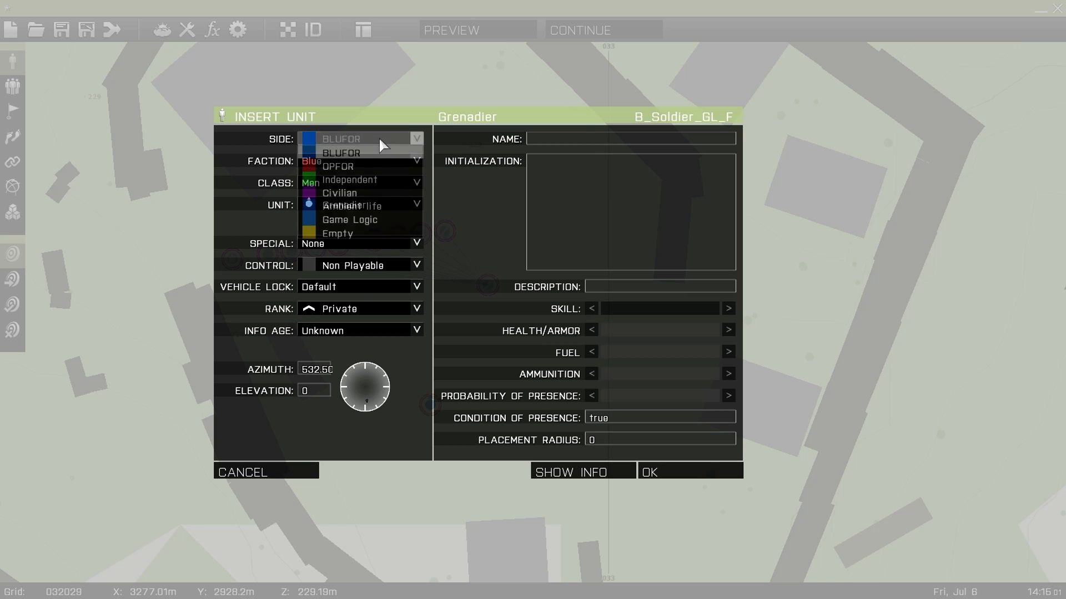
pyautogui.click(360, 232)
pyautogui.click(362, 184)
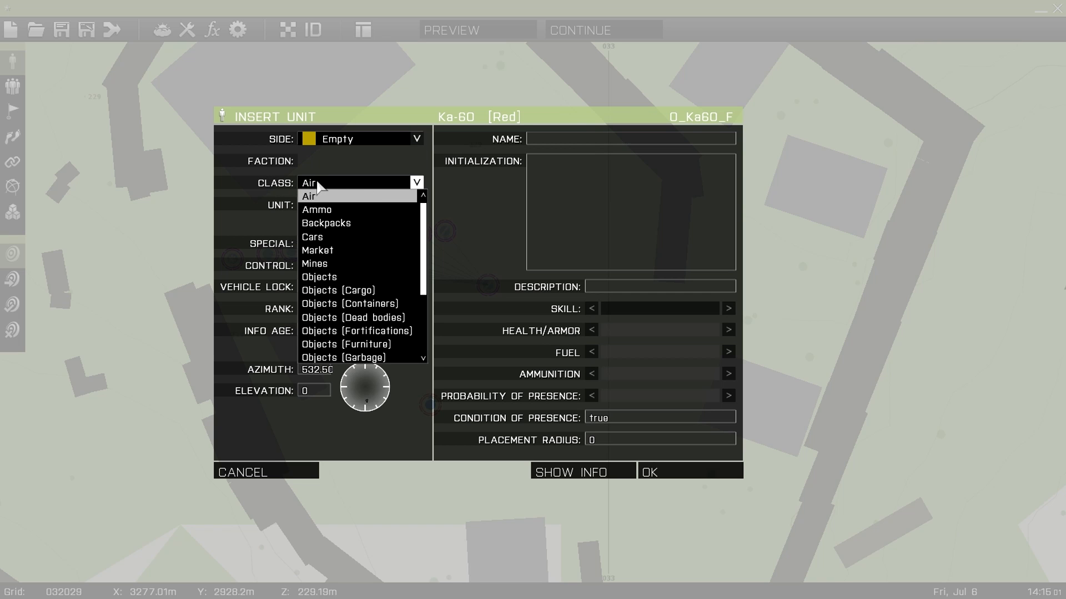
pyautogui.click(322, 210)
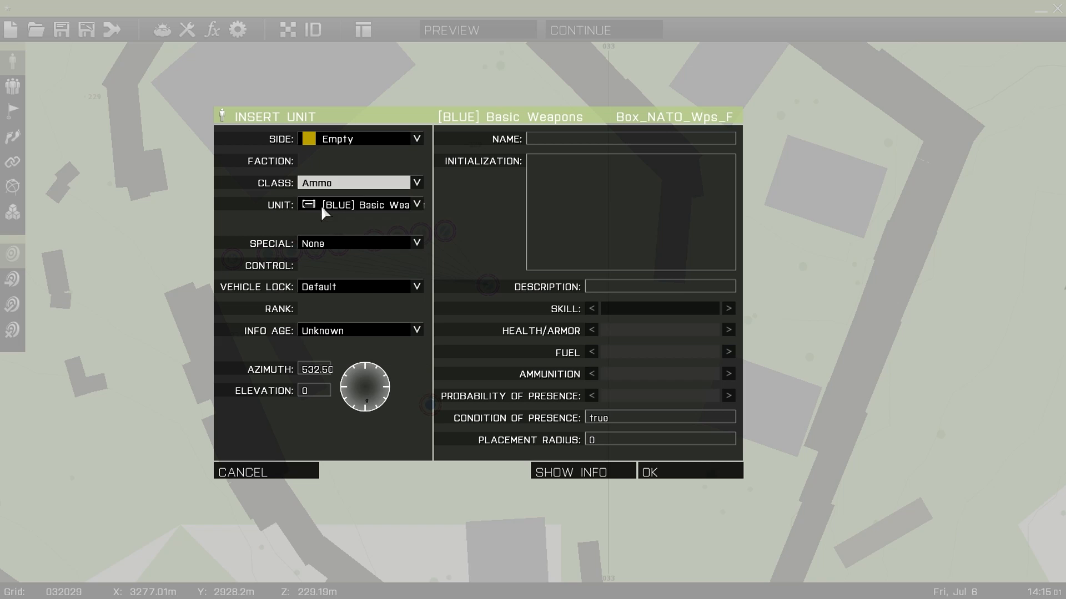
pyautogui.click(364, 206)
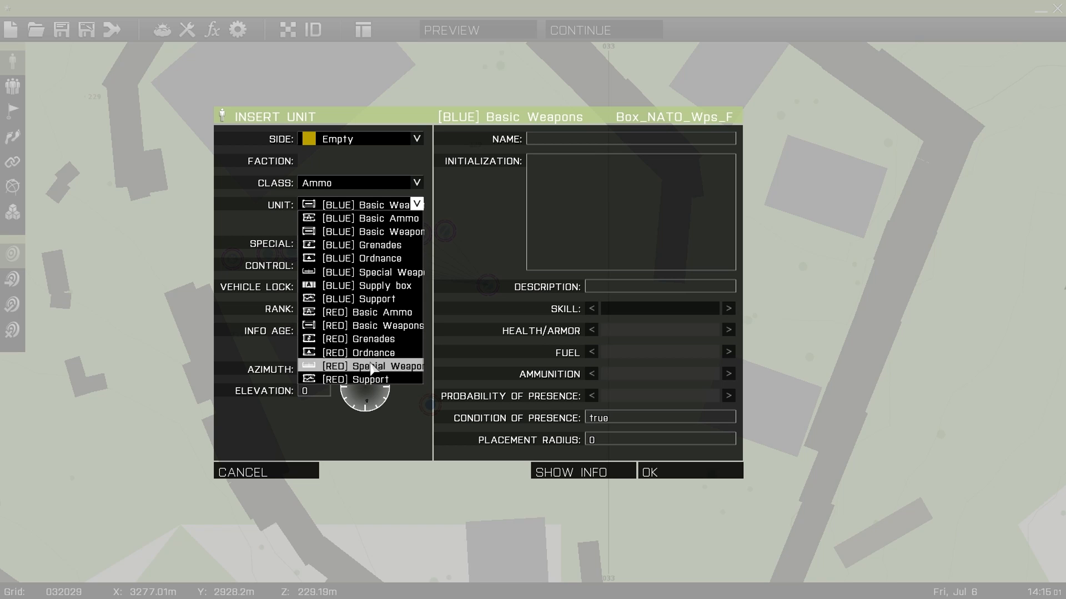
pyautogui.click(385, 222)
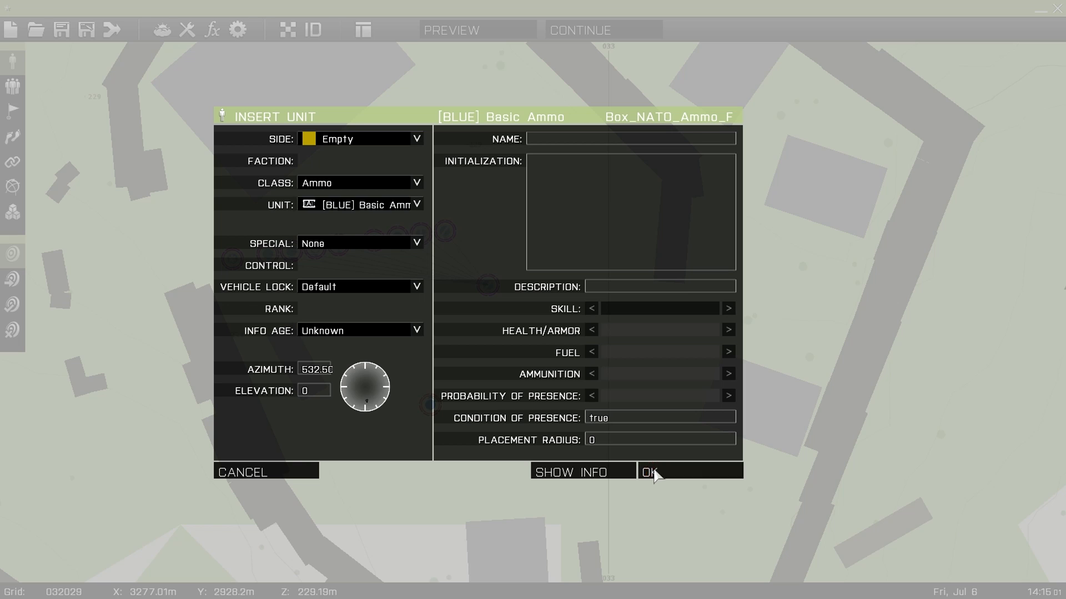
pyautogui.click(653, 472)
pyautogui.keyDown('shift'); pyautogui.moveTo(338, 332); pyautogui.dragTo(341, 290); pyautogui.keyUp('shift')
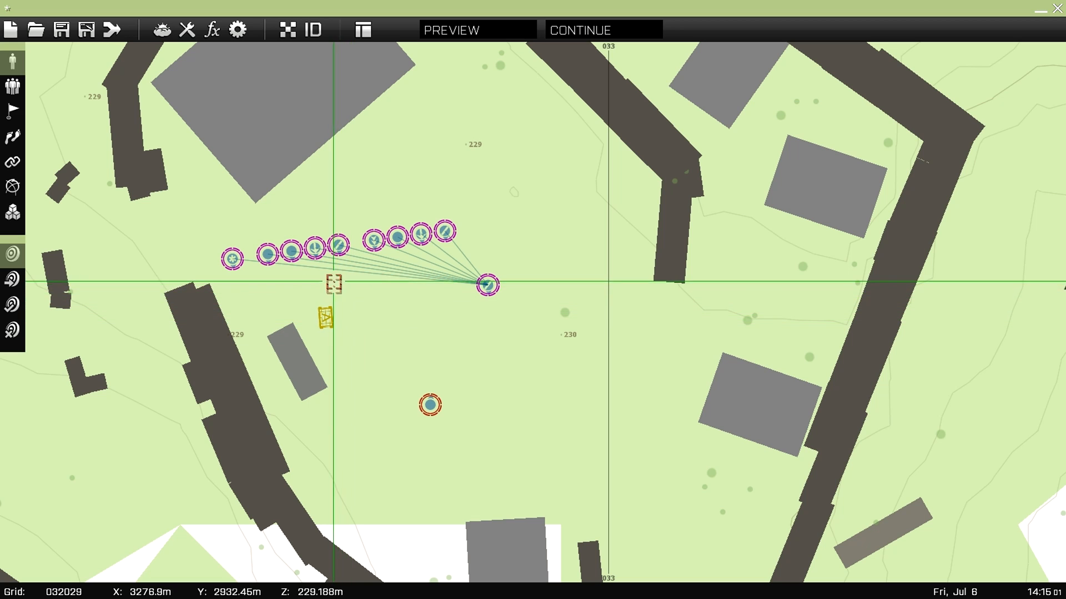
# Step: Insert [BLUE] Basic Weapons and [BLUE] Grenades boxes in a line running southeast from the Basic Ammo box
pyautogui.doubleClick(328, 319)
pyautogui.click(397, 209)
pyautogui.click(377, 224)
pyautogui.click(650, 472)
pyautogui.doubleClick(336, 336)
pyautogui.click(408, 206)
pyautogui.click(408, 245)
pyautogui.click(649, 473)
# Step: Extend the line of crates southeast with [BLUE] Ordnance and [BLUE] Special Weapons boxes
pyautogui.doubleClick(335, 333)
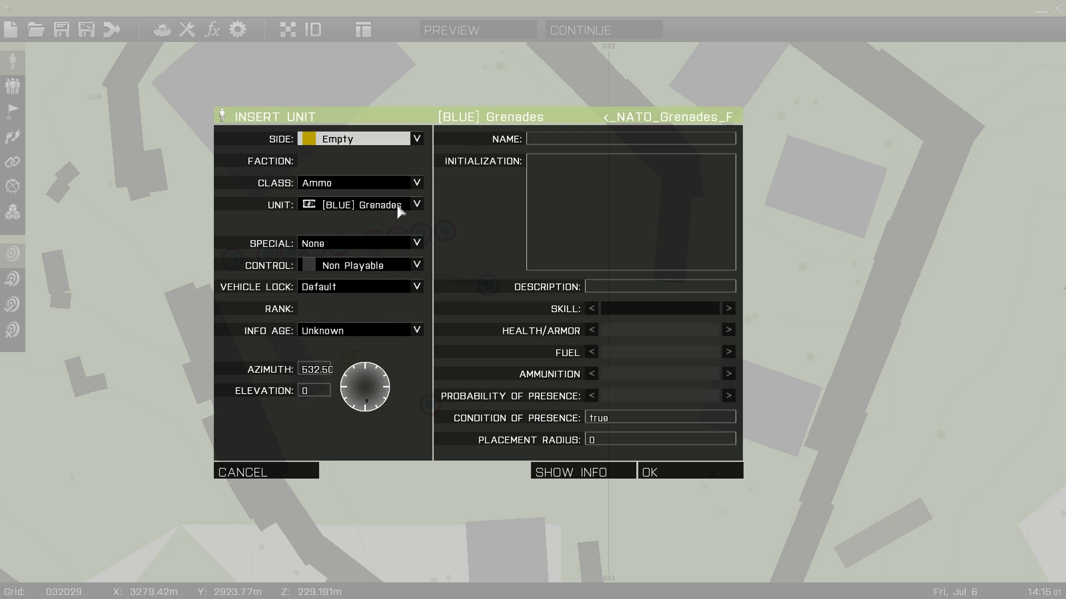
pyautogui.click(400, 210)
pyautogui.click(391, 259)
pyautogui.click(655, 472)
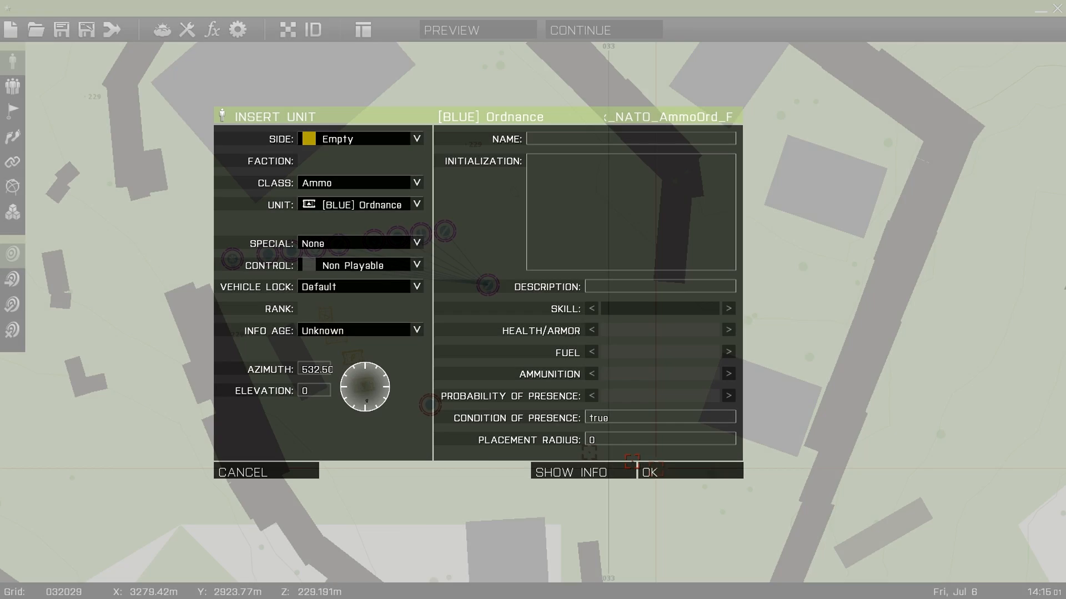
pyautogui.doubleClick(388, 400)
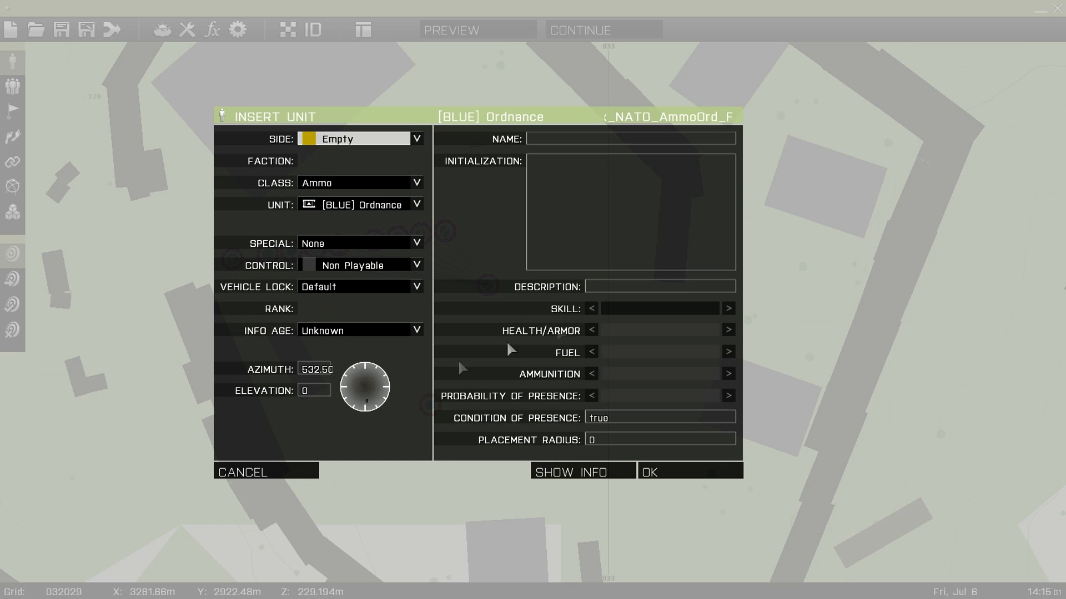
pyautogui.click(406, 208)
pyautogui.click(399, 276)
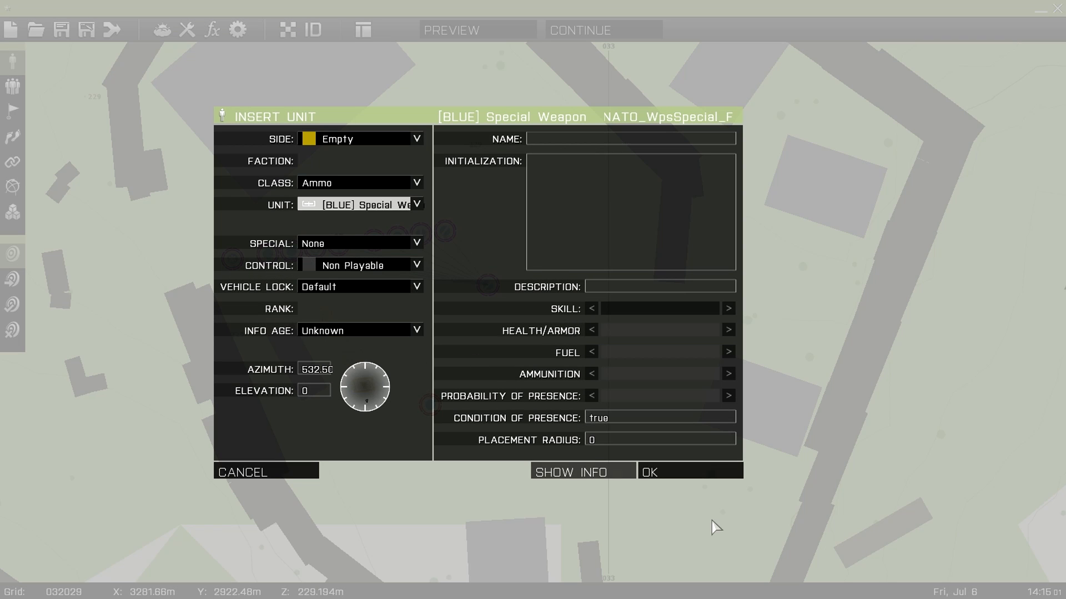
pyautogui.click(705, 481)
# Step: Complete the crate line with a [BLUE] Supply box and a [BLUE] Support box just south of the player
pyautogui.doubleClick(409, 421)
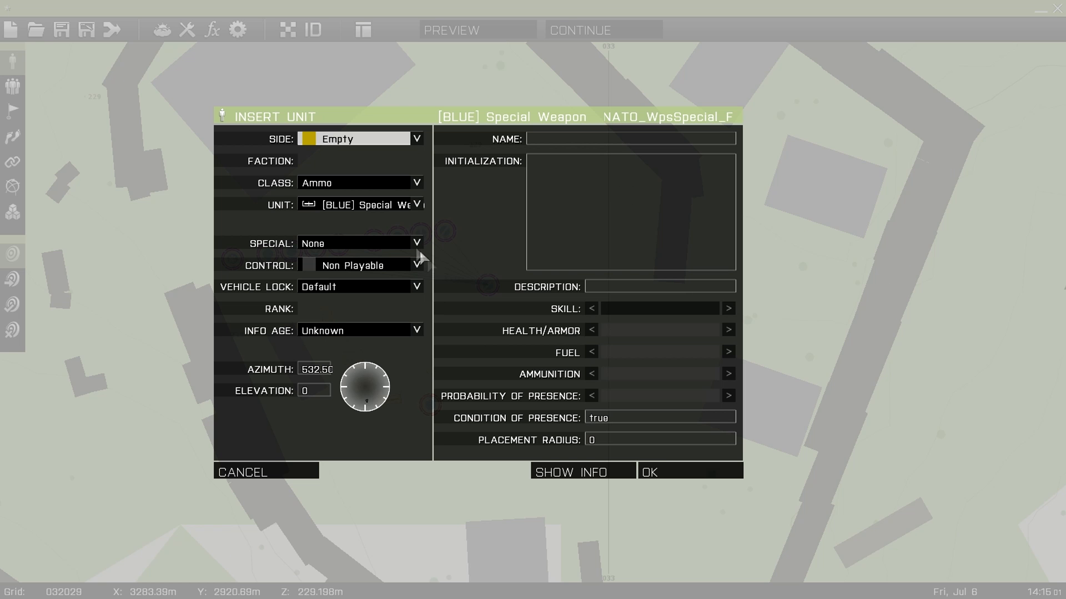
pyautogui.click(409, 207)
pyautogui.click(389, 288)
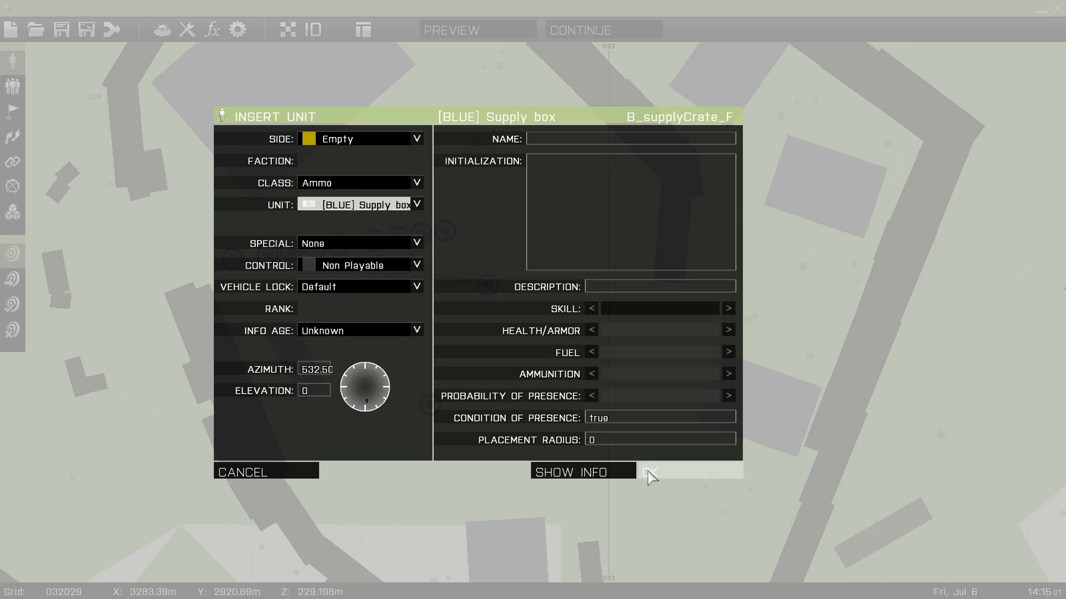
pyautogui.click(644, 473)
pyautogui.doubleClick(431, 440)
pyautogui.click(411, 207)
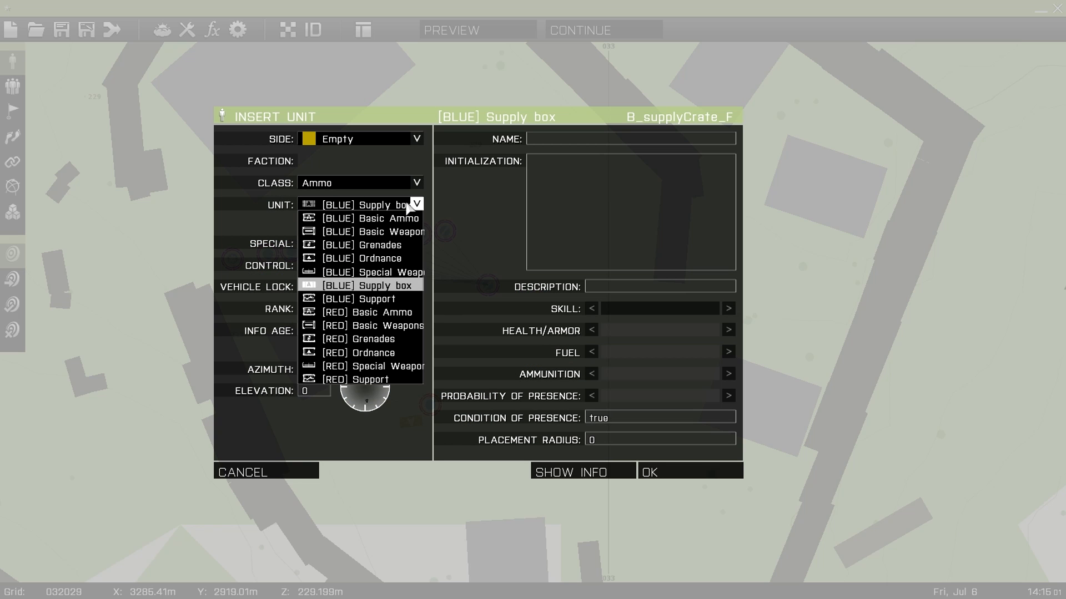
pyautogui.click(400, 299)
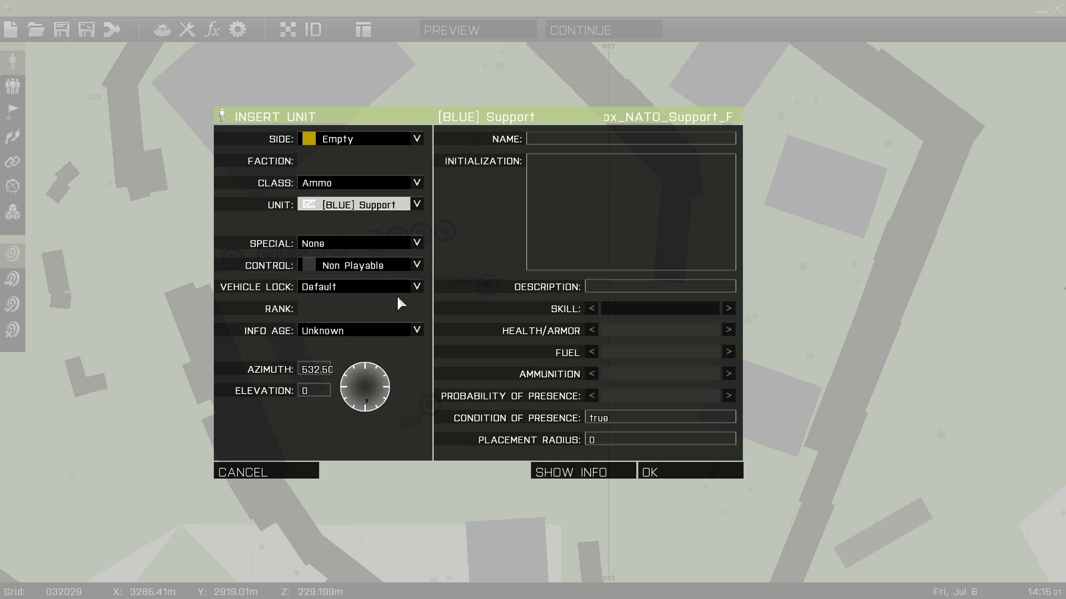
pyautogui.click(666, 473)
pyautogui.scroll(2, 383, 443)
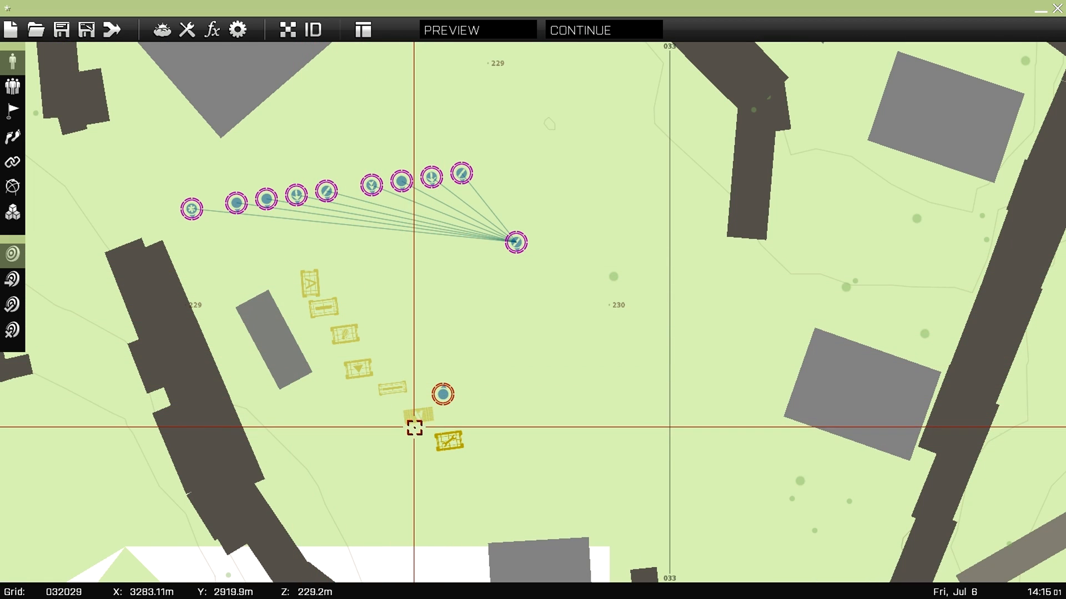
pyautogui.click(441, 441)
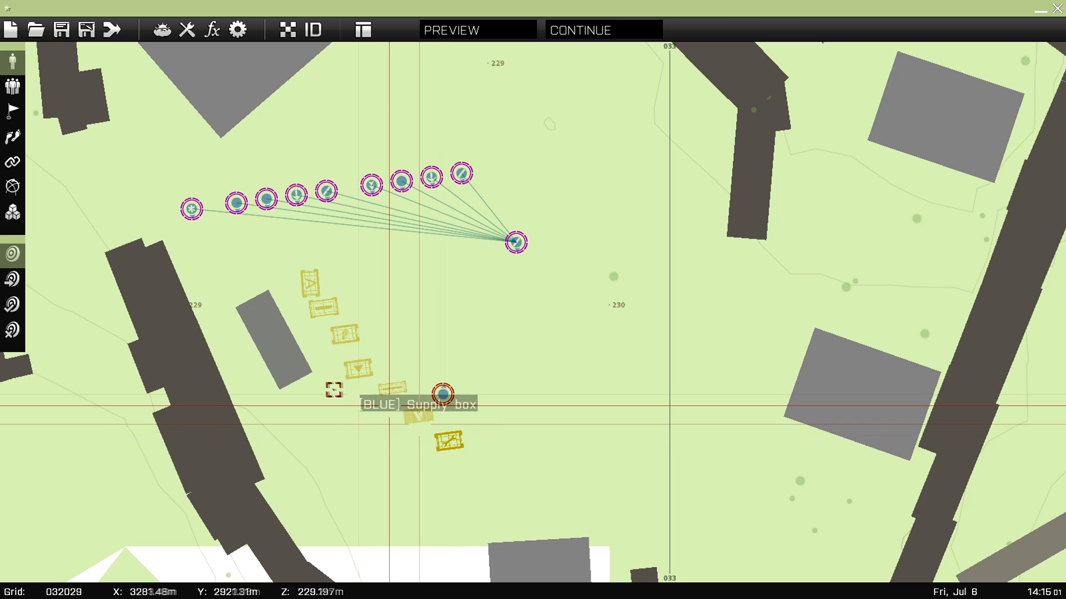
# Step: Preview the mission and walk the player over to the line of ammo crates
pyautogui.click(434, 33)
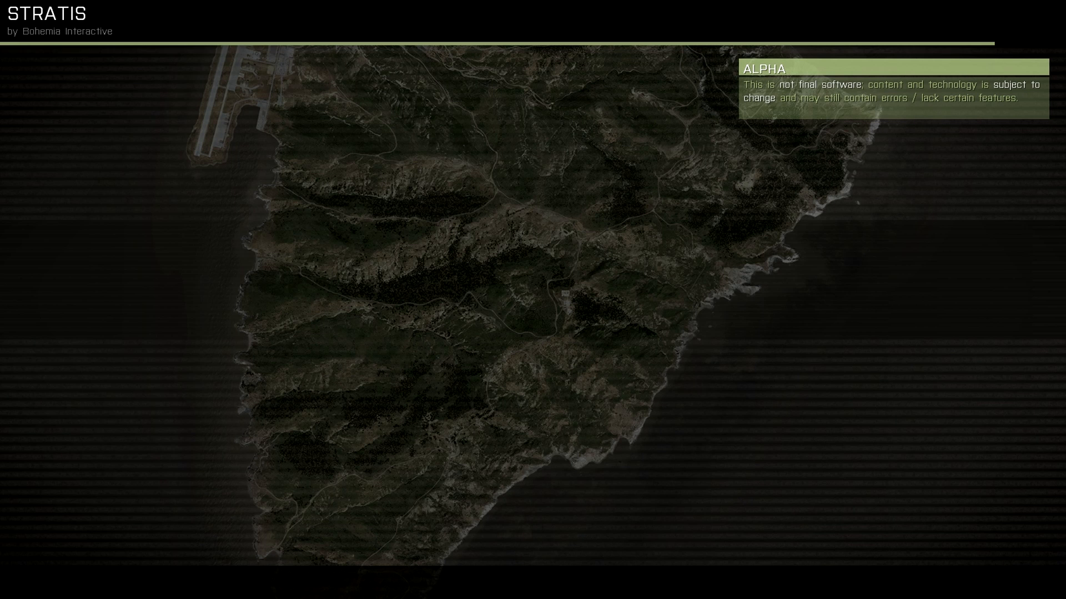
pyautogui.press('KP_Enter')
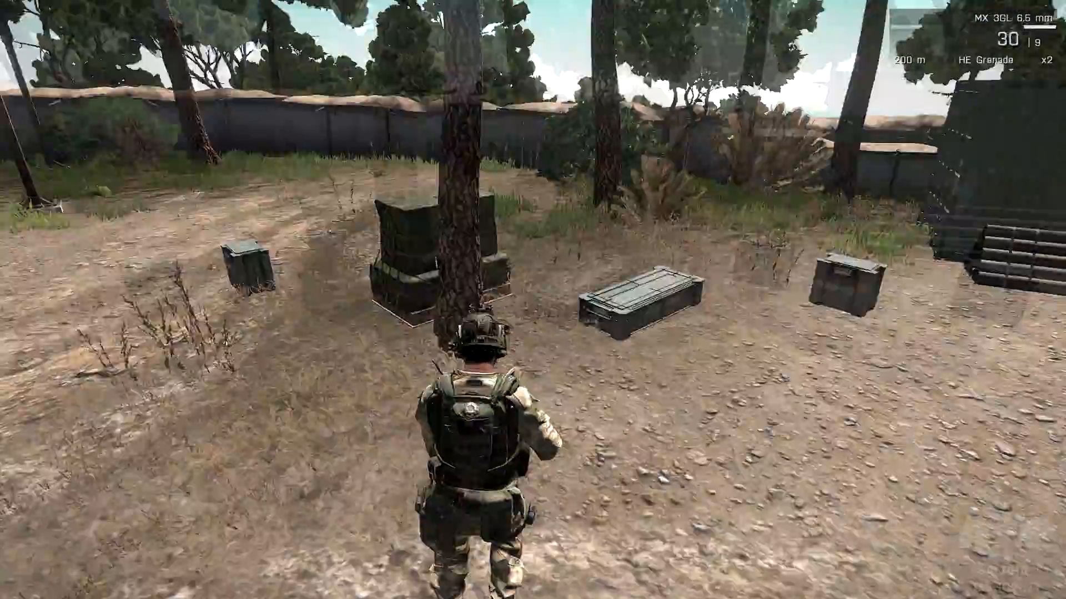
pyautogui.press('w')
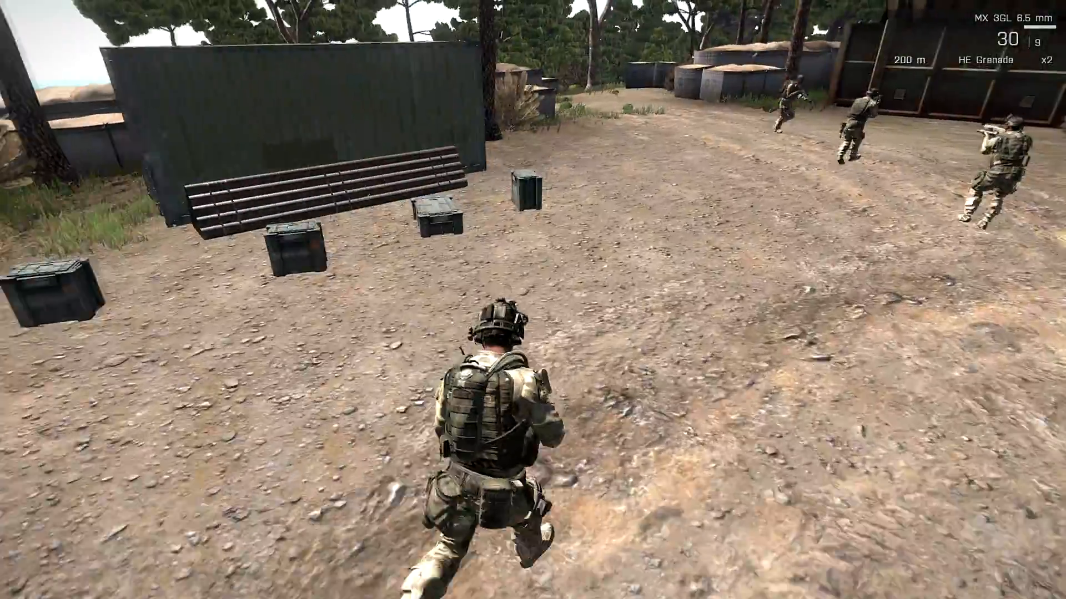
pyautogui.press('w')
# Step: Open the gear inventory of the crate in front of the player, browse its contents and close it
pyautogui.scroll(-1, 533, 300)
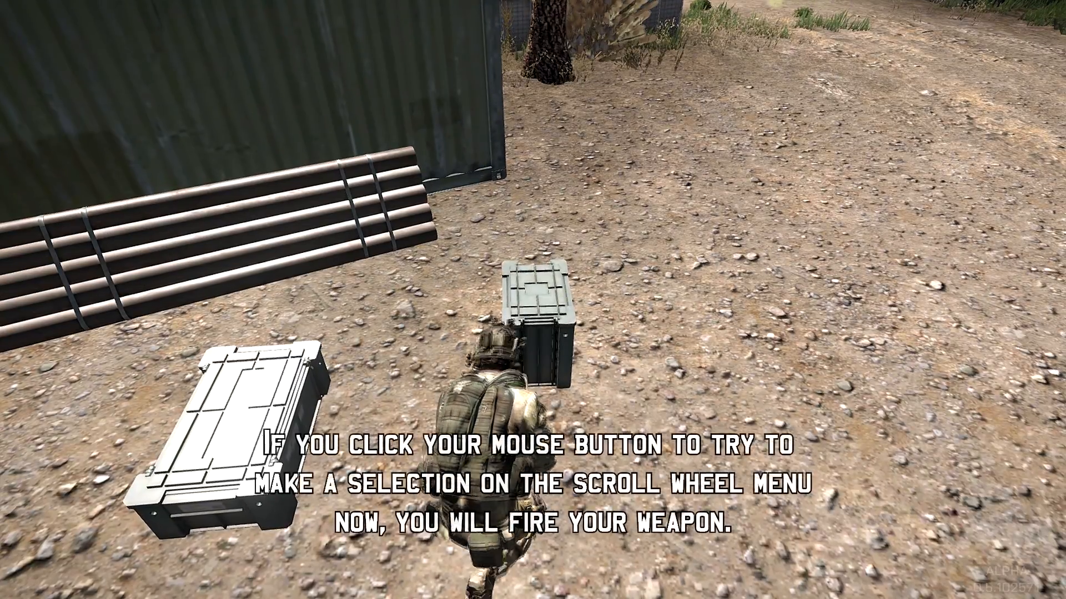
pyautogui.press('i')
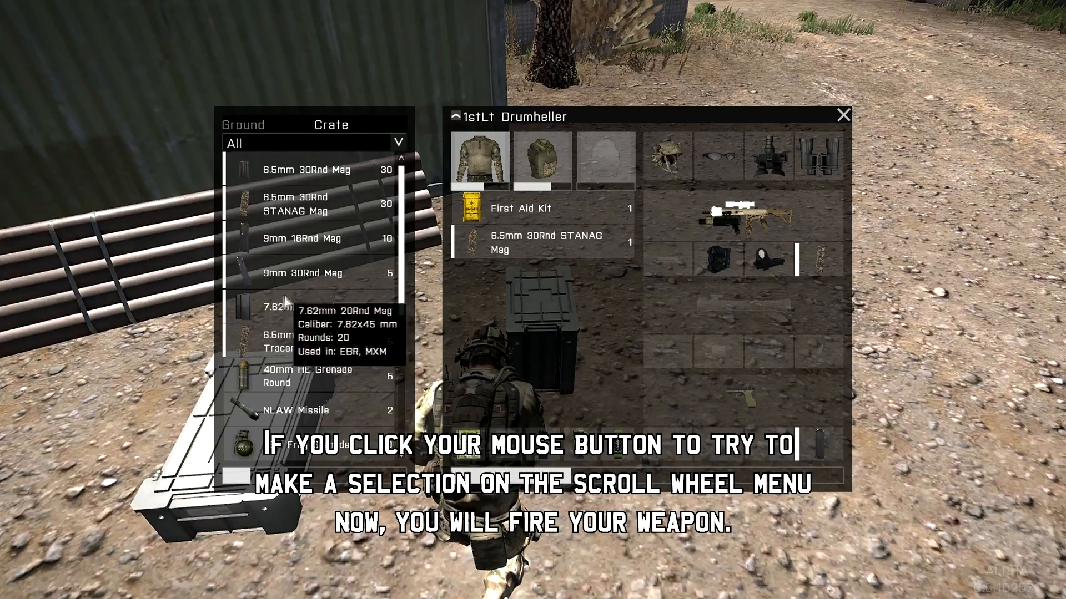
pyautogui.scroll(-7, 289, 300)
pyautogui.scroll(7, 290, 300)
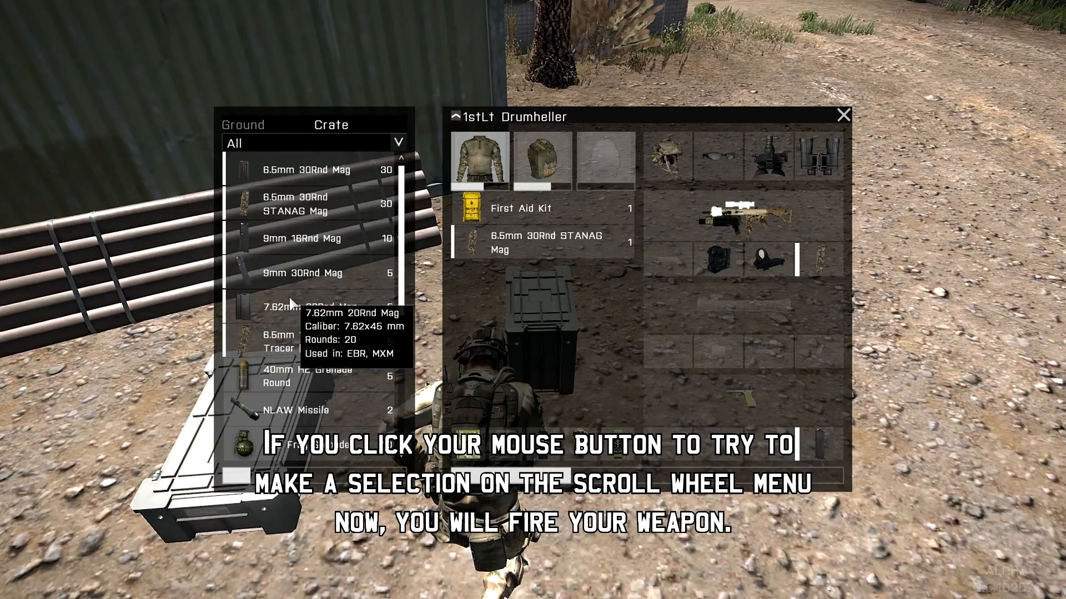
pyautogui.press('Escape')
# Step: Check the action options offered at the neighbouring crates while moving the player along the line
pyautogui.scroll(-1, 533, 300)
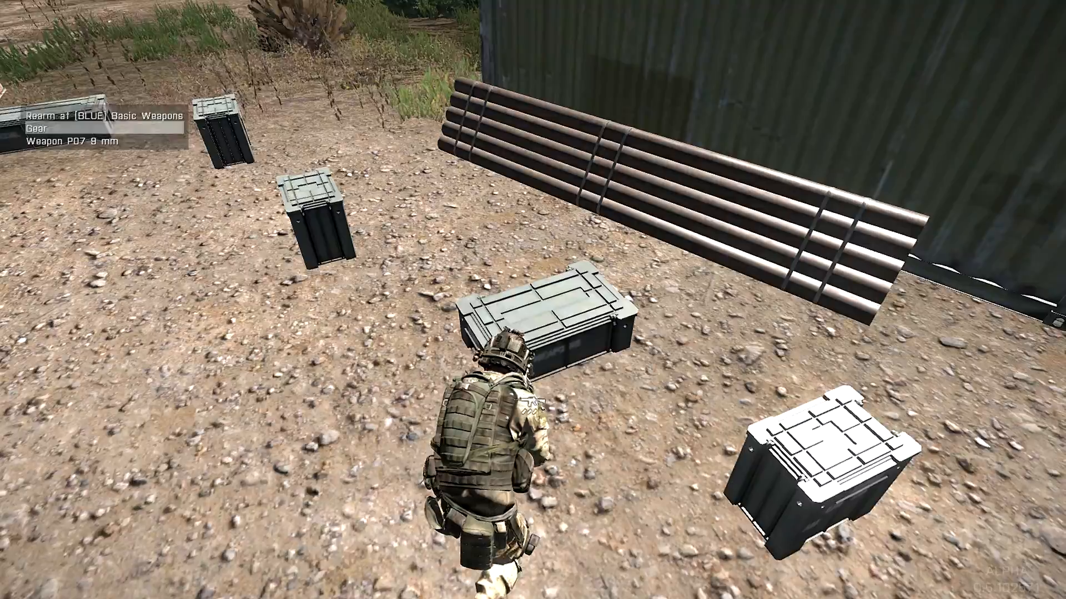
pyautogui.scroll(-1, 533, 300)
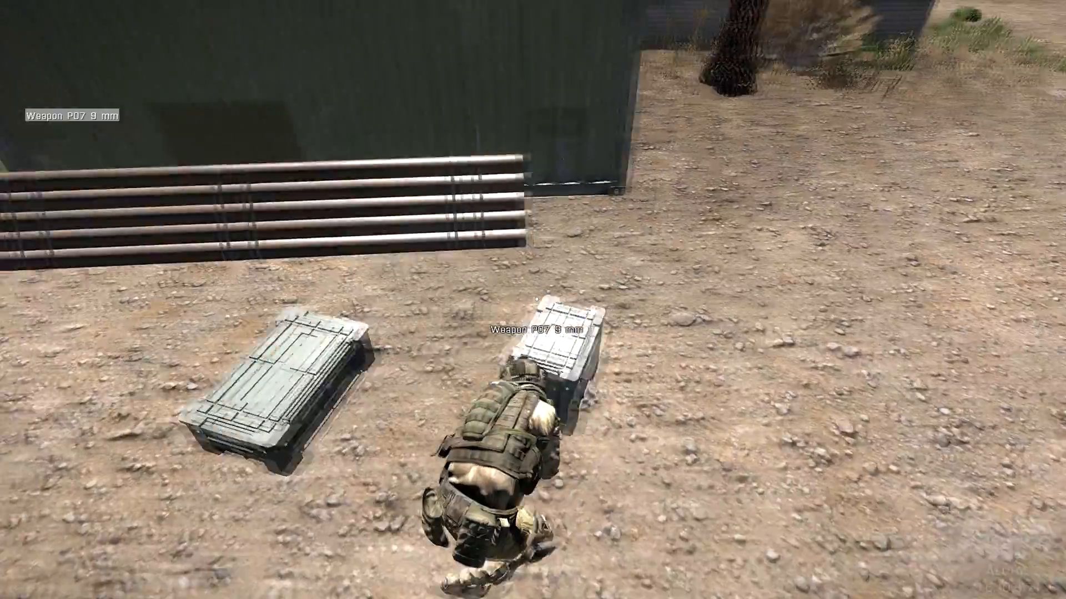
pyautogui.scroll(1, 533, 300)
pyautogui.press('a')
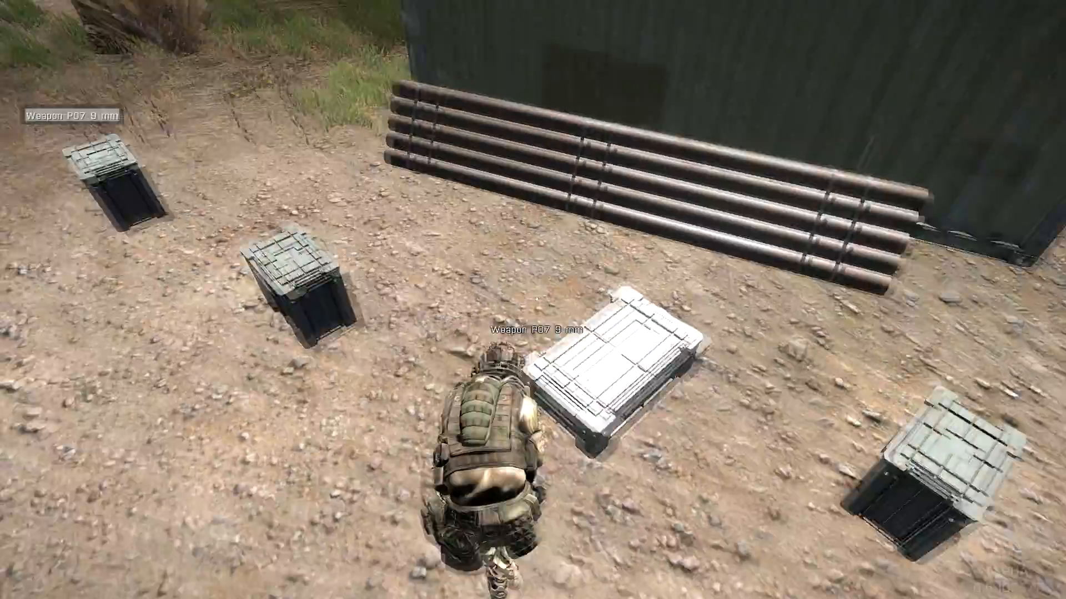
pyautogui.press('a')
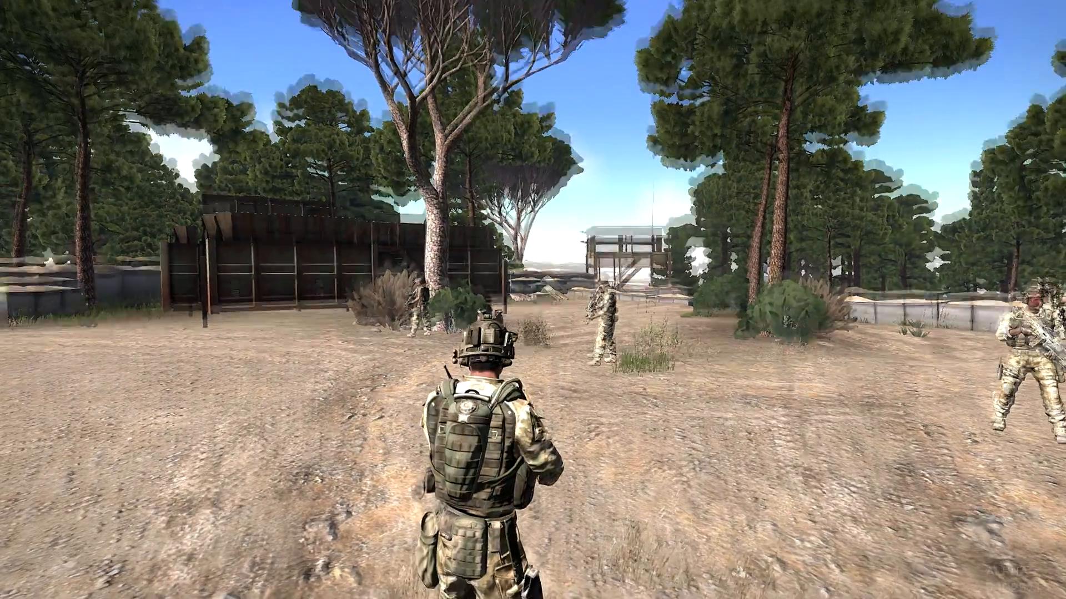
# Step: Abort the mission preview and return to the editor map
pyautogui.press('Escape')
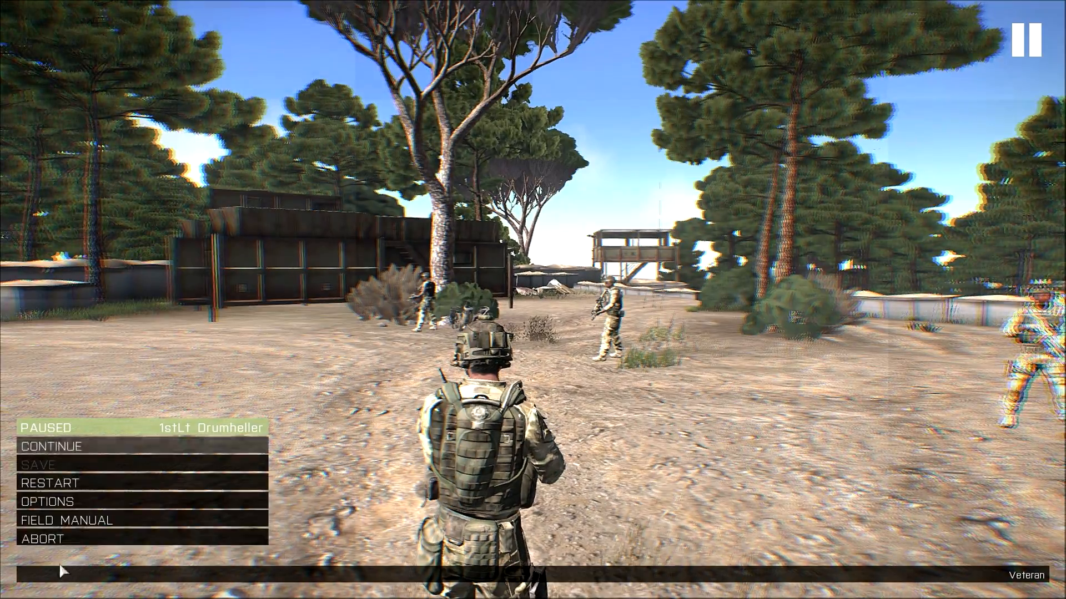
pyautogui.click(42, 541)
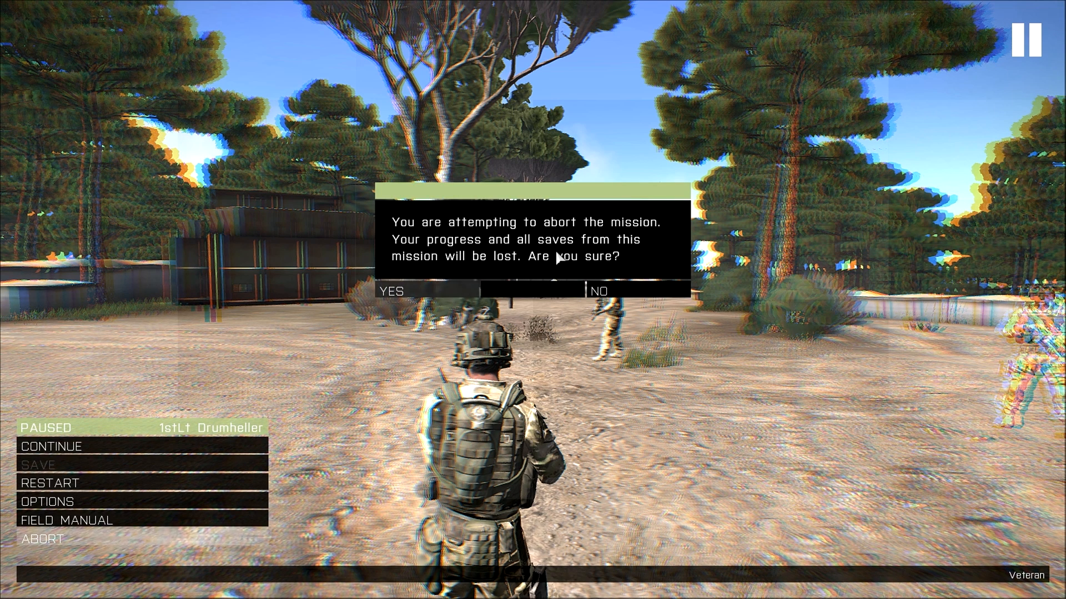
pyautogui.click(438, 292)
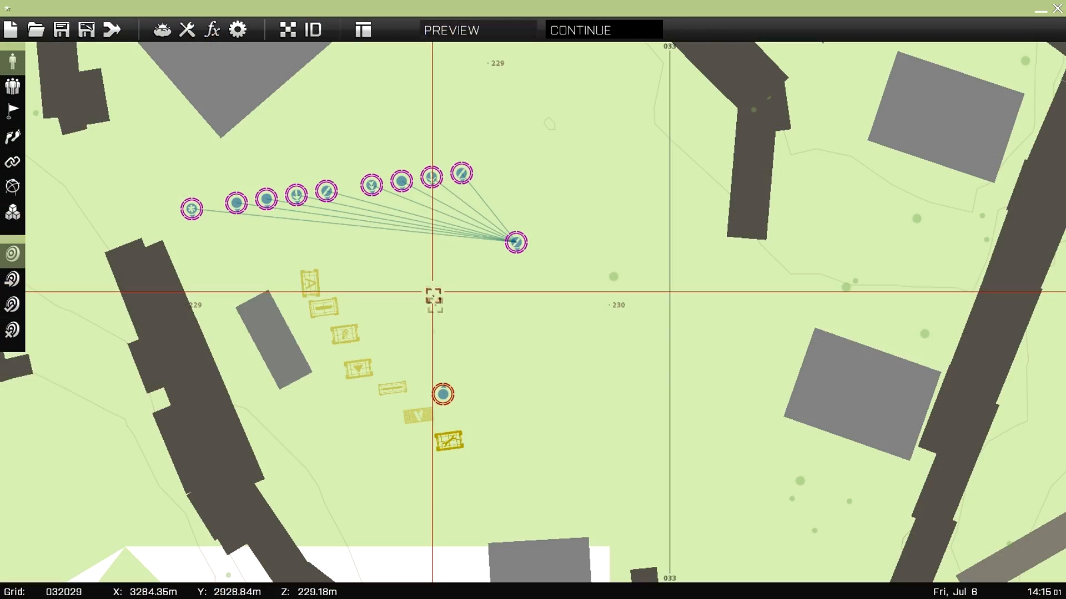
# Step: Move the player's Grenadier slightly northeast, away from the crate line
pyautogui.scroll(3, 638, 384)
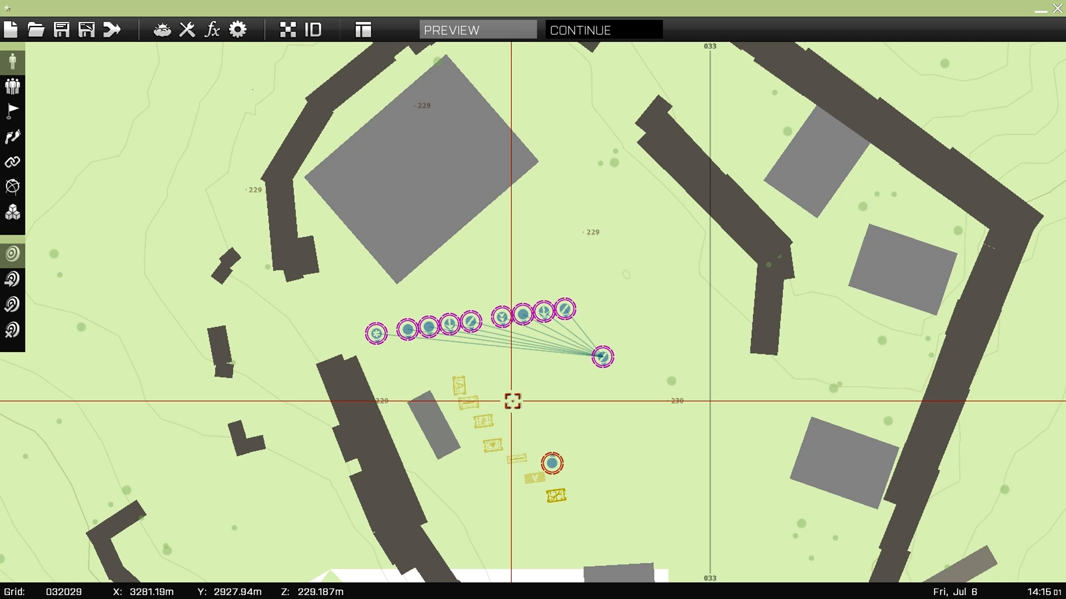
pyautogui.moveTo(514, 400); pyautogui.dragTo(492, 376, button='right')
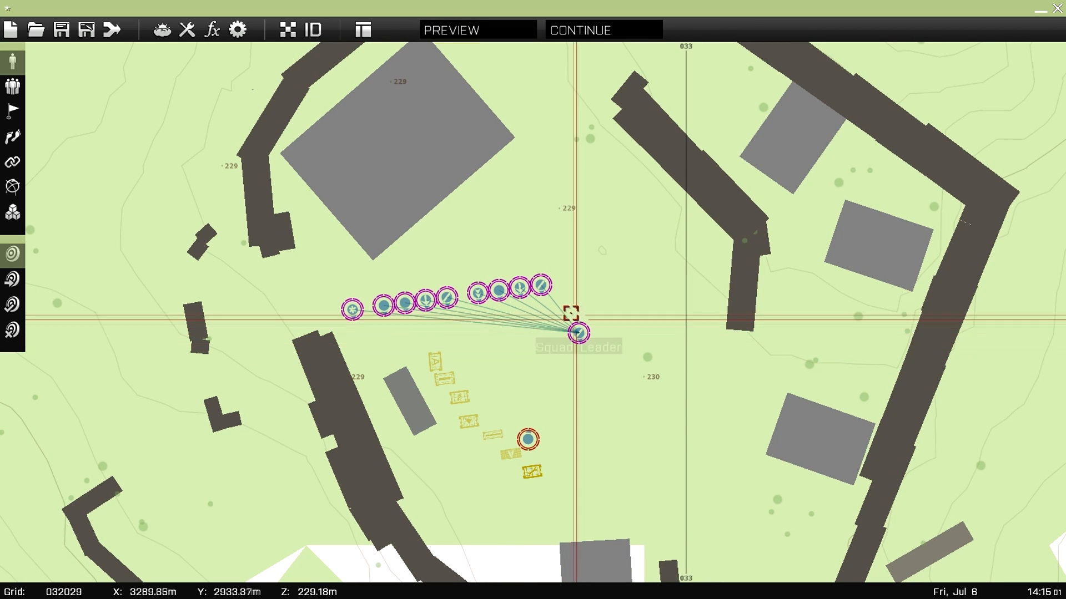
pyautogui.moveTo(530, 443); pyautogui.dragTo(542, 428)
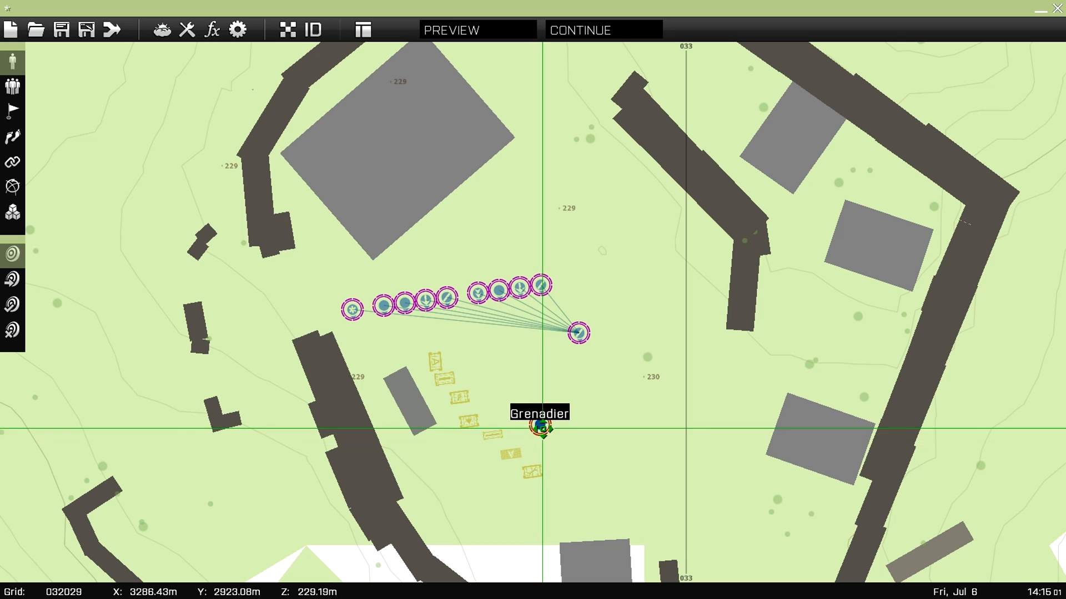
pyautogui.moveTo(573, 452); pyautogui.dragTo(525, 402, button='right')
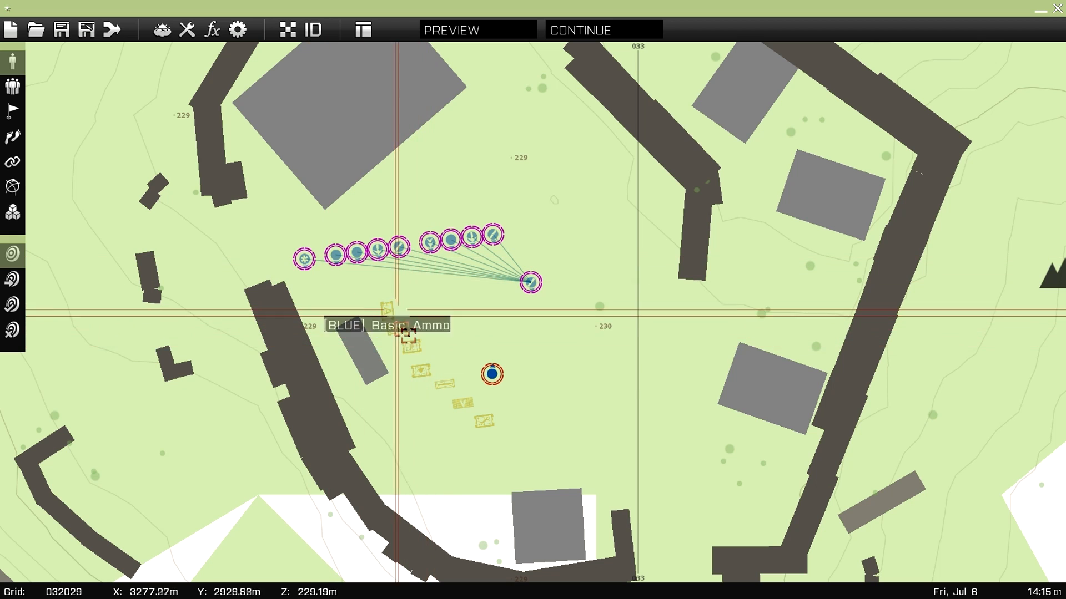
pyautogui.moveTo(564, 375); pyautogui.dragTo(493, 391, button='right')
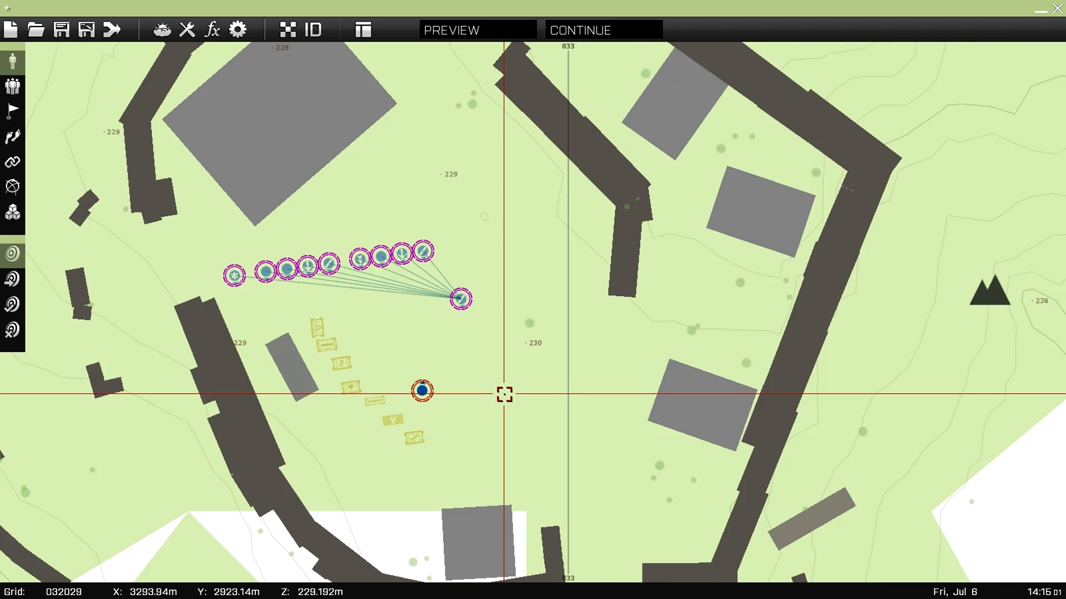
pyautogui.moveTo(594, 388); pyautogui.dragTo(554, 402, button='right')
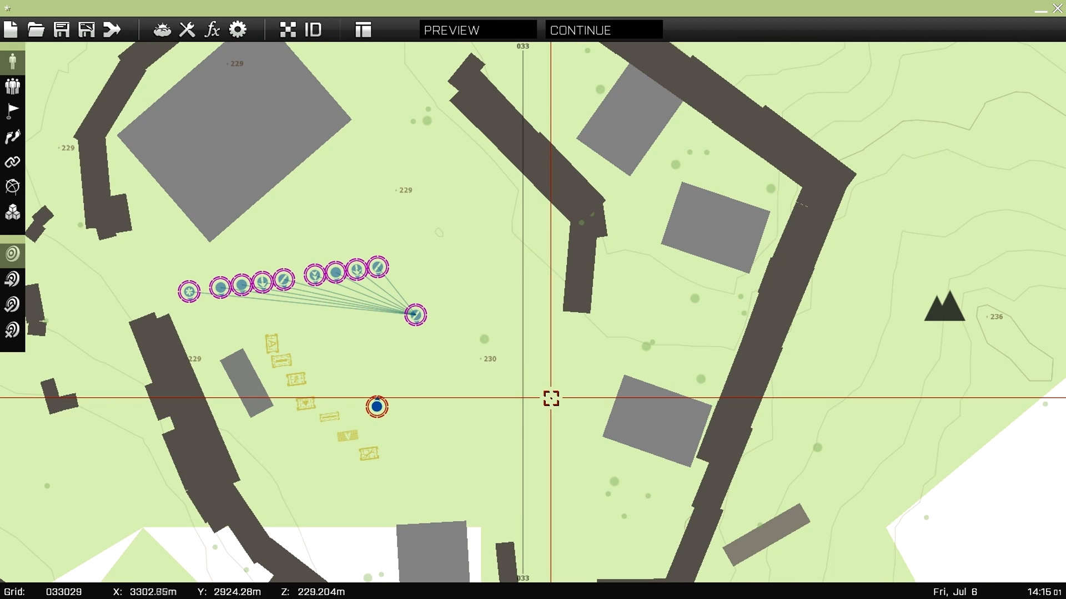
pyautogui.doubleClick(567, 372)
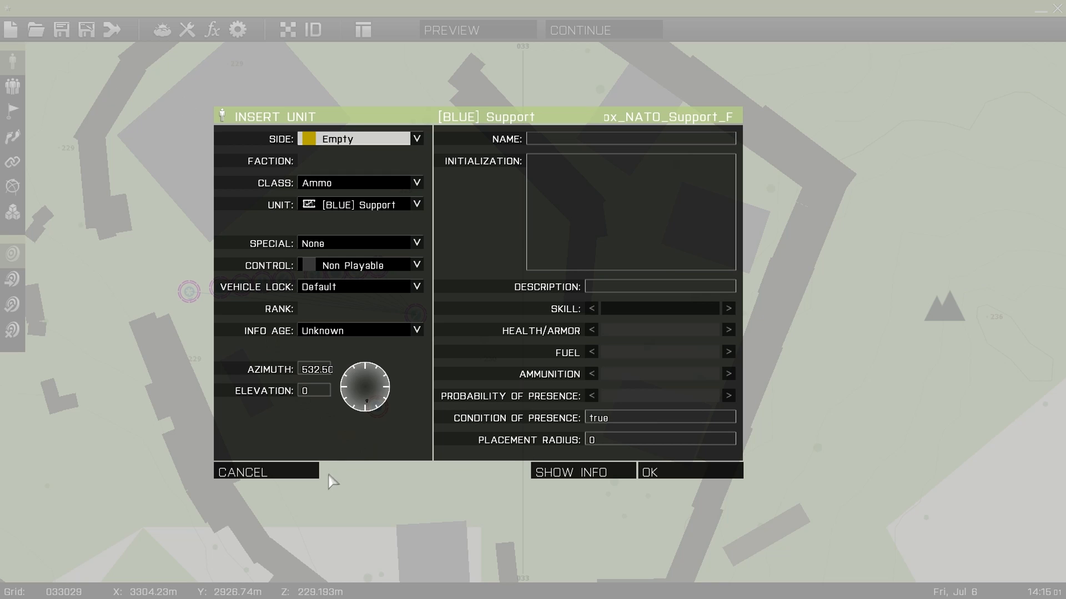
pyautogui.click(310, 471)
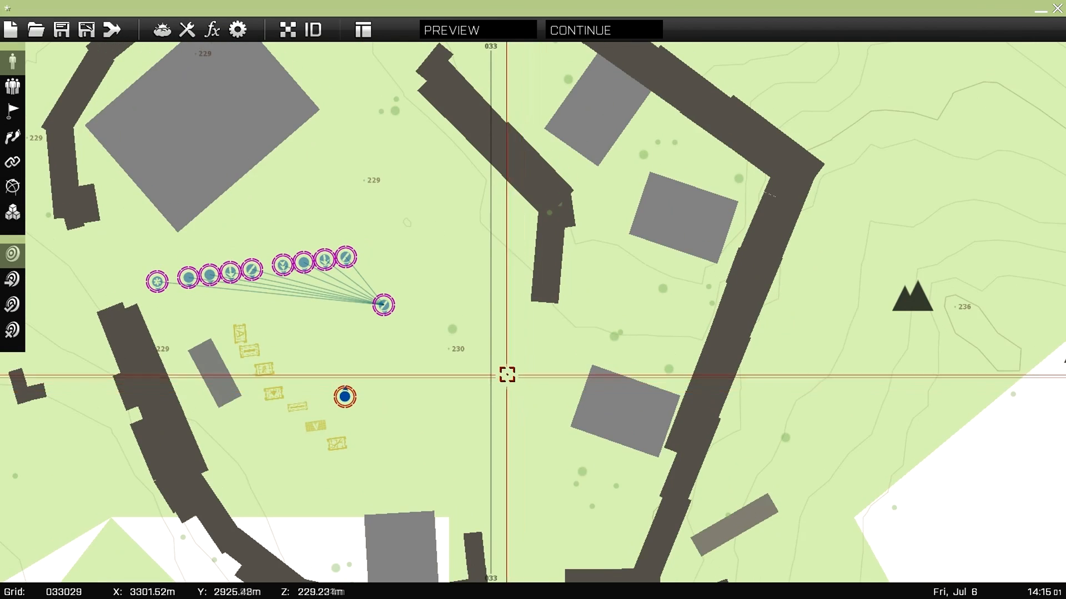
# Step: Insert an empty Cars-class Hunter HMG [Blue], then move it beside the large northern building and rotate it diagonally
pyautogui.doubleClick(509, 361)
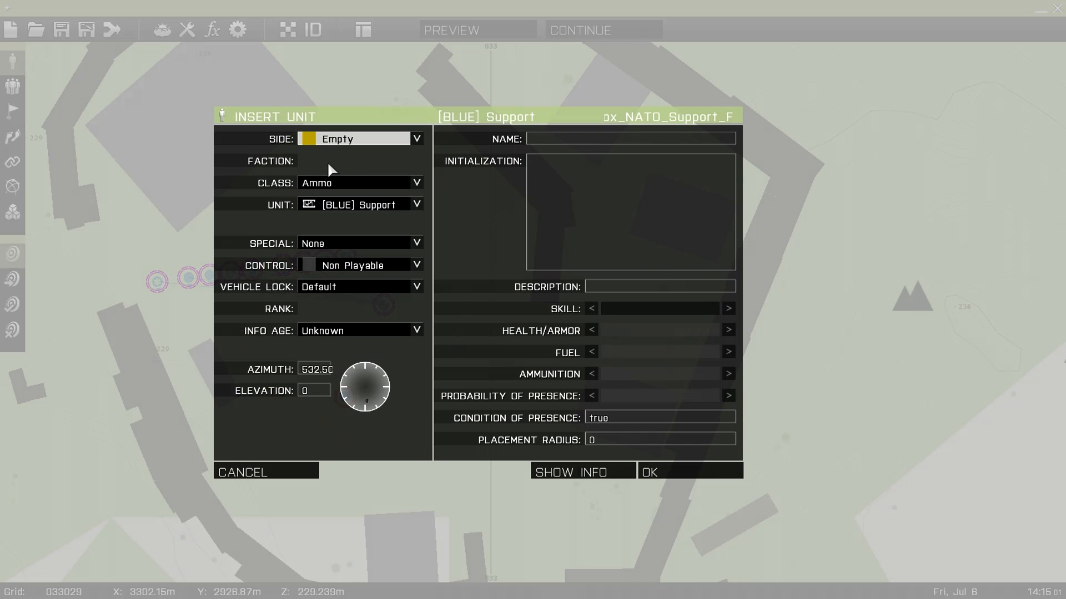
pyautogui.click(333, 181)
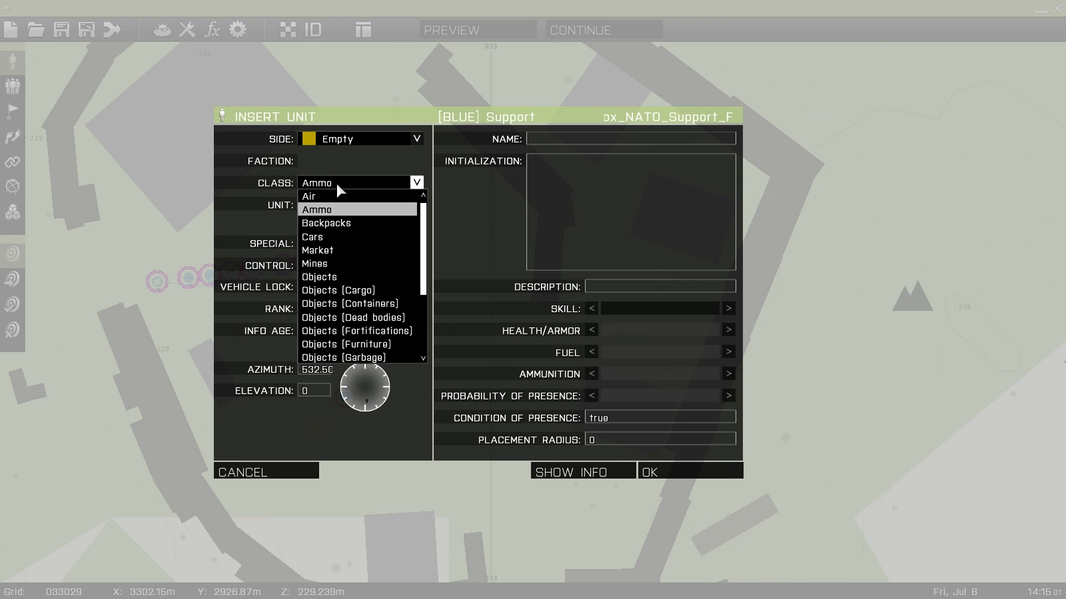
pyautogui.click(330, 238)
pyautogui.click(349, 206)
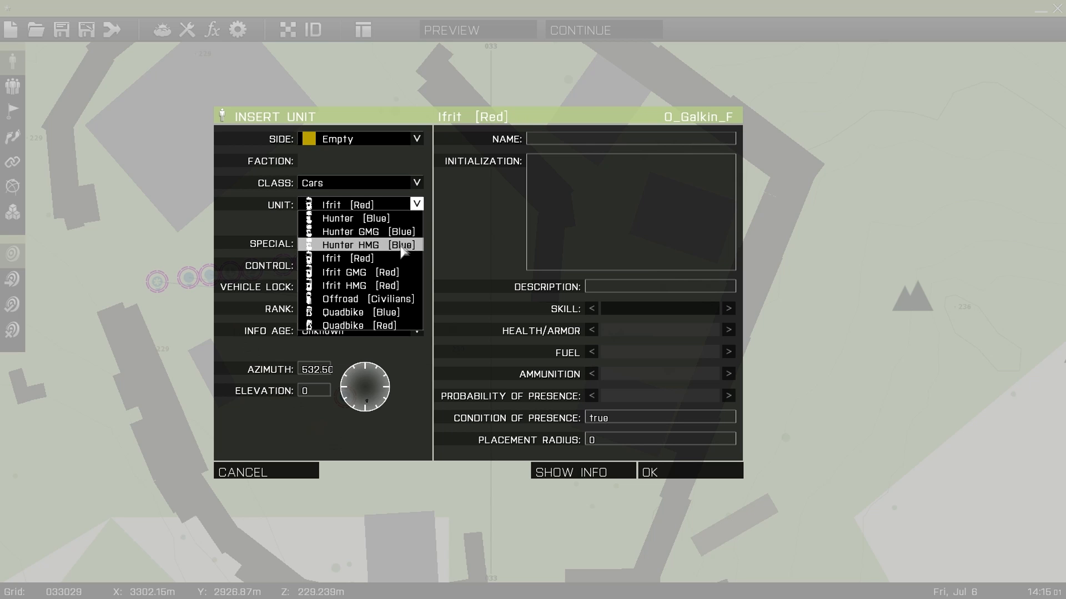
pyautogui.click(363, 245)
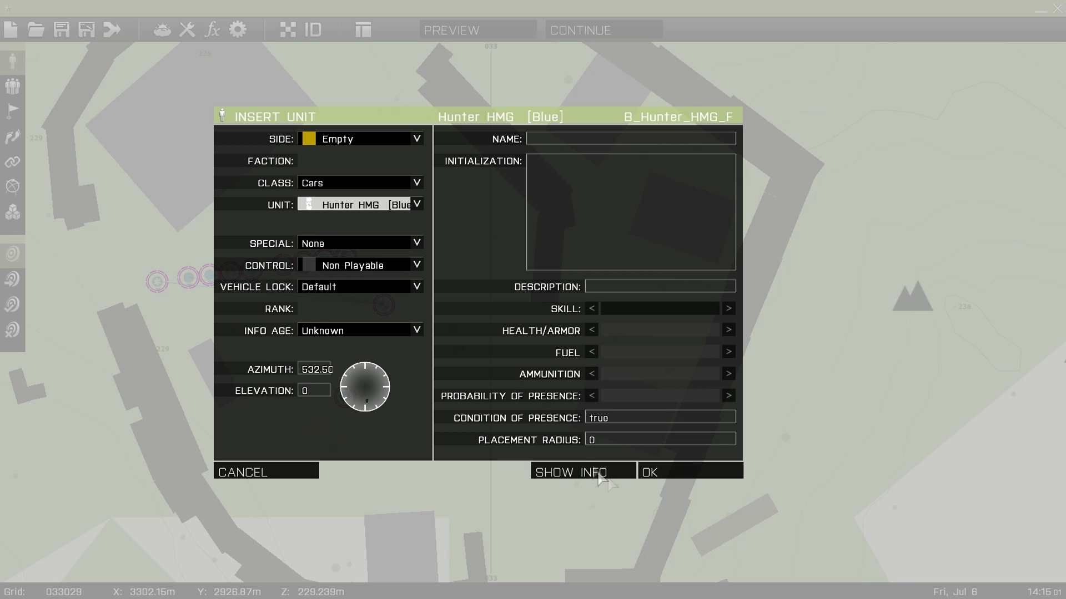
pyautogui.click(648, 472)
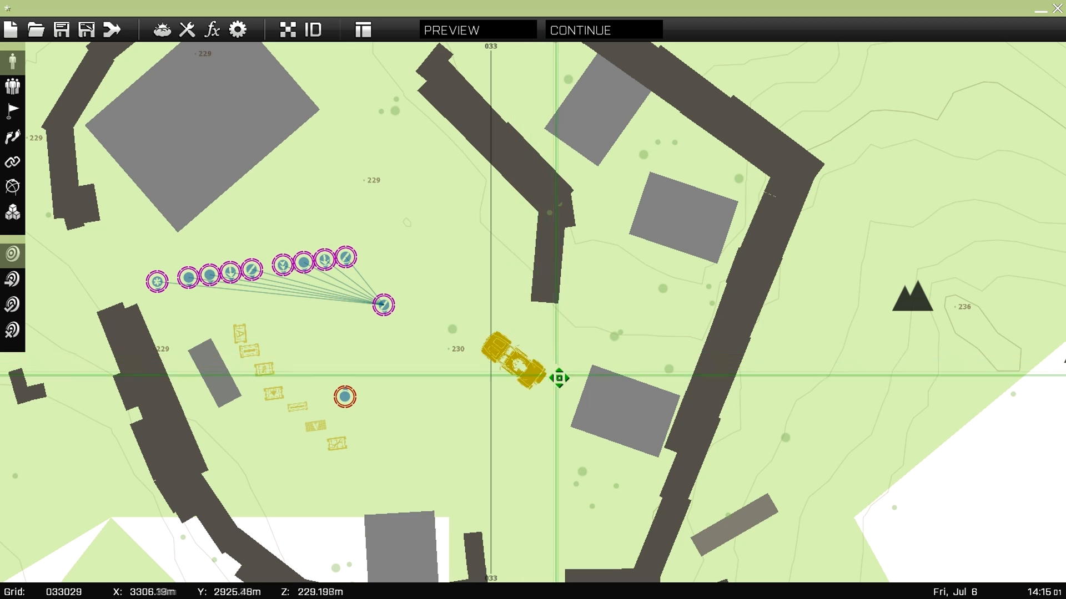
pyautogui.moveTo(513, 355); pyautogui.dragTo(416, 104)
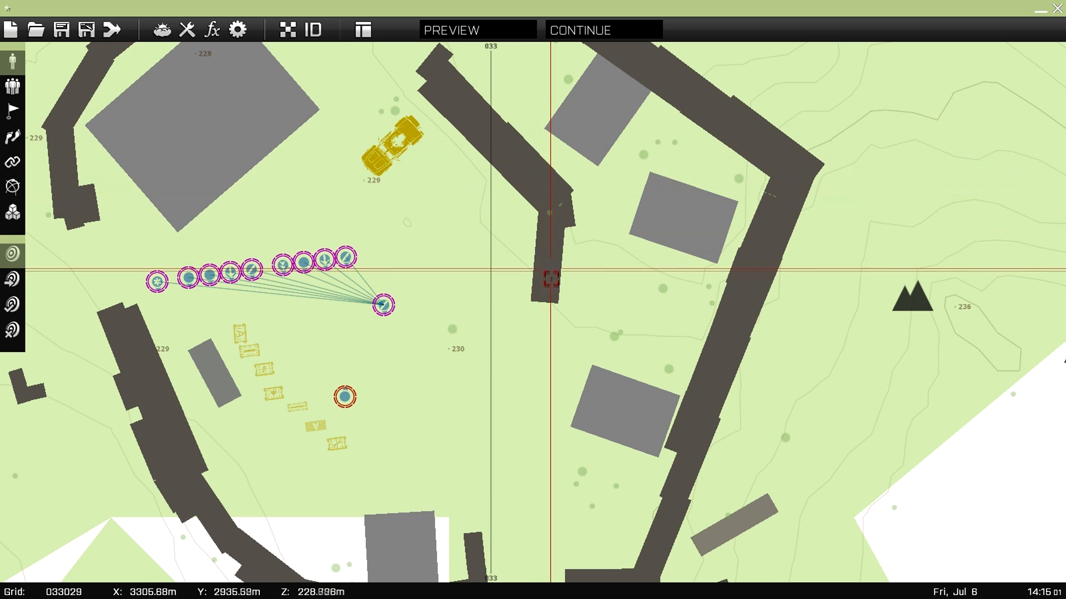
pyautogui.moveTo(396, 146); pyautogui.dragTo(466, 278)
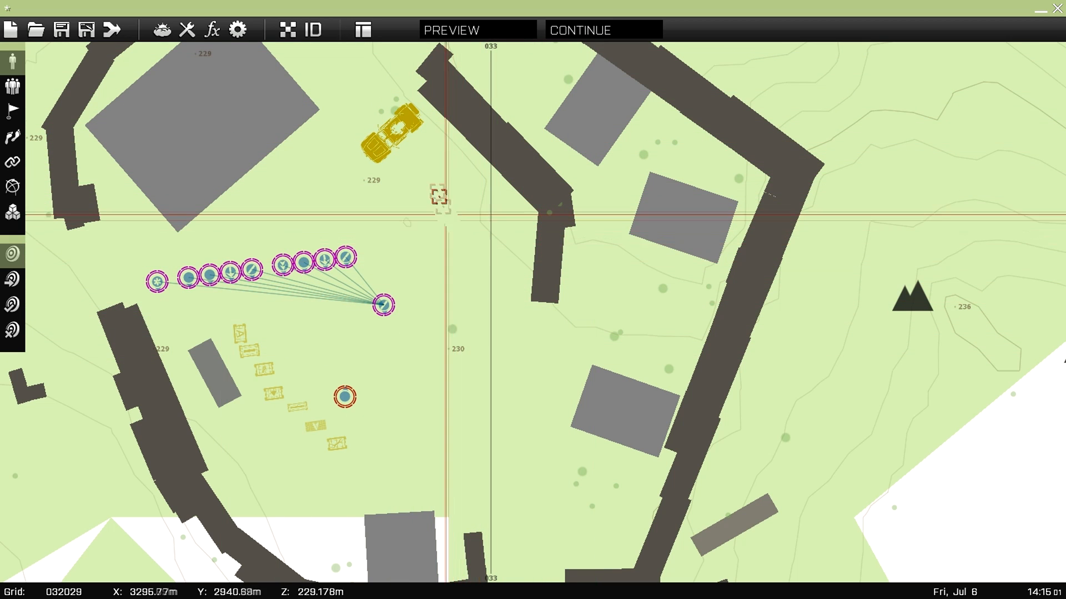
# Step: Insert an empty Hunter GMG [Blue] just southeast of the Hunter HMG
pyautogui.doubleClick(425, 167)
pyautogui.click(386, 204)
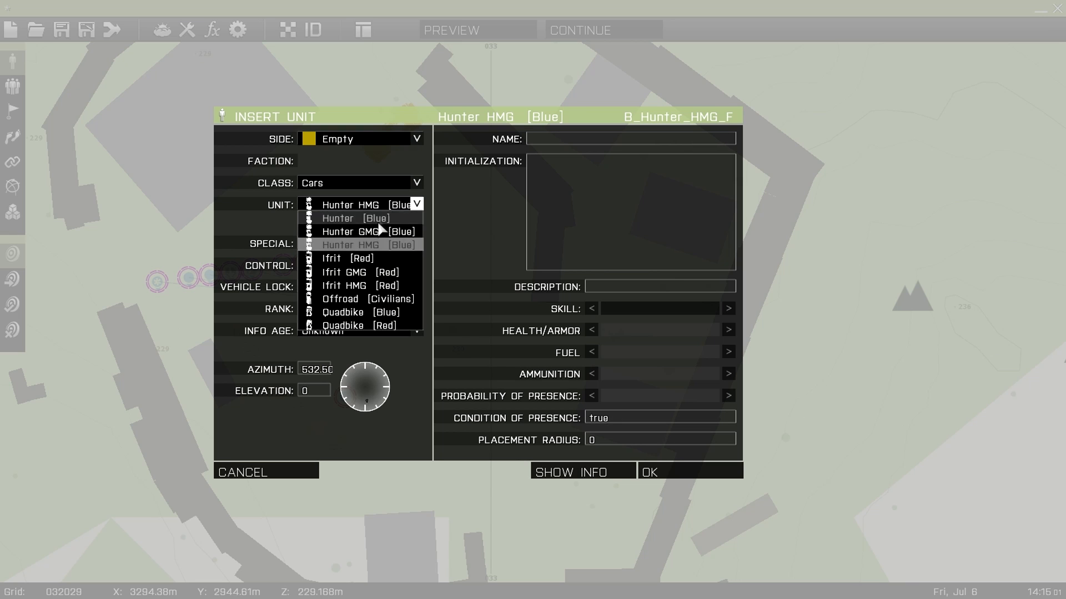
pyautogui.click(356, 231)
pyautogui.click(670, 475)
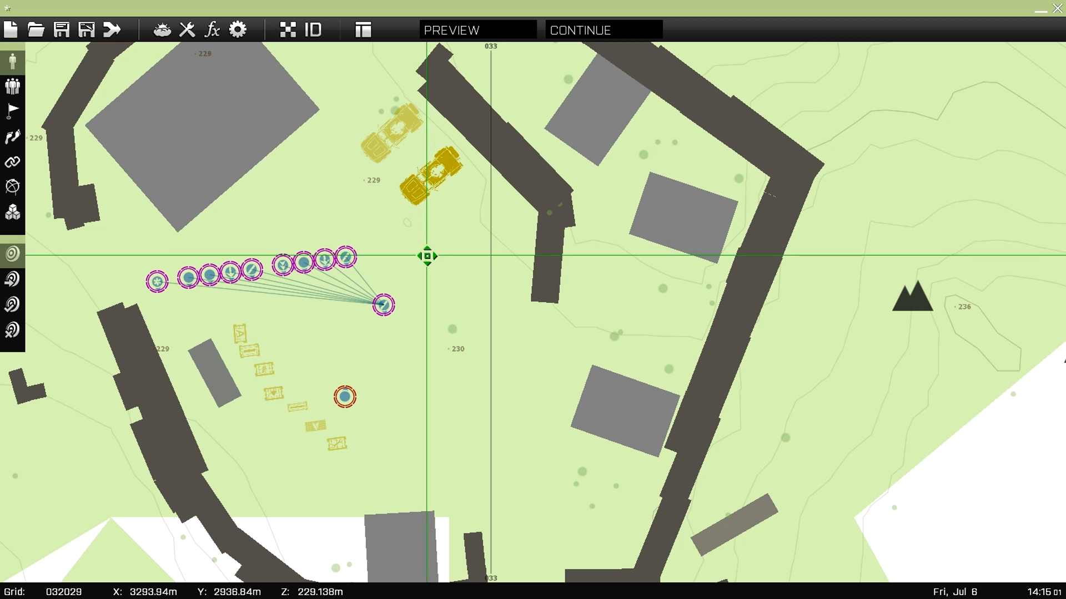
# Step: Insert an empty Hunter [Blue] southeast of the Hunter GMG and align it with the parked row
pyautogui.doubleClick(488, 231)
pyautogui.click(409, 206)
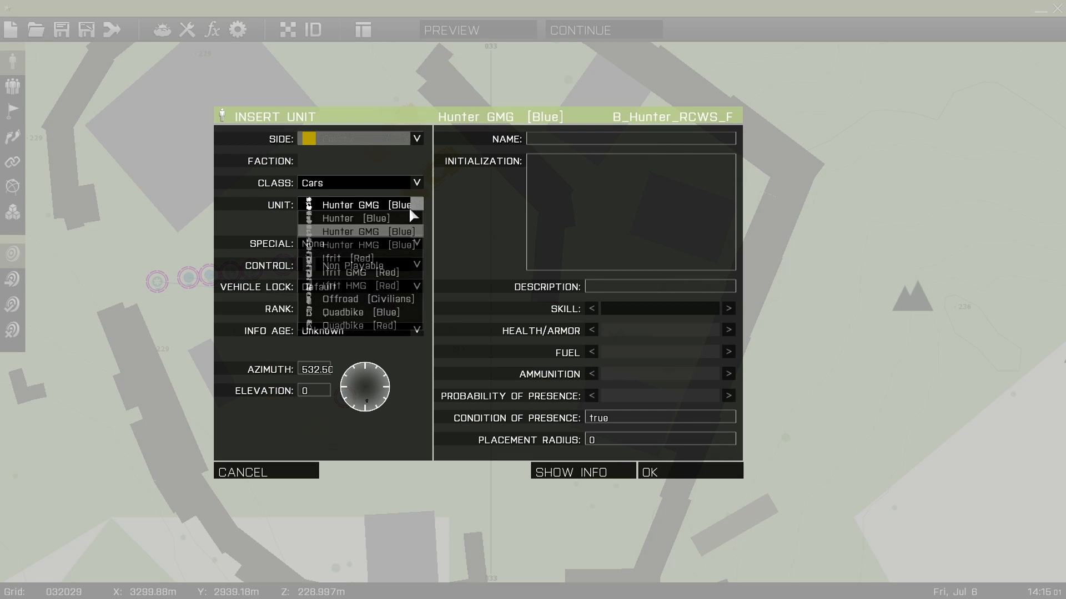
pyautogui.click(375, 217)
pyautogui.click(675, 466)
pyautogui.keyDown('shift'); pyautogui.moveTo(490, 231); pyautogui.dragTo(426, 257); pyautogui.keyUp('shift')
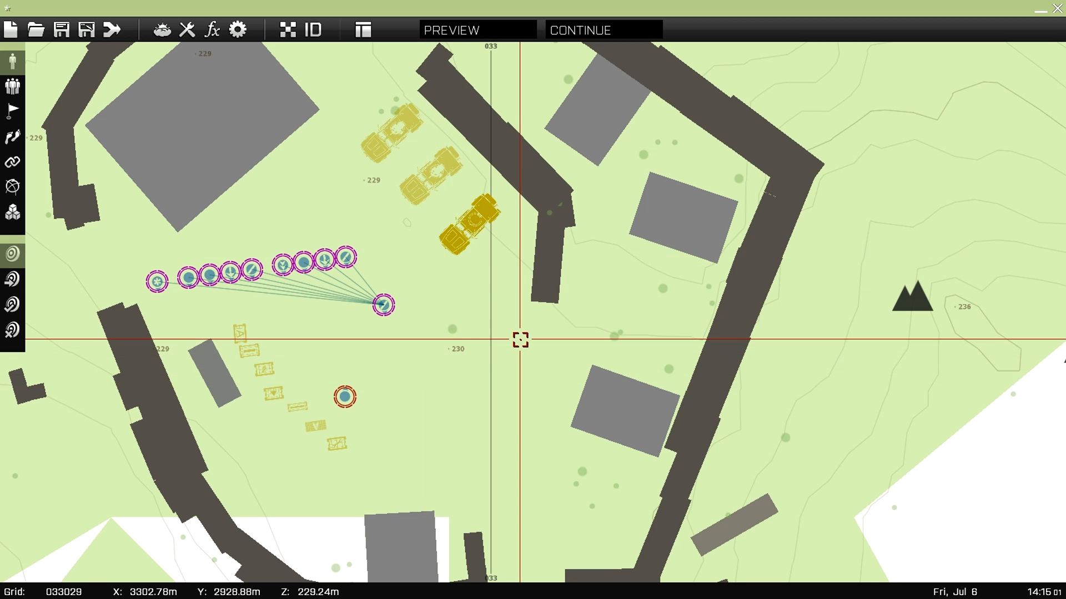
# Step: Insert an empty Quadbike [Blue] southeast of the Hunter row and rotate it
pyautogui.doubleClick(525, 333)
pyautogui.click(406, 210)
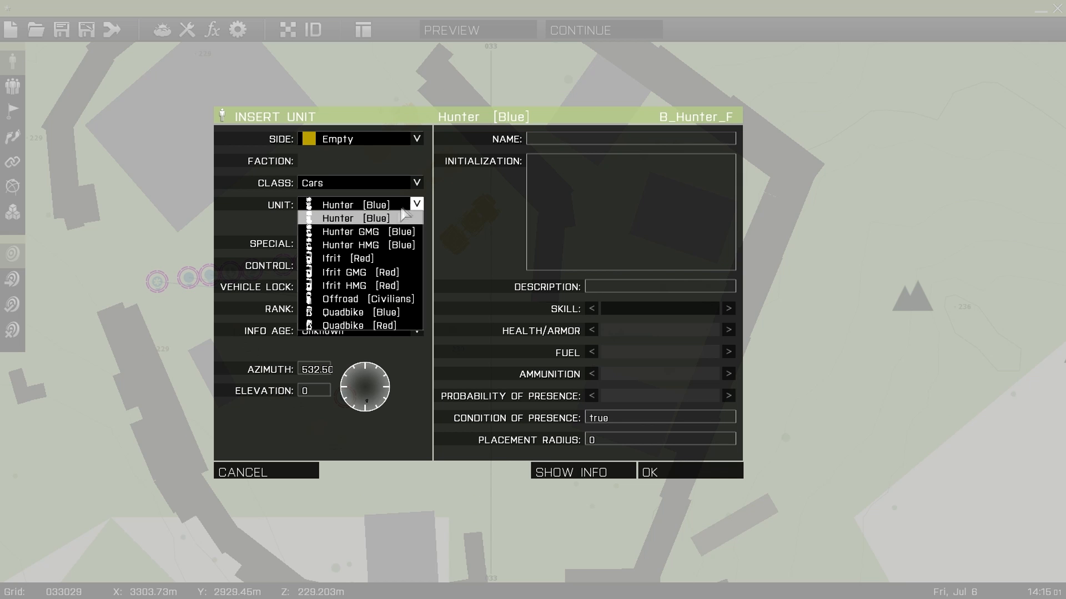
pyautogui.click(412, 314)
pyautogui.click(666, 468)
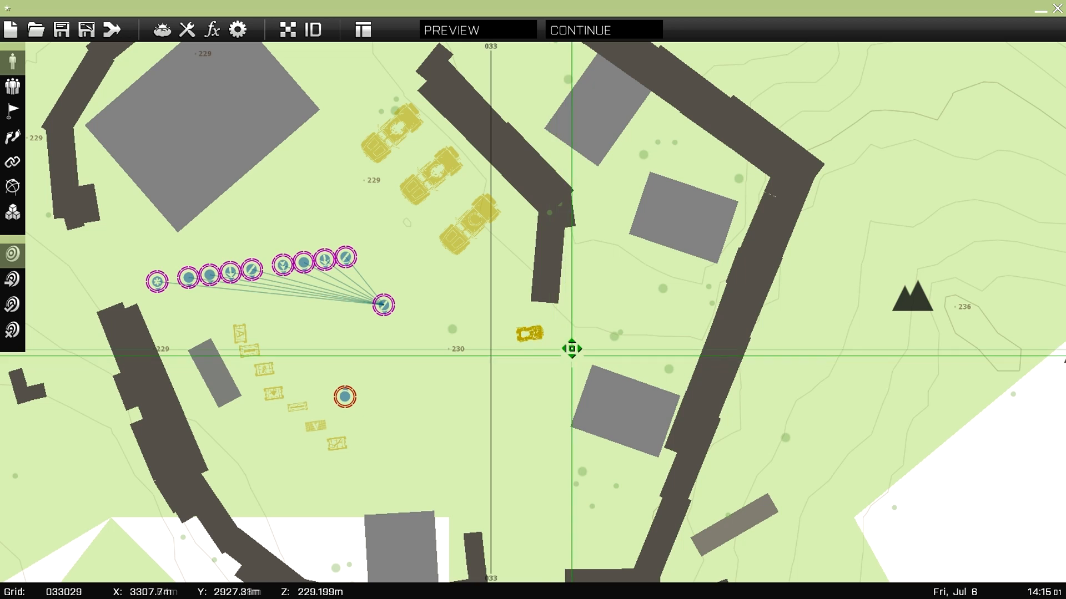
pyautogui.scroll(5, 540, 352)
pyautogui.keyDown('shift'); pyautogui.moveTo(511, 306); pyautogui.dragTo(391, 243); pyautogui.keyUp('shift')
pyautogui.scroll(-4, 451, 314)
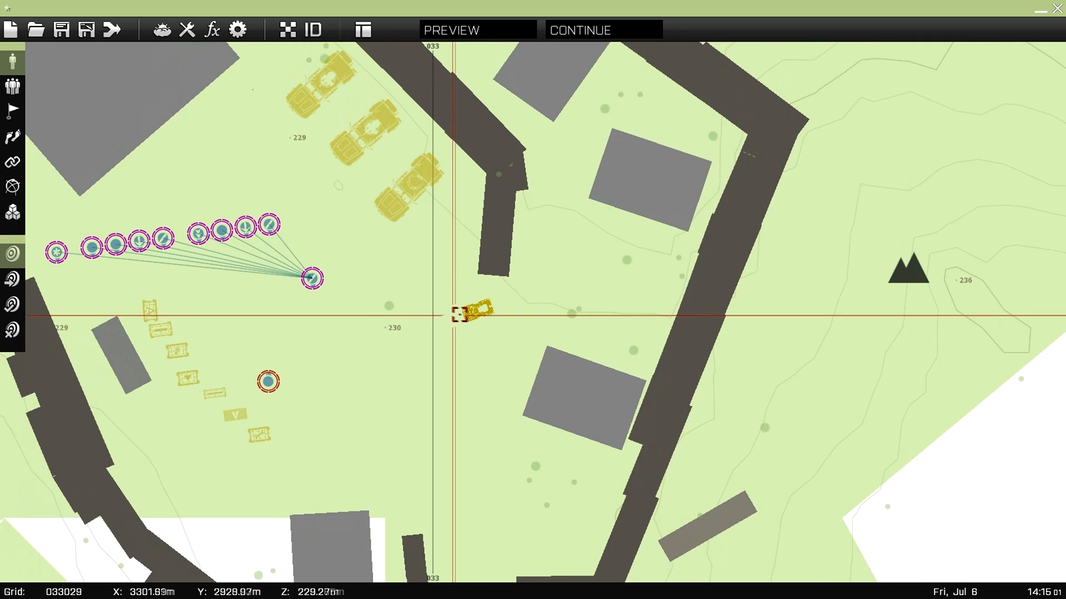
# Step: Move the Quadbike just southeast of the parked Hunters and paste three copies of it in a north-south column
pyautogui.moveTo(481, 314); pyautogui.dragTo(453, 231)
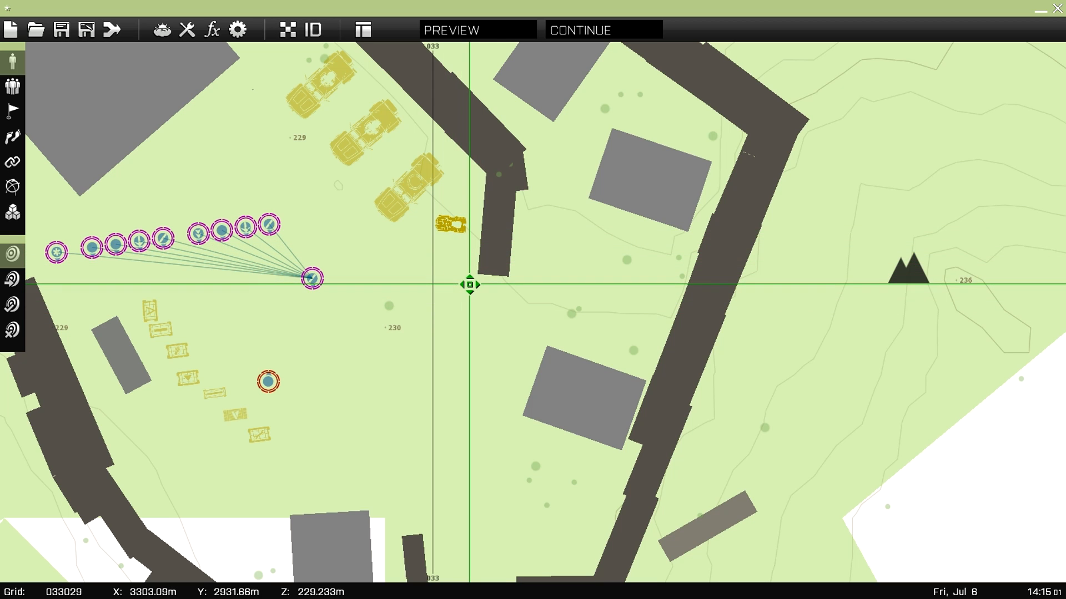
pyautogui.moveTo(450, 225); pyautogui.dragTo(453, 211)
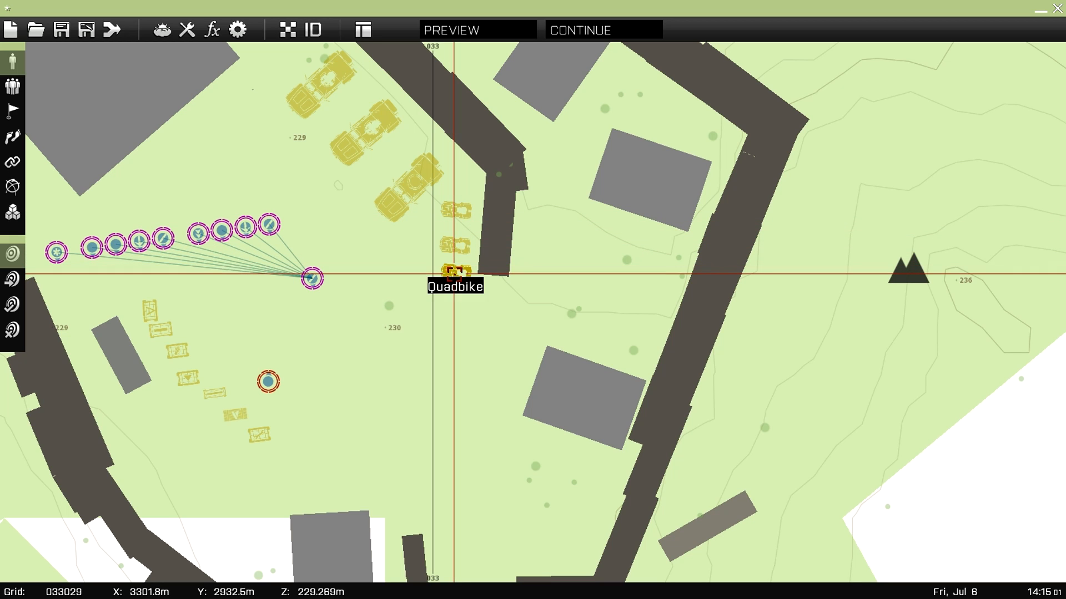
pyautogui.click(453, 302)
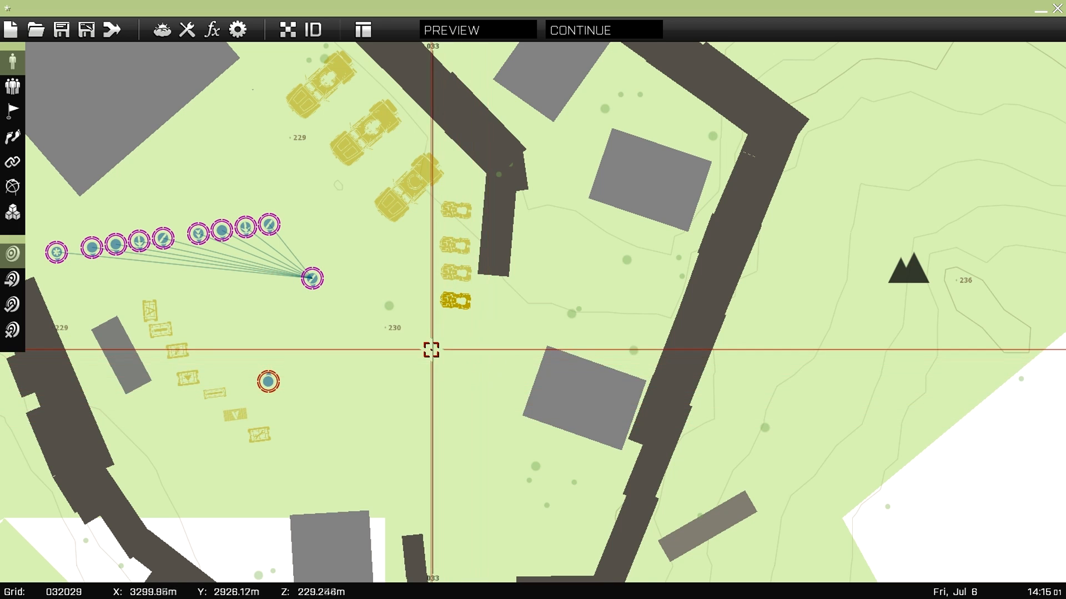
# Step: Preview the mission to check the squad, crates and vehicles, and abort back to the editor
pyautogui.moveTo(432, 349); pyautogui.dragTo(457, 391, button='right')
pyautogui.click(451, 34)
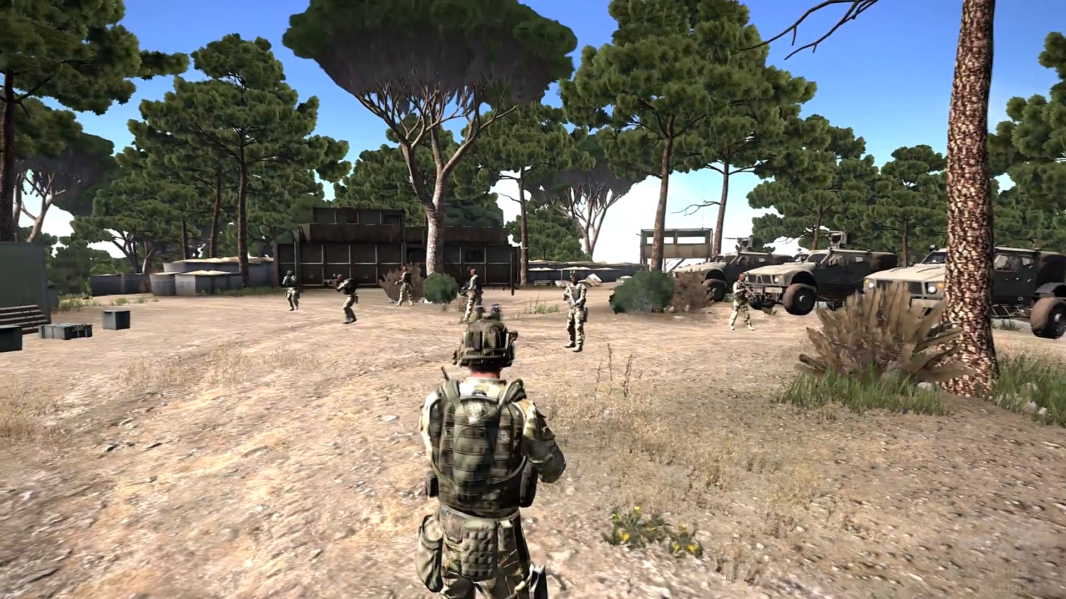
pyautogui.press('Escape')
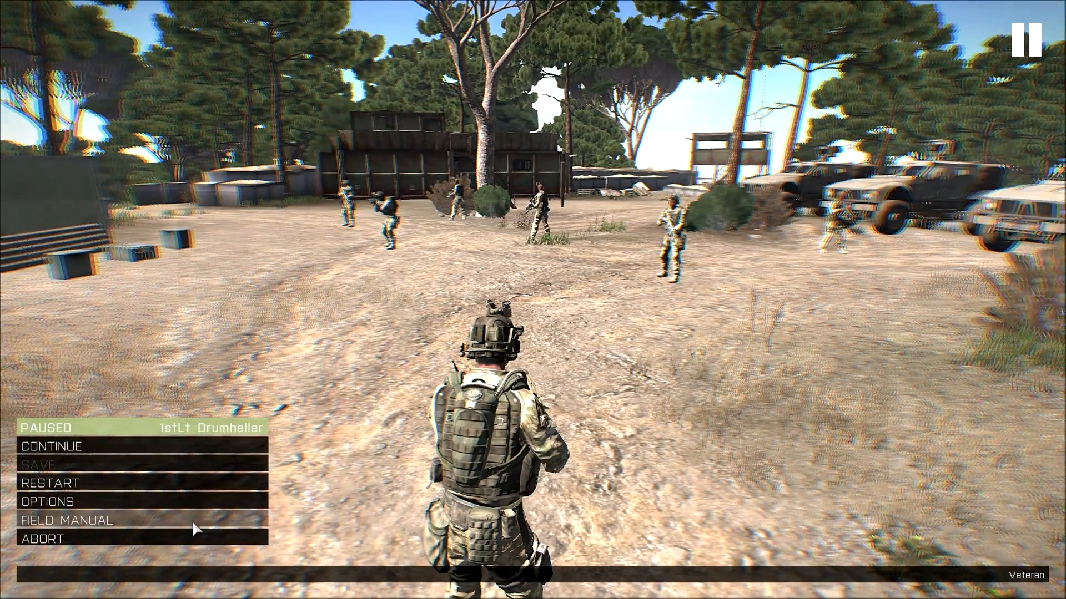
pyautogui.click(192, 535)
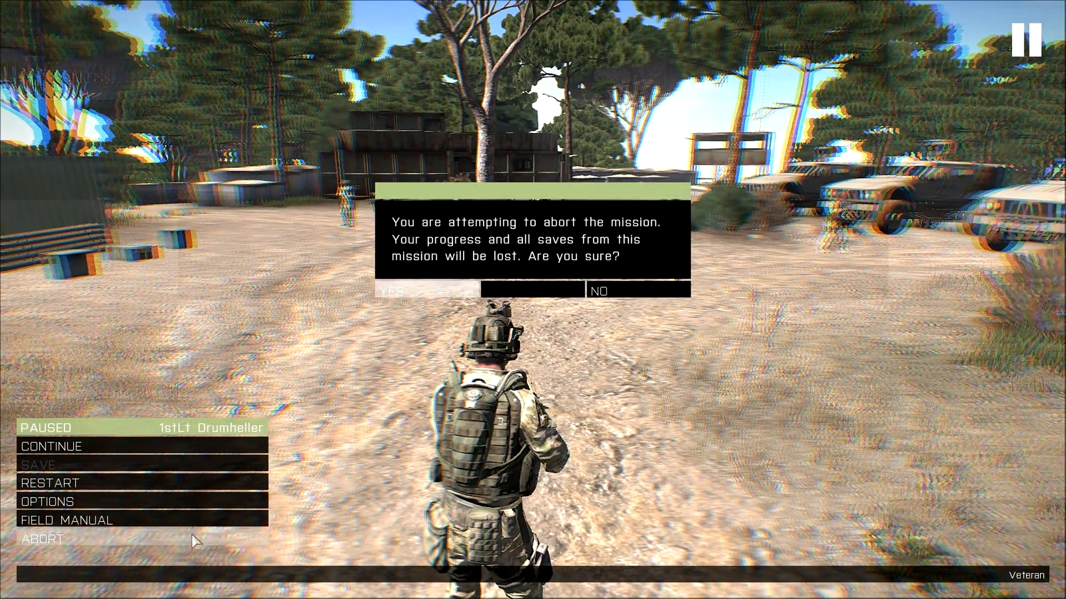
pyautogui.click(427, 291)
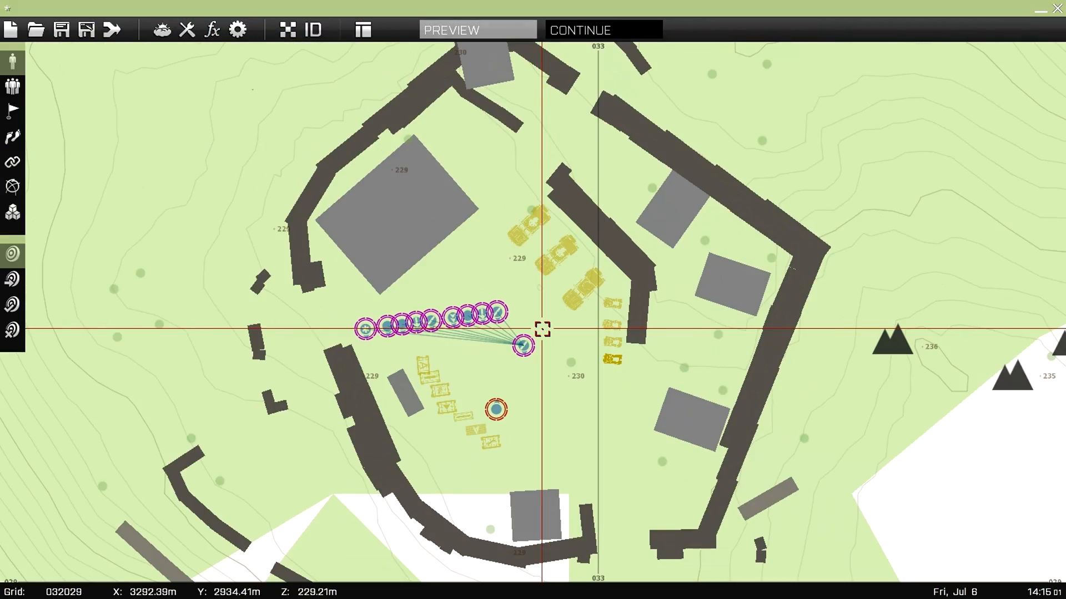
# Step: Start inserting an icon marker just north of the rifle squad, with the Empty icon and the Default color
pyautogui.moveTo(543, 329)
pyautogui.mouseDown(button='right')
pyautogui.moveTo(500, 261)
pyautogui.moveTo(497, 316)
pyautogui.moveTo(592, 339)
pyautogui.moveTo(543, 317)
pyautogui.mouseUp(button='right')
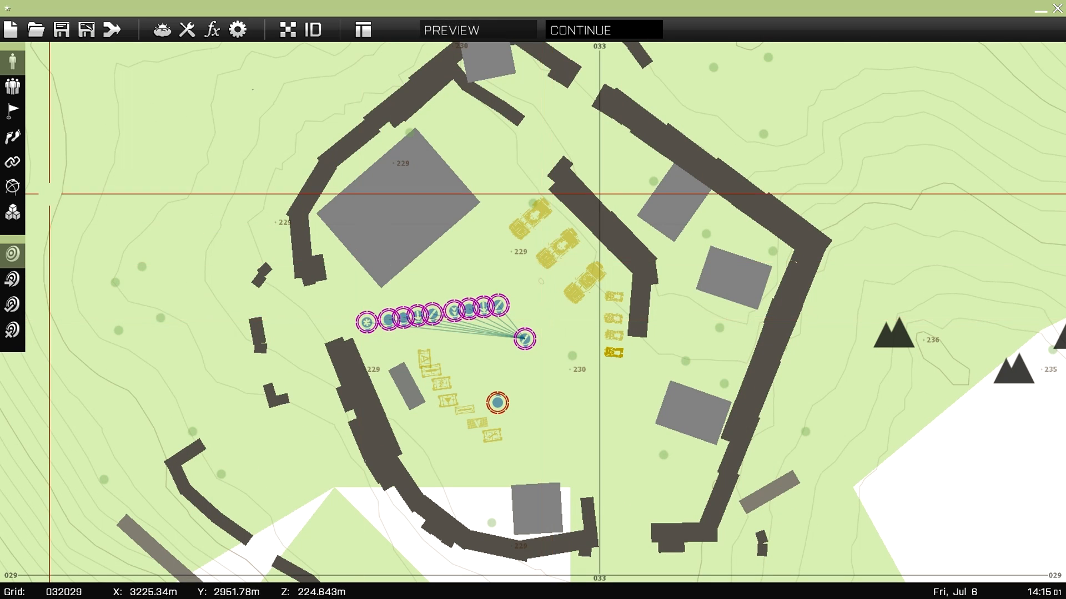
pyautogui.moveTo(279, 228); pyautogui.dragTo(207, 221, button='right')
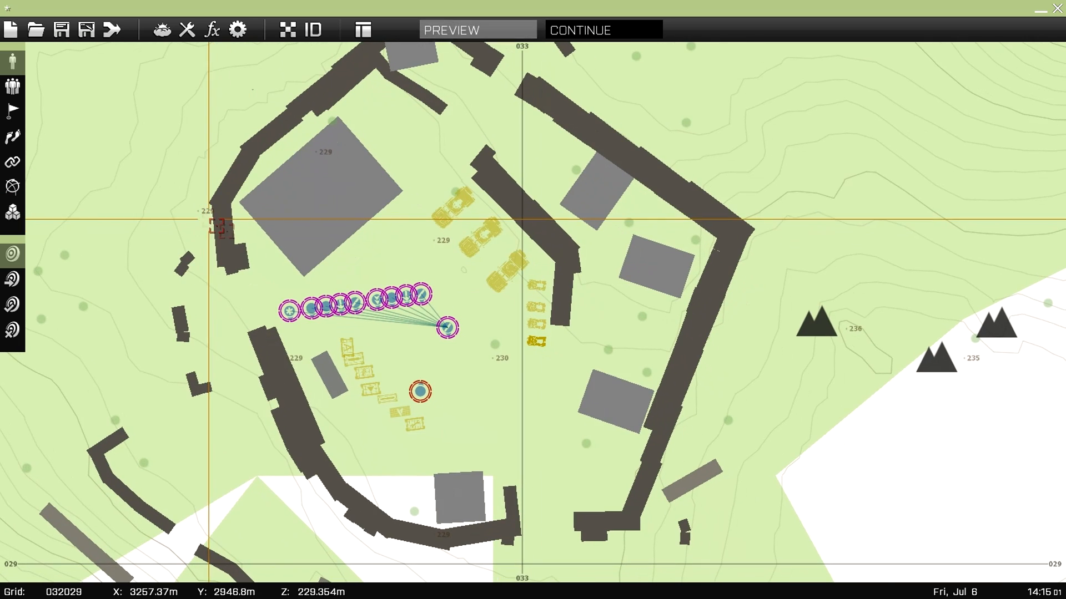
pyautogui.click(12, 186)
pyautogui.doubleClick(399, 276)
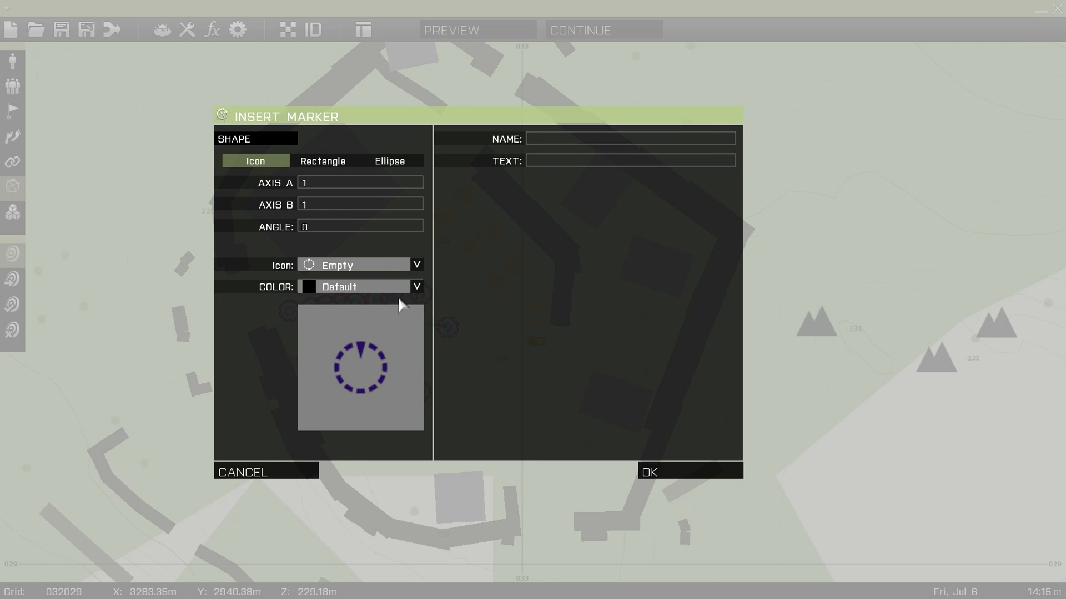
pyautogui.click(401, 288)
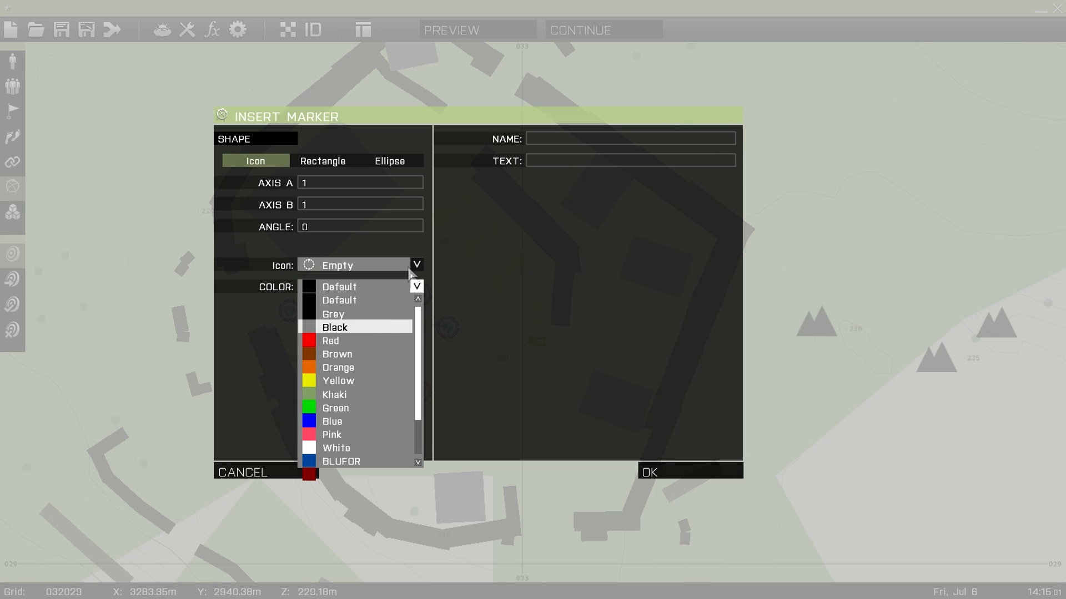
pyautogui.click(415, 266)
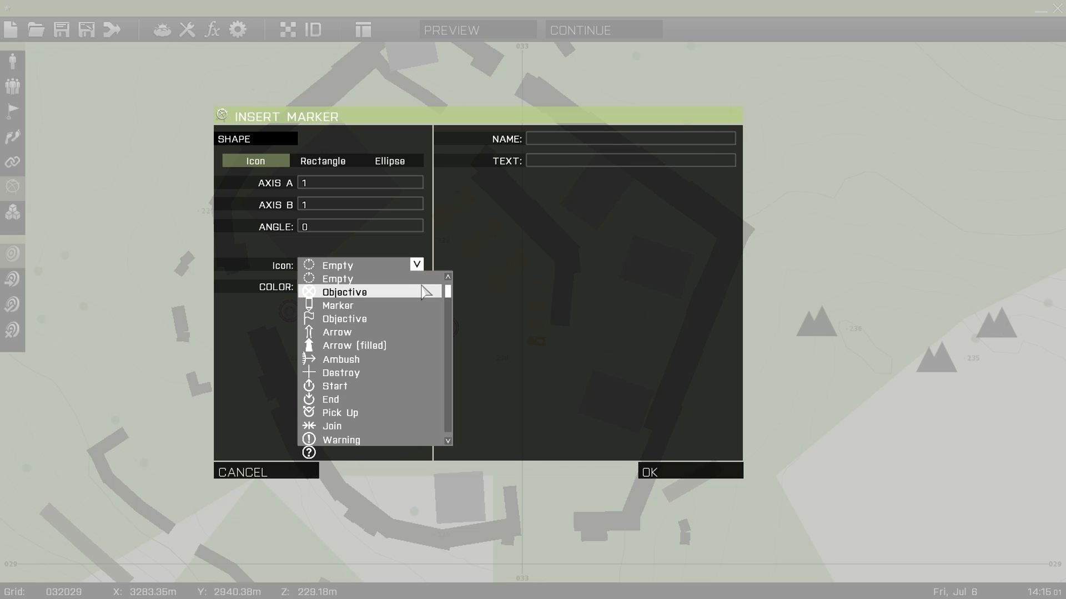
pyautogui.click(382, 279)
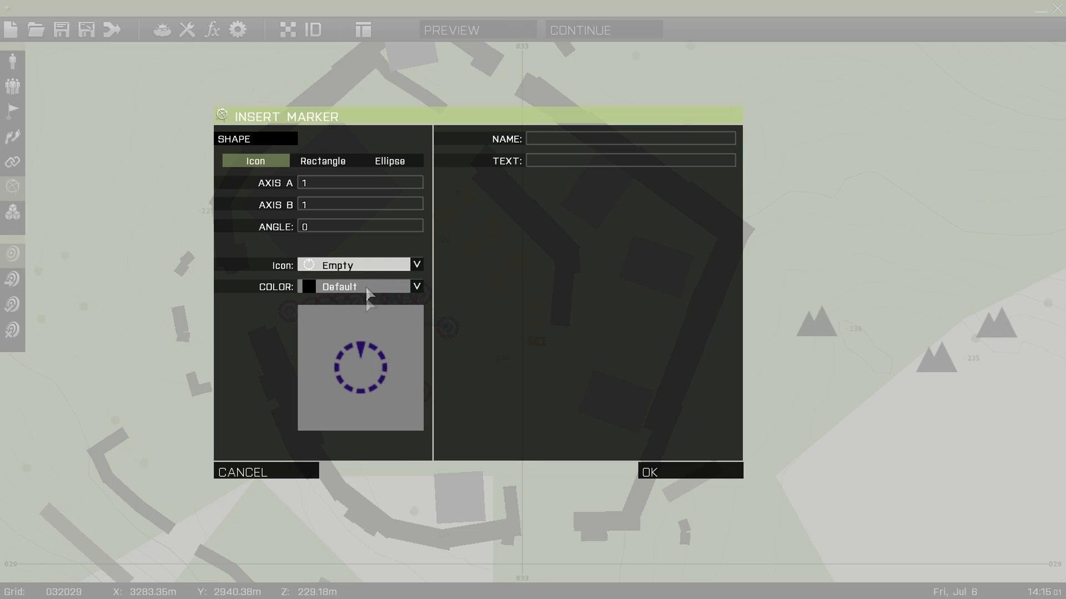
# Step: Name the marker respawn_west and confirm its placement
pyautogui.click(546, 142)
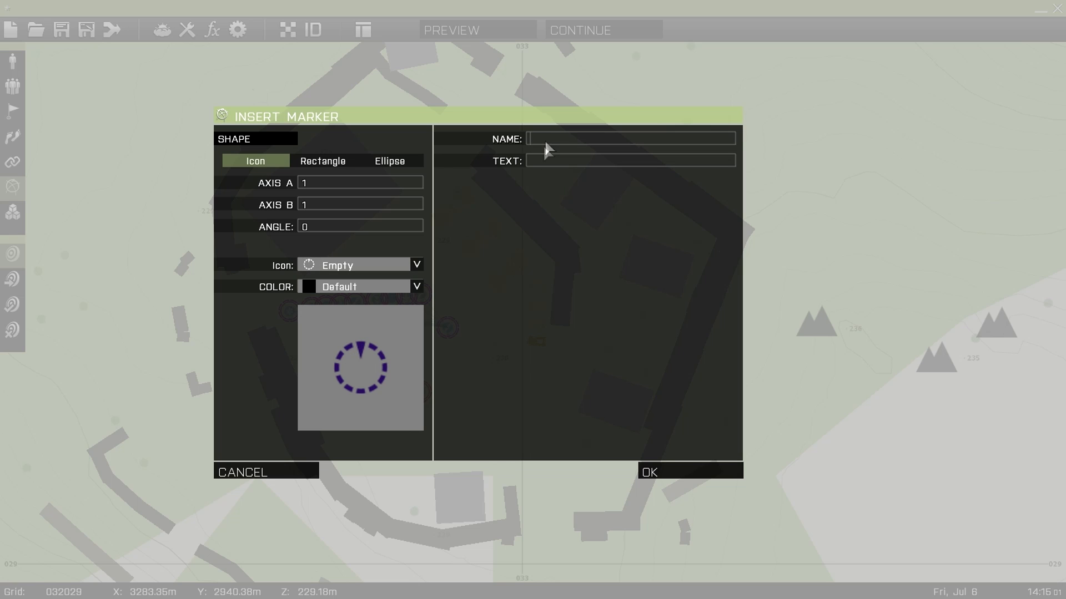
pyautogui.write('respawn_')
pyautogui.write('west')
pyautogui.click(688, 475)
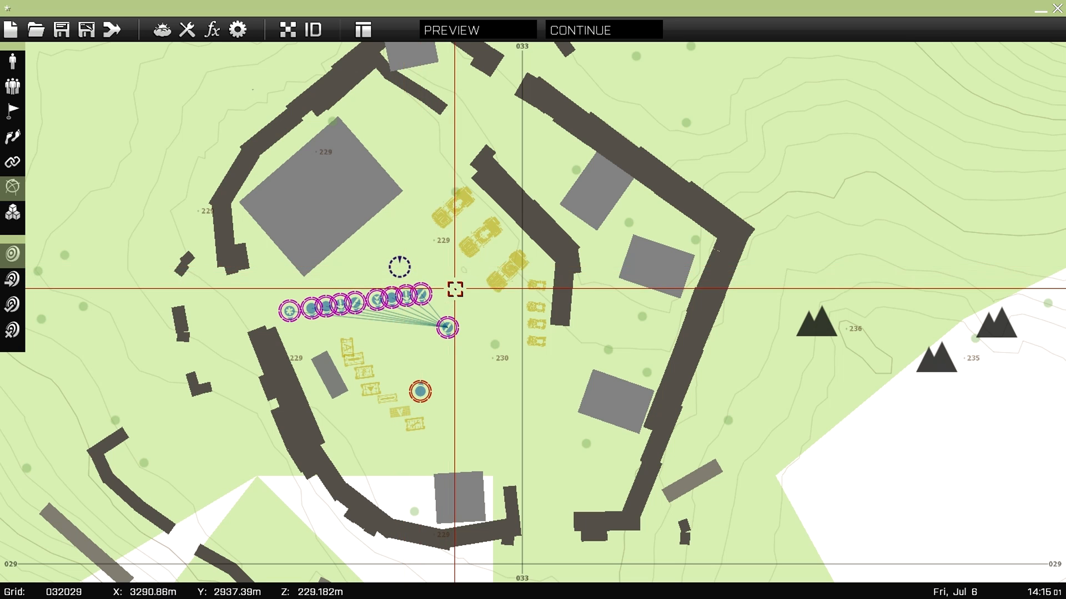
# Step: Save the mission as a user mission named Jester's_Tutorial
pyautogui.moveTo(454, 287); pyautogui.dragTo(492, 324, button='right')
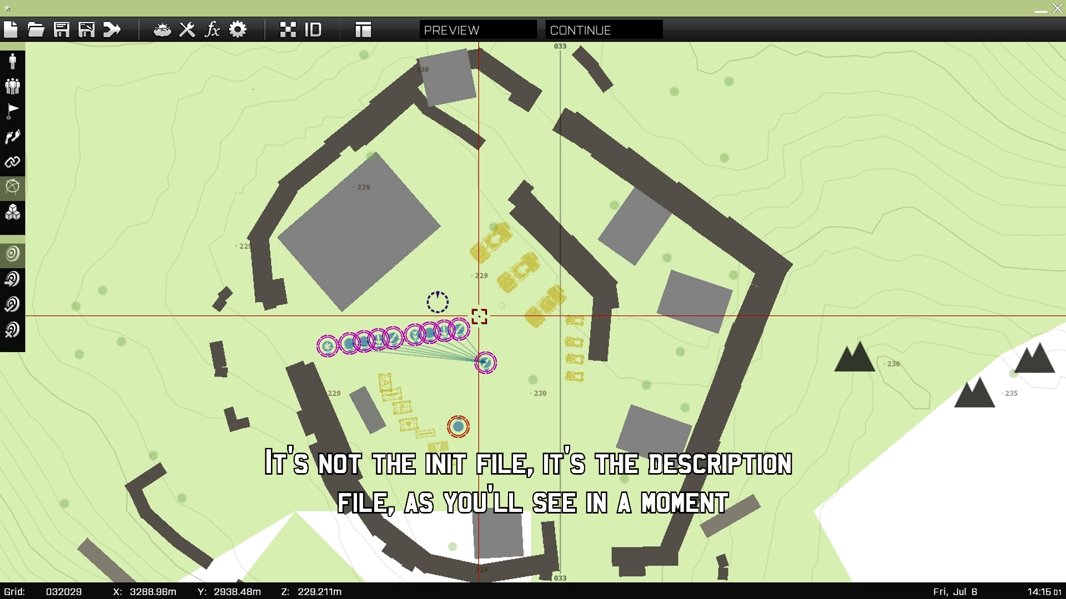
pyautogui.click(61, 30)
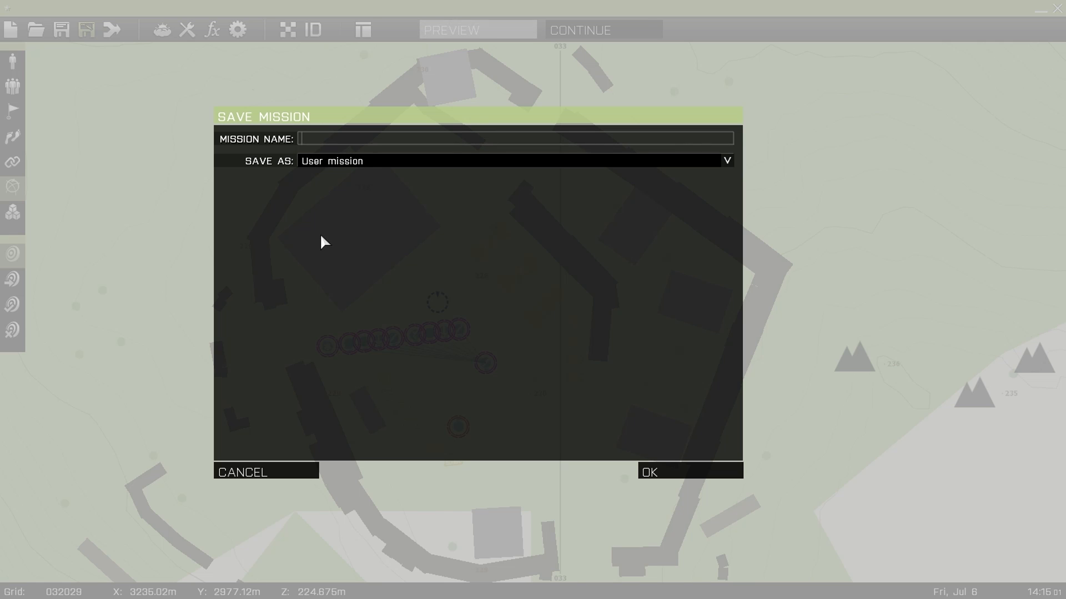
pyautogui.write("Jester's_")
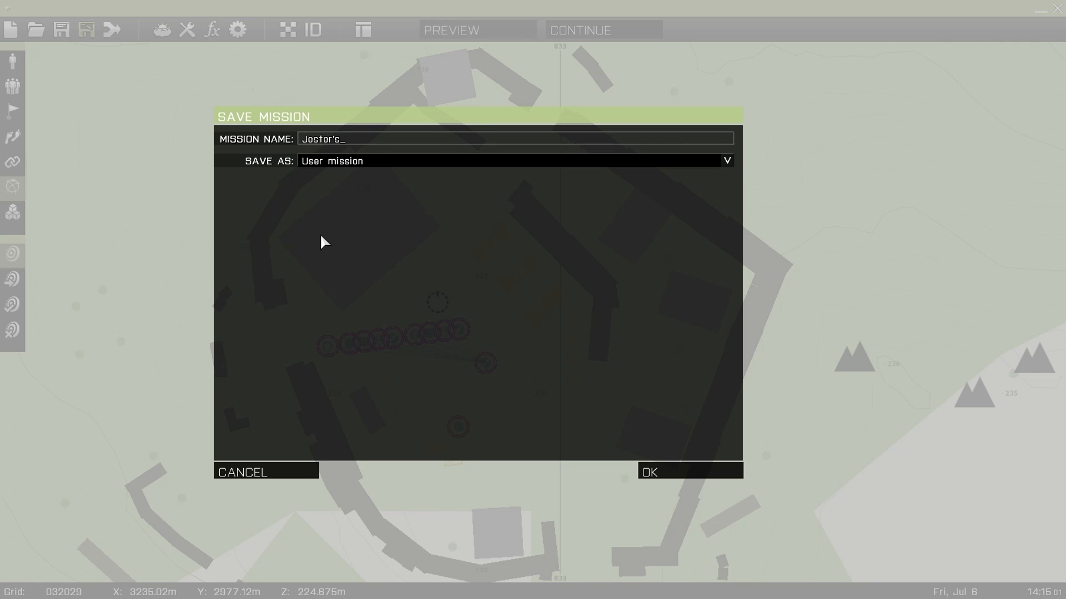
pyautogui.write('Tutorial')
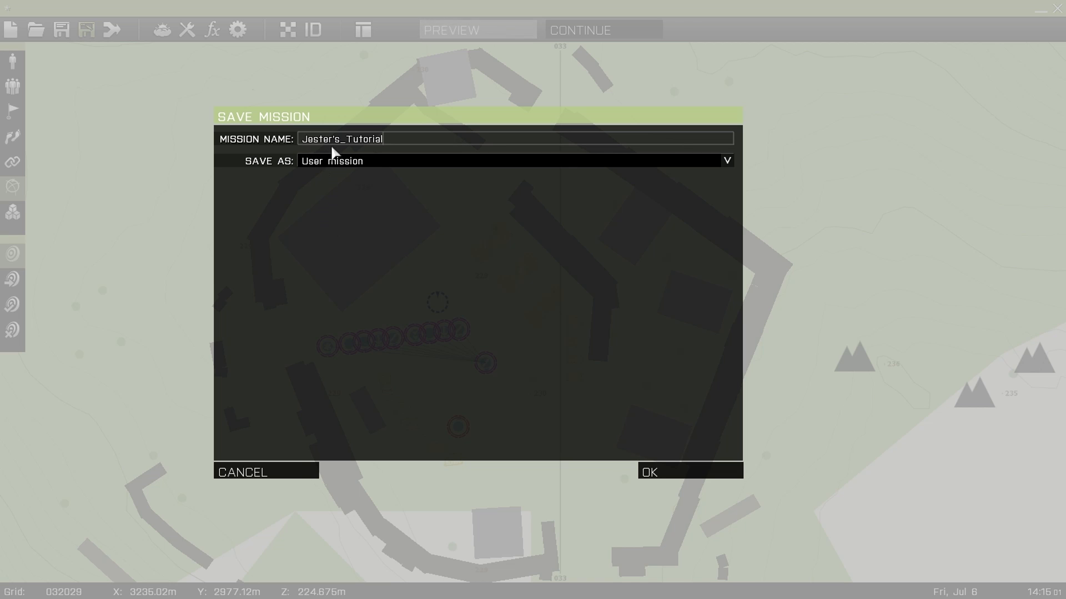
pyautogui.moveTo(340, 143); pyautogui.dragTo(346, 141)
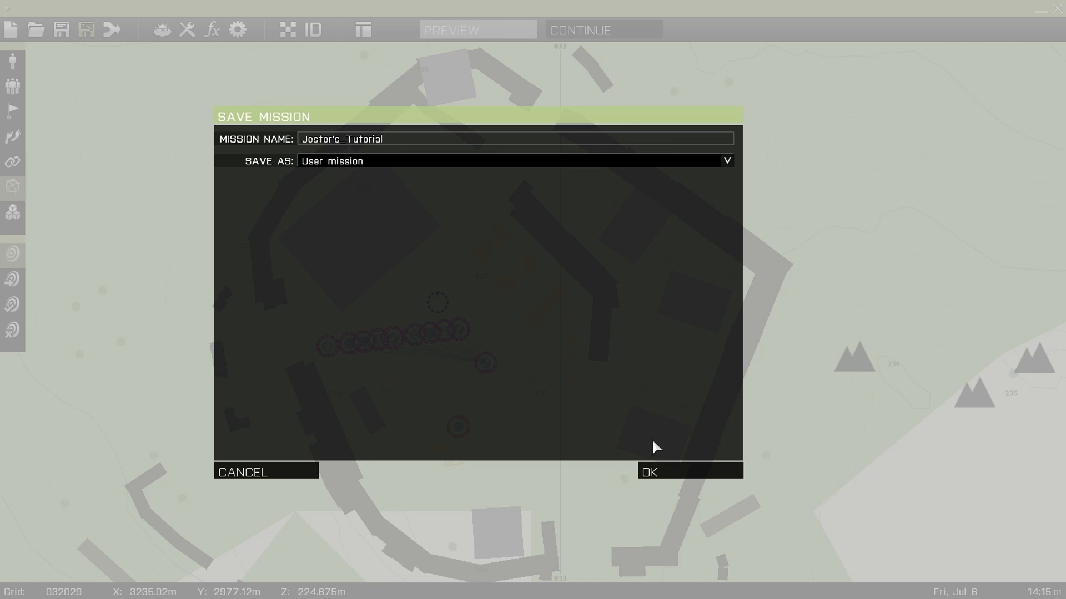
pyautogui.press('Return')
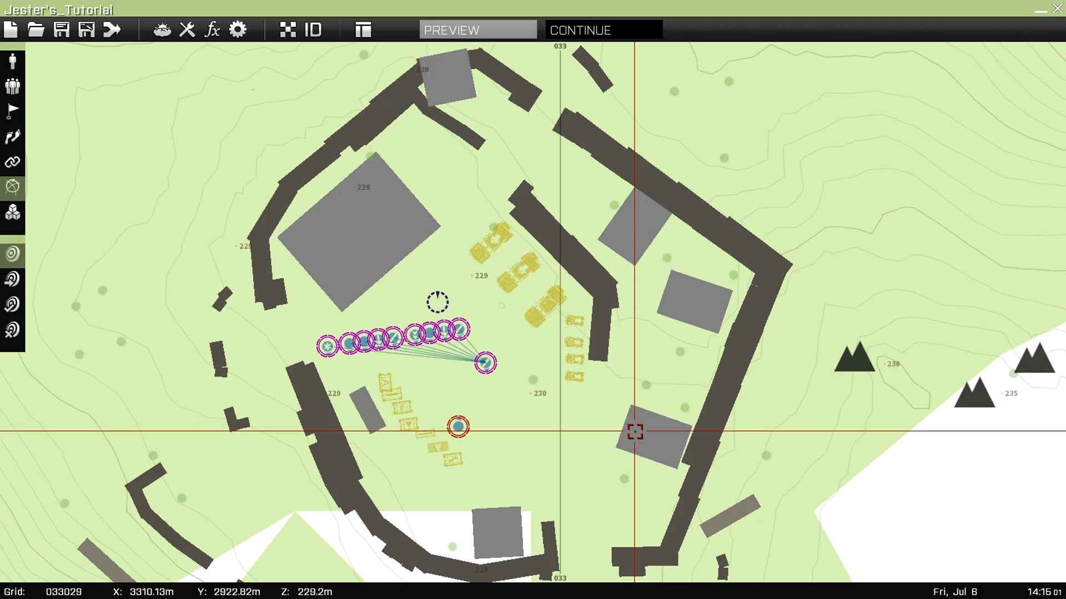
pyautogui.scroll(4, 478, 409)
pyautogui.scroll(-5, 479, 409)
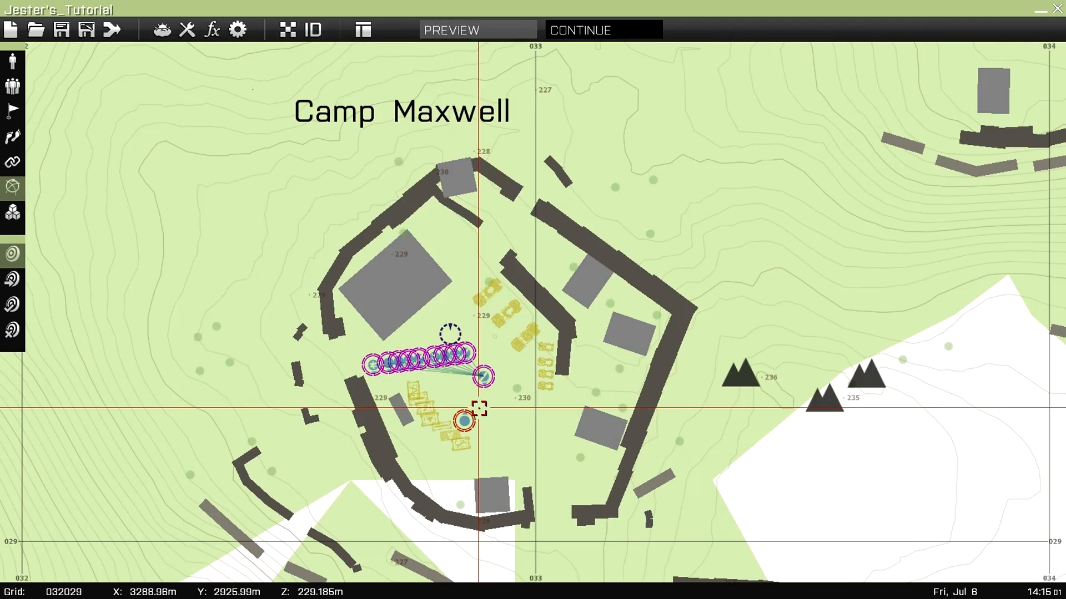
pyautogui.scroll(-5, 498, 414)
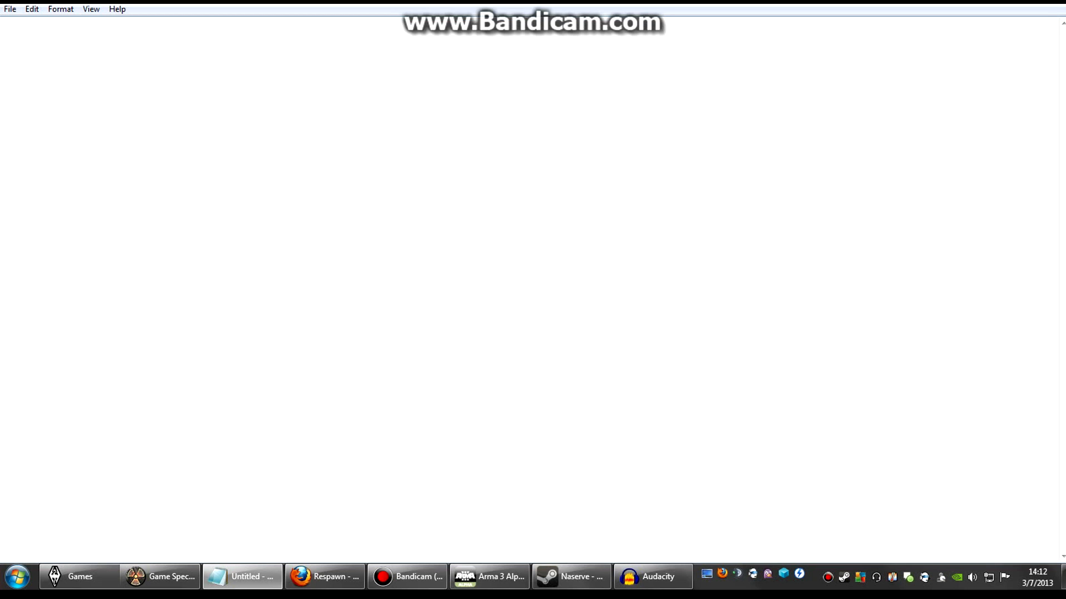
# Step: Switch to Windows Explorer and open the Arma 3 Alpha - Other Profiles folder in My Documents
pyautogui.click(18, 578)
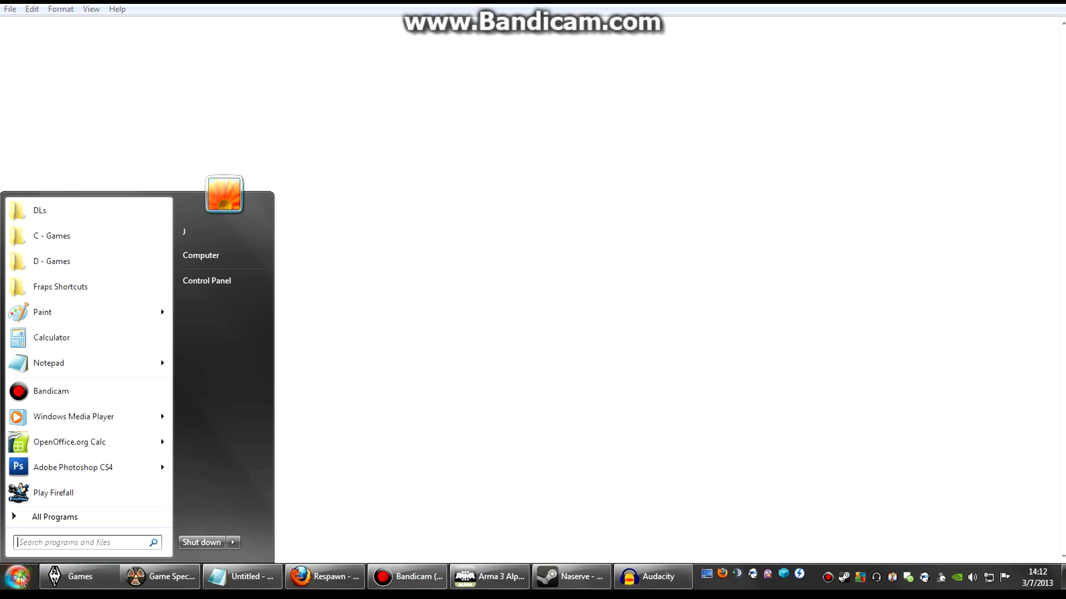
pyautogui.click(215, 232)
pyautogui.doubleClick(571, 271)
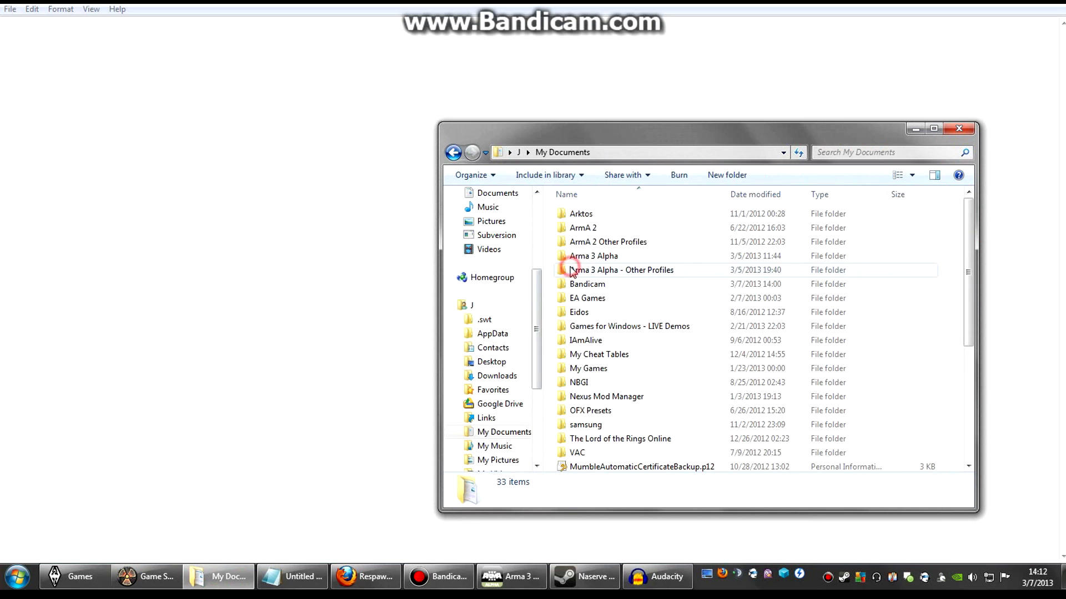
pyautogui.click(617, 257)
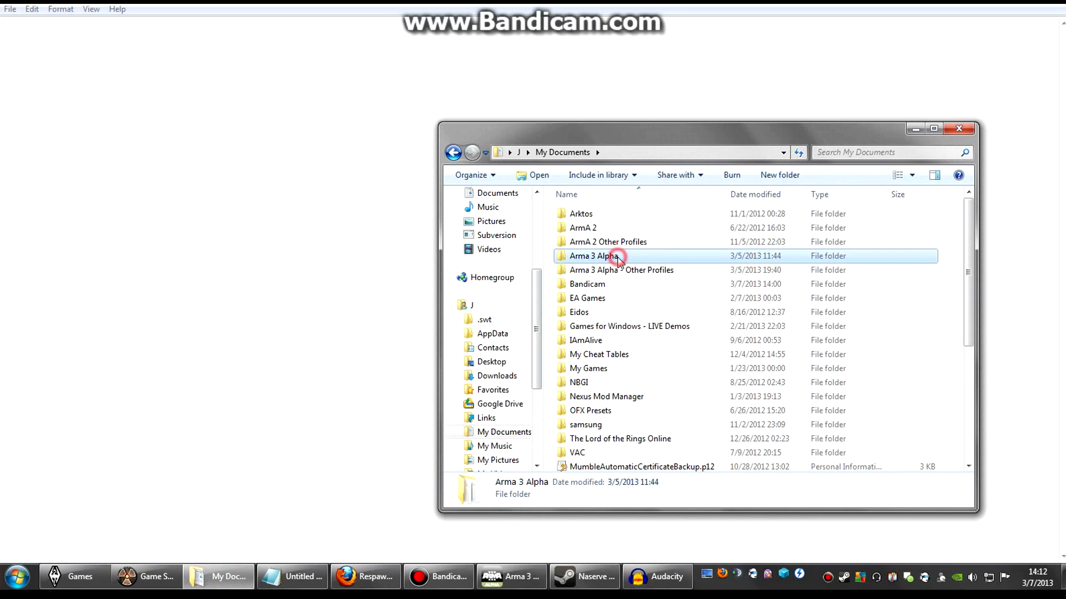
pyautogui.click(629, 271)
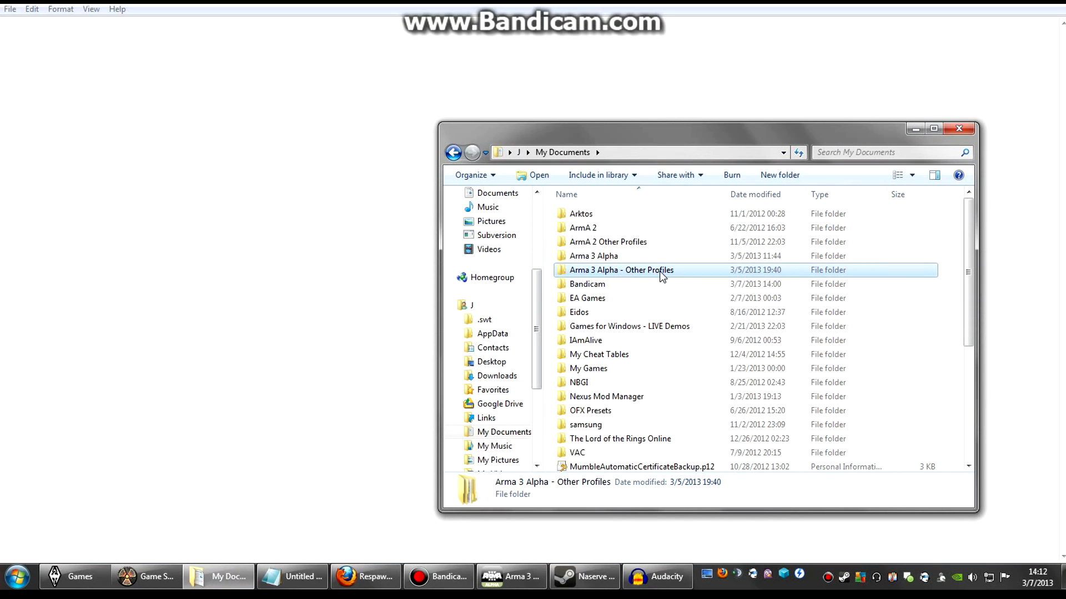
pyautogui.doubleClick(621, 270)
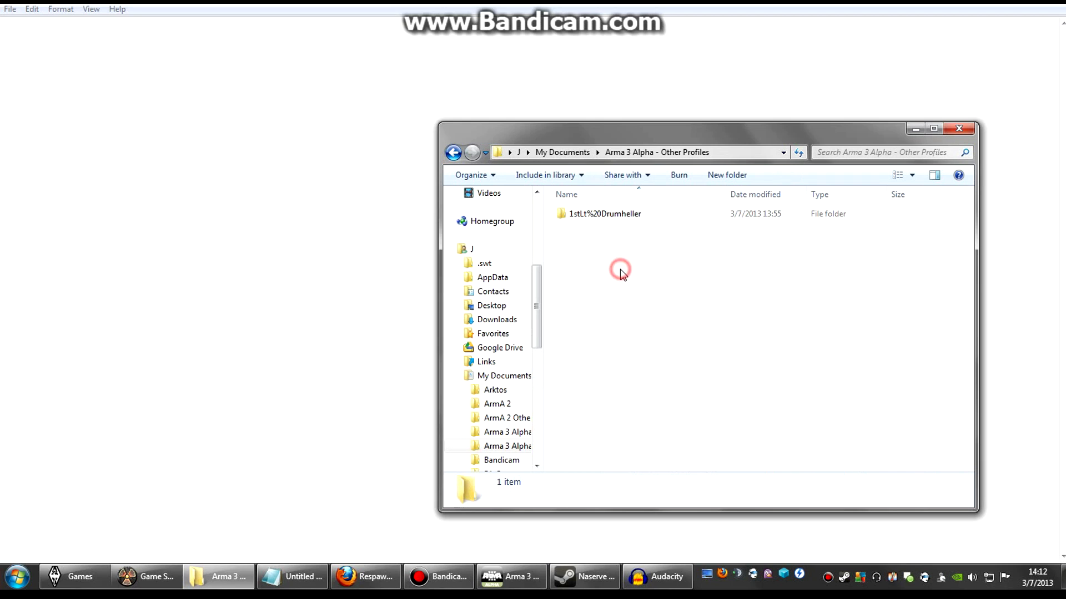
# Step: Open the Jester's_Tutorial.Stratis folder inside the player profile's missions folder and shift the window aside
pyautogui.doubleClick(604, 217)
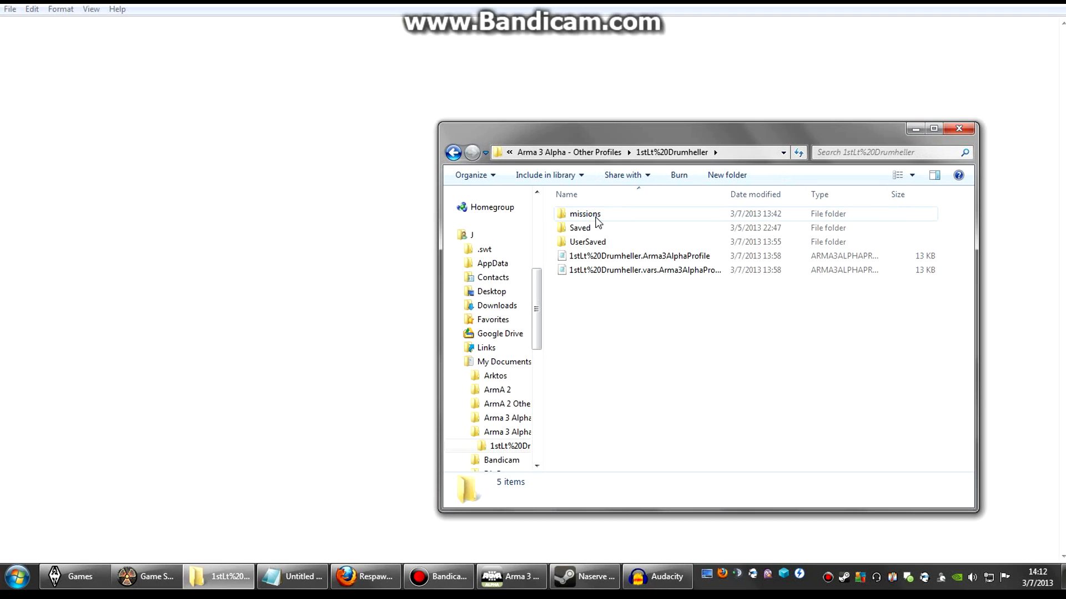
pyautogui.doubleClick(596, 217)
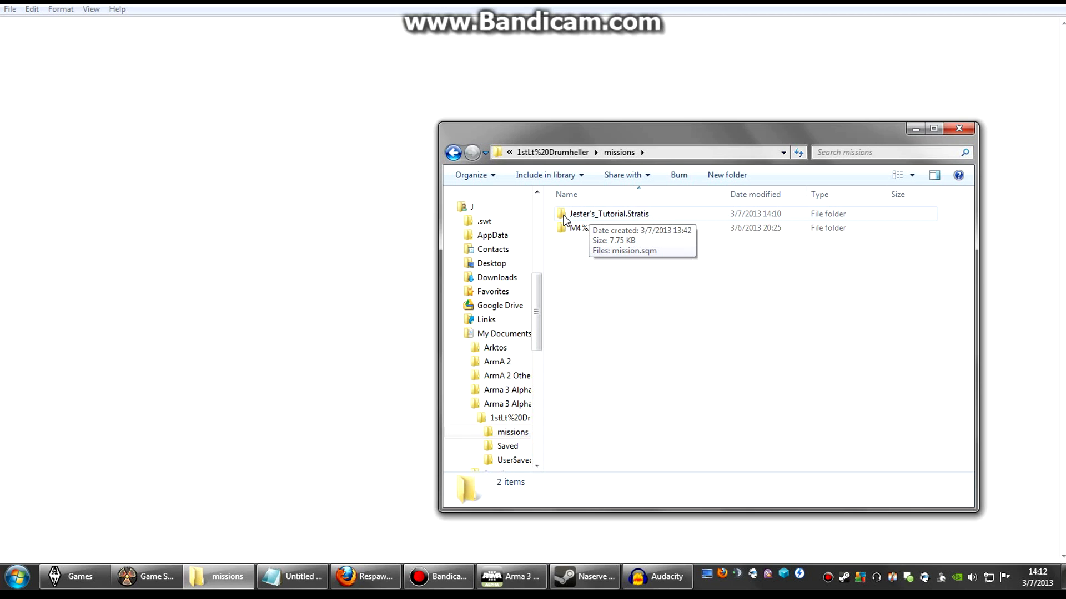
pyautogui.doubleClick(615, 216)
pyautogui.moveTo(613, 129); pyautogui.dragTo(473, 127)
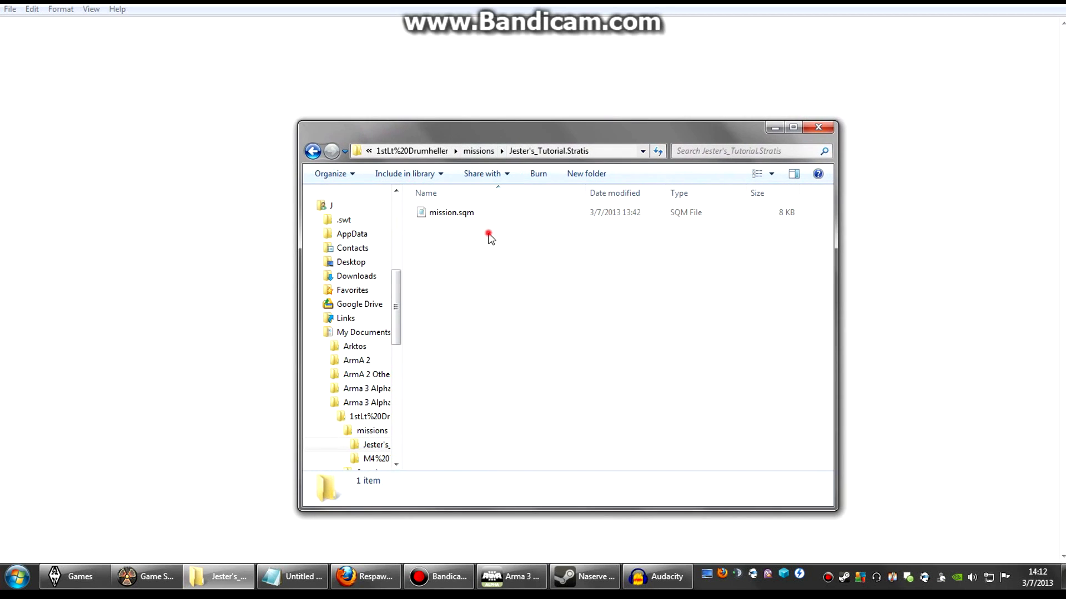
# Step: Examine the mission.sqm file in the mission folder
pyautogui.doubleClick(447, 212)
pyautogui.moveTo(559, 194); pyautogui.dragTo(558, 172)
pyautogui.click(555, 135)
pyautogui.click(558, 325)
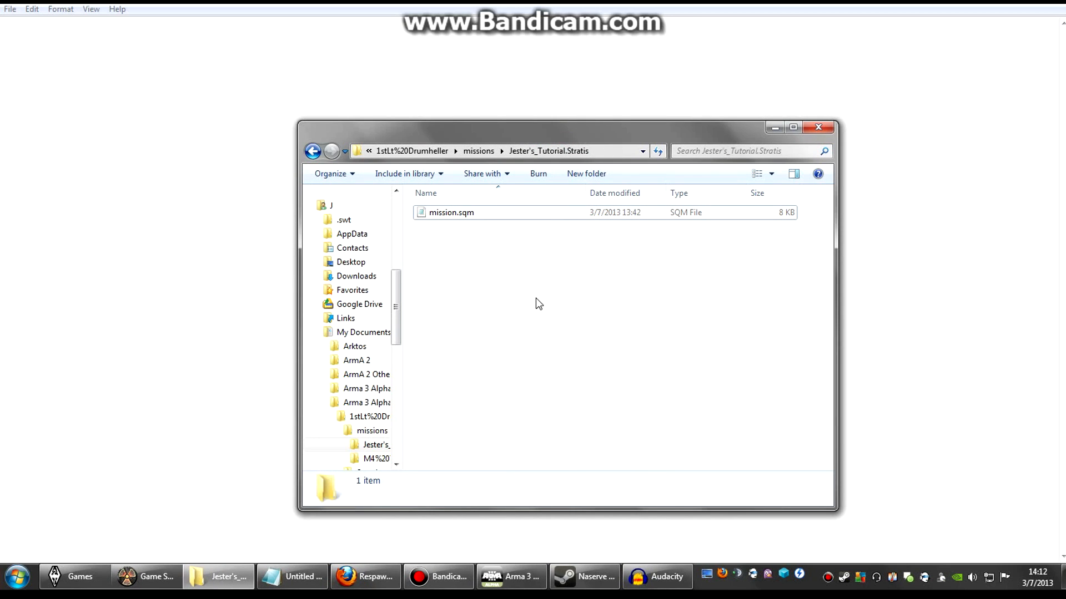
# Step: Create a new Notepad document containing the lines respawn = "base"; and respawndelay = 15;
pyautogui.click(17, 584)
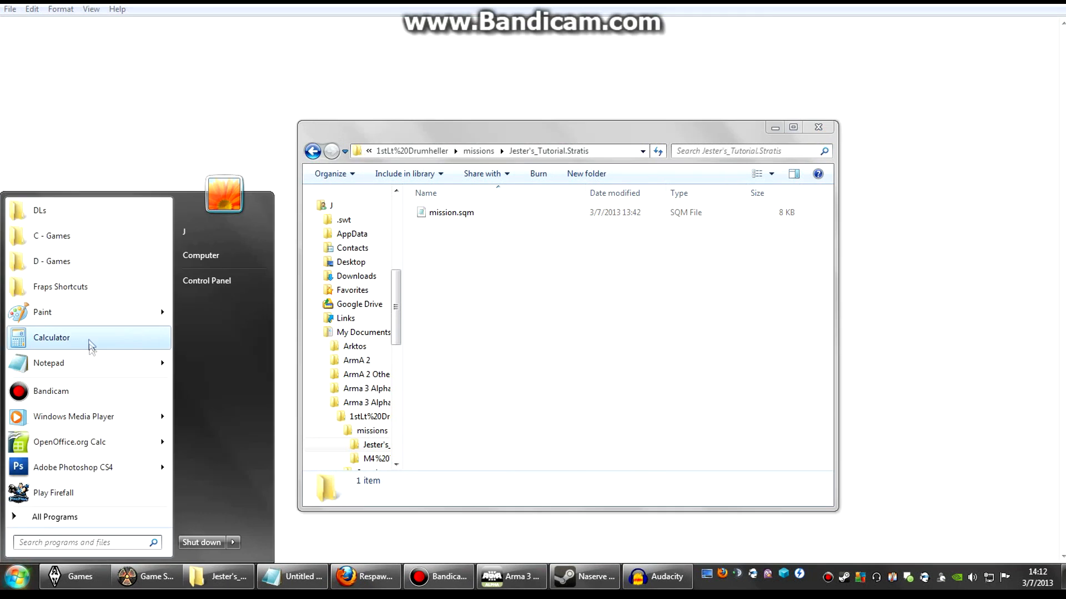
pyautogui.click(86, 363)
pyautogui.moveTo(358, 144); pyautogui.dragTo(483, 124)
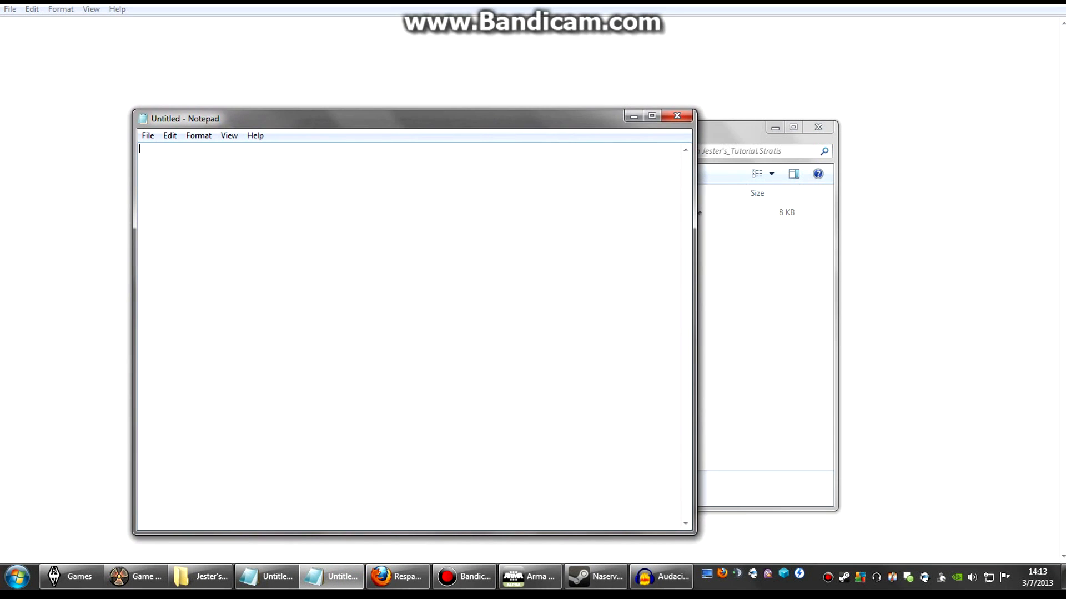
pyautogui.write('respawn = "base";')
pyautogui.press('Return')
pyautogui.write('respawndelay =')
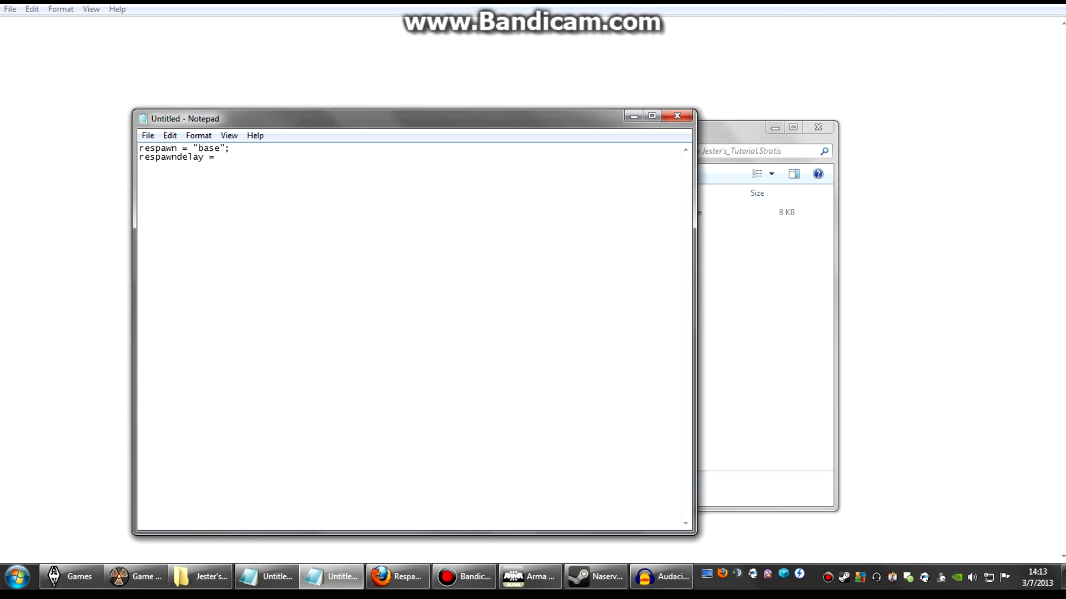
pyautogui.write(' 15;')
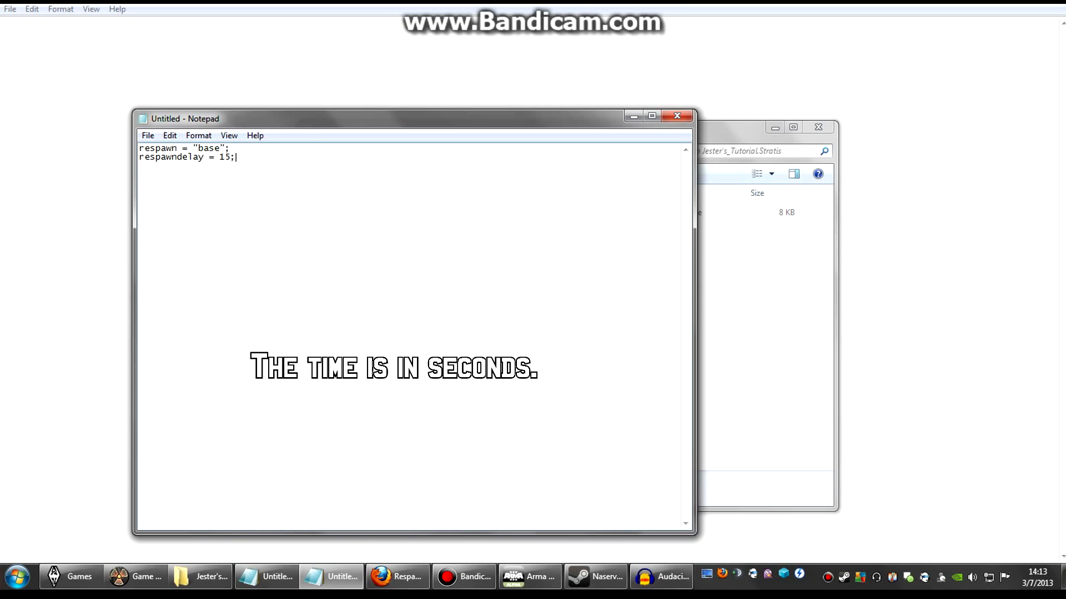
# Step: Save the text as description.ext in the Jester's_Tutorial.Stratis folder and close the document
pyautogui.click(147, 135)
pyautogui.click(172, 195)
pyautogui.click(261, 394)
pyautogui.write('d')
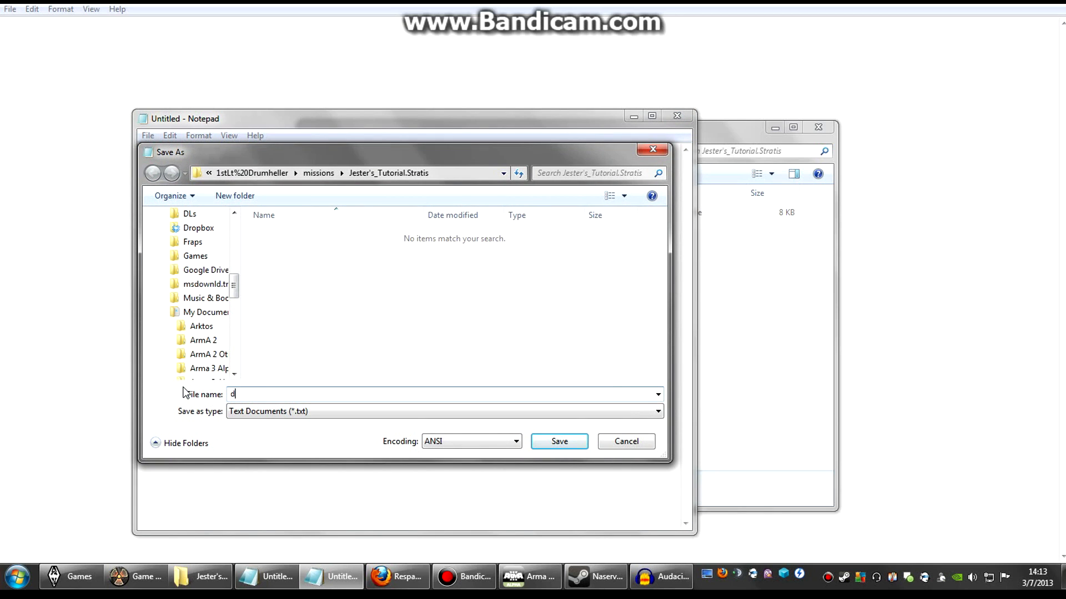
pyautogui.write('escription.ext')
pyautogui.click(534, 441)
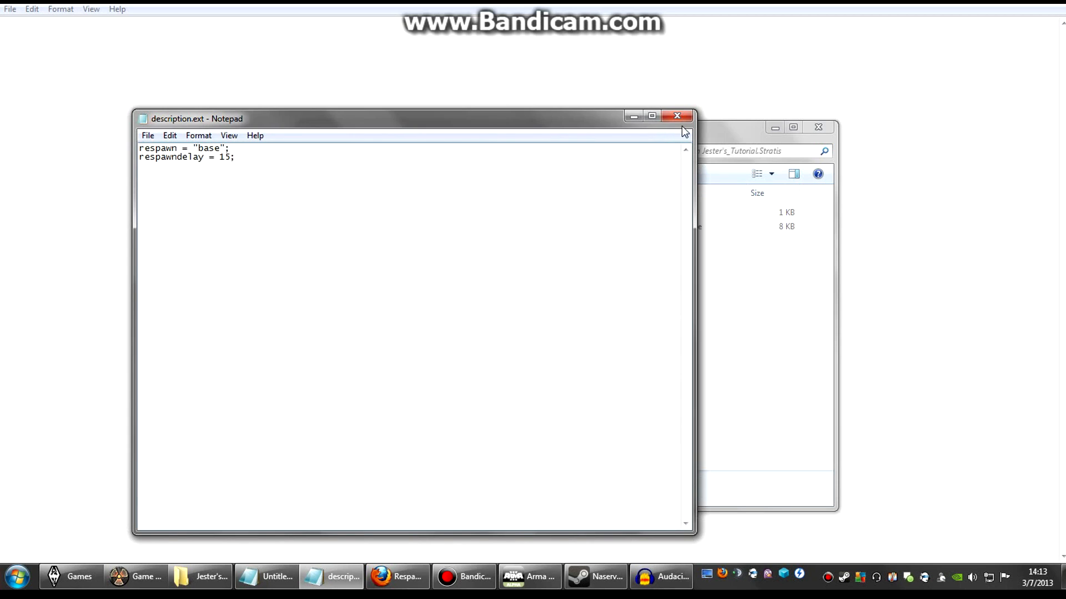
pyautogui.click(677, 115)
# Step: Reopen description.ext to review its respawn and respawndelay lines, and close it again
pyautogui.click(455, 212)
pyautogui.doubleClick(456, 214)
pyautogui.moveTo(243, 148); pyautogui.dragTo(138, 148)
pyautogui.click(177, 159)
pyautogui.moveTo(231, 149); pyautogui.dragTo(135, 148)
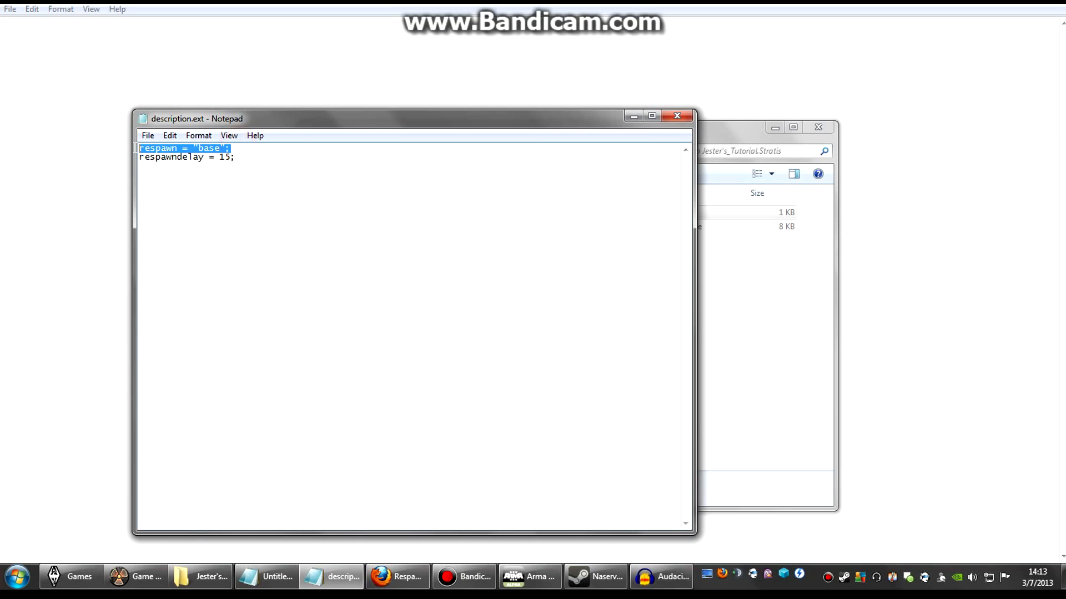
pyautogui.click(139, 149)
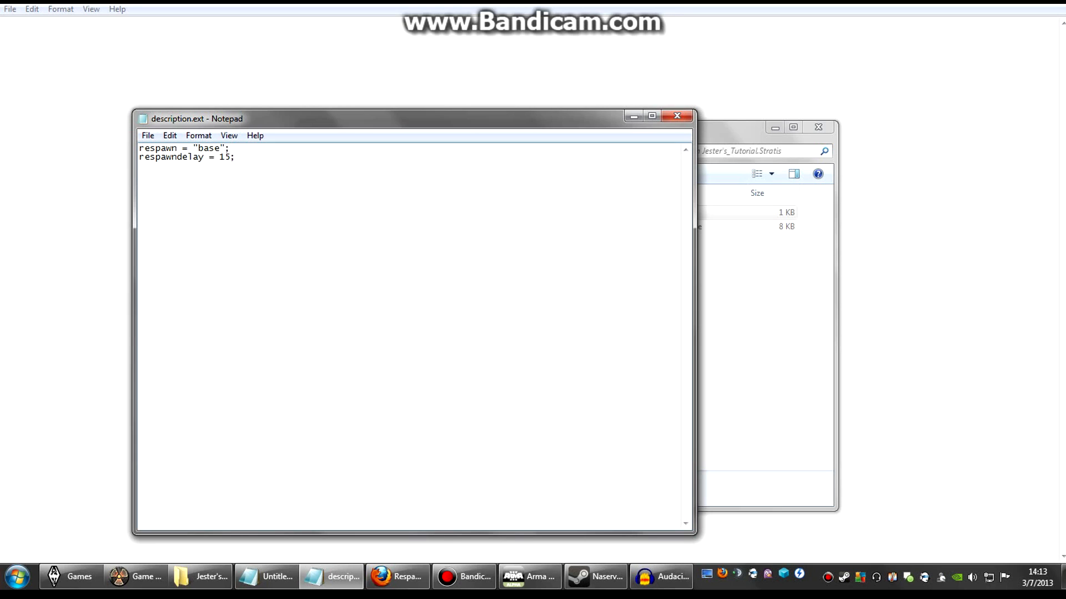
pyautogui.moveTo(139, 157); pyautogui.dragTo(237, 157)
pyautogui.click(237, 158)
pyautogui.moveTo(533, 124); pyautogui.dragTo(441, 120)
pyautogui.click(588, 112)
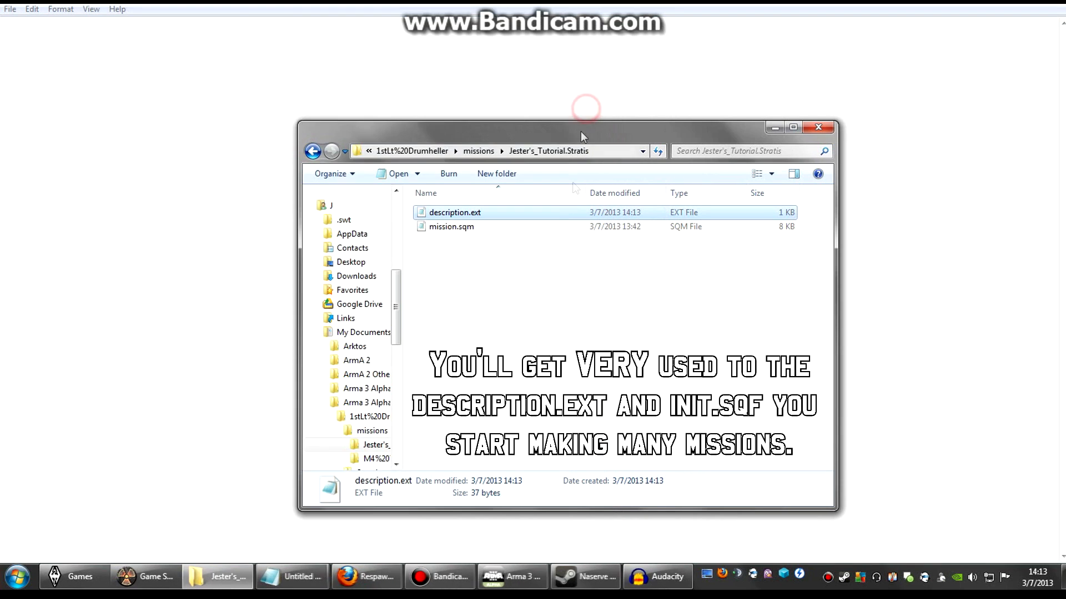
pyautogui.click(506, 226)
pyautogui.click(510, 213)
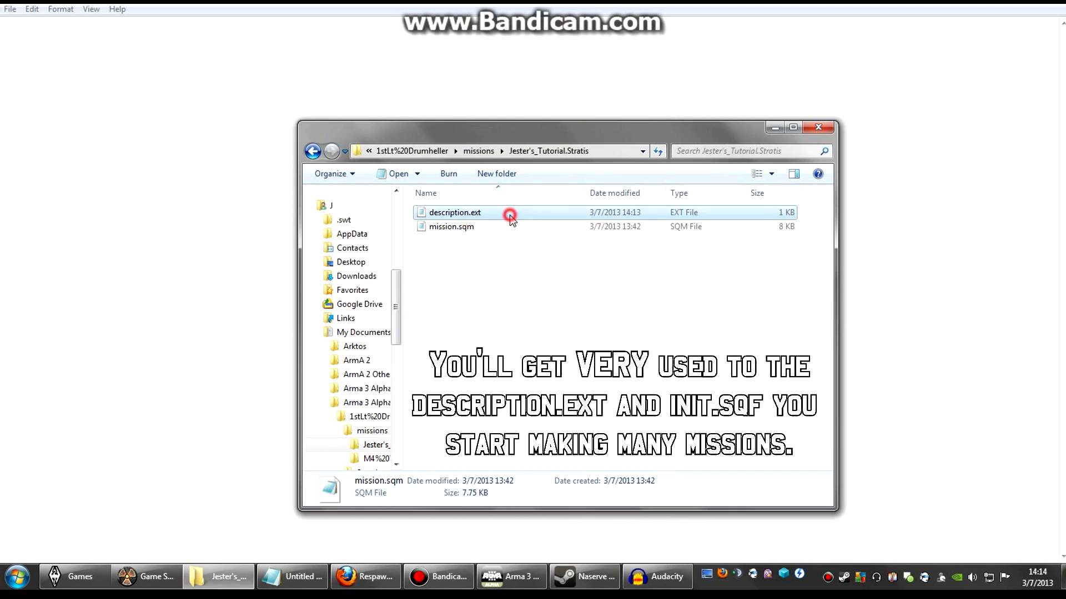
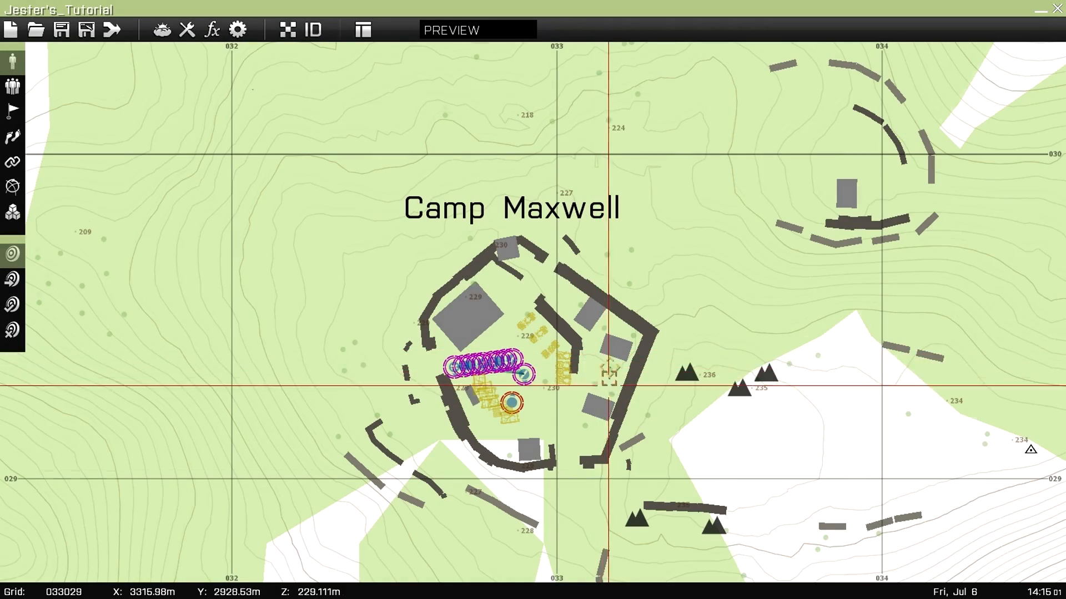
# Step: Select all units, crates and vehicles placed inside Camp Maxwell and delete them
pyautogui.moveTo(609, 377); pyautogui.dragTo(606, 331, button='right')
pyautogui.scroll(1, 569, 363)
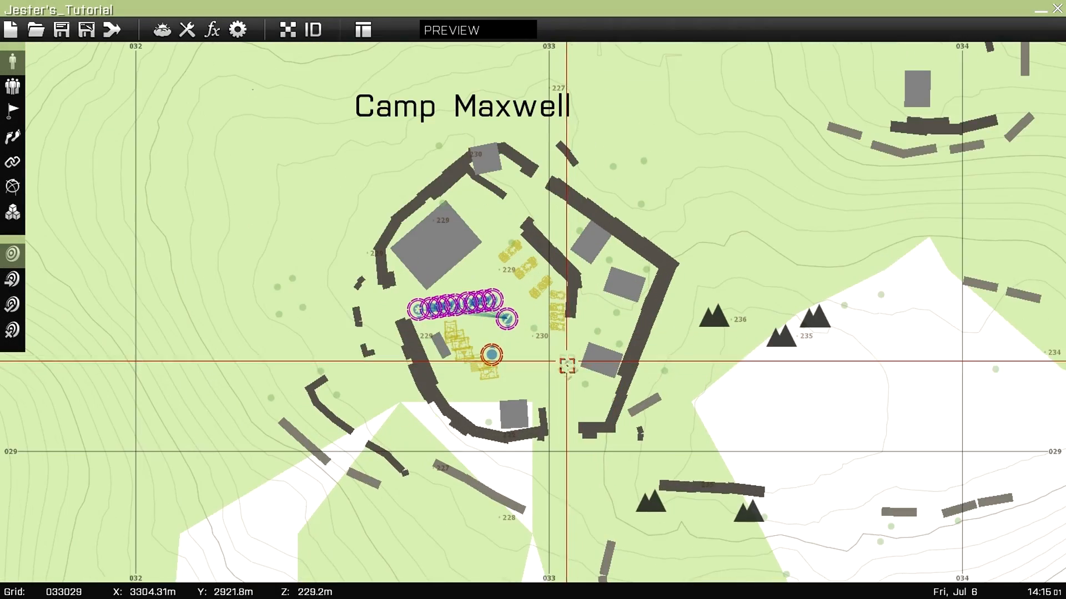
pyautogui.moveTo(567, 361); pyautogui.dragTo(568, 385, button='right')
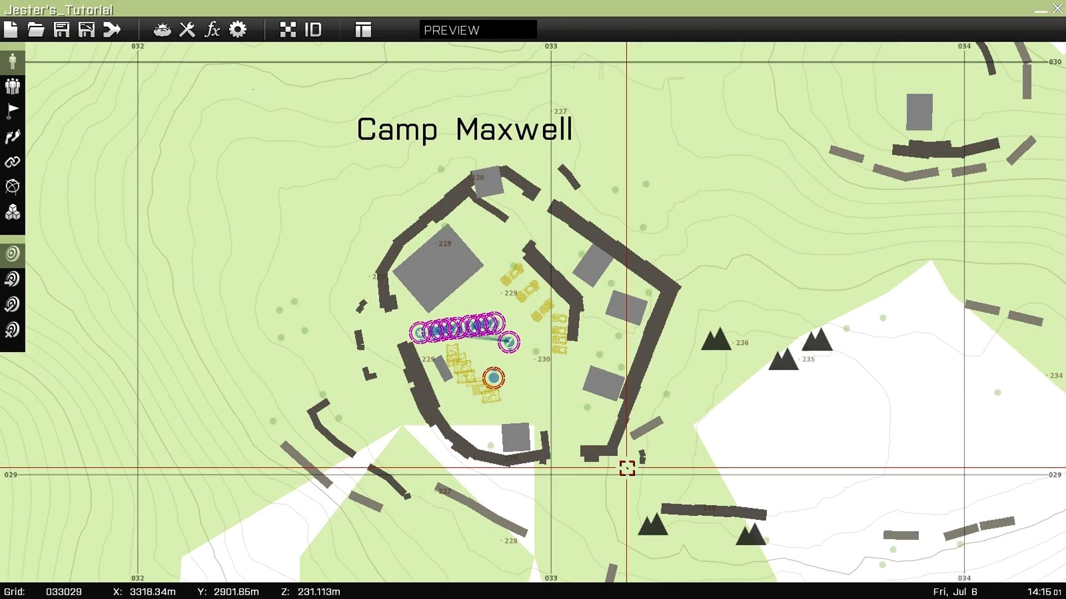
pyautogui.scroll(2, 573, 435)
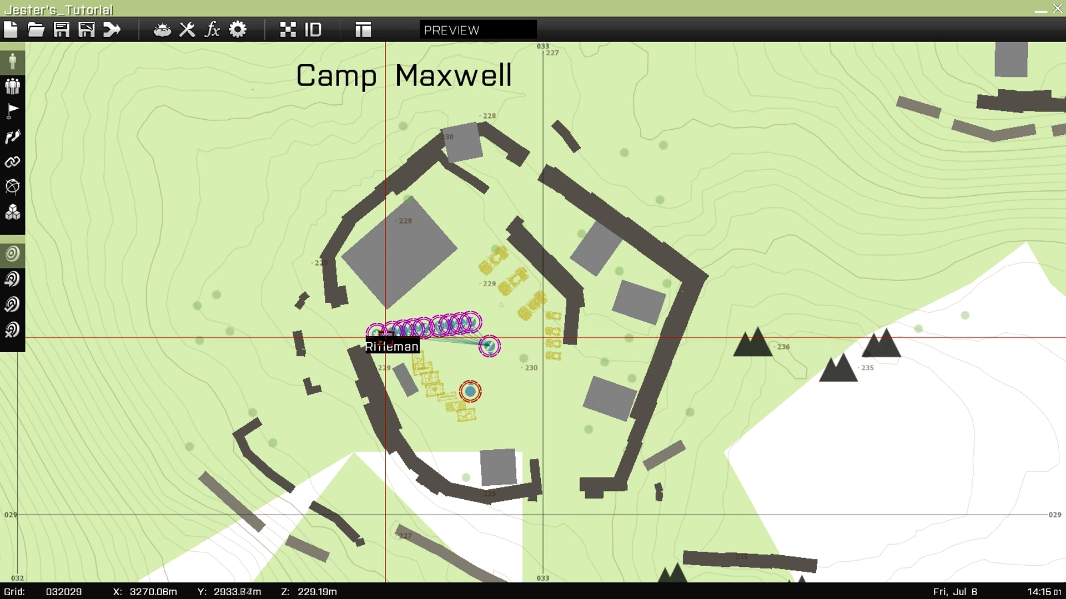
pyautogui.moveTo(305, 143); pyautogui.dragTo(763, 516)
pyautogui.hotkey('shift', 'Delete')
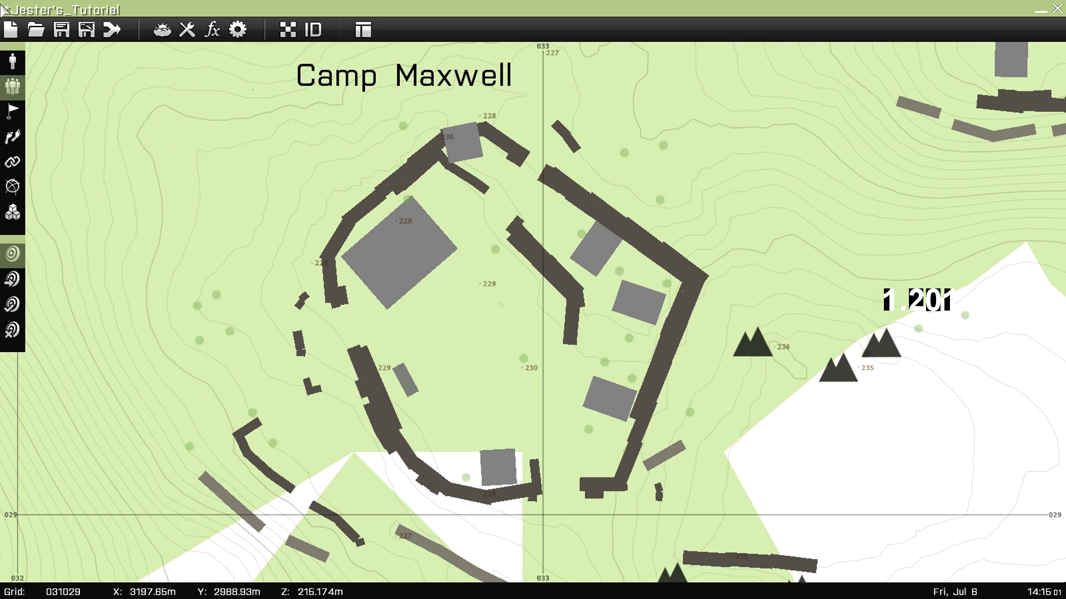
# Step: Insert a BLUFOR Grenadier controlled by the player in the southern half of Camp Maxwell
pyautogui.click(12, 61)
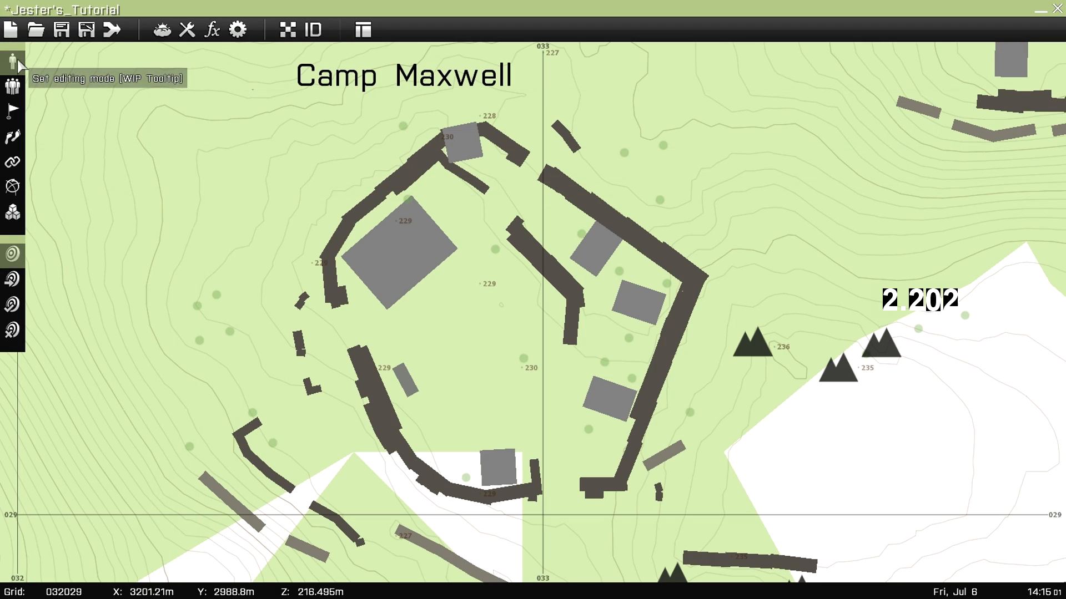
pyautogui.doubleClick(473, 380)
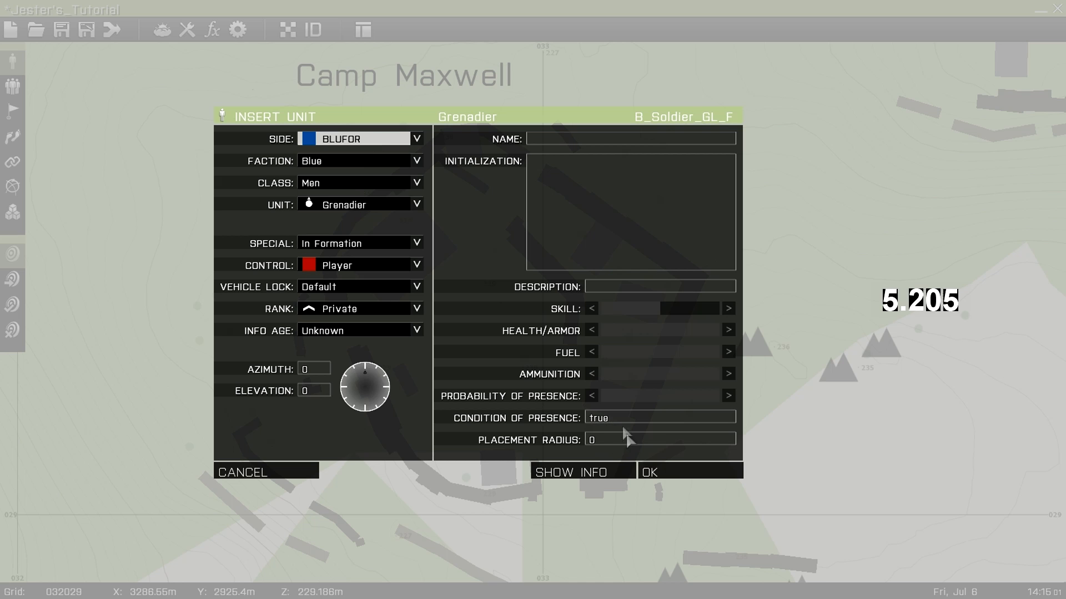
pyautogui.click(661, 472)
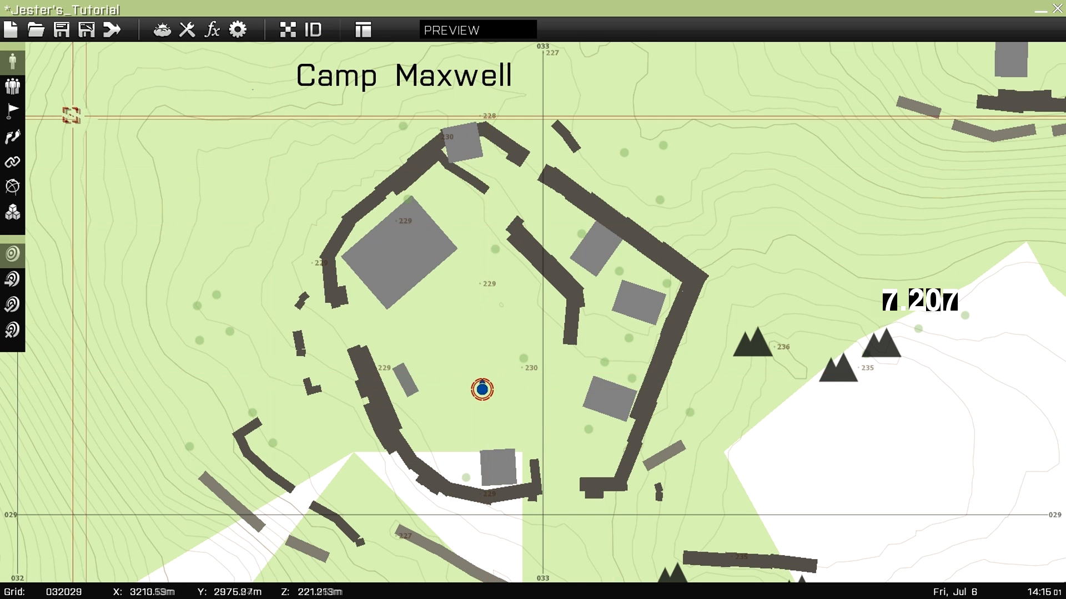
# Step: Insert a BLUFOR infantry Rifle Squad north of the player unit and rotate it to an azimuth of about 163 degrees
pyautogui.click(12, 86)
pyautogui.doubleClick(470, 323)
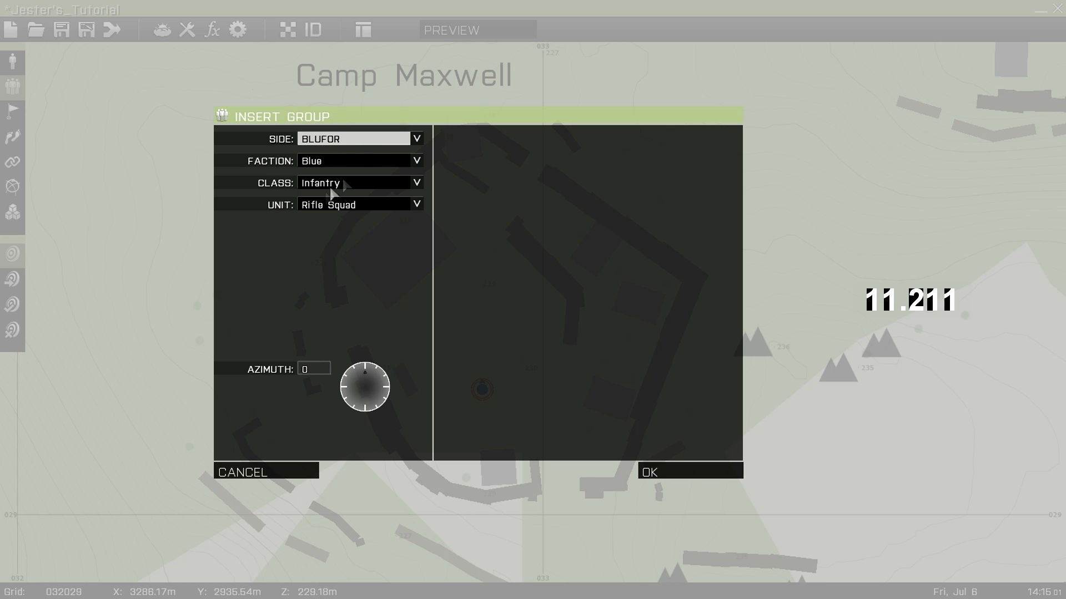
pyautogui.click(659, 472)
pyautogui.click(13, 61)
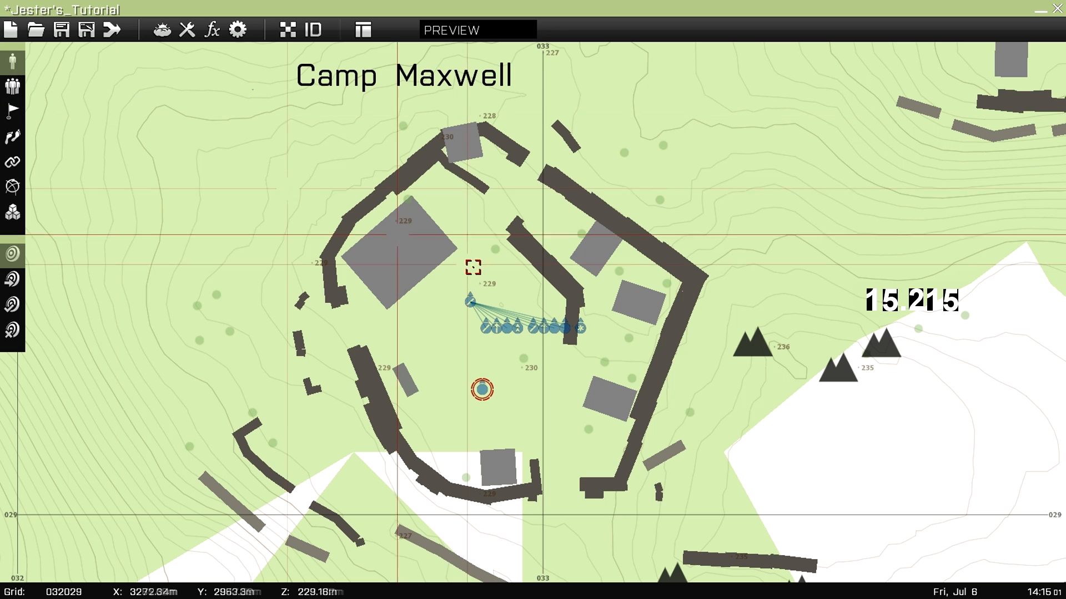
pyautogui.moveTo(470, 300); pyautogui.dragTo(528, 330)
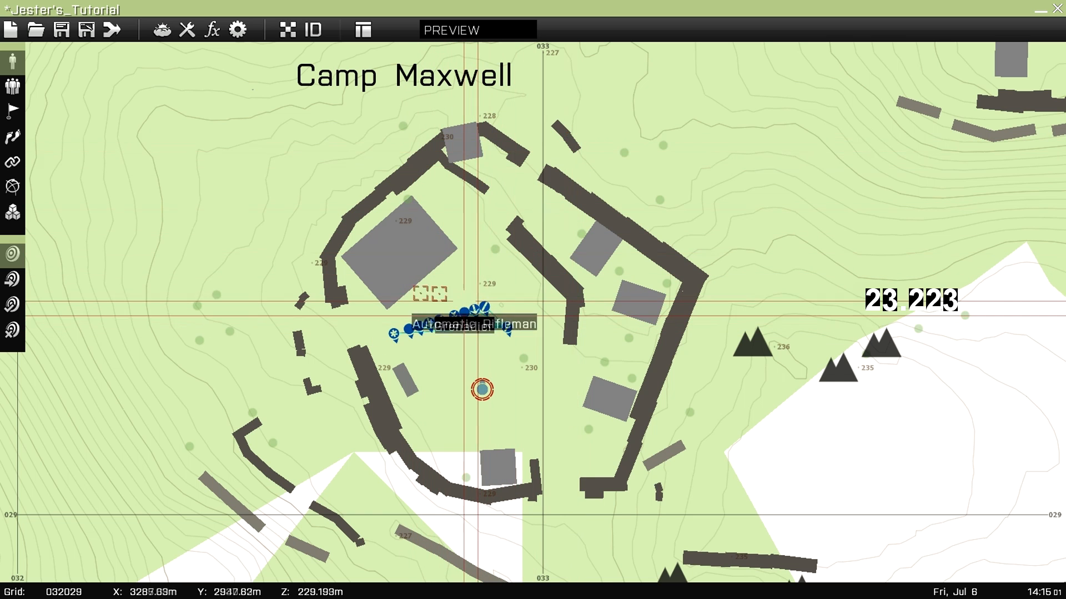
# Step: Set the control of the Squad Leader and the Team Leader nearest to him to Playable
pyautogui.doubleClick(505, 329)
pyautogui.click(355, 266)
pyautogui.click(355, 304)
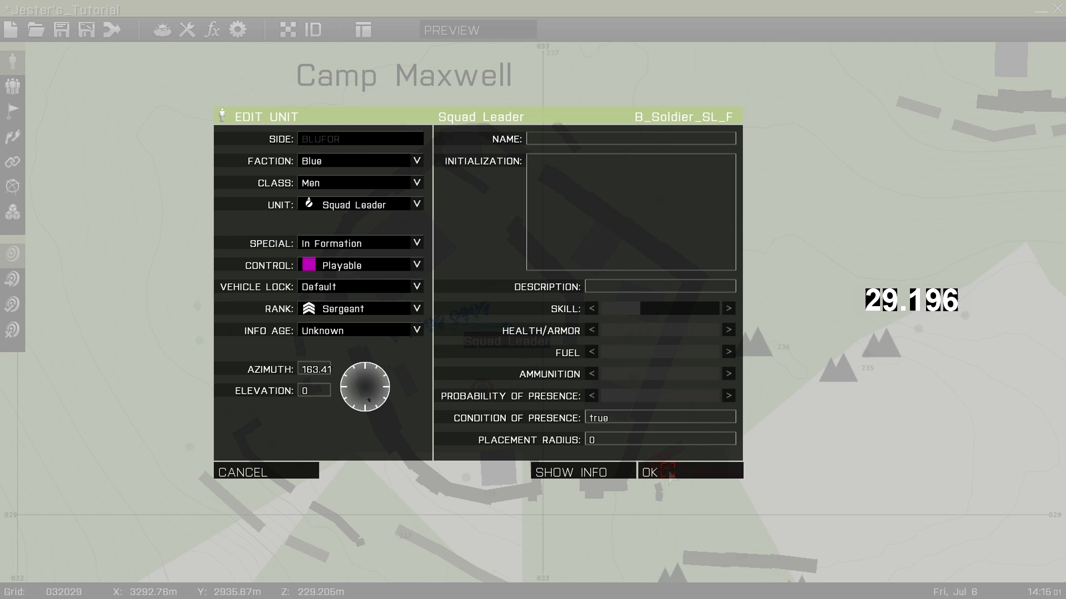
pyautogui.click(669, 471)
pyautogui.doubleClick(483, 307)
pyautogui.click(382, 266)
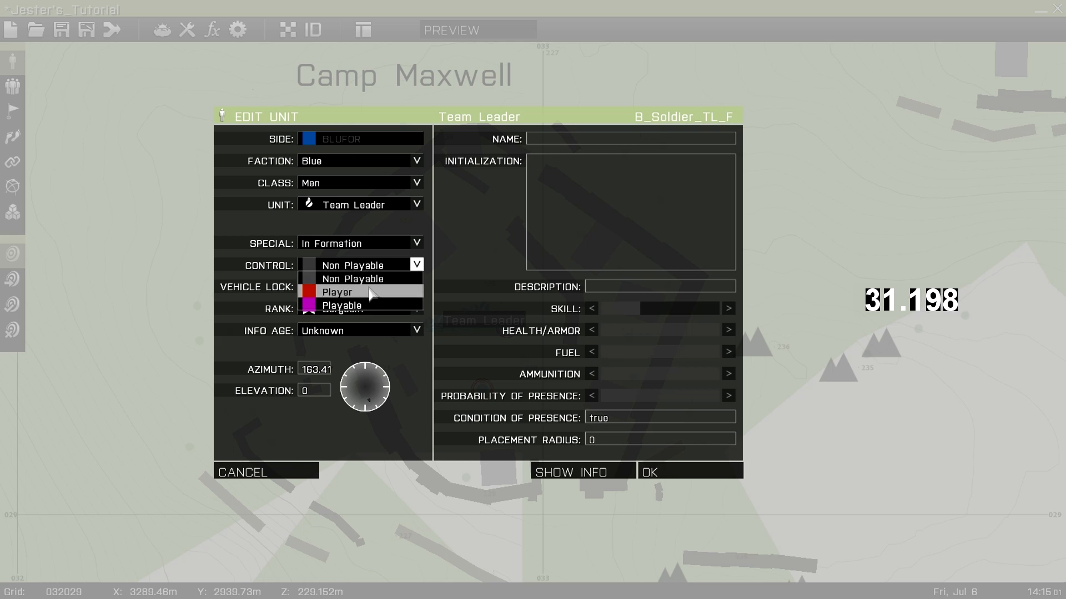
pyautogui.click(350, 305)
pyautogui.click(661, 471)
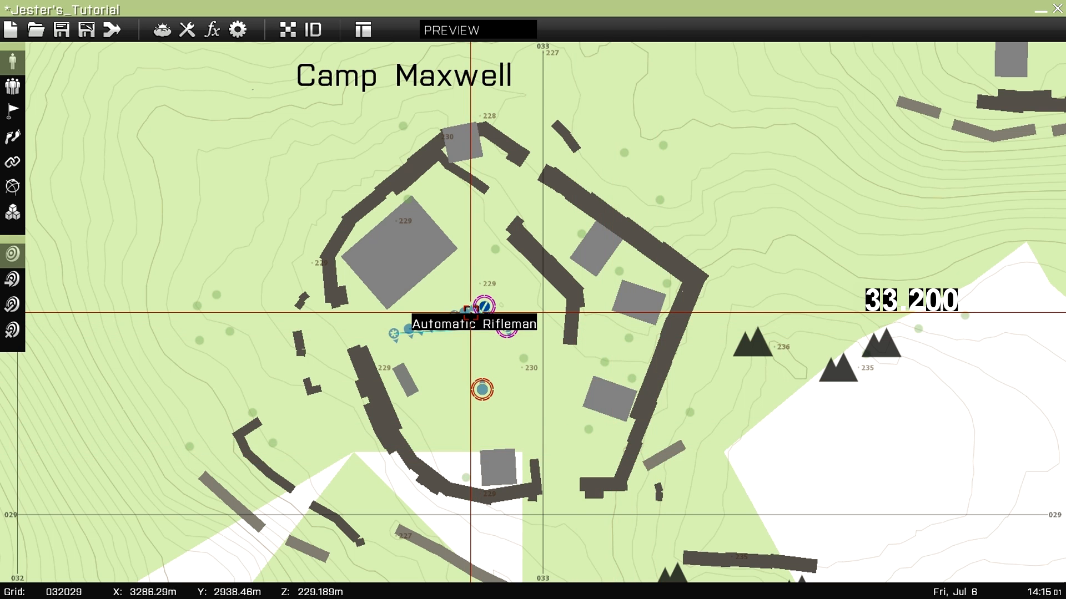
# Step: Set the Automatic Rifleman and the Grenadier next to the first Team Leader to Playable
pyautogui.doubleClick(471, 311)
pyautogui.click(391, 267)
pyautogui.click(349, 306)
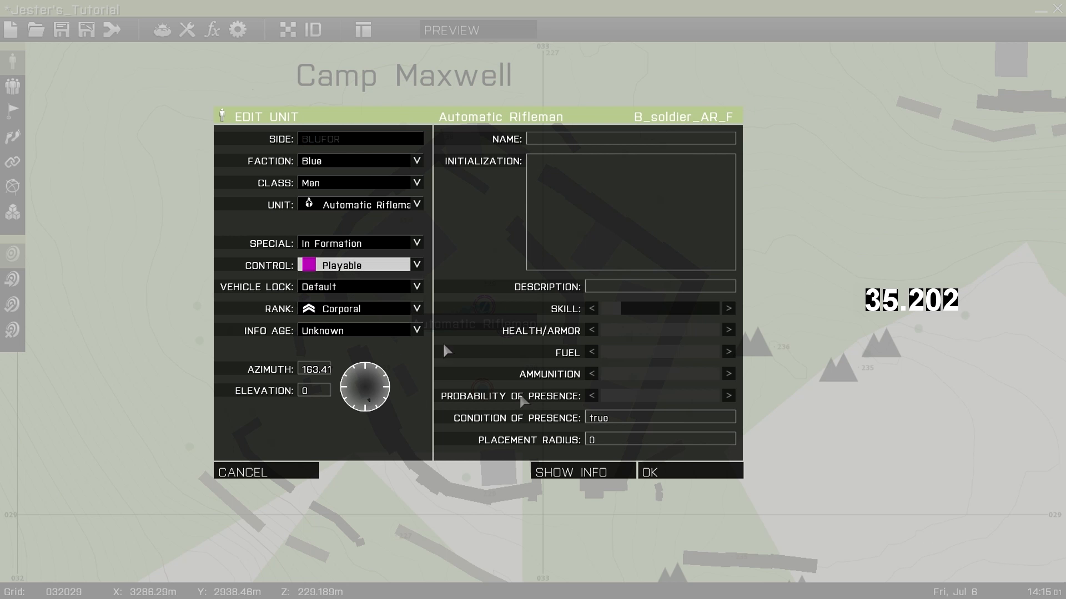
pyautogui.click(672, 475)
pyautogui.scroll(2, 472, 311)
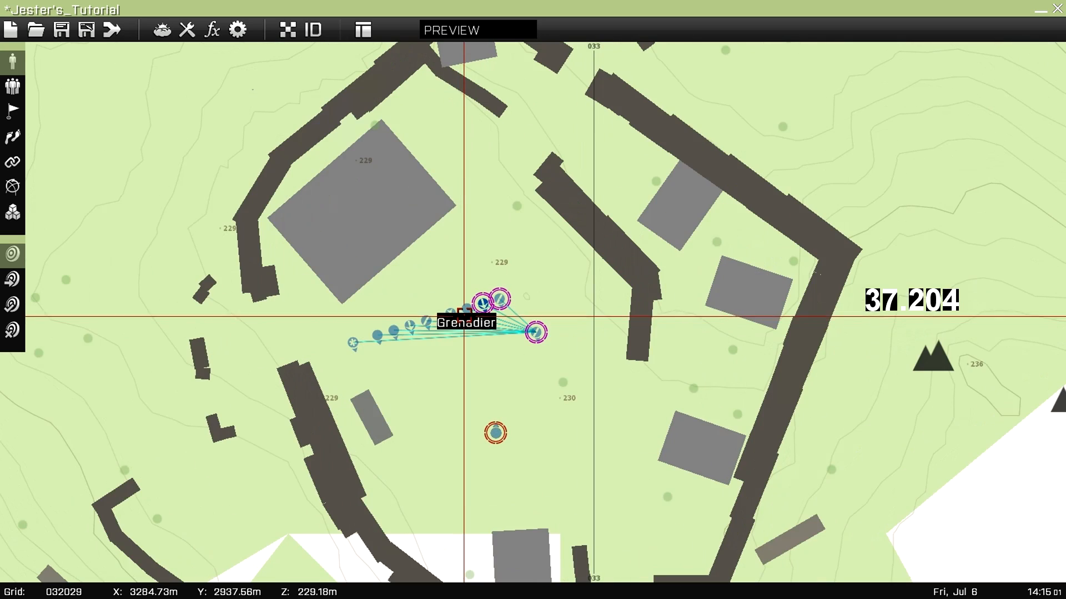
pyautogui.doubleClick(473, 310)
pyautogui.click(373, 267)
pyautogui.click(366, 306)
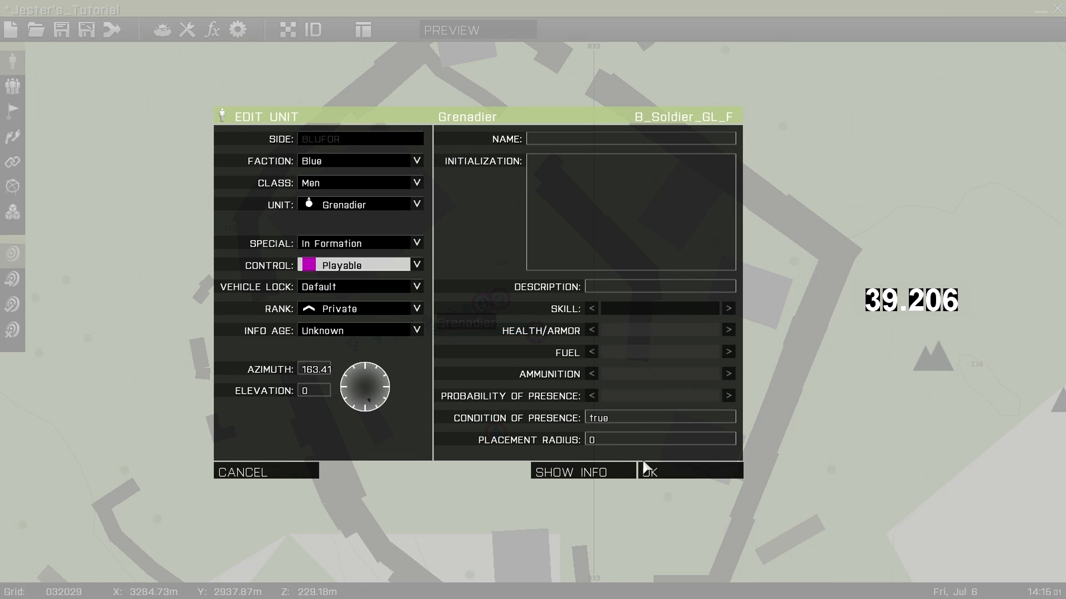
pyautogui.click(648, 472)
# Step: Set the unit just west of the first Grenadier and the second Team Leader to Playable
pyautogui.doubleClick(452, 319)
pyautogui.click(378, 268)
pyautogui.click(368, 304)
pyautogui.click(695, 474)
pyautogui.doubleClick(430, 326)
pyautogui.click(358, 265)
pyautogui.click(368, 305)
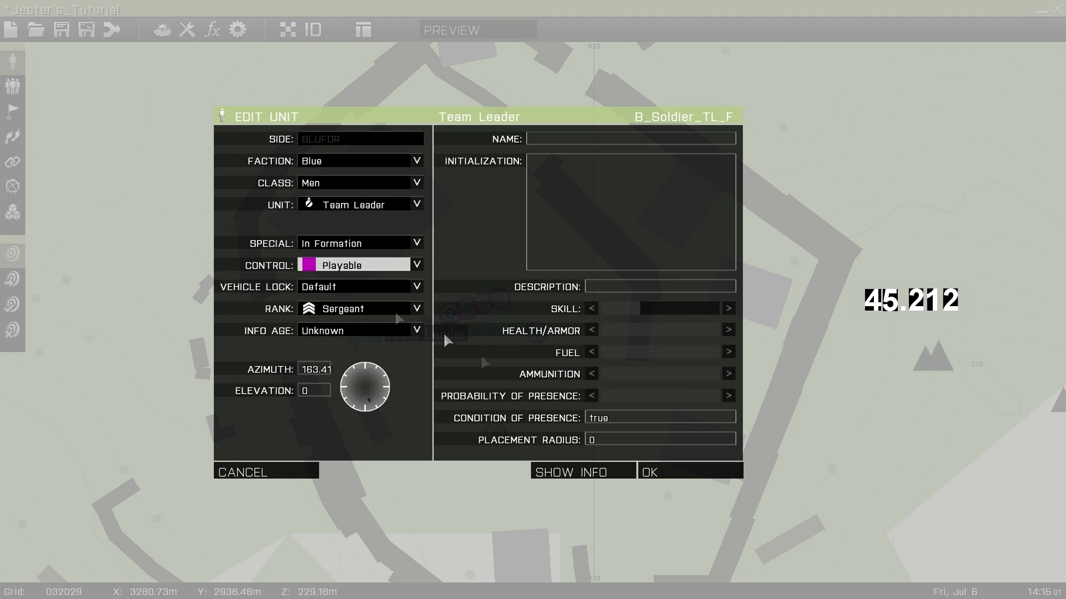
pyautogui.click(666, 475)
# Step: Set the unit just west of the second Team Leader and the squad's second Grenadier to Playable
pyautogui.doubleClick(422, 321)
pyautogui.click(355, 265)
pyautogui.click(368, 305)
pyautogui.click(647, 474)
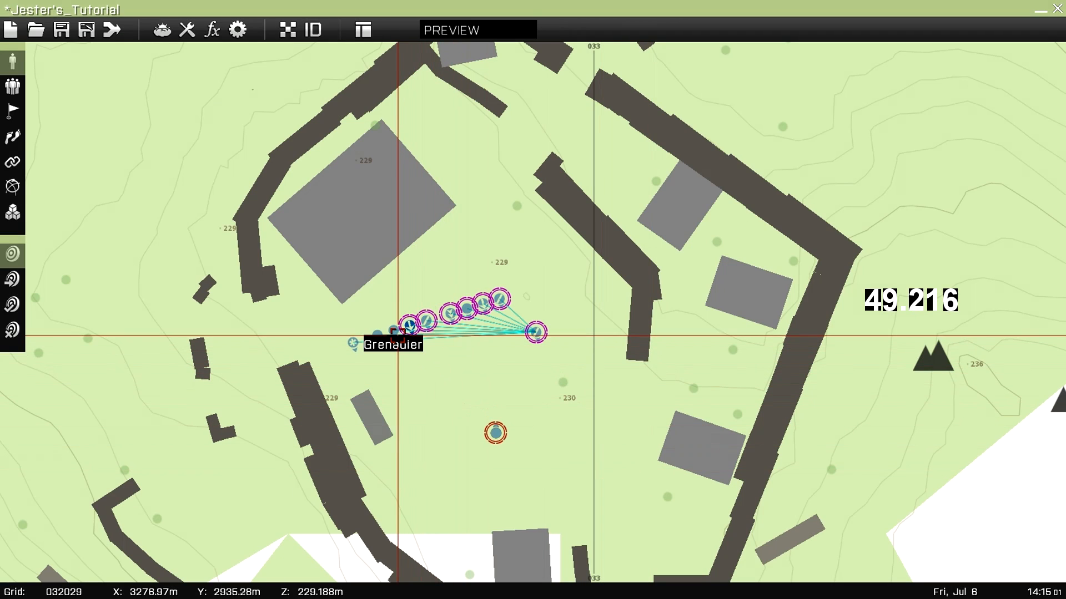
pyautogui.doubleClick(378, 334)
pyautogui.click(387, 265)
pyautogui.click(387, 305)
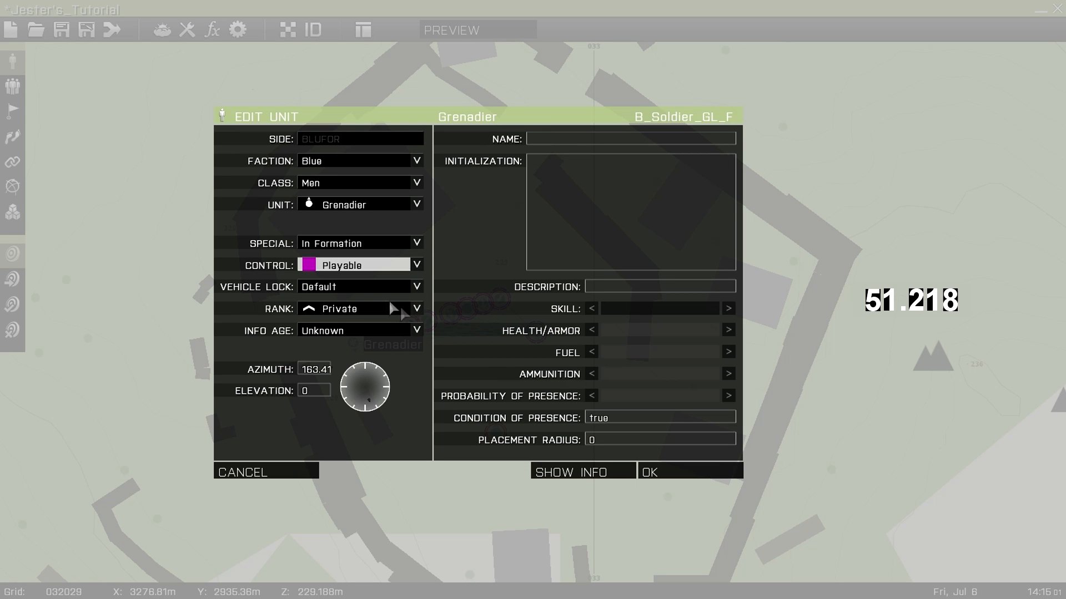
pyautogui.click(677, 475)
# Step: Set the Rifleman and the Medic at the western end of the squad to Playable
pyautogui.doubleClick(371, 328)
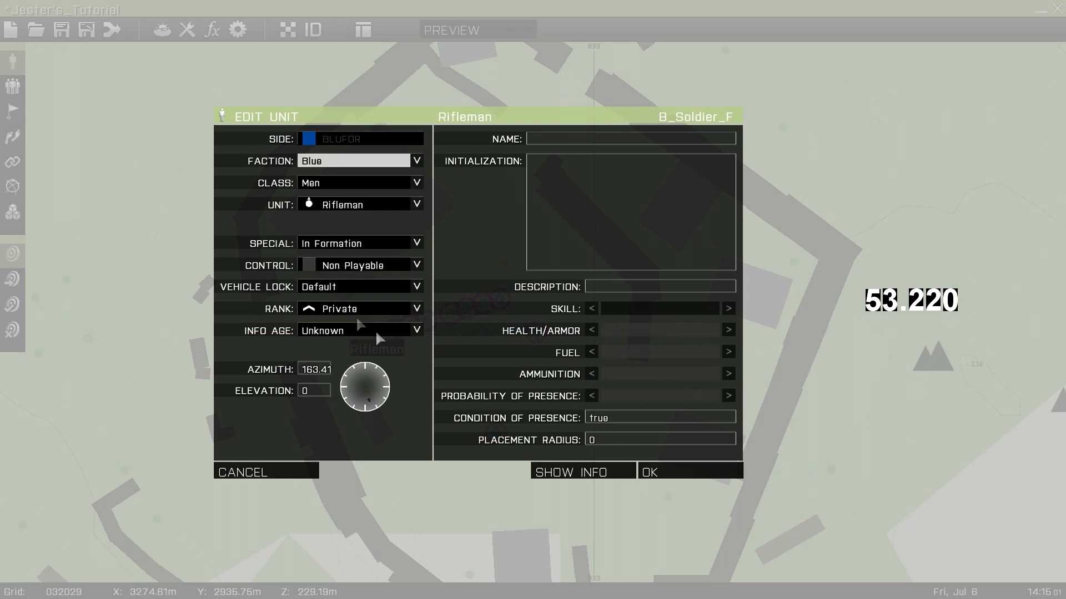
pyautogui.click(332, 263)
pyautogui.click(311, 305)
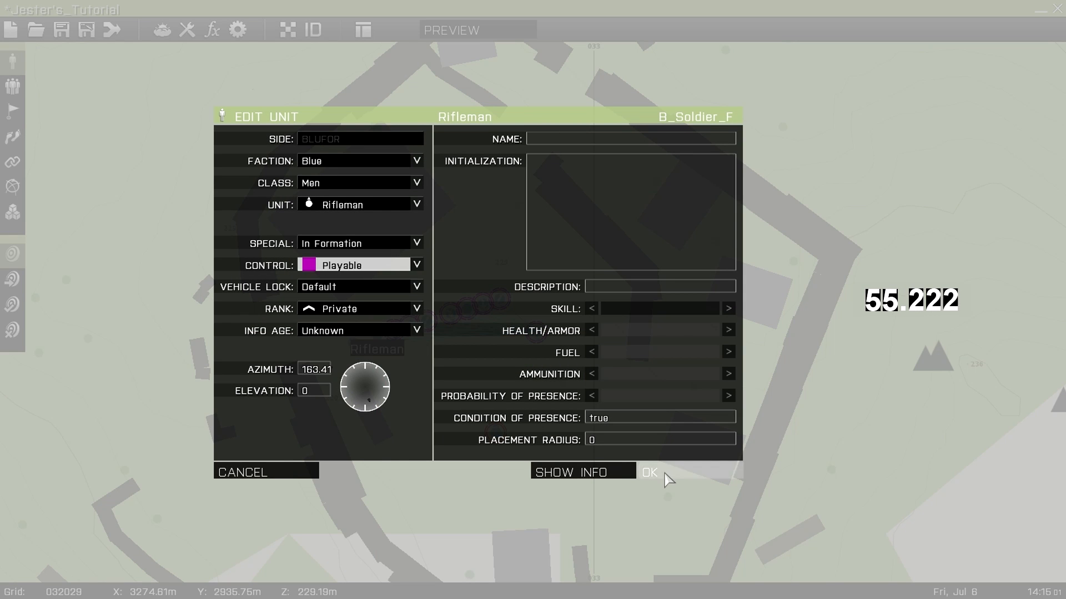
pyautogui.click(666, 475)
pyautogui.doubleClick(377, 336)
pyautogui.click(338, 266)
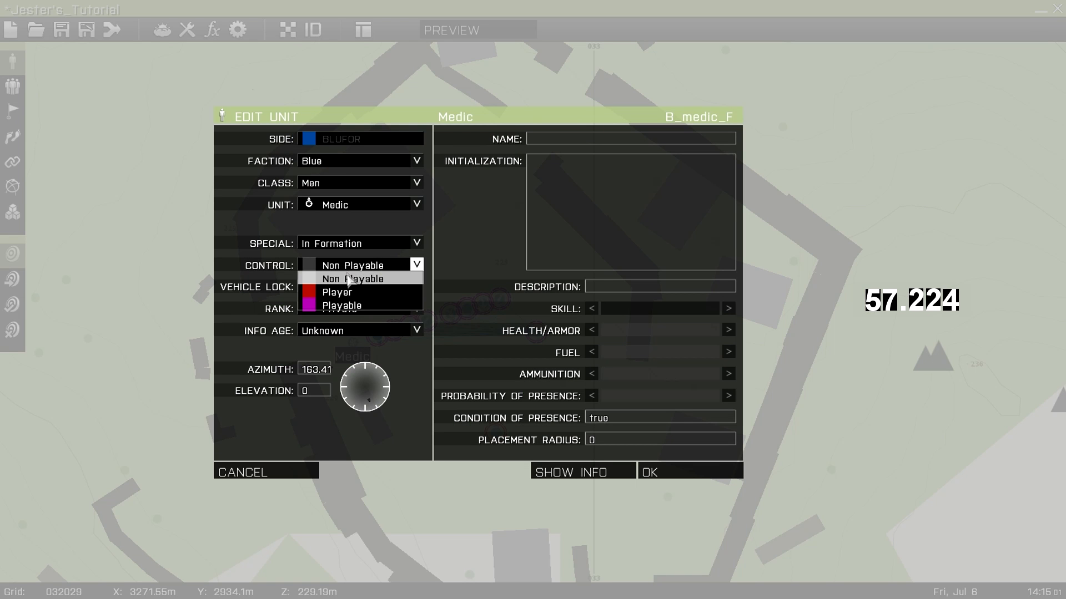
pyautogui.click(353, 305)
pyautogui.click(672, 473)
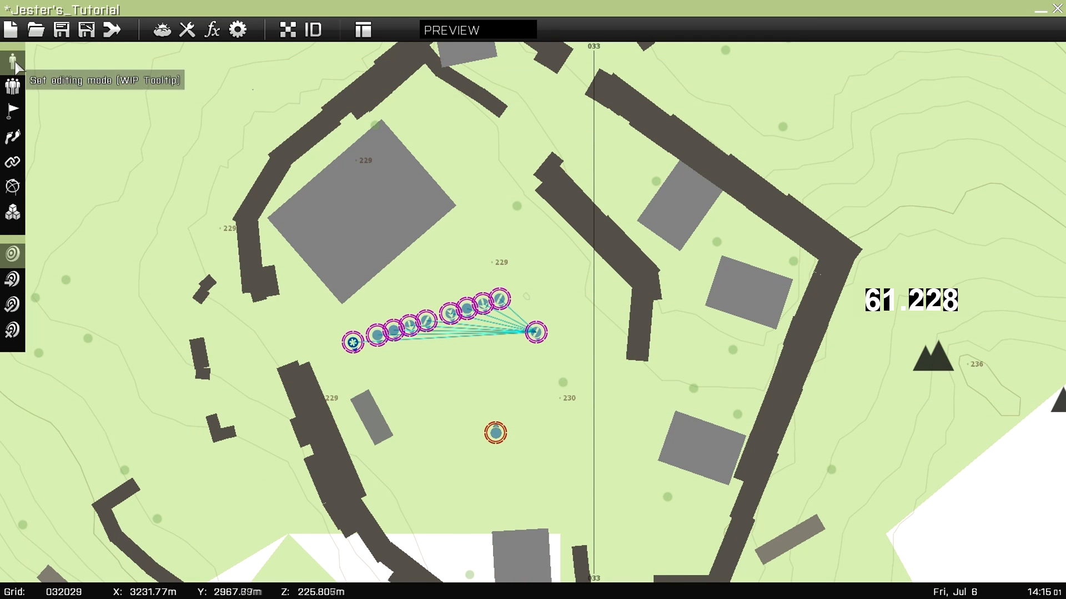
# Step: Place an empty-side [BLUE] Basic Ammo crate from the Ammo class south of the squad's western end
pyautogui.doubleClick(388, 357)
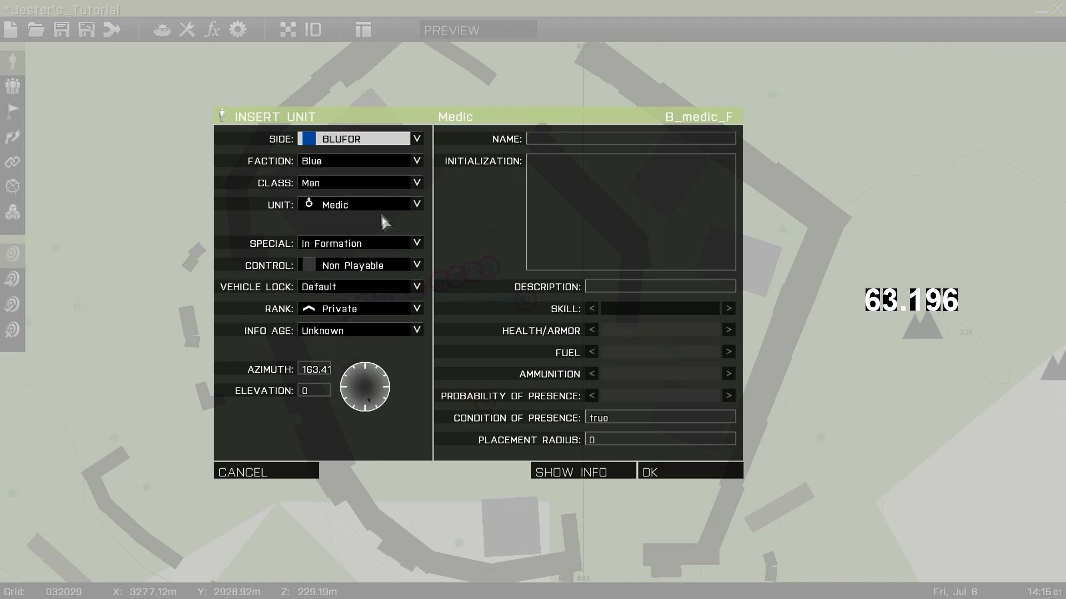
pyautogui.click(361, 140)
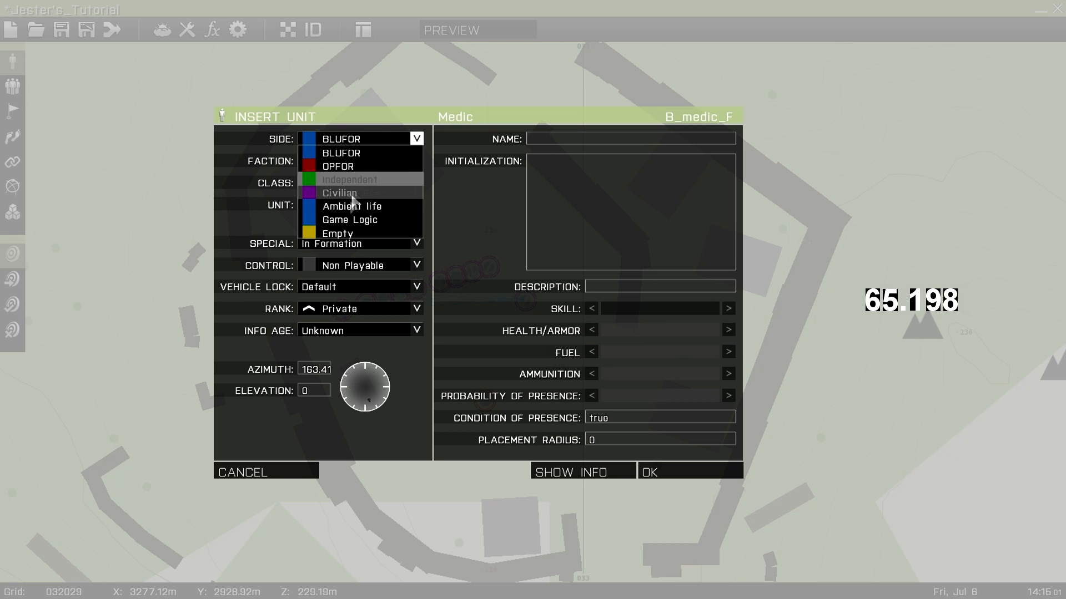
pyautogui.click(353, 237)
pyautogui.click(330, 182)
pyautogui.click(333, 211)
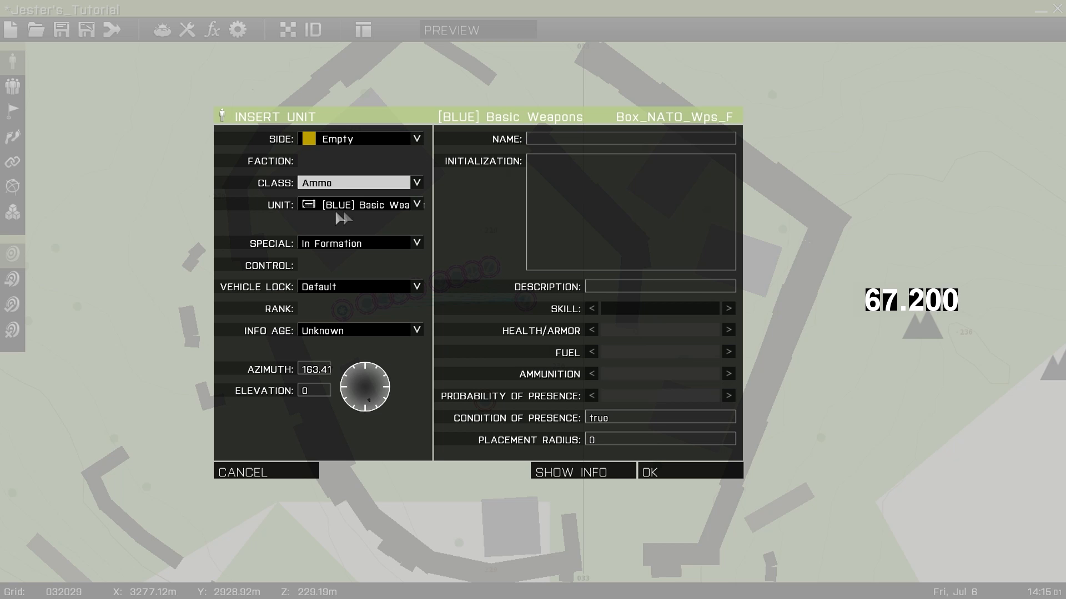
pyautogui.click(373, 206)
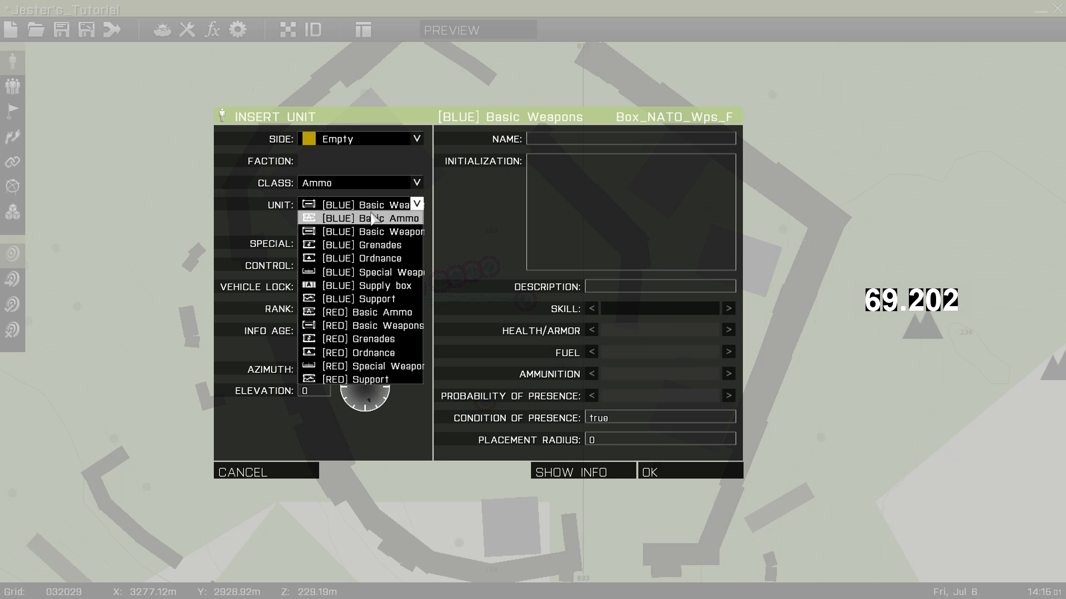
pyautogui.click(371, 220)
pyautogui.click(644, 469)
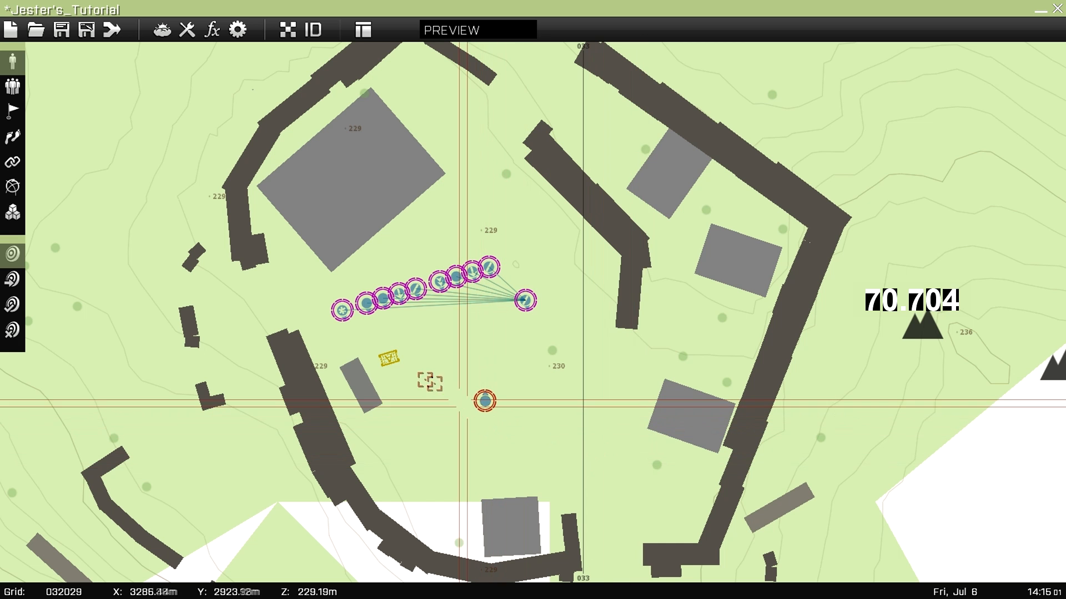
# Step: Add a [BLUE] Basic Weapons crate and a [BLUE] Grenades crate in a row southeast of the Basic Ammo crate
pyautogui.doubleClick(395, 364)
pyautogui.click(396, 210)
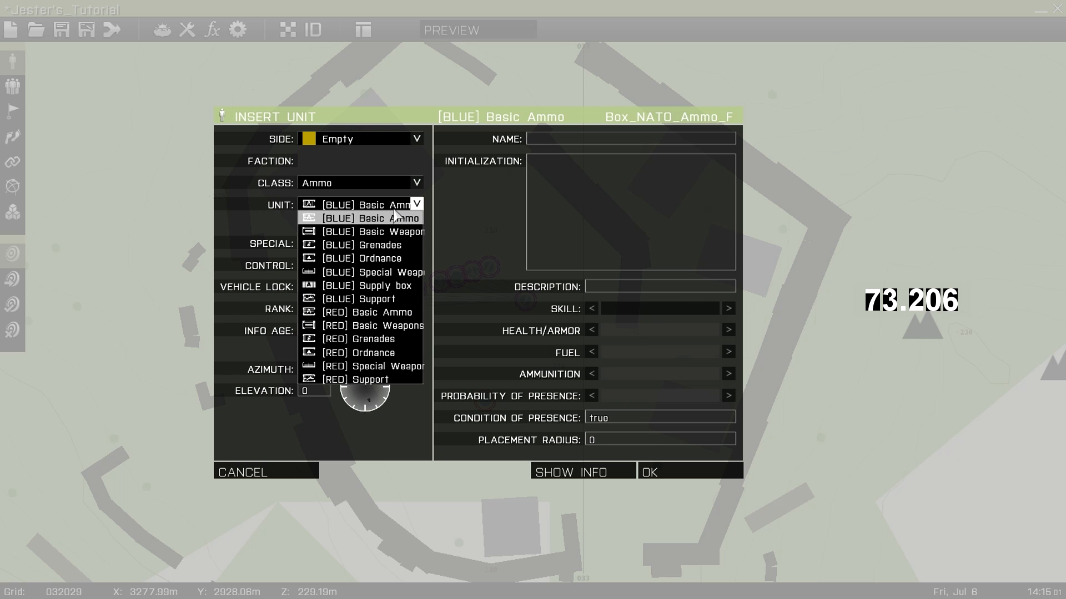
pyautogui.click(396, 234)
pyautogui.click(649, 470)
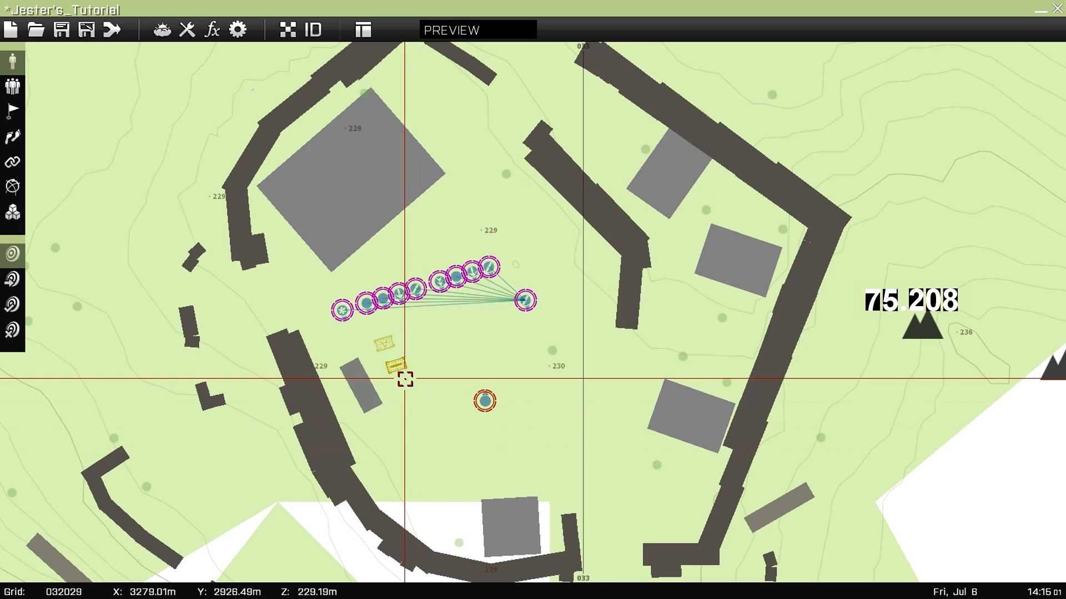
pyautogui.doubleClick(402, 375)
pyautogui.click(383, 205)
pyautogui.click(383, 240)
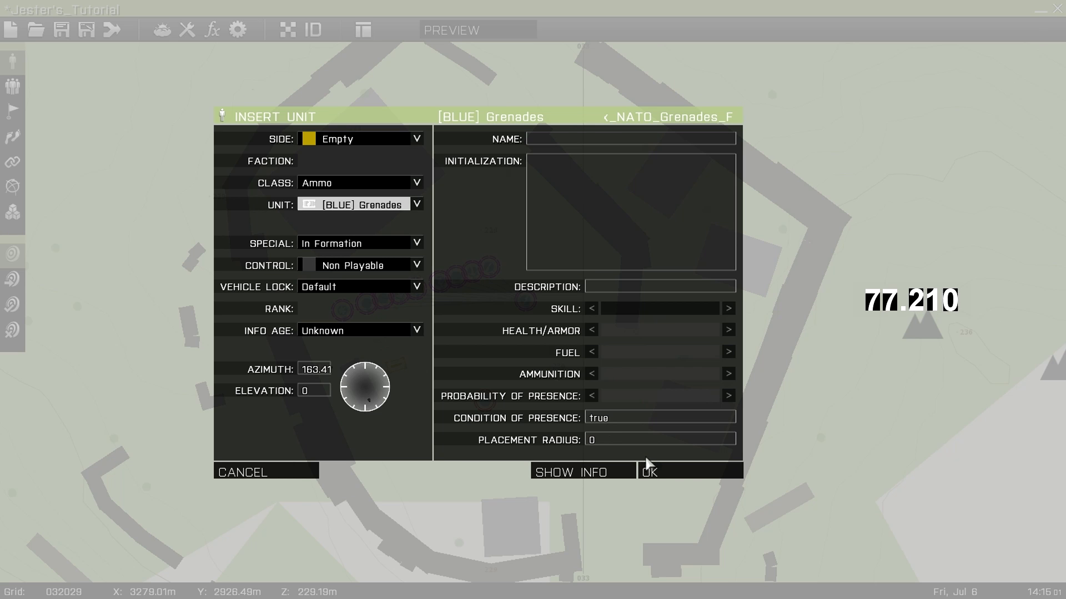
pyautogui.click(646, 470)
# Step: Continue the crate row southward with a [BLUE] Ordnance crate and a [BLUE] Special Weapons crate
pyautogui.doubleClick(414, 400)
pyautogui.click(388, 205)
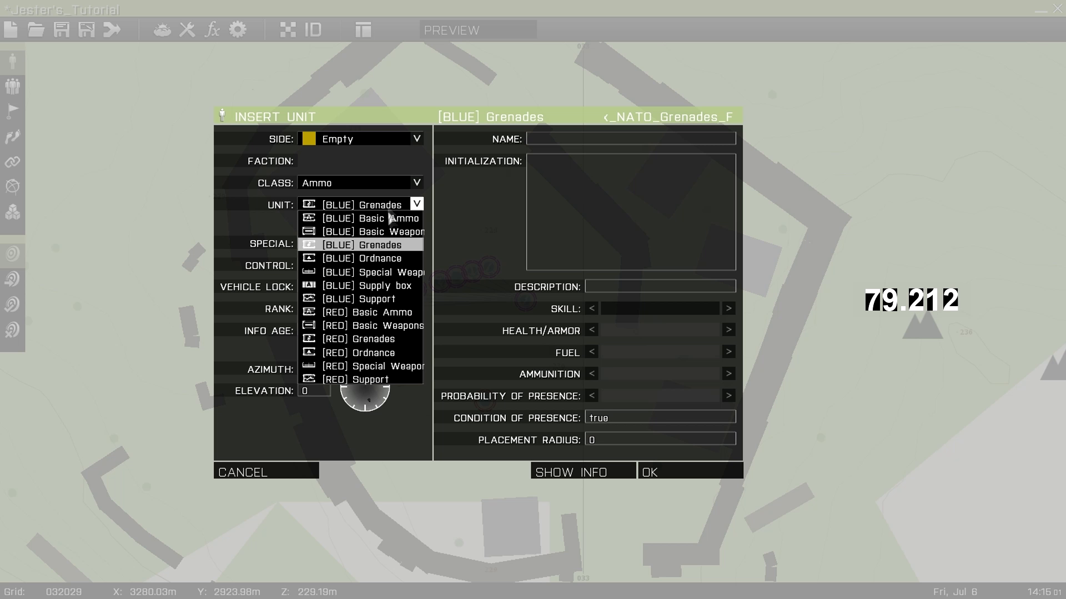
pyautogui.click(389, 258)
pyautogui.click(660, 471)
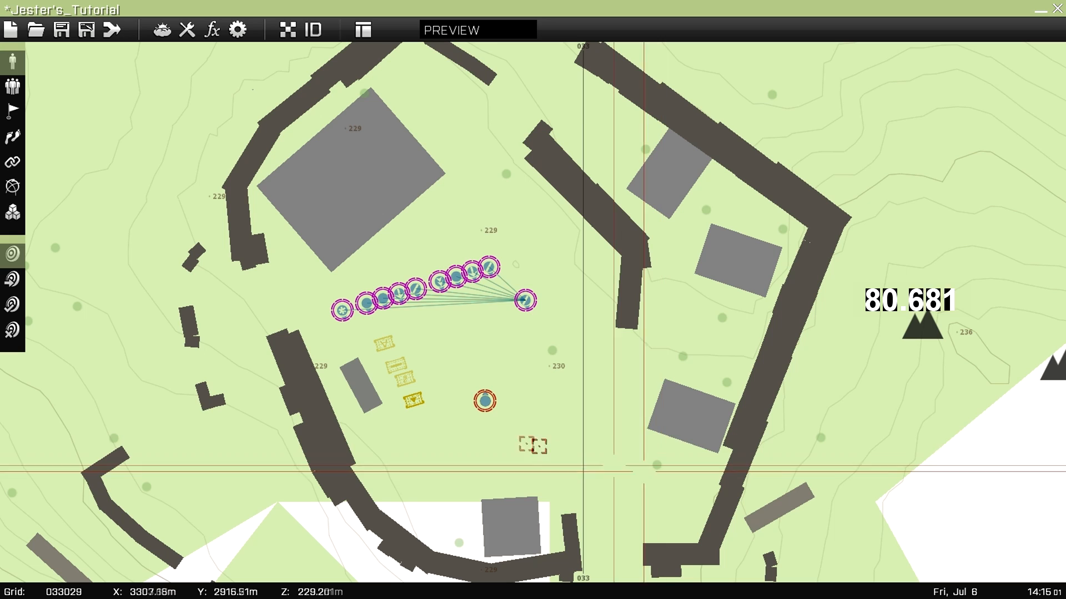
pyautogui.doubleClick(428, 419)
pyautogui.click(399, 205)
pyautogui.click(417, 277)
pyautogui.click(644, 470)
# Step: Complete the southern end of the crate row with a [BLUE] Supply box and a [BLUE] Support crate
pyautogui.doubleClick(431, 433)
pyautogui.click(387, 204)
pyautogui.click(388, 285)
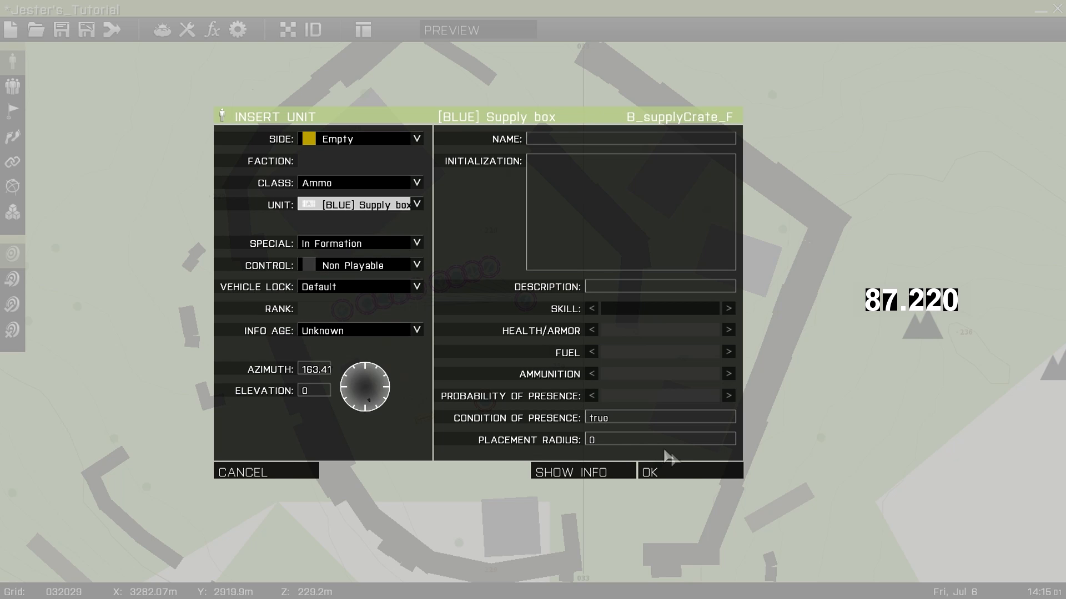
pyautogui.click(660, 471)
pyautogui.doubleClick(443, 452)
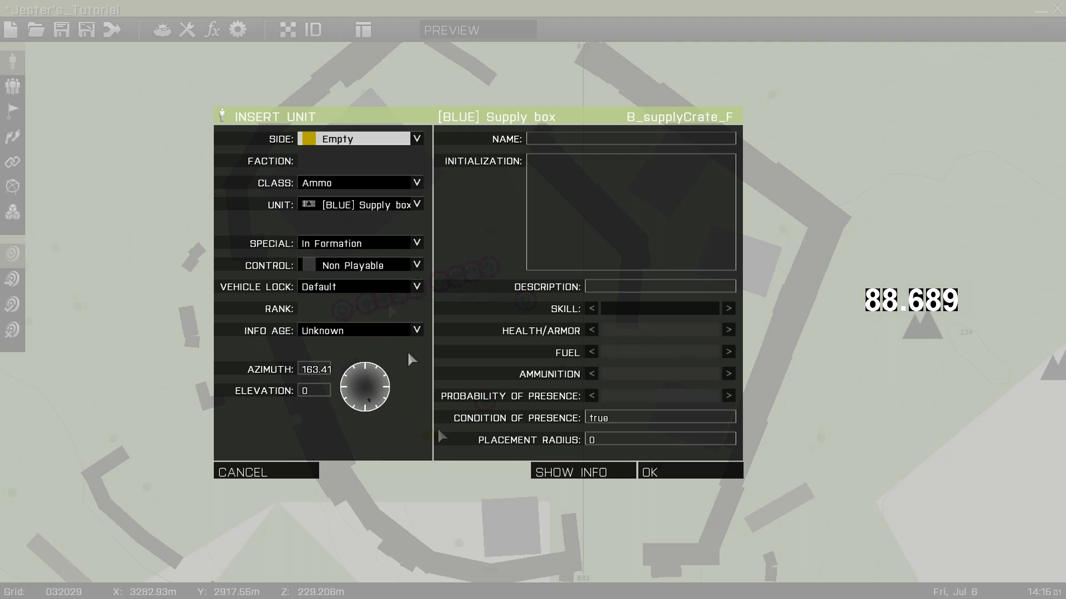
pyautogui.click(407, 205)
pyautogui.click(388, 299)
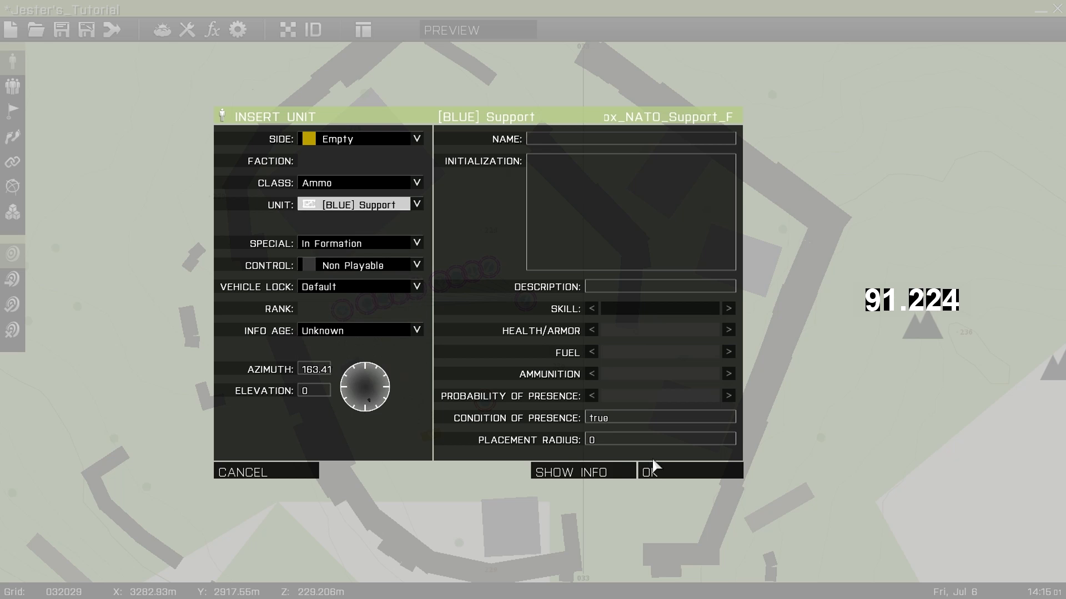
pyautogui.click(646, 471)
# Step: Place an empty Hunter HMG [Blue] from the Cars class east of the large building and rotate it to face southwest
pyautogui.doubleClick(516, 202)
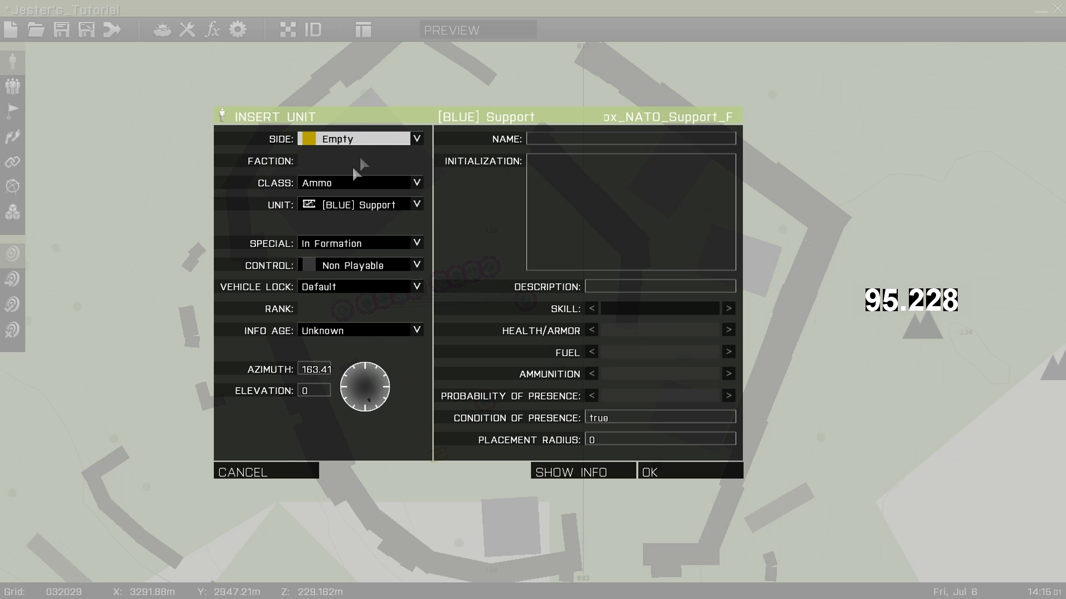
pyautogui.click(326, 180)
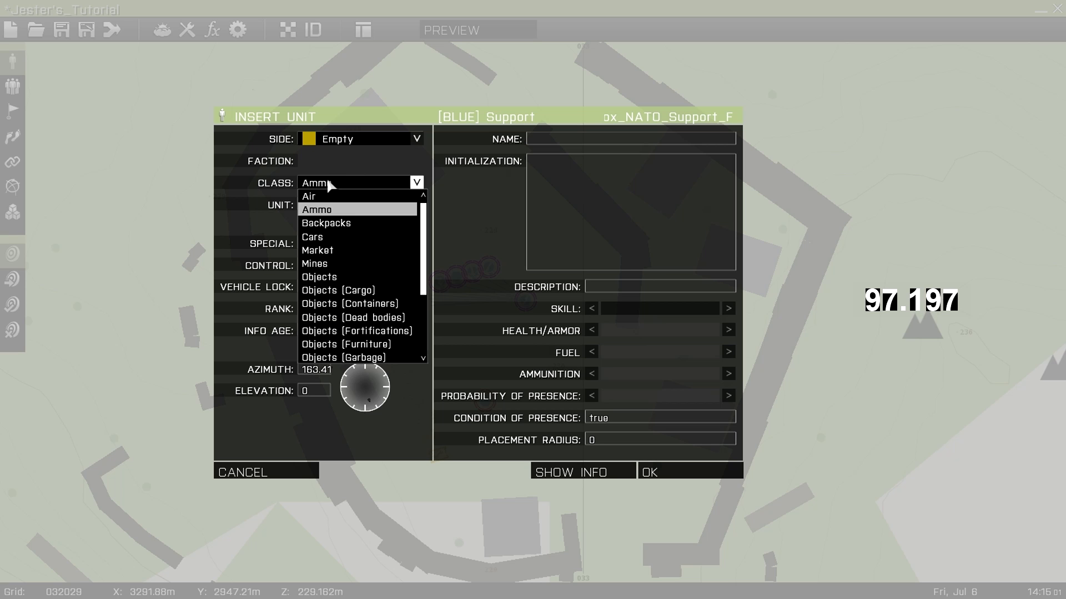
pyautogui.click(323, 228)
pyautogui.click(340, 205)
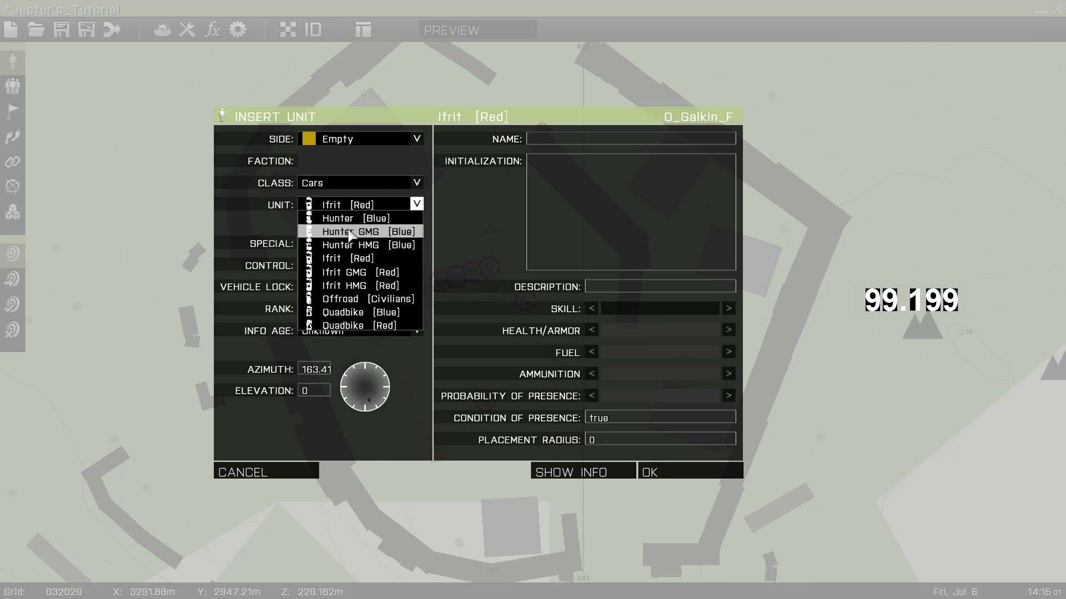
pyautogui.click(353, 244)
pyautogui.click(655, 472)
pyautogui.keyDown('shift'); pyautogui.moveTo(516, 205); pyautogui.dragTo(496, 257); pyautogui.keyUp('shift')
# Step: Place an empty Hunter GMG [Blue] southeast of the Hunter HMG and rotate it parallel to that vehicle
pyautogui.doubleClick(548, 244)
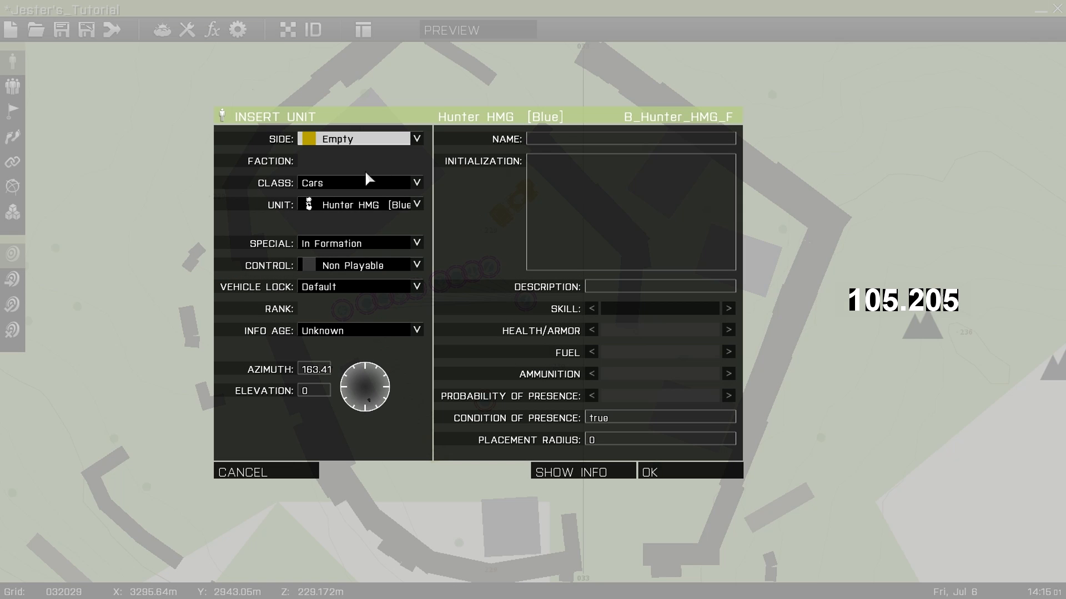
pyautogui.click(370, 205)
pyautogui.click(355, 242)
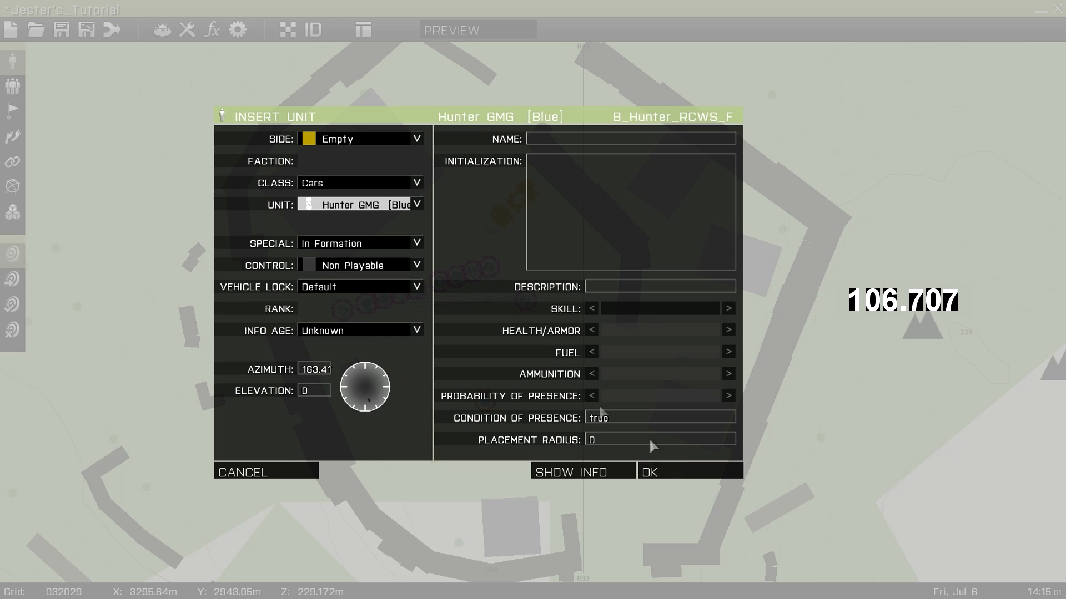
pyautogui.click(692, 474)
pyautogui.doubleClick(538, 248)
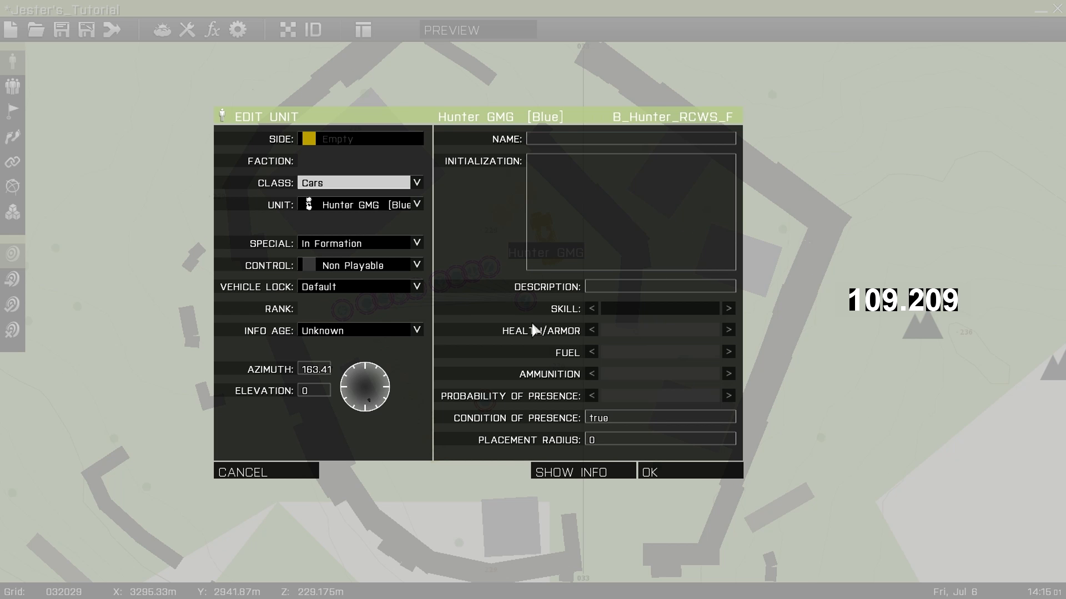
pyautogui.press('Escape')
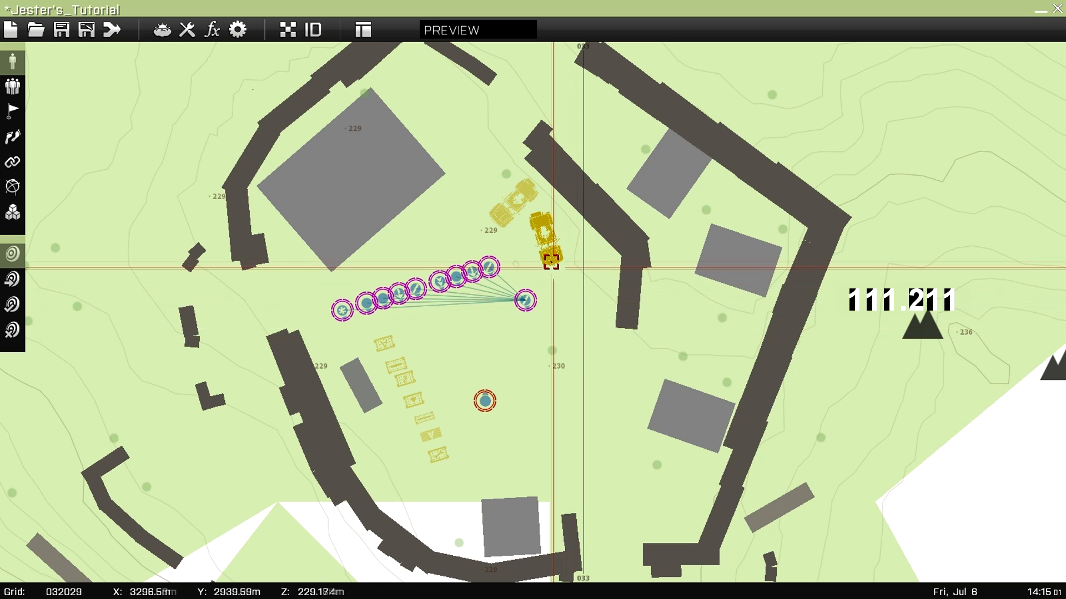
pyautogui.keyDown('shift'); pyautogui.moveTo(549, 242); pyautogui.dragTo(514, 293); pyautogui.keyUp('shift')
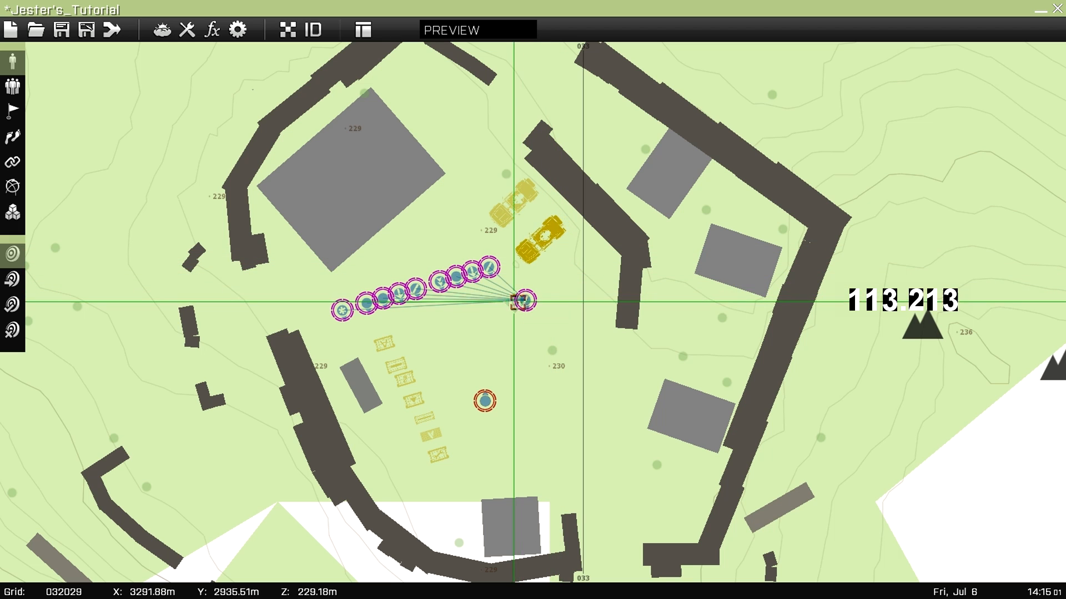
# Step: Place an empty unarmed Hunter [Blue] southeast of the Hunter GMG and rotate it parallel to the other Hunters
pyautogui.doubleClick(566, 272)
pyautogui.click(385, 205)
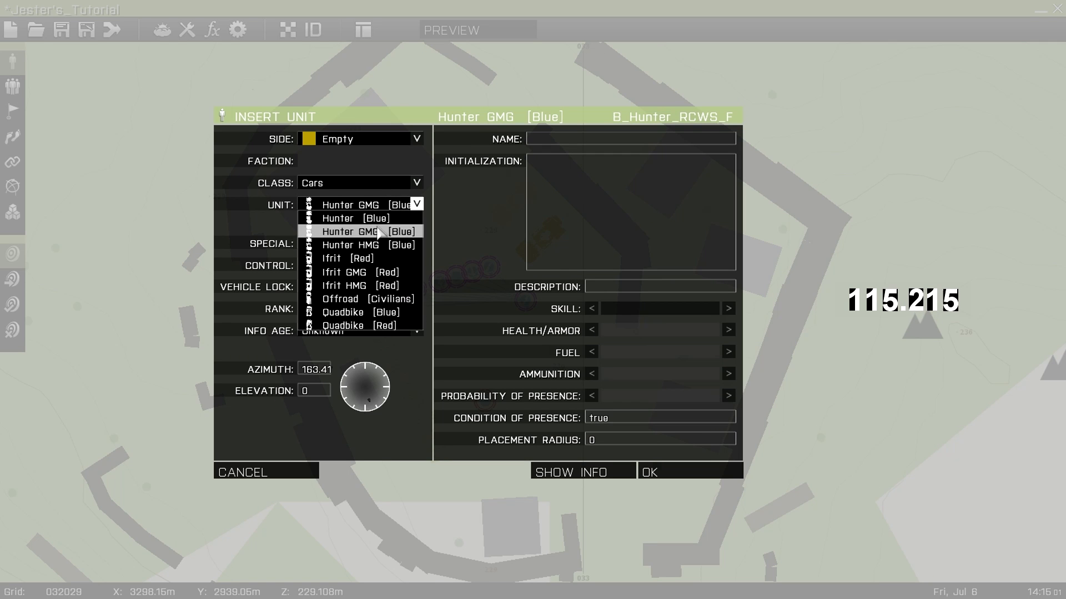
pyautogui.click(355, 217)
pyautogui.click(663, 475)
pyautogui.keyDown('shift'); pyautogui.moveTo(571, 298); pyautogui.dragTo(520, 288); pyautogui.keyUp('shift')
# Step: Place an empty Quadbike [Blue] southeast of the Hunters and paste three copies in a line south of it
pyautogui.doubleClick(587, 297)
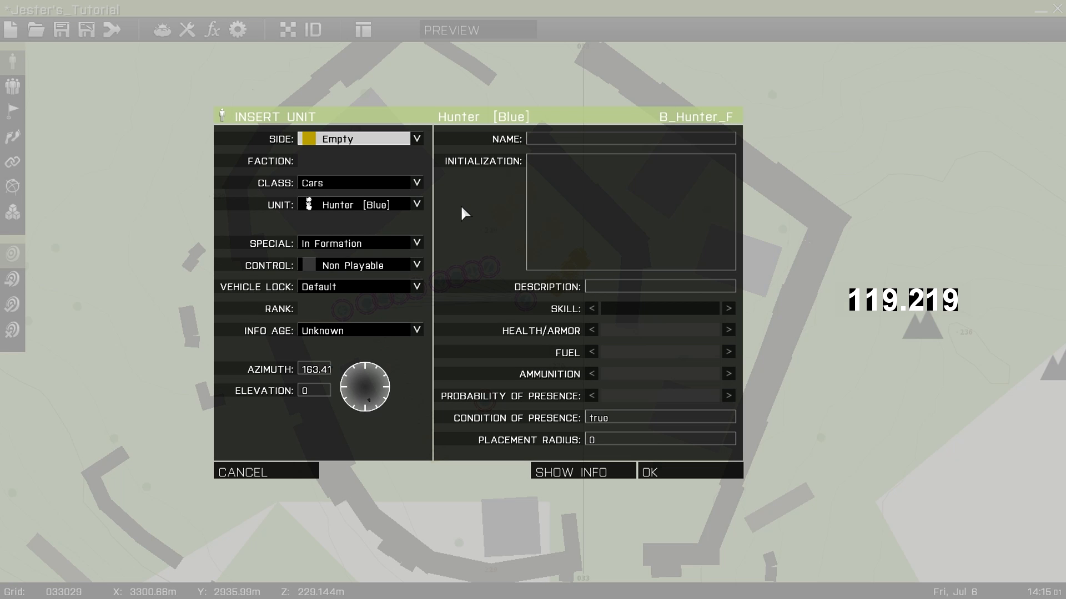
pyautogui.click(387, 204)
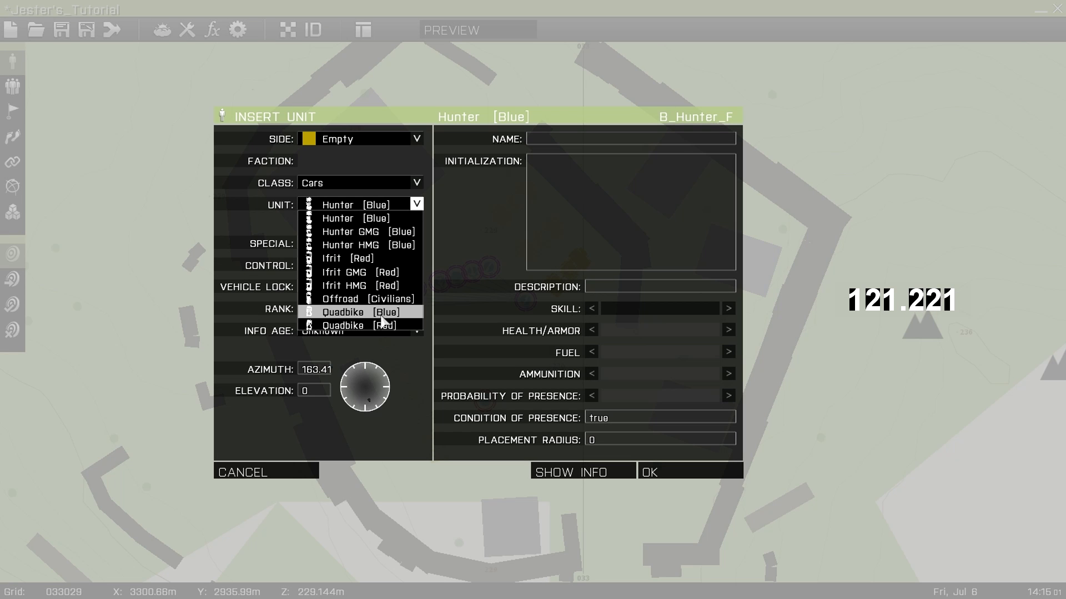
pyautogui.click(347, 311)
pyautogui.click(685, 473)
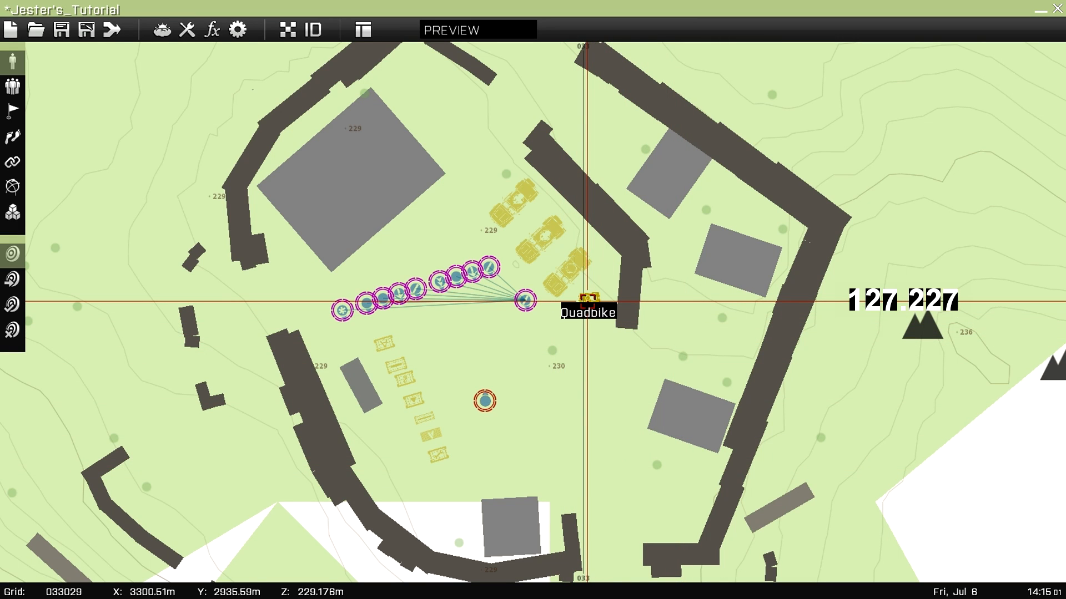
pyautogui.hotkey('ctrl', 'v')
pyautogui.hotkey('ctrl', 'v')
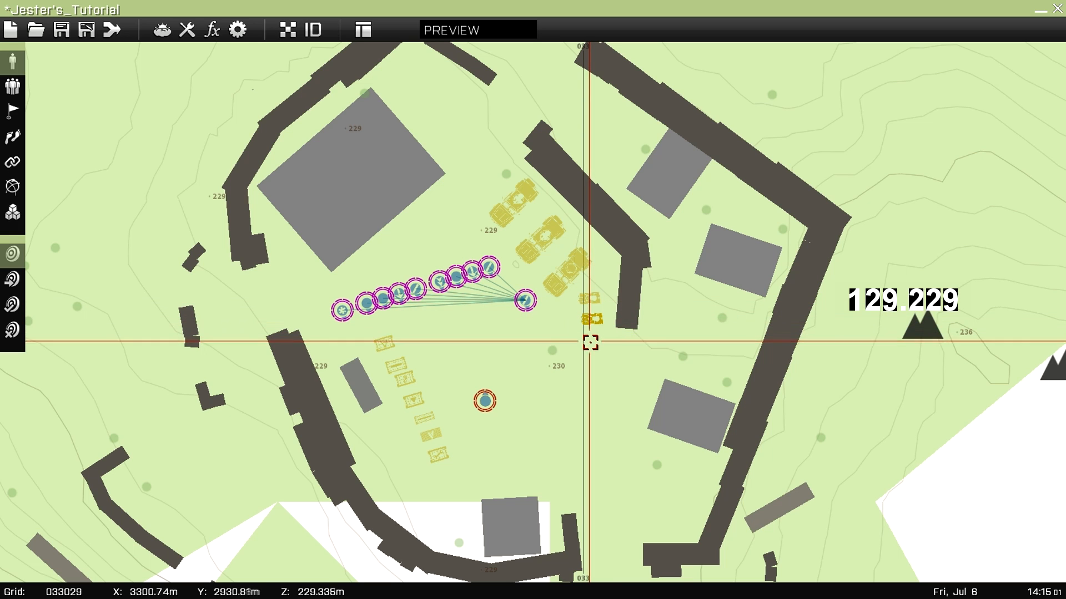
pyautogui.hotkey('ctrl', 'v')
# Step: Insert an Empty-icon marker named "respawn" just north of the squad, beside the large building
pyautogui.scroll(-2, 590, 405)
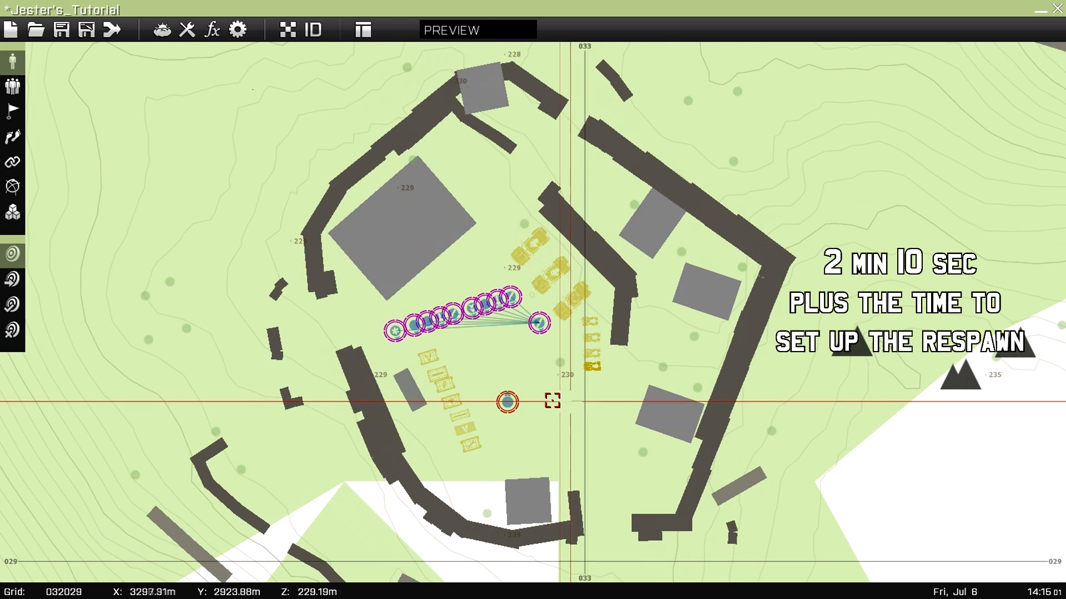
pyautogui.moveTo(626, 389); pyautogui.dragTo(577, 385, button='right')
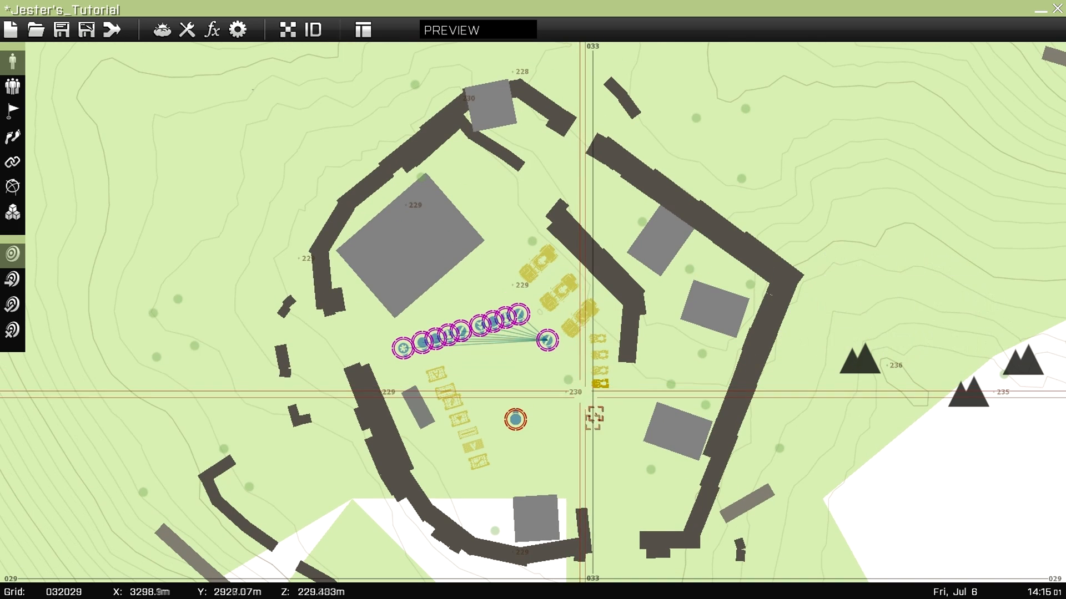
pyautogui.click(12, 186)
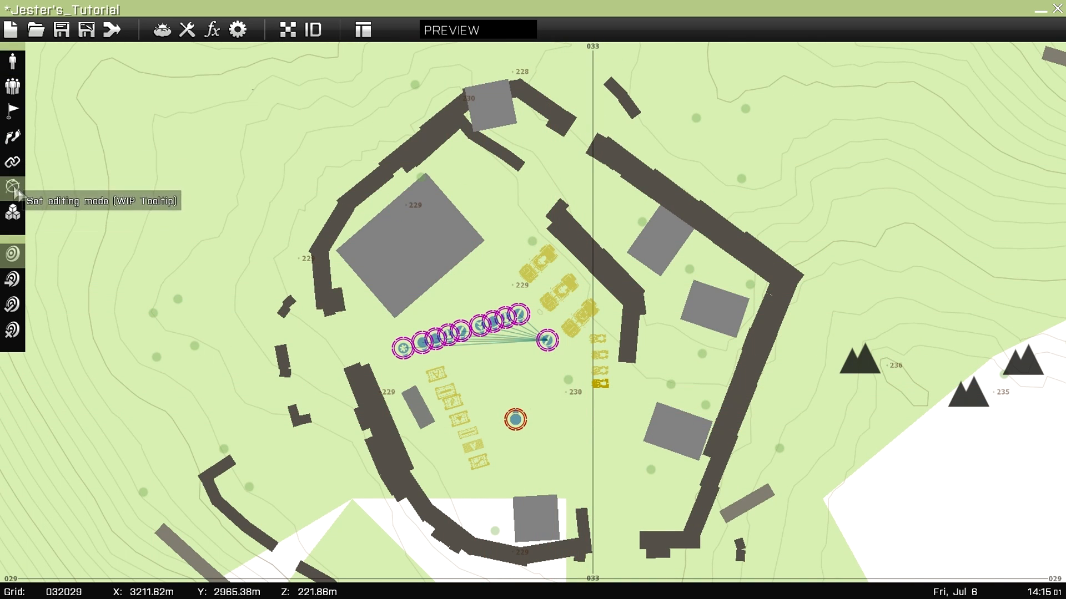
pyautogui.doubleClick(470, 286)
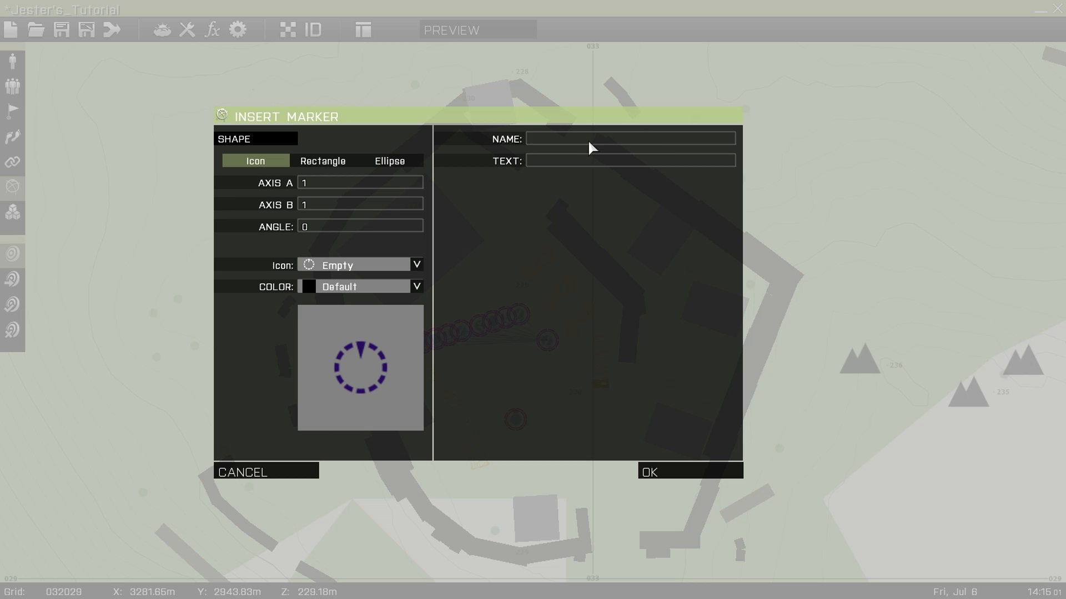
pyautogui.write('respawn')
pyautogui.click(691, 470)
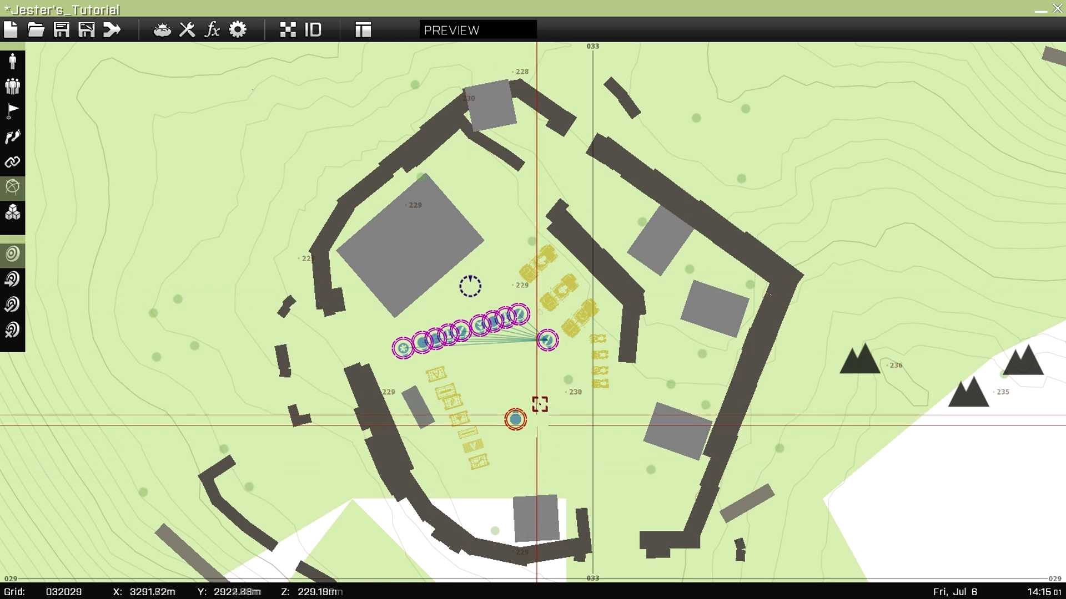
# Step: Examine the finished Camp Maxwell layout and its surroundings on the map, including Air Station Mike-26
pyautogui.scroll(-3, 544, 428)
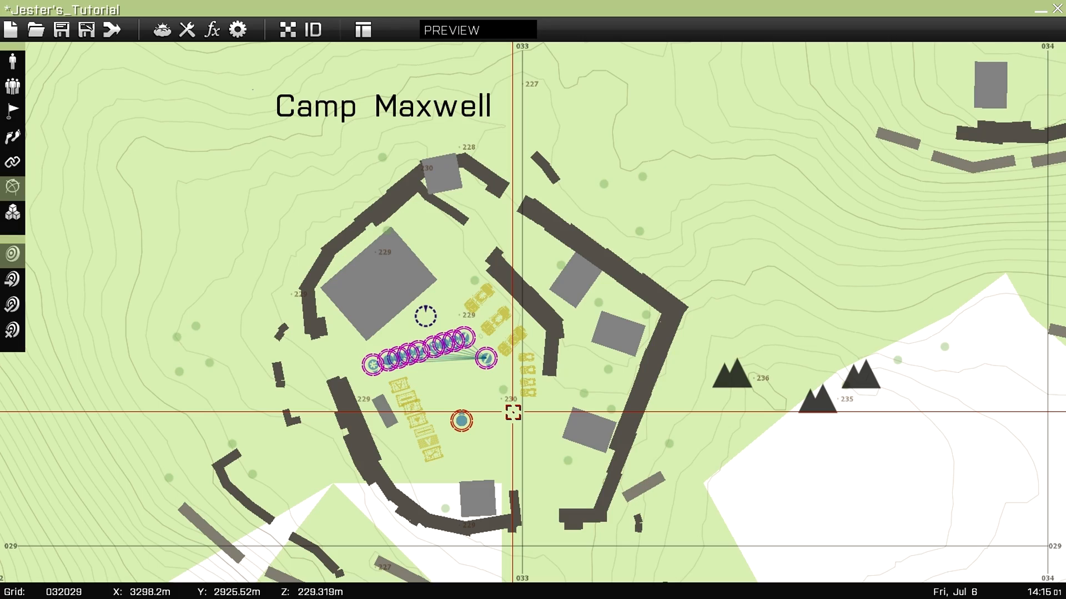
pyautogui.scroll(-6, 513, 412)
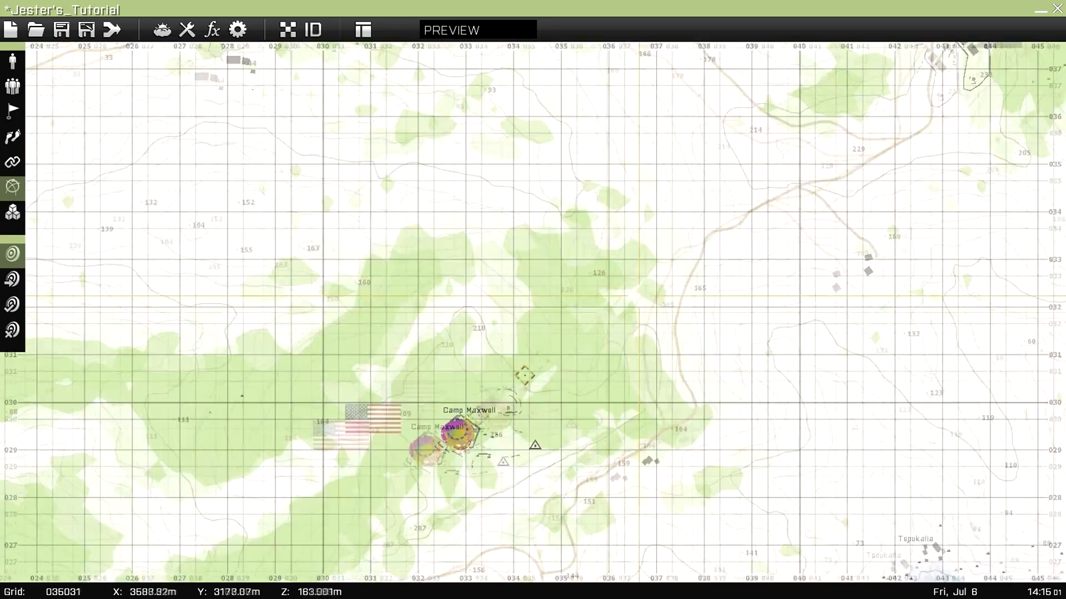
pyautogui.moveTo(525, 375); pyautogui.dragTo(450, 438, button='right')
pyautogui.moveTo(646, 288); pyautogui.dragTo(427, 502, button='right')
pyautogui.scroll(3, 624, 352)
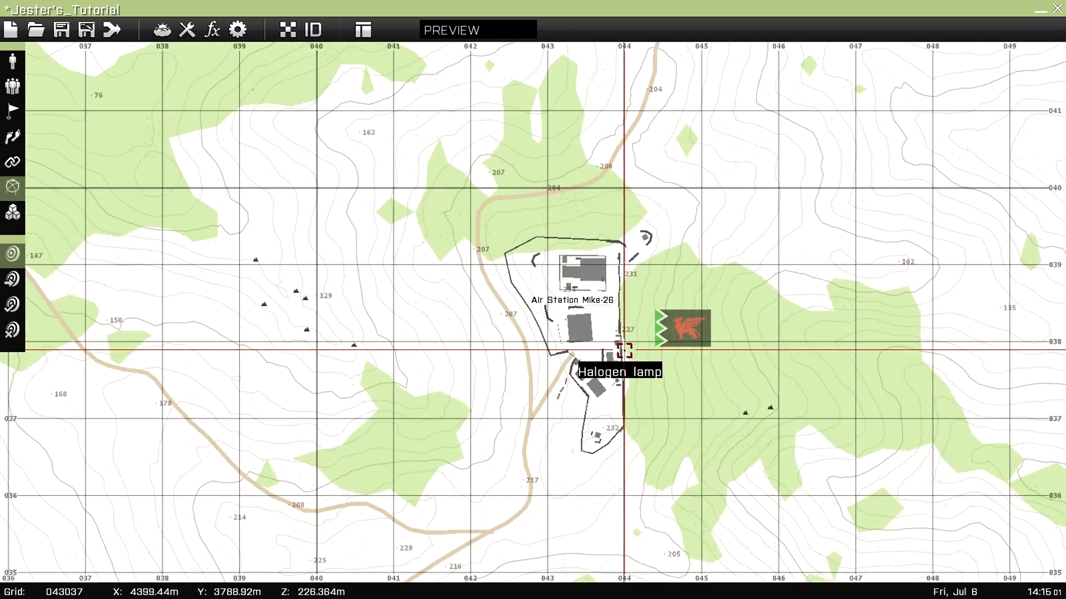
pyautogui.moveTo(589, 347); pyautogui.dragTo(598, 390, button='right')
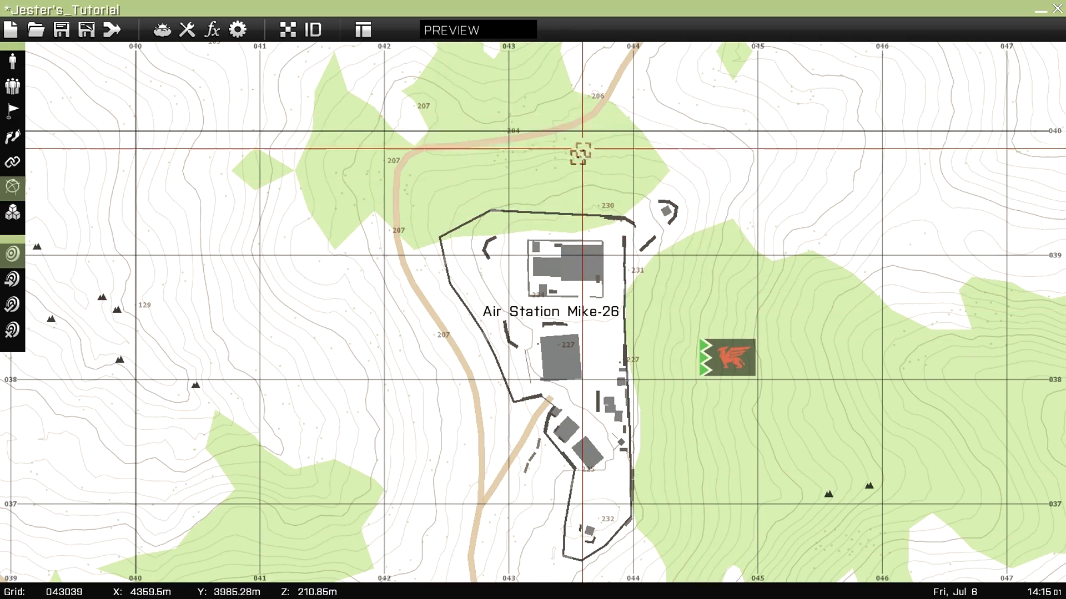
pyautogui.moveTo(411, 491); pyautogui.dragTo(475, 126, button='right')
pyautogui.moveTo(292, 519); pyautogui.dragTo(470, 196, button='right')
pyautogui.moveTo(328, 509); pyautogui.dragTo(465, 259, button='right')
pyautogui.scroll(-3, 297, 492)
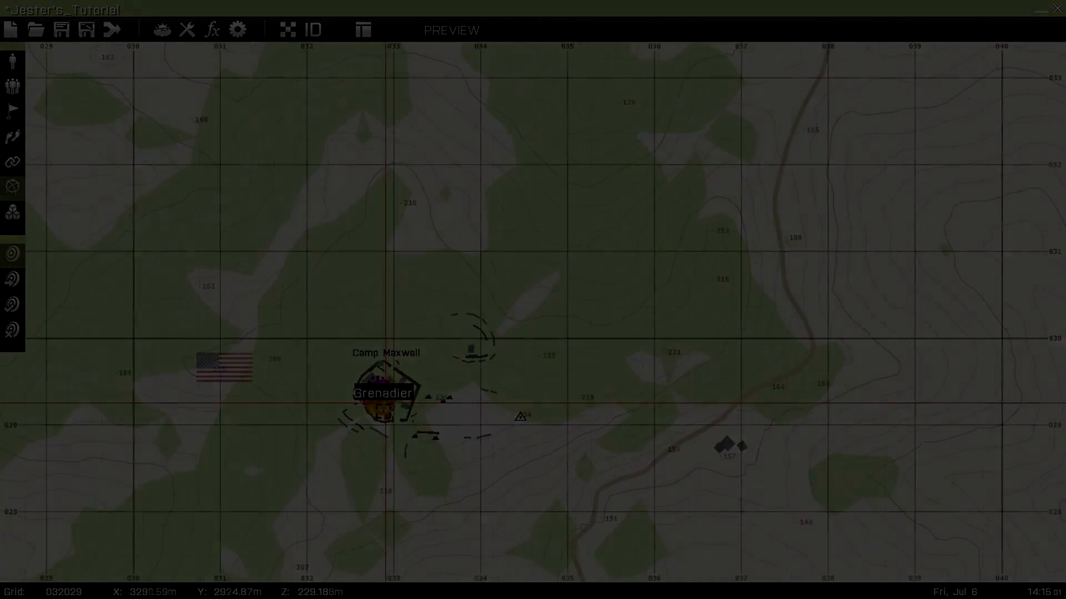